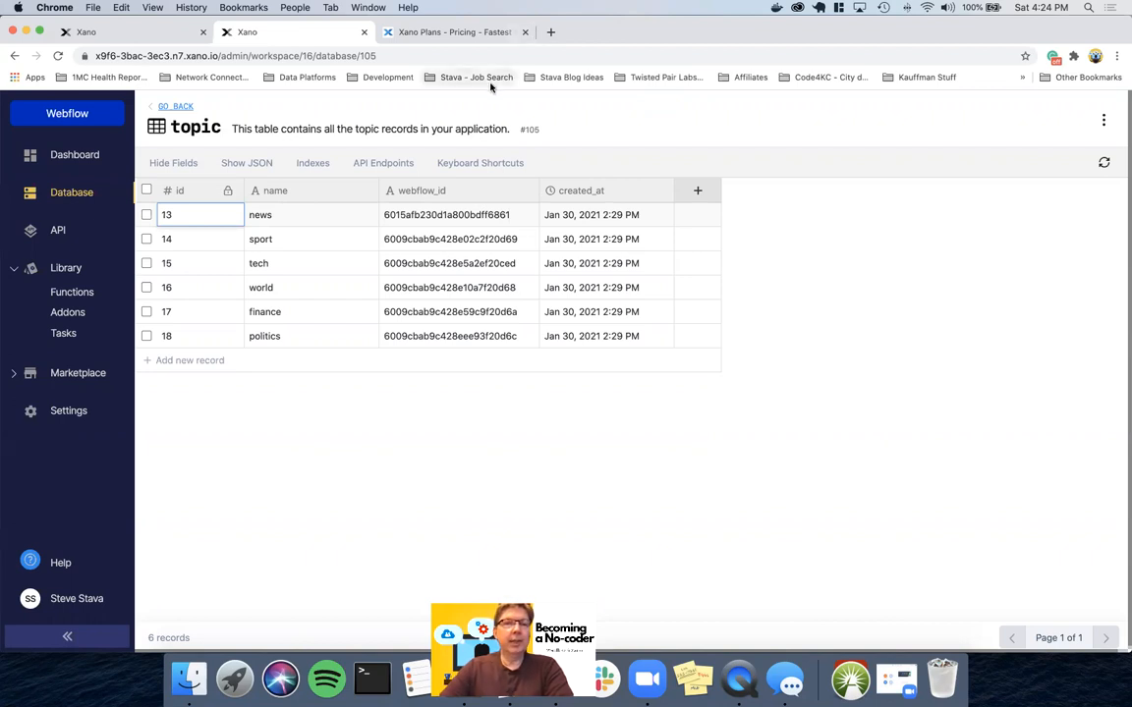
Review the background task allowance of the Starter plan on the Xano pricing page and check the workspace's Tasks library
click(457, 34)
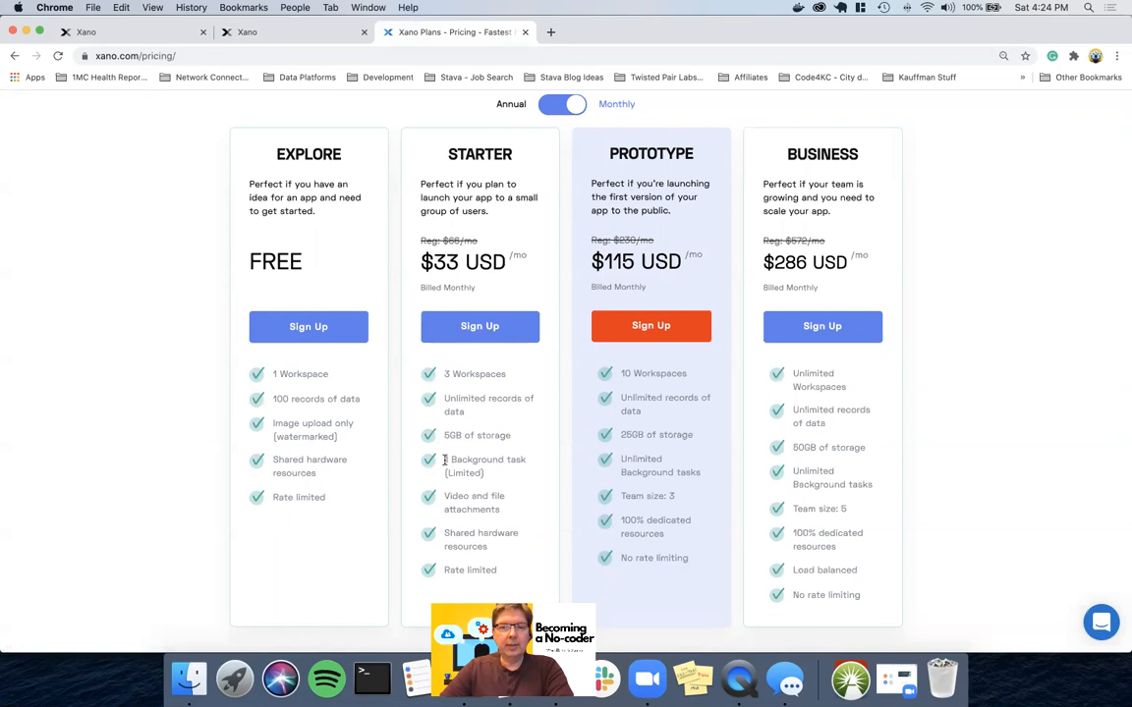
drag(443, 463, 496, 478)
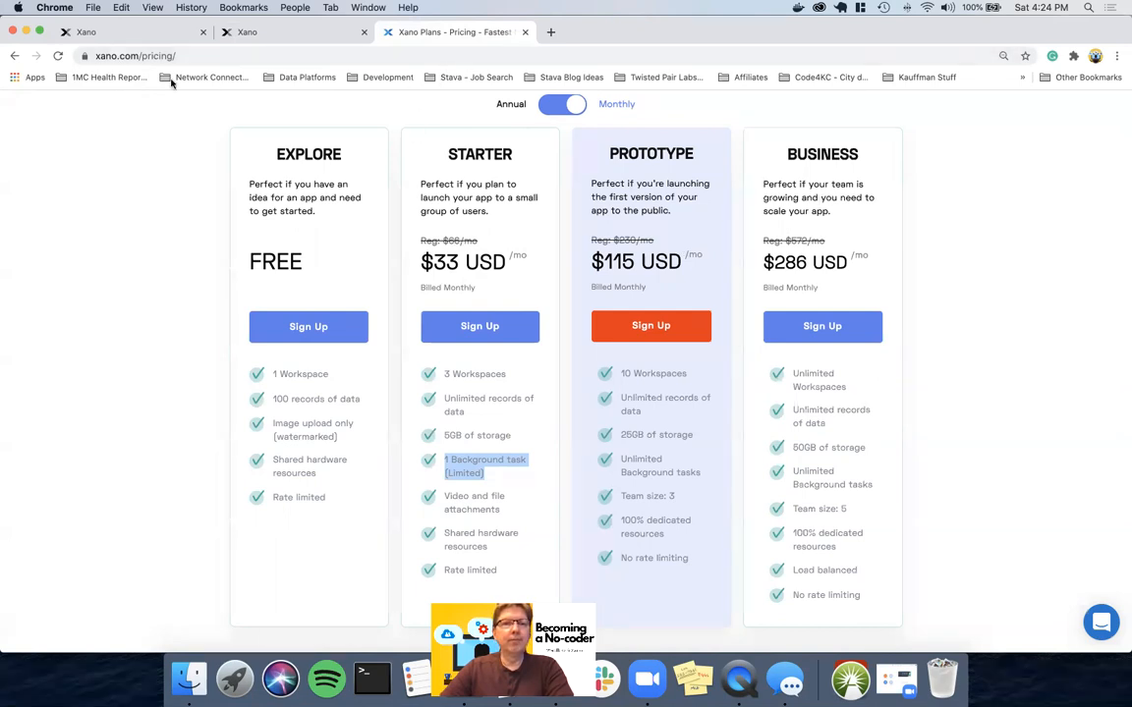
click(165, 31)
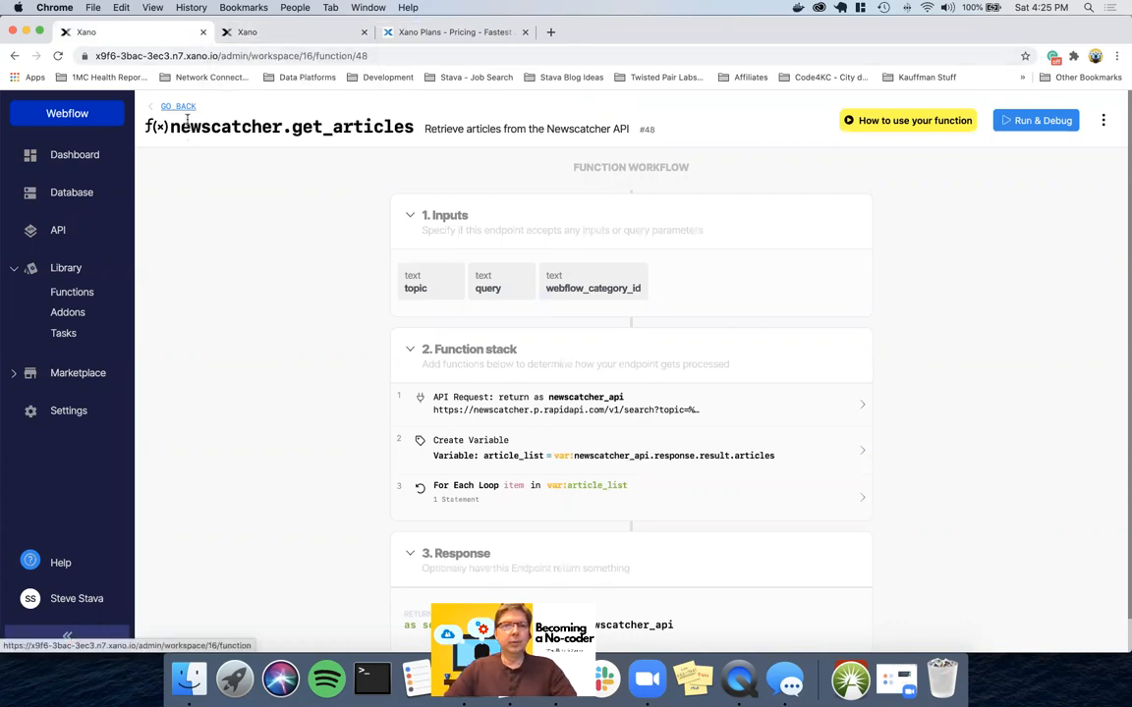
click(65, 339)
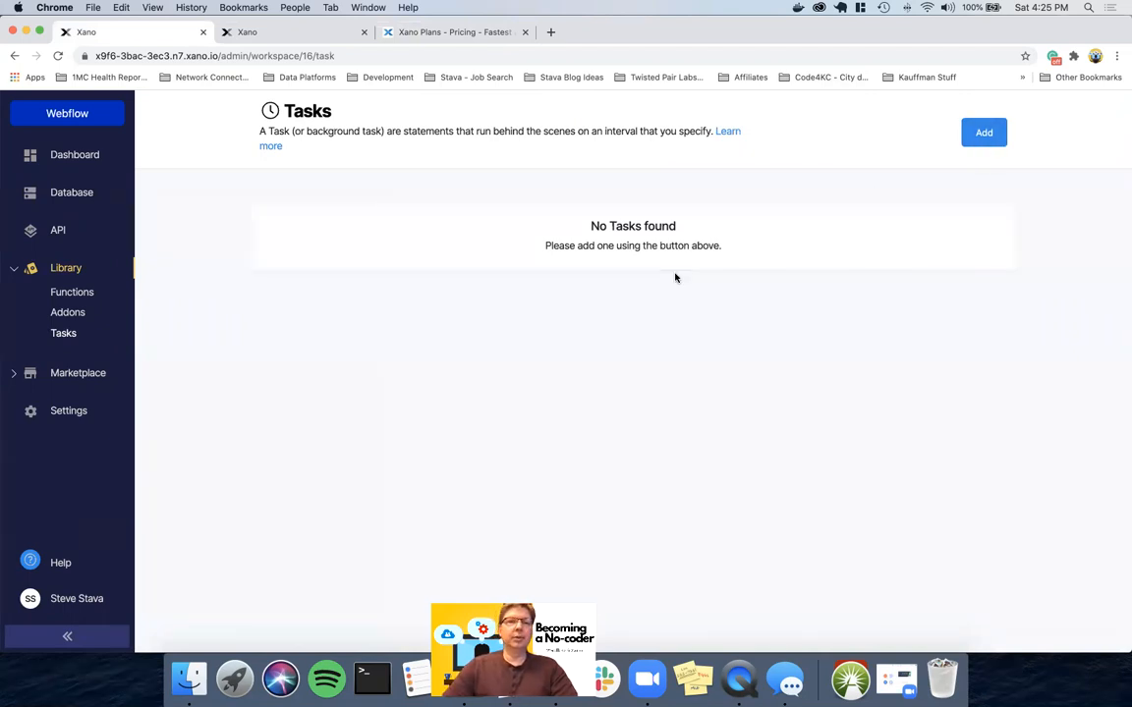
click(258, 34)
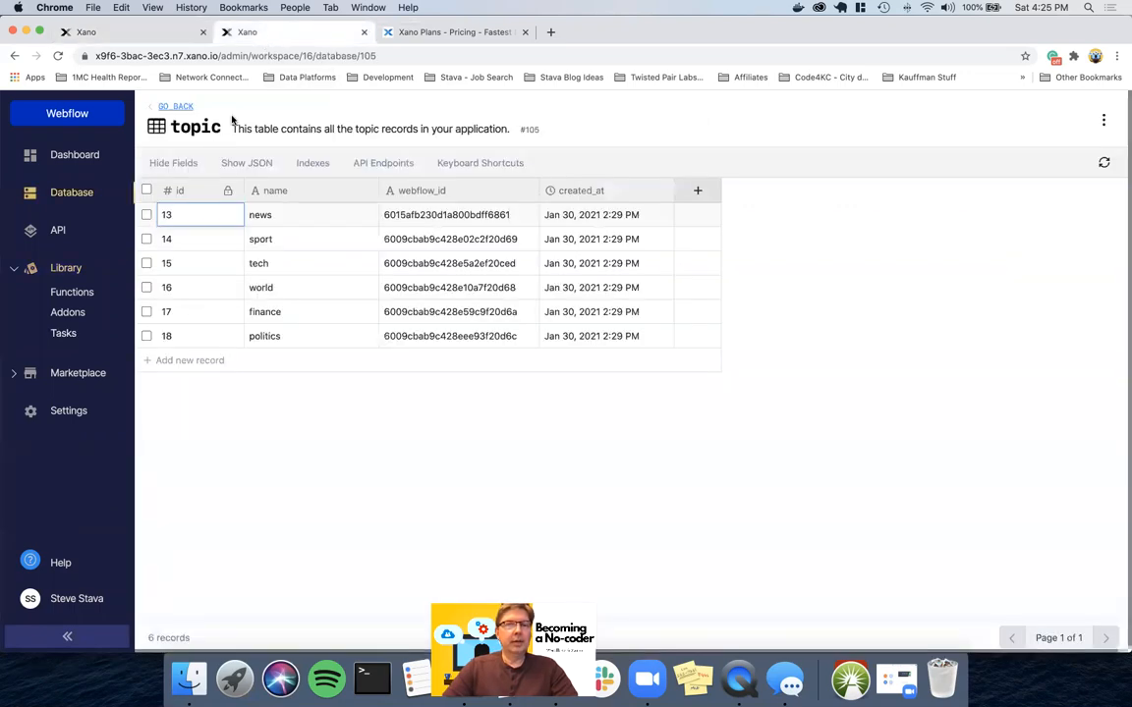
click(148, 39)
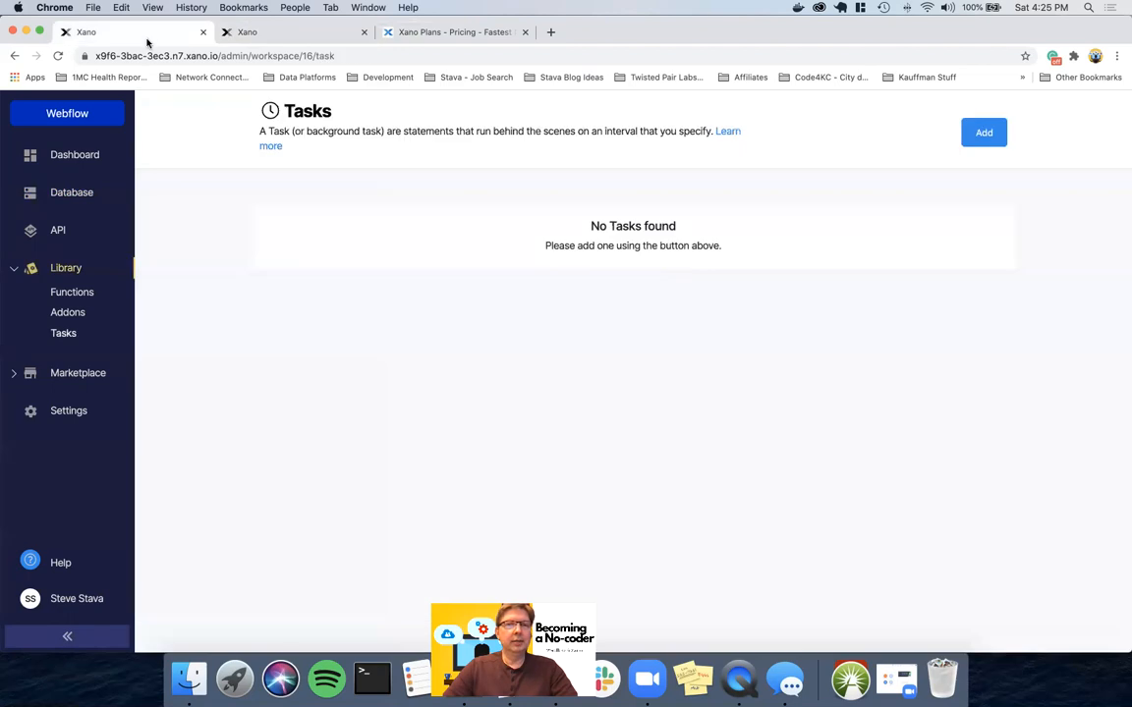
Open the newscatcher.get_articles function and examine the URL and input mapping of its external API request
click(79, 295)
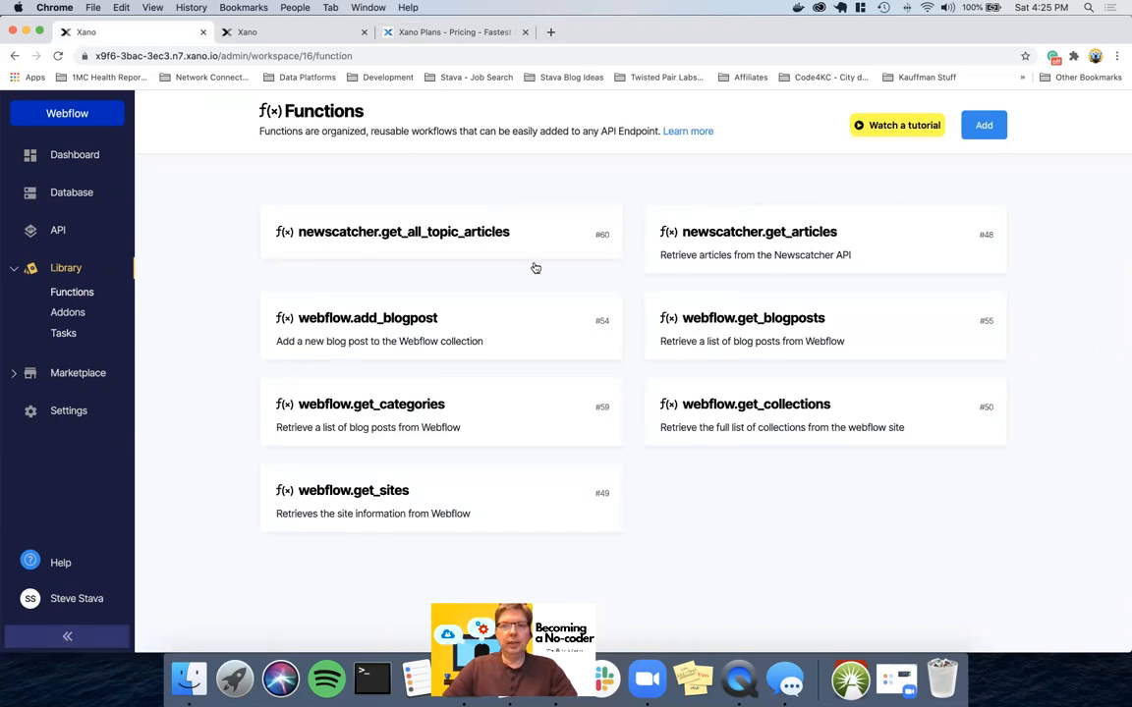
click(737, 234)
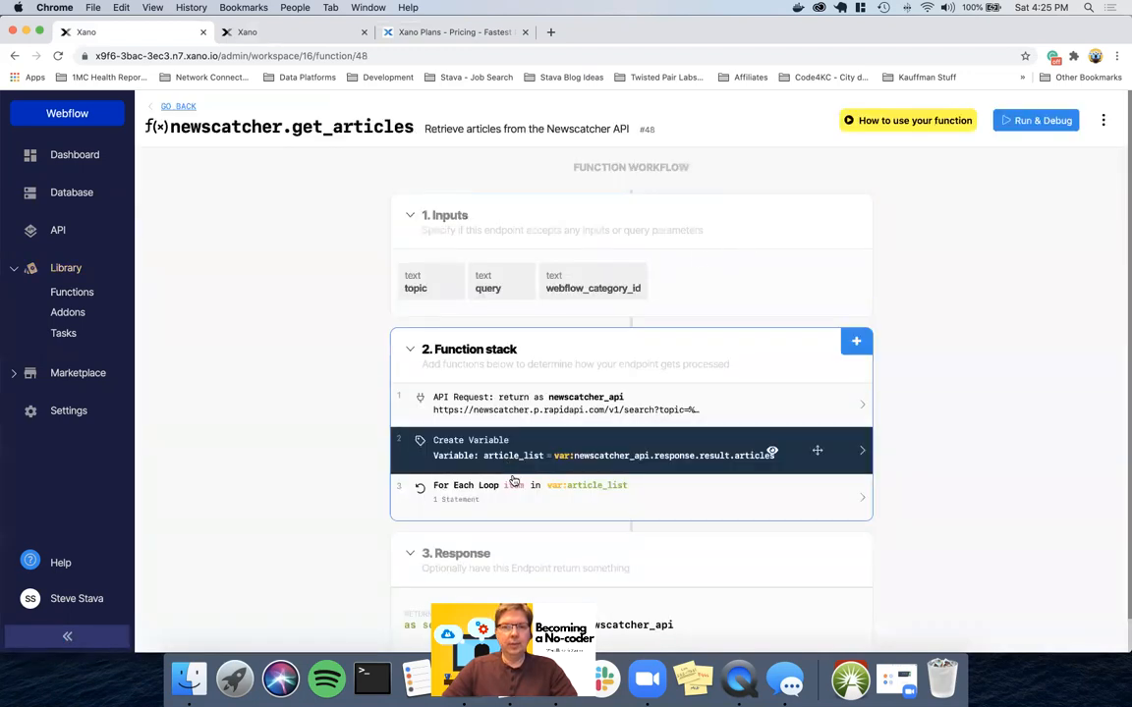
click(530, 413)
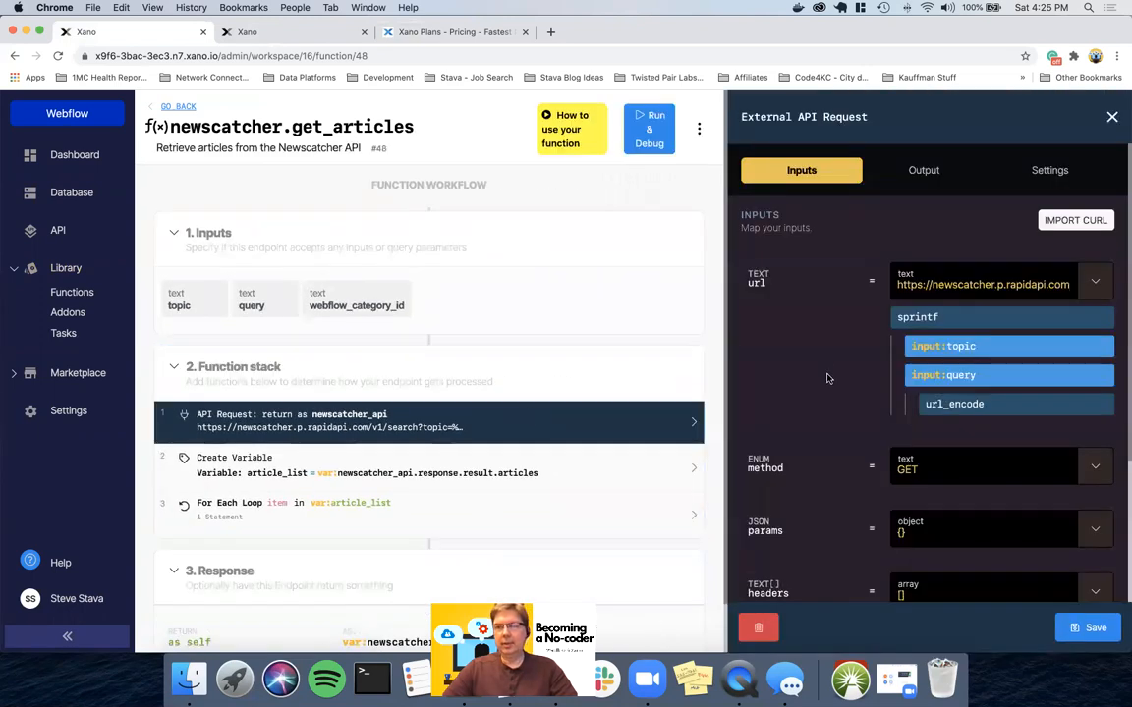
scroll(827, 379, down, 3)
scroll(827, 379, up, 4)
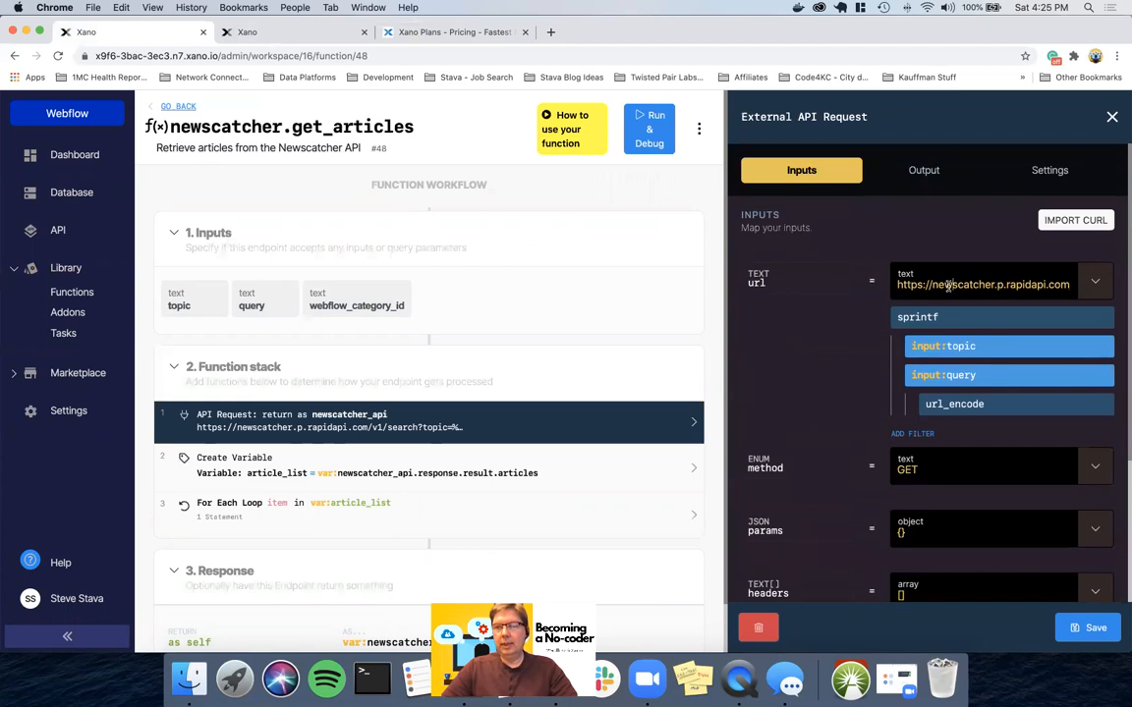
click(952, 284)
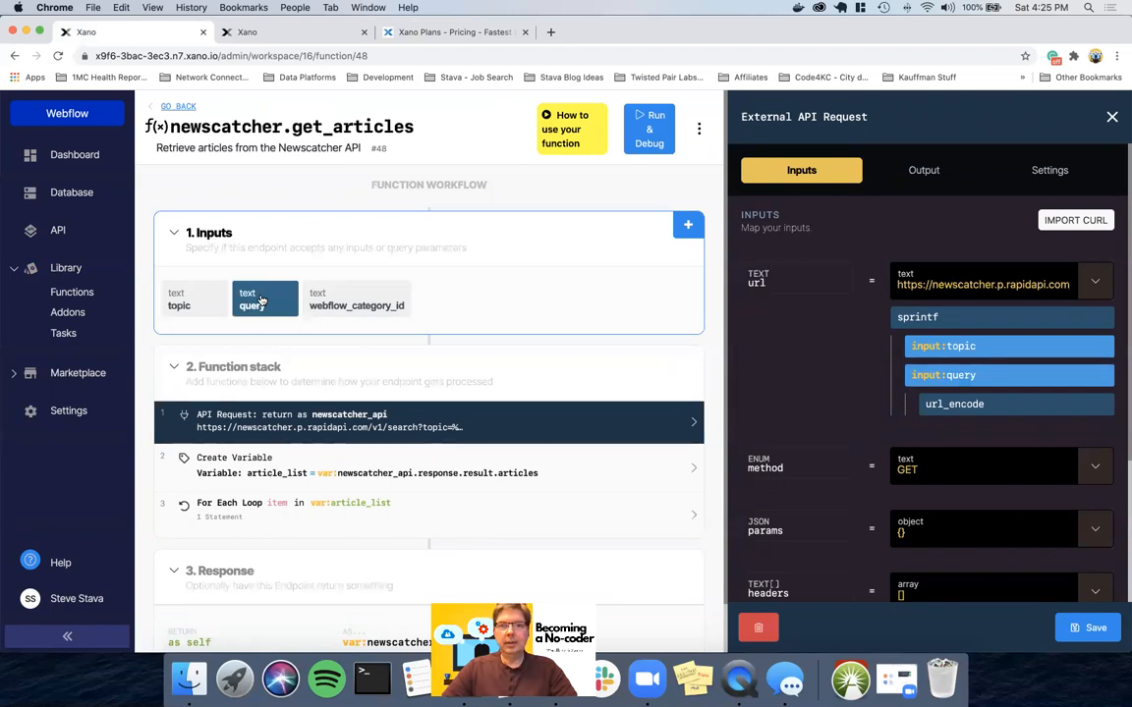
Open newscatcher.get_all_topic_articles and inspect the query input passed to newscatcher.get_articles inside its For Each loop
click(169, 105)
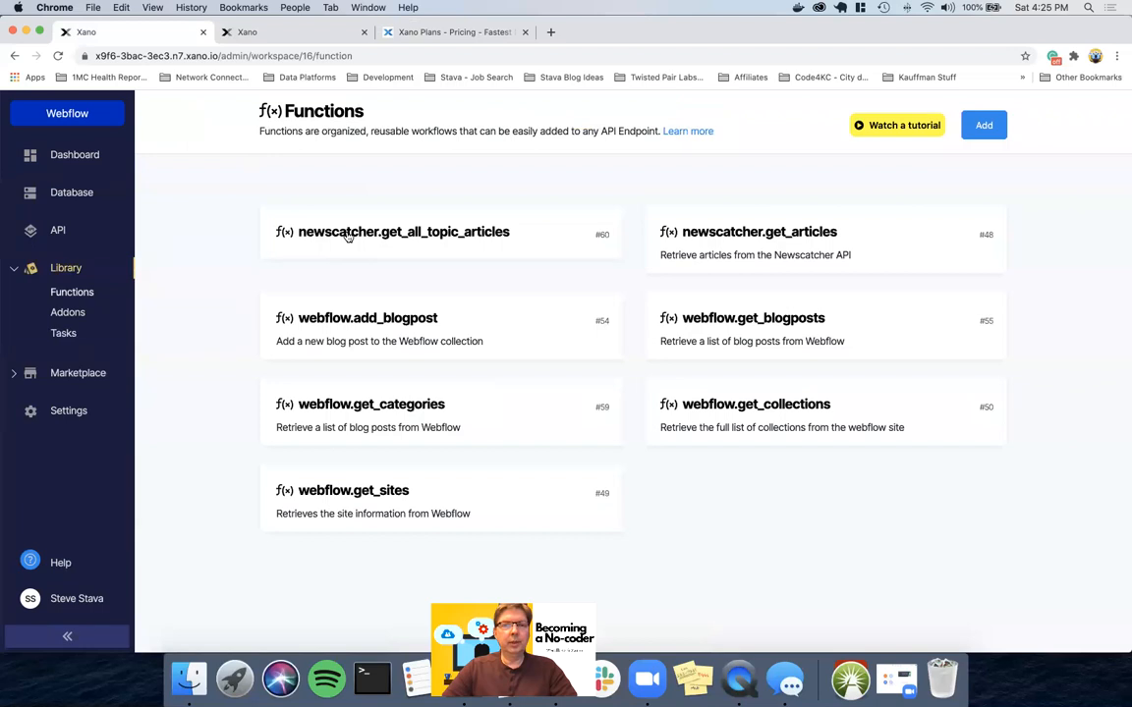
click(520, 235)
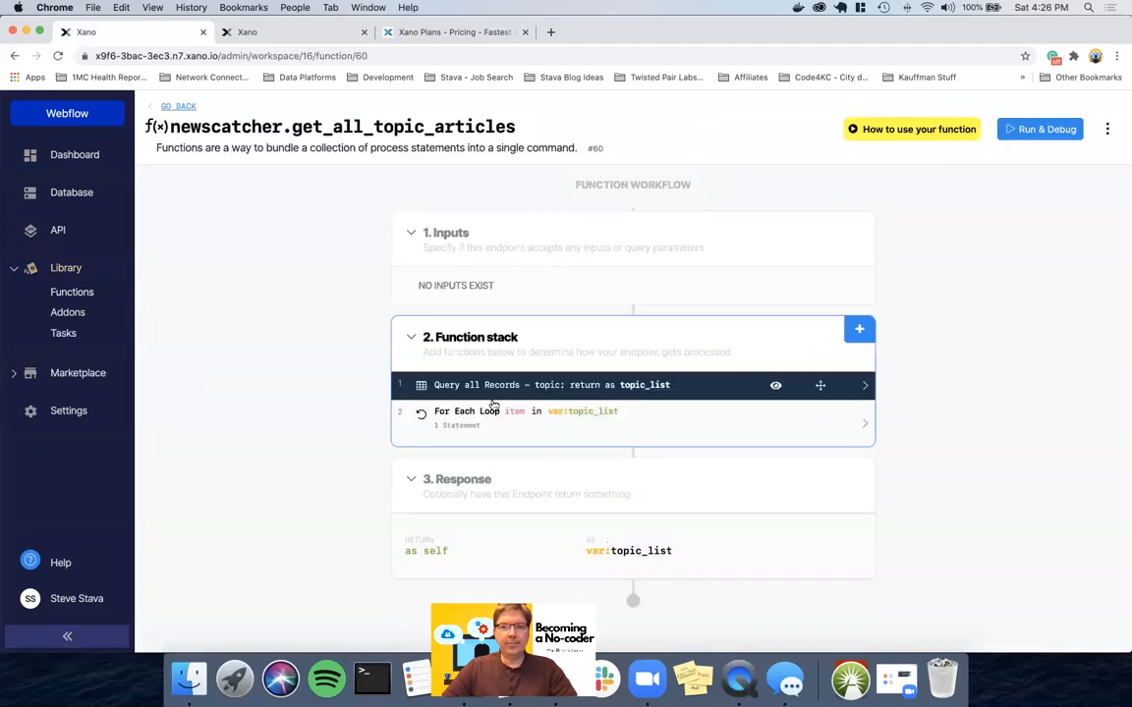
click(491, 414)
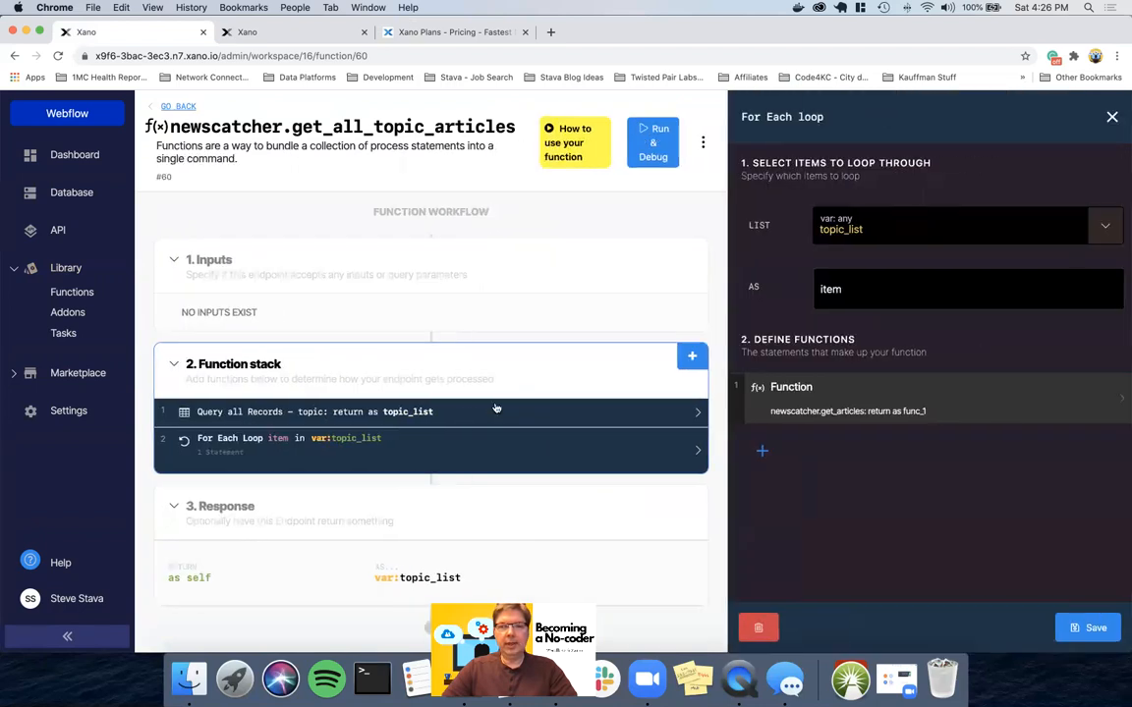
click(801, 395)
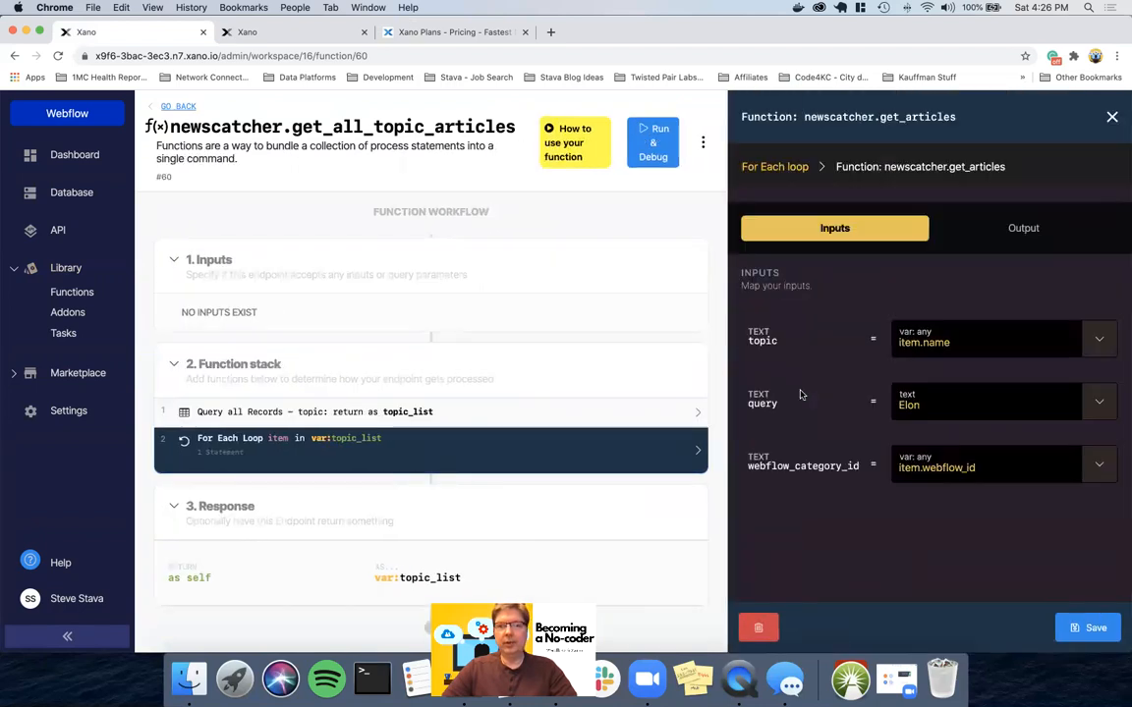
double_click(925, 405)
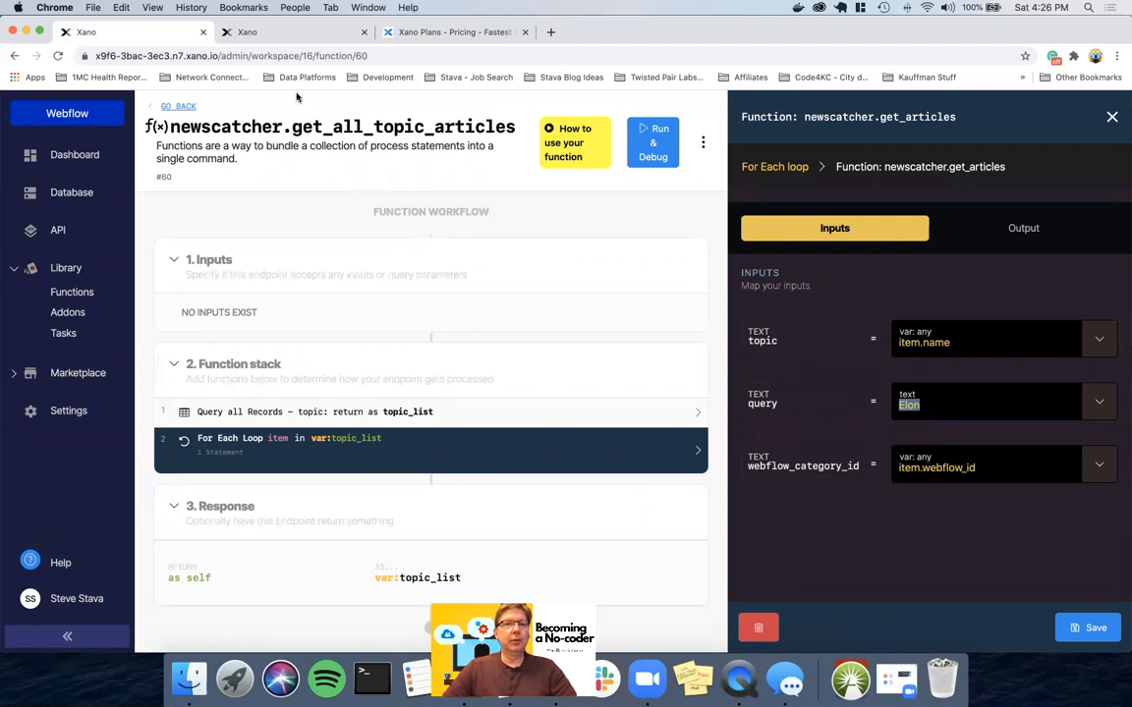
Add a text field named query to the topic table and place its column before created_at
click(261, 35)
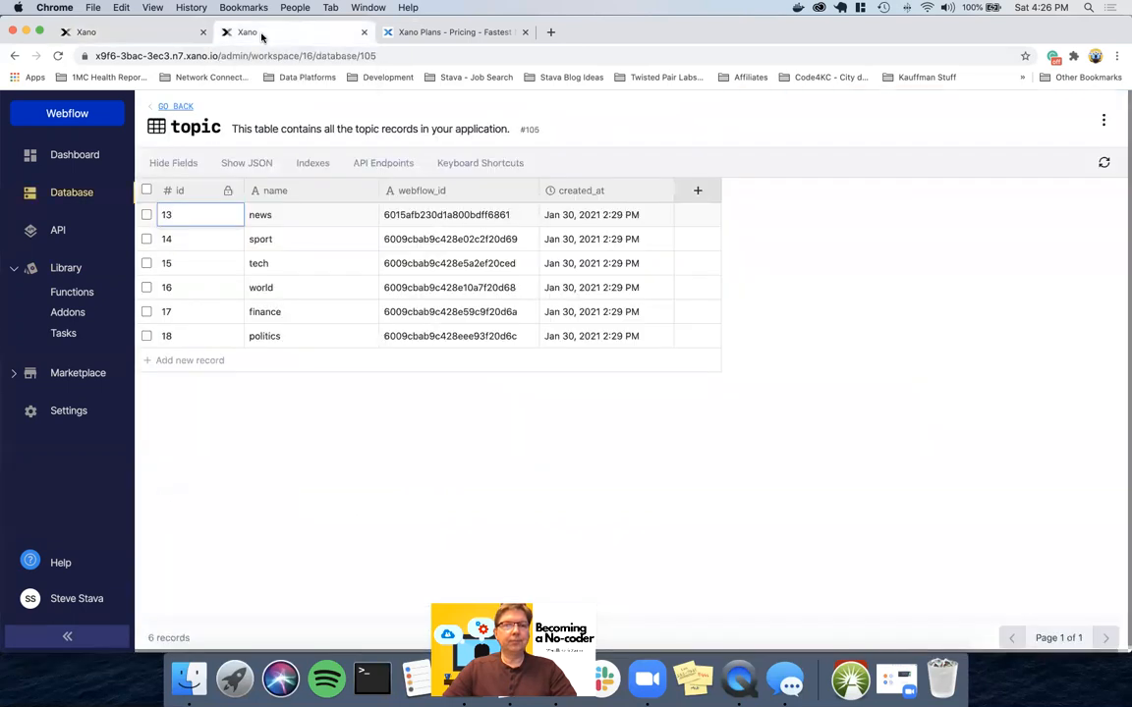
click(697, 190)
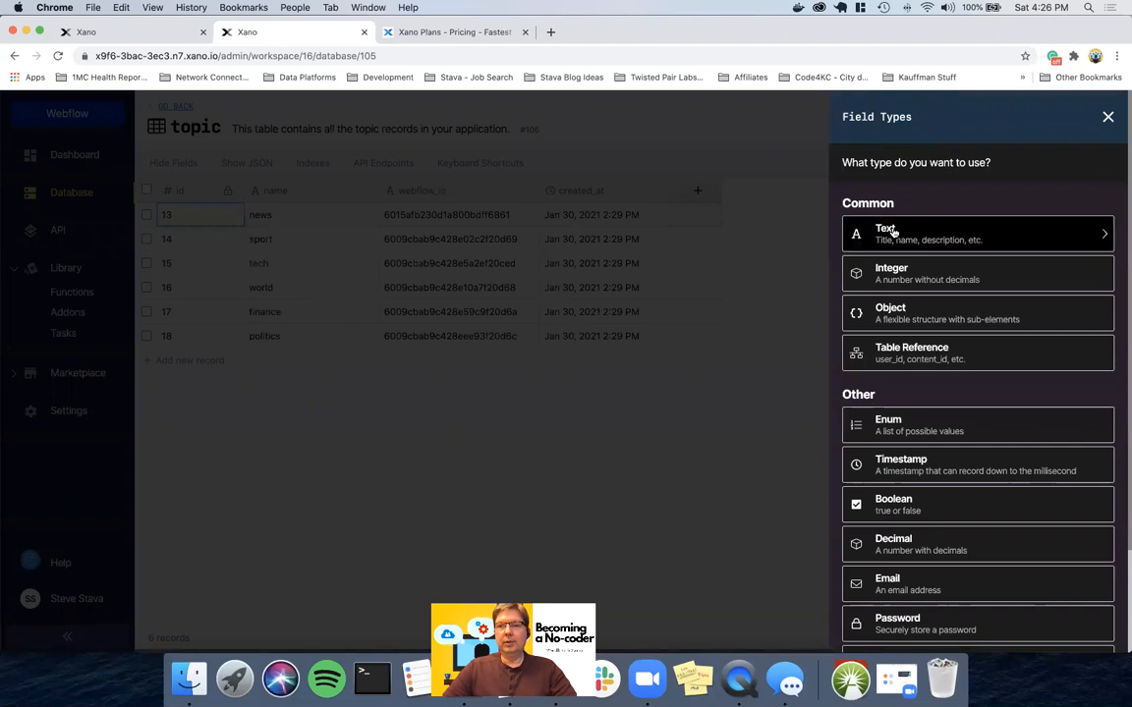
click(892, 231)
text(qe)
key(BackSpace)
text(uery)
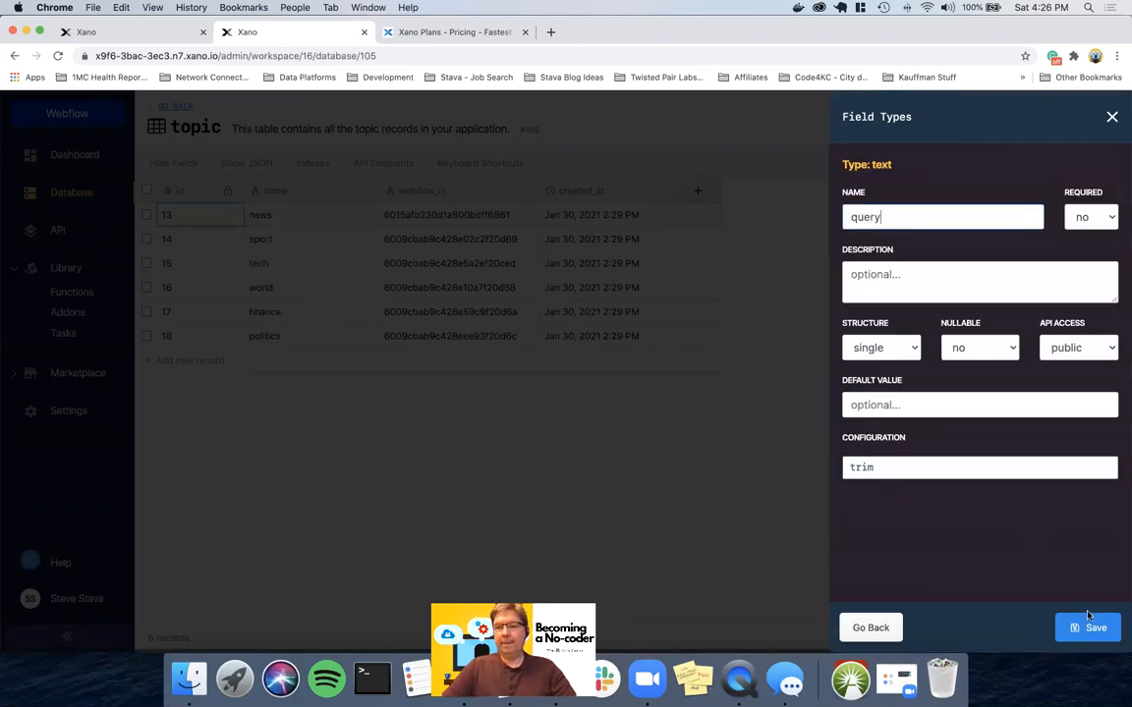
click(1086, 627)
drag(798, 191, 589, 190)
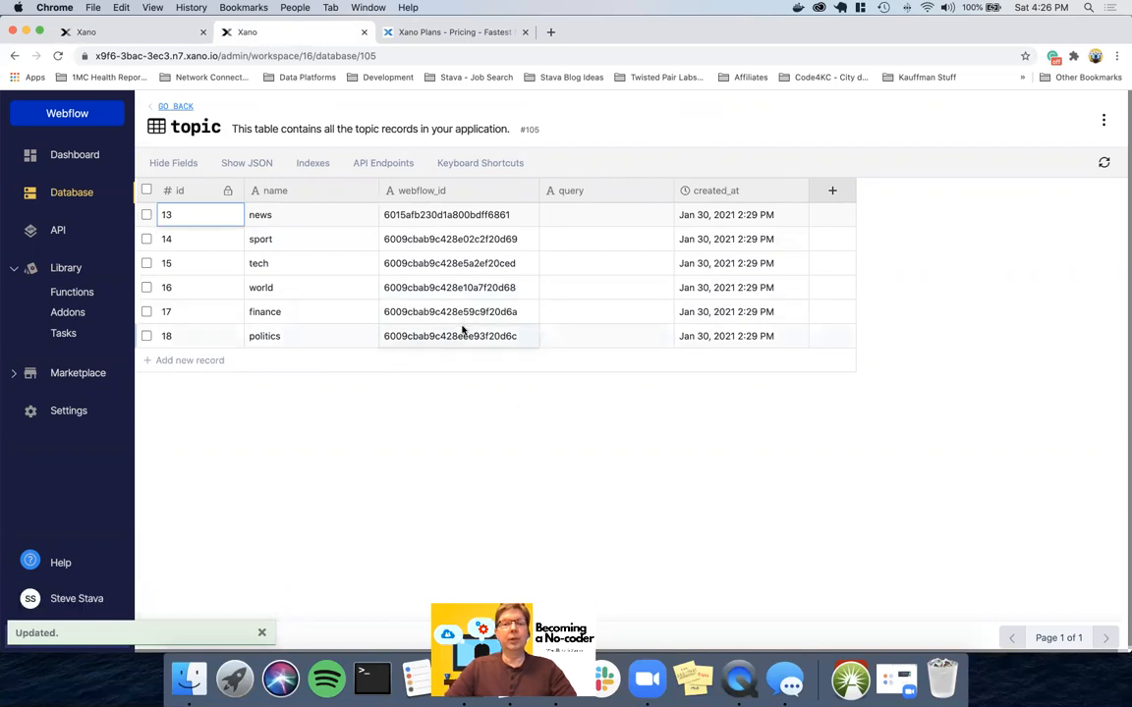
Switch to Webflow, add a plain text field labelled query to the Categories collection, and save the collection
key(ctrl+Right)
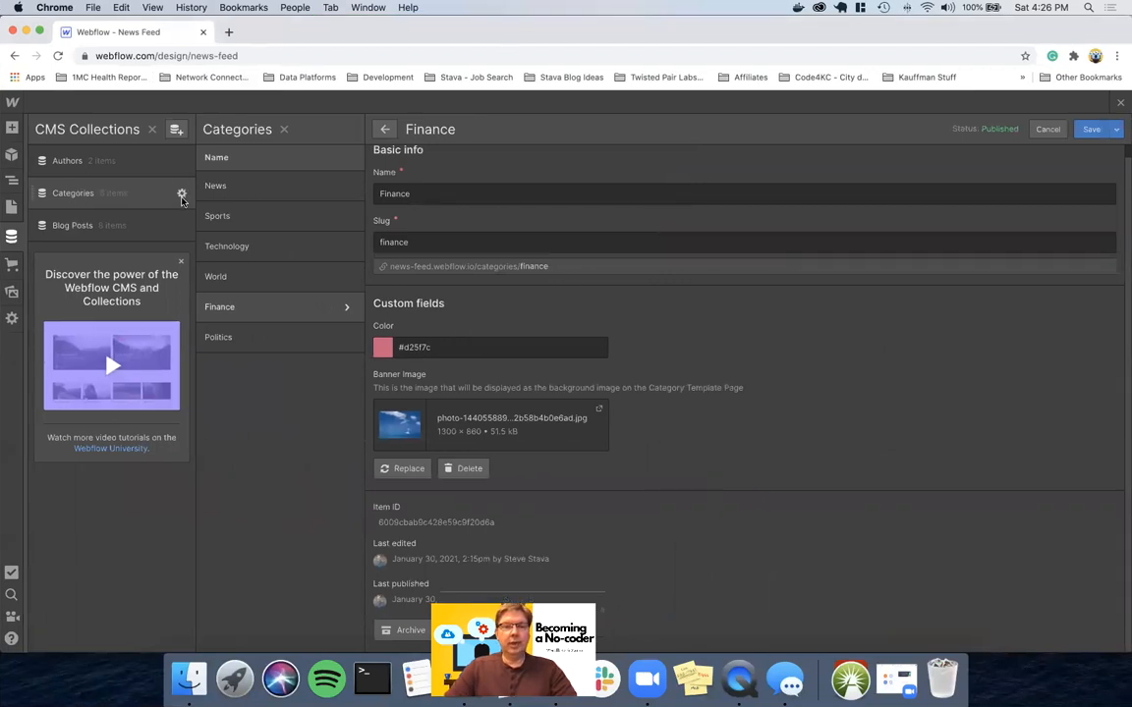
click(180, 195)
scroll(338, 365, down, 1)
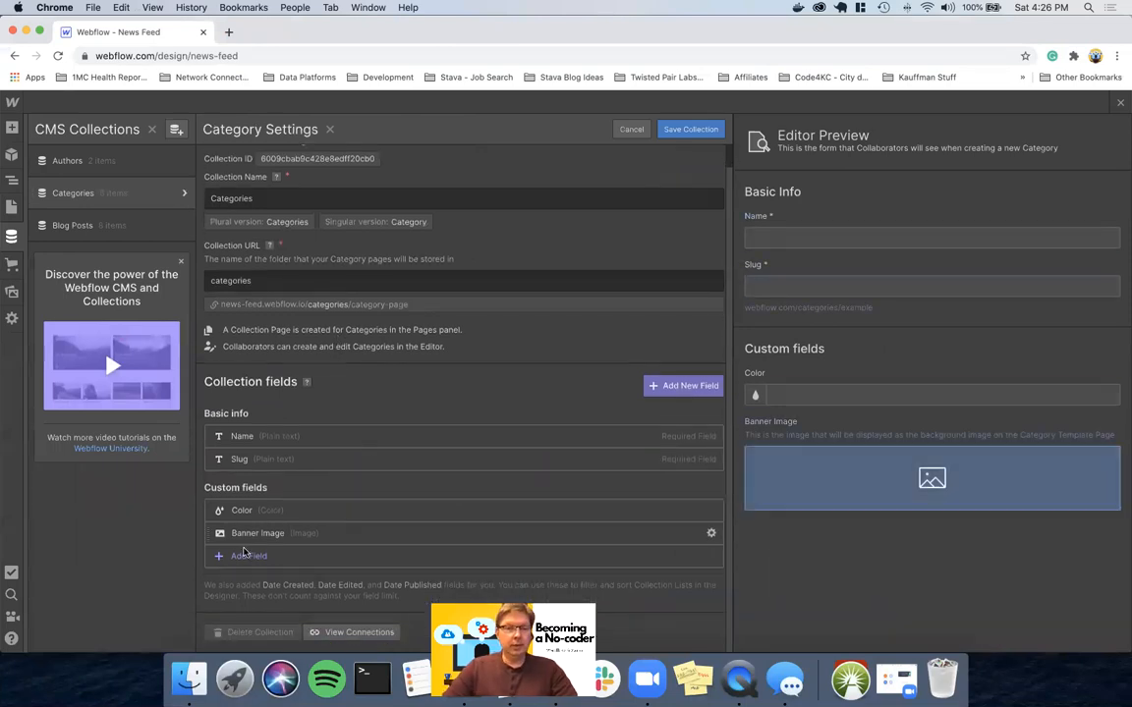
click(247, 557)
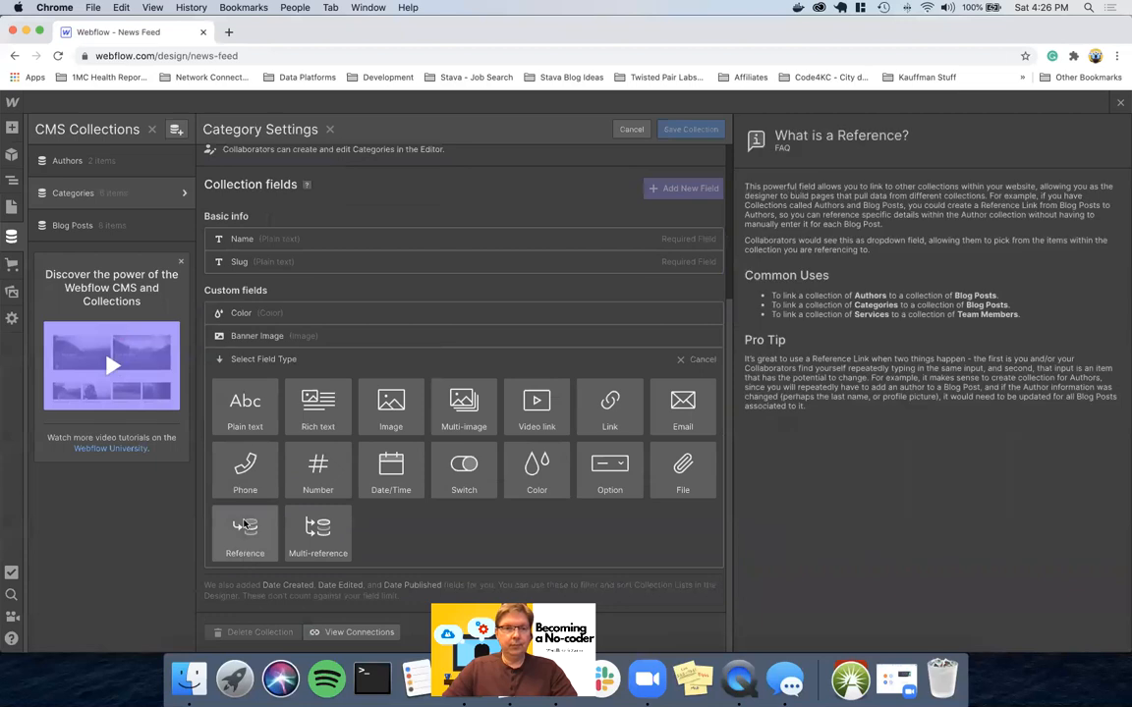
click(241, 402)
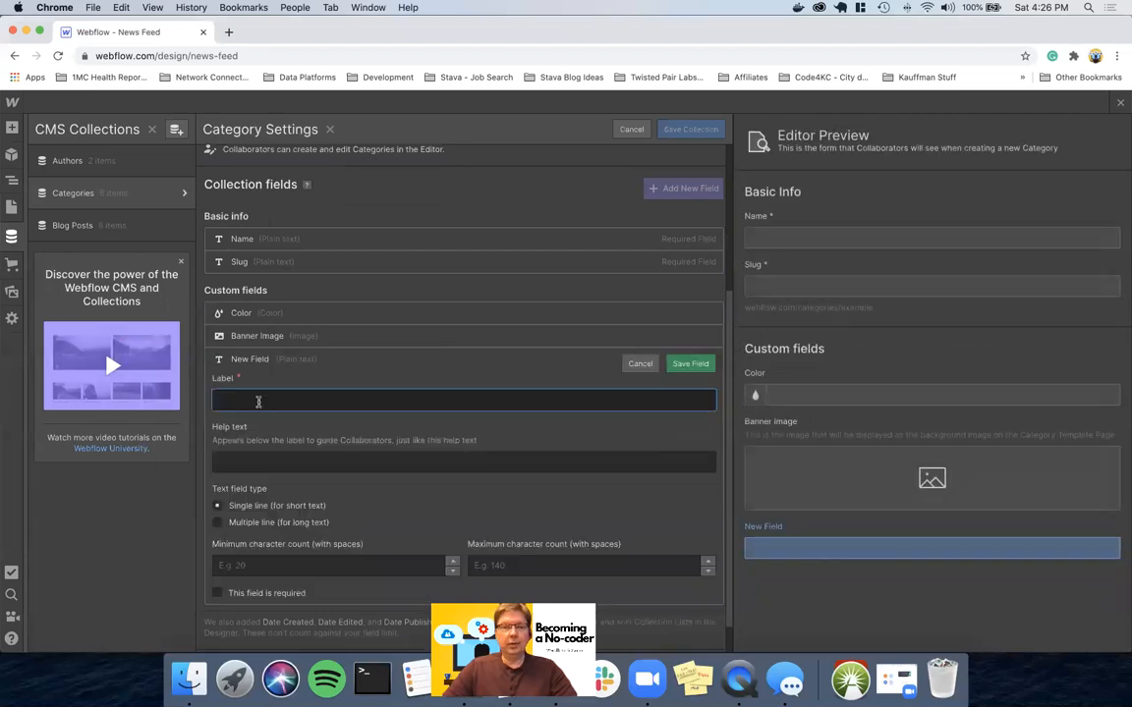
text(query)
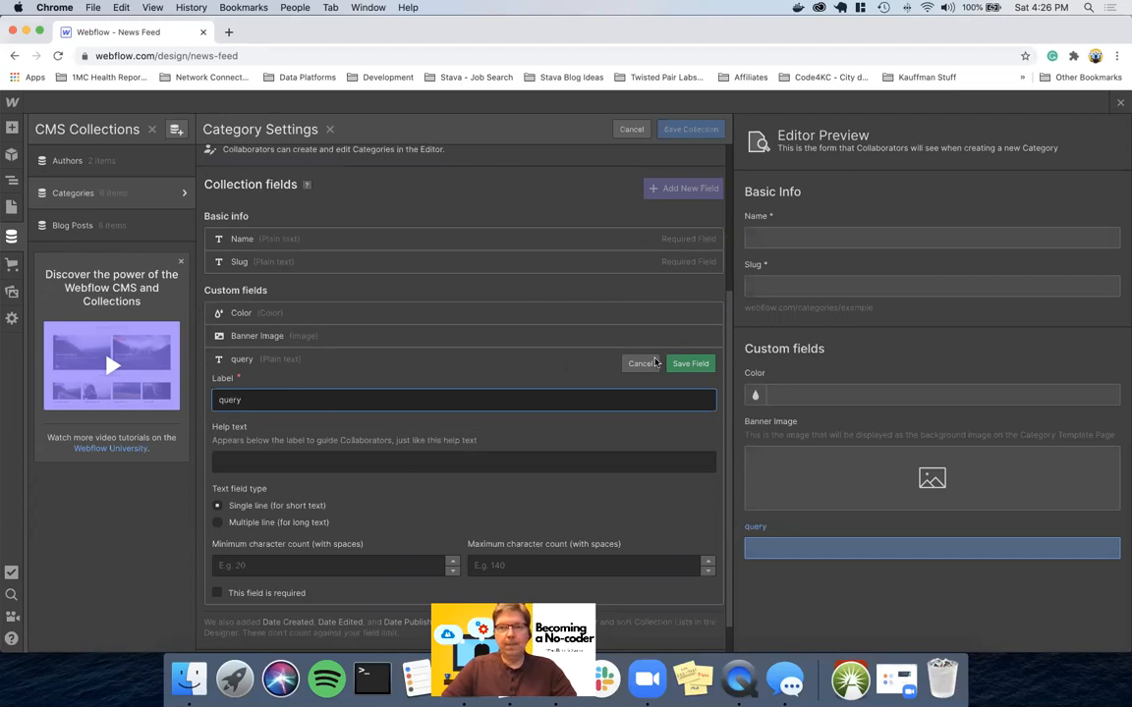
click(690, 363)
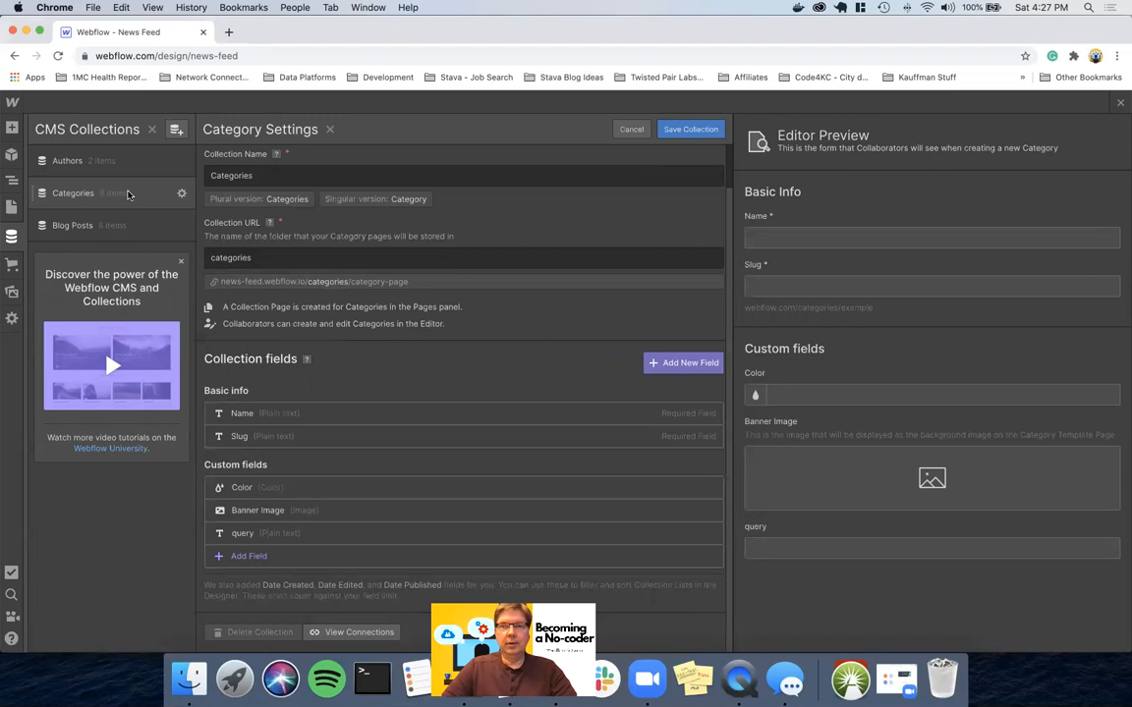
click(128, 194)
click(681, 416)
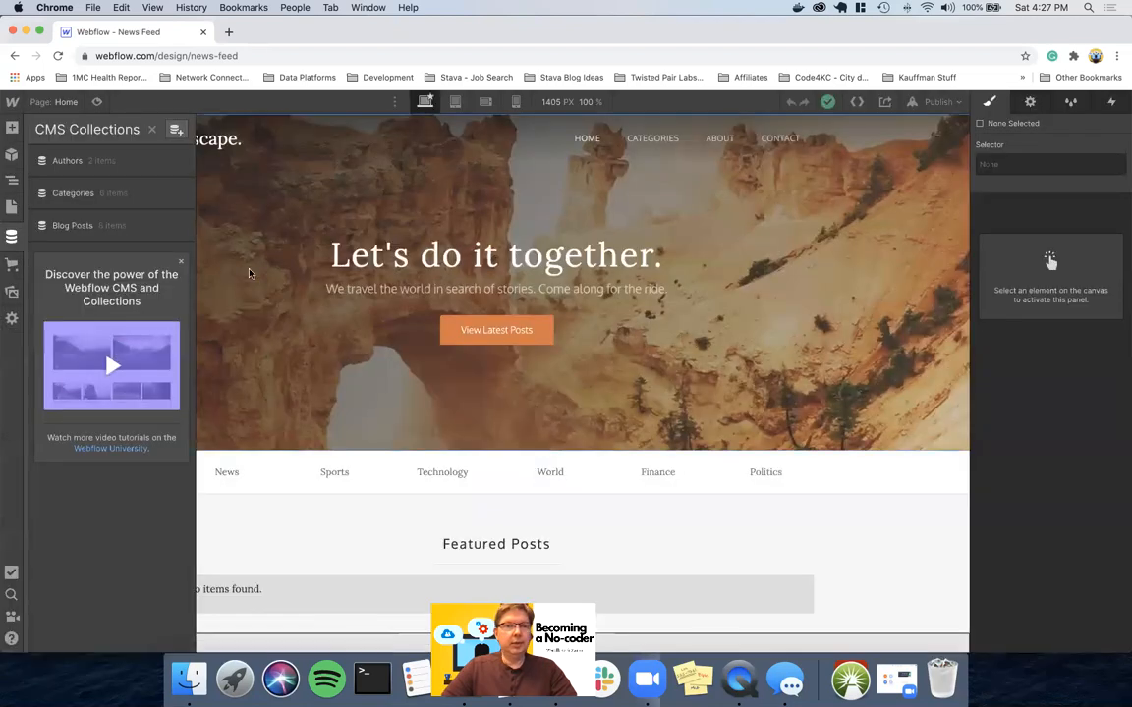
Enter an "Elon" search term in the News category's query field and save the item
click(89, 194)
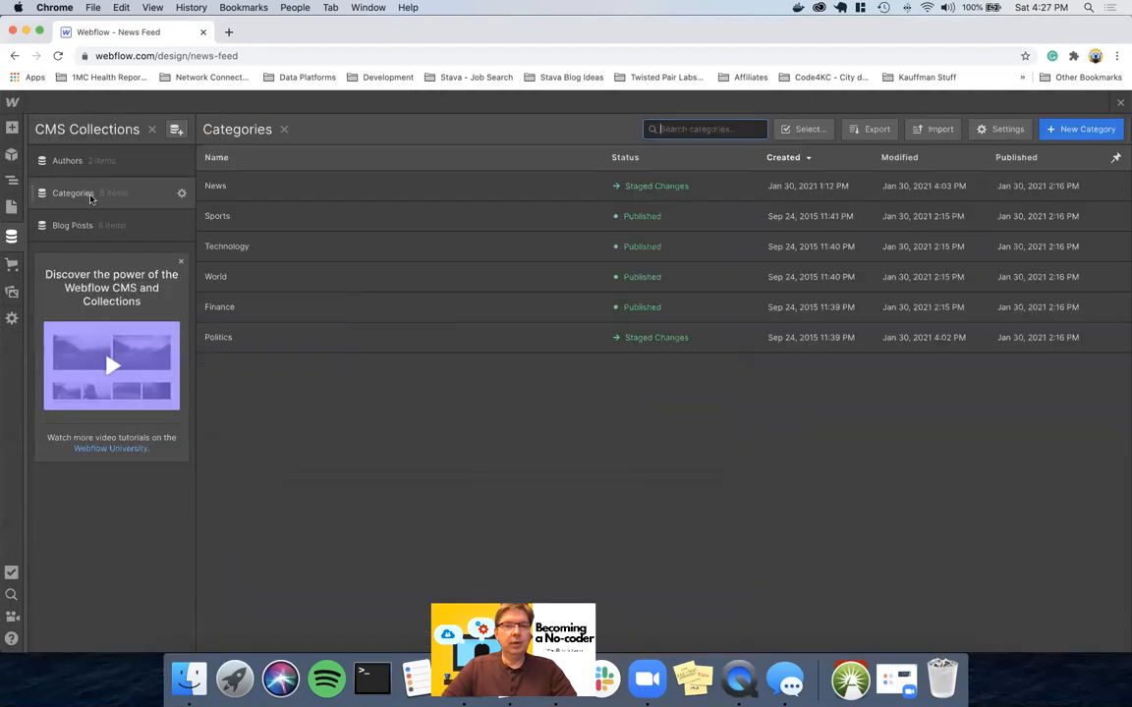
click(234, 186)
scroll(429, 283, down, 3)
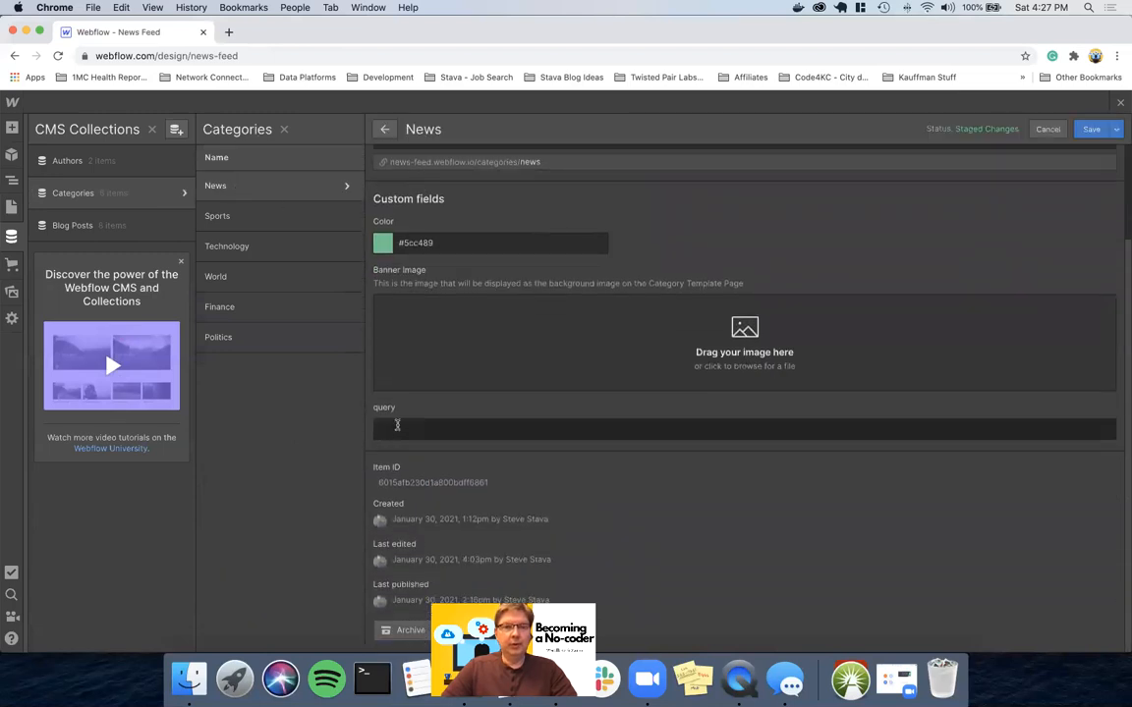
click(397, 425)
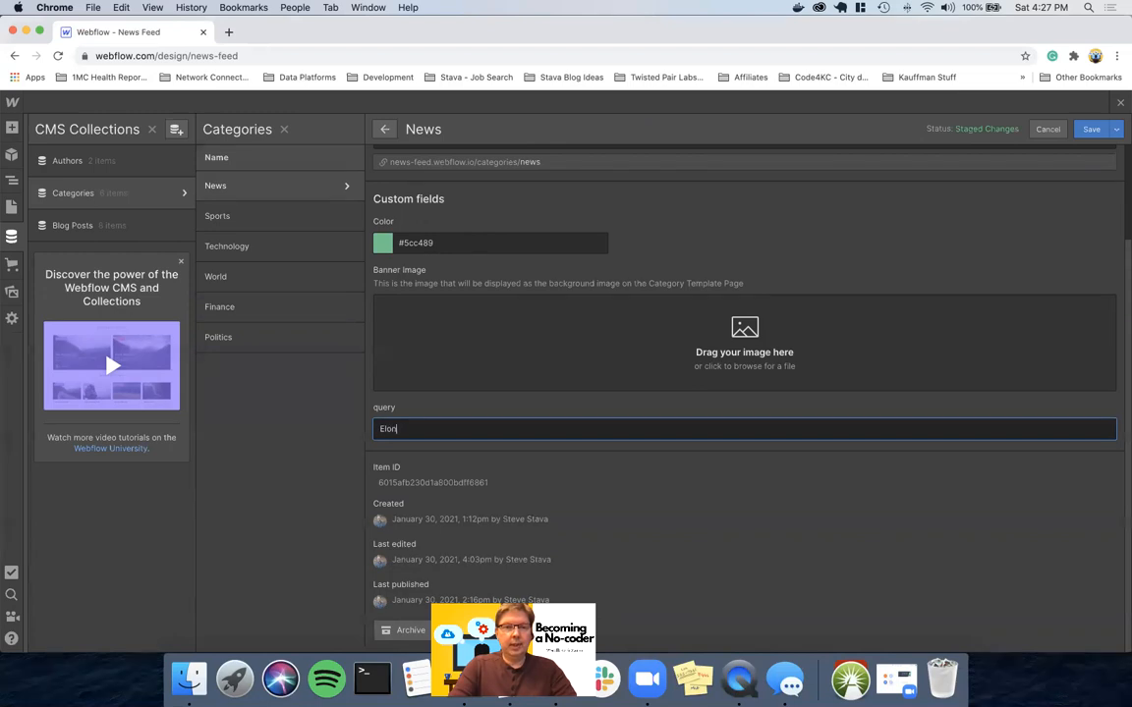
text(k)
click(1090, 131)
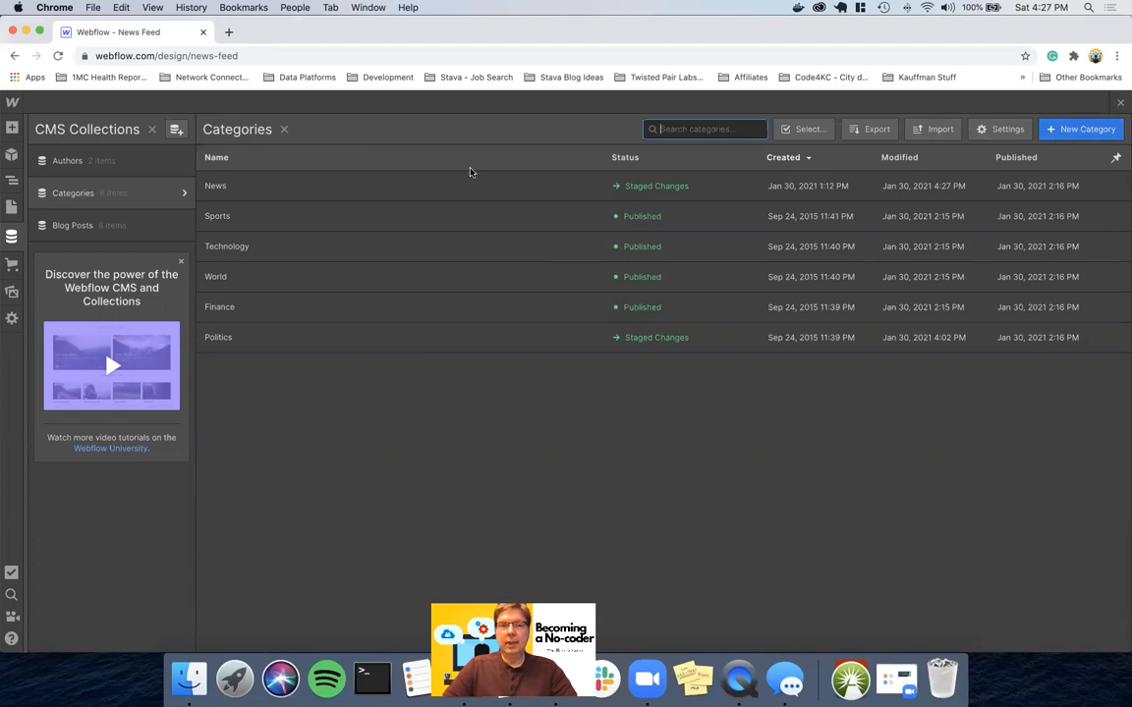
Close the Categories list and publish the site to news-feed.webflow.io
click(120, 196)
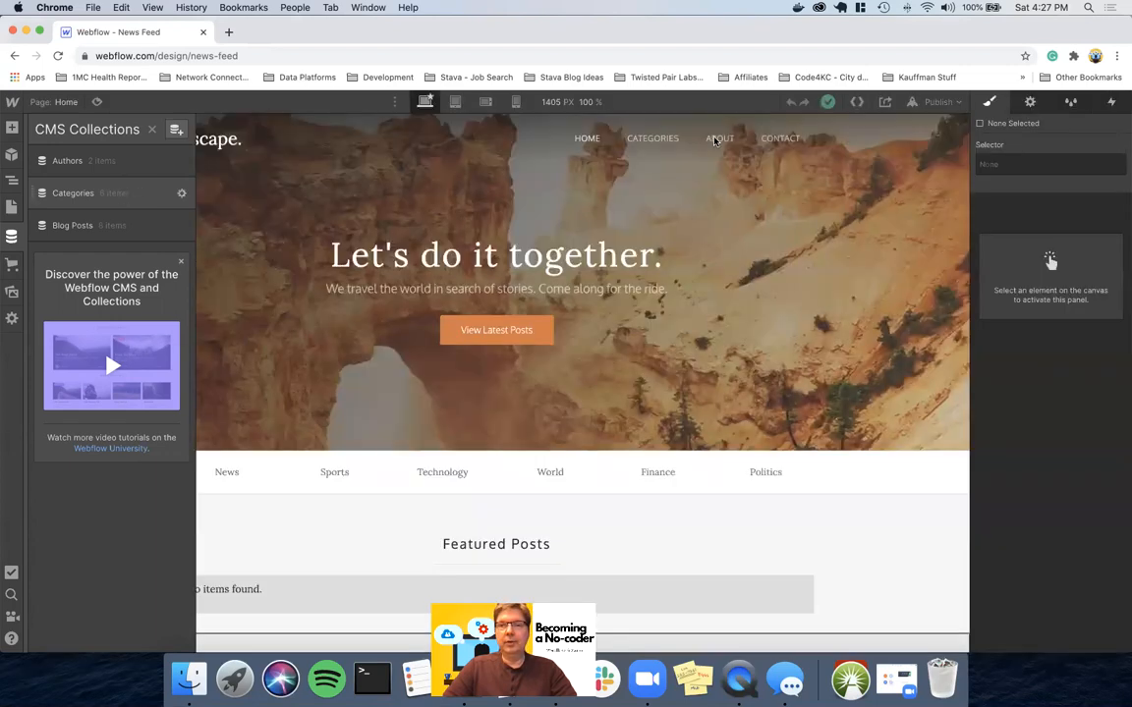
click(936, 104)
click(890, 270)
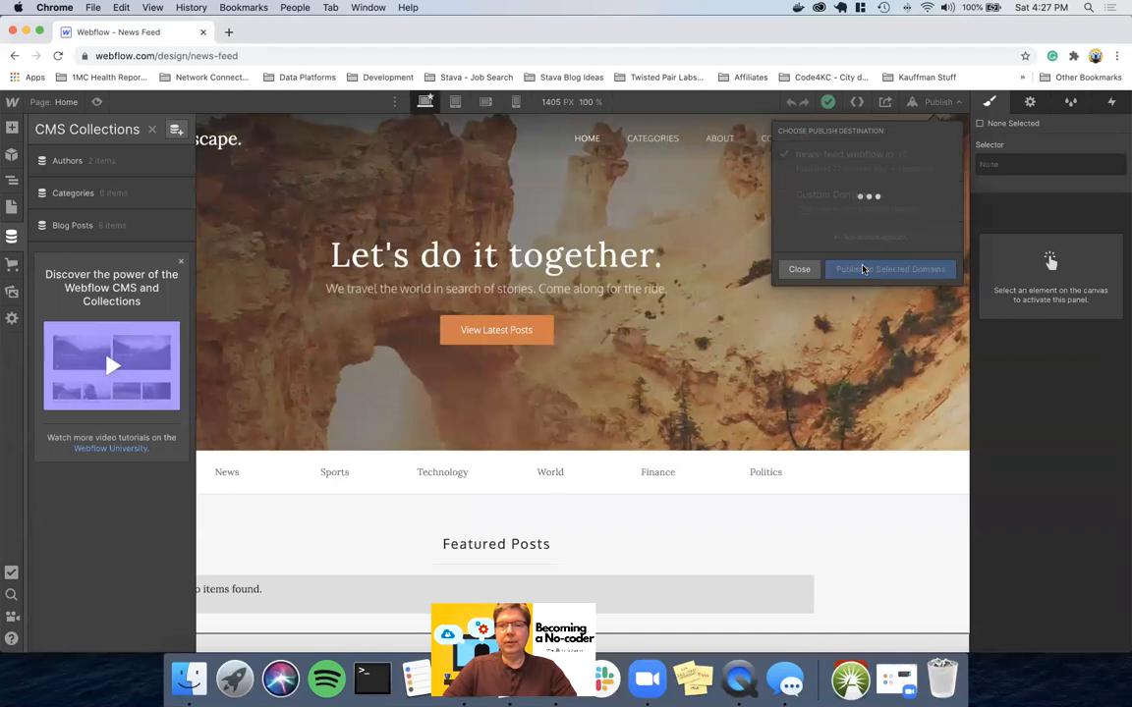
Switch to Xano and open the webflow.get_categories function from the functions library
key(ctrl+Left)
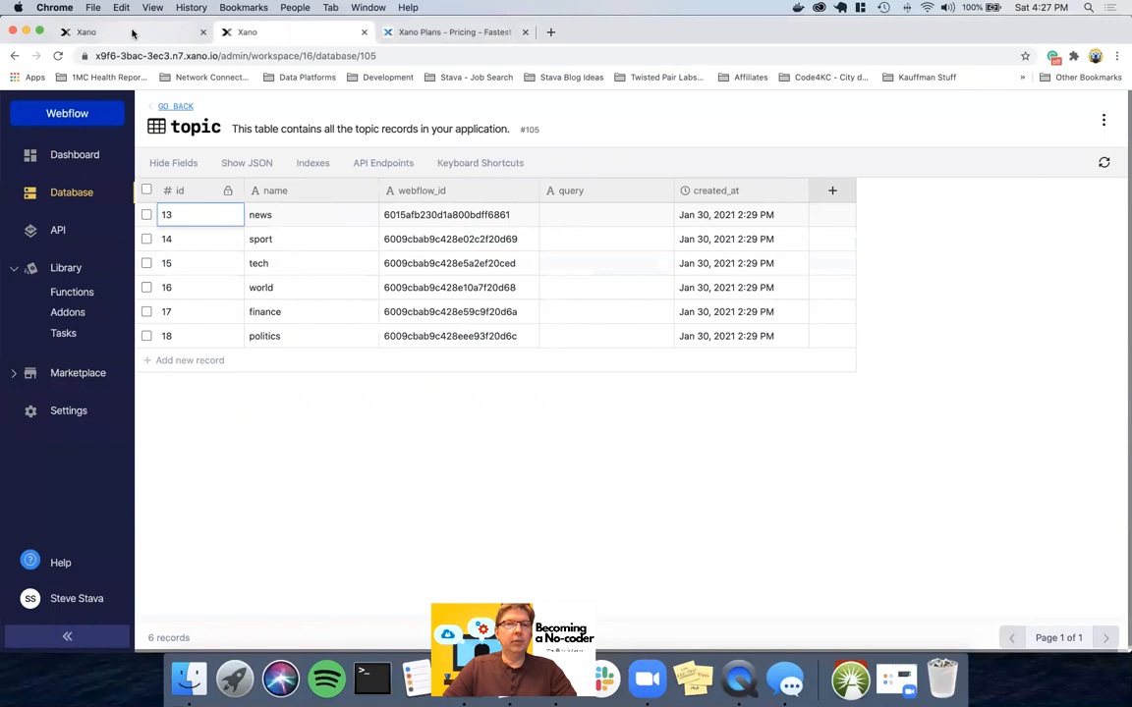
click(133, 33)
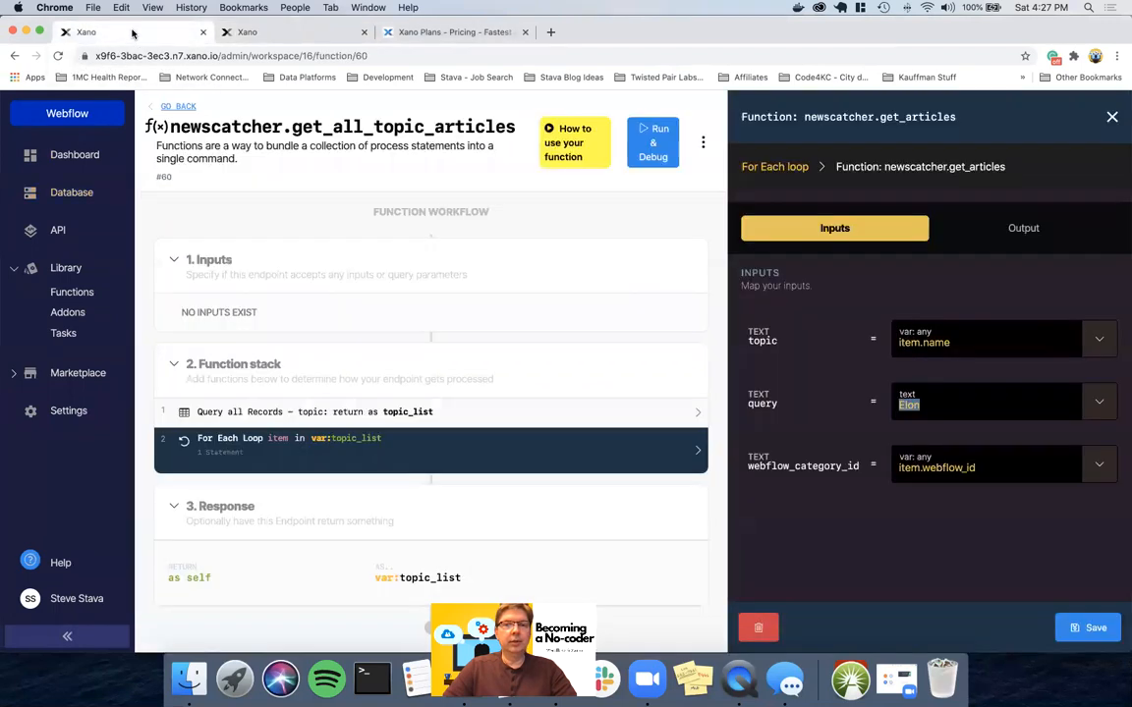
click(177, 106)
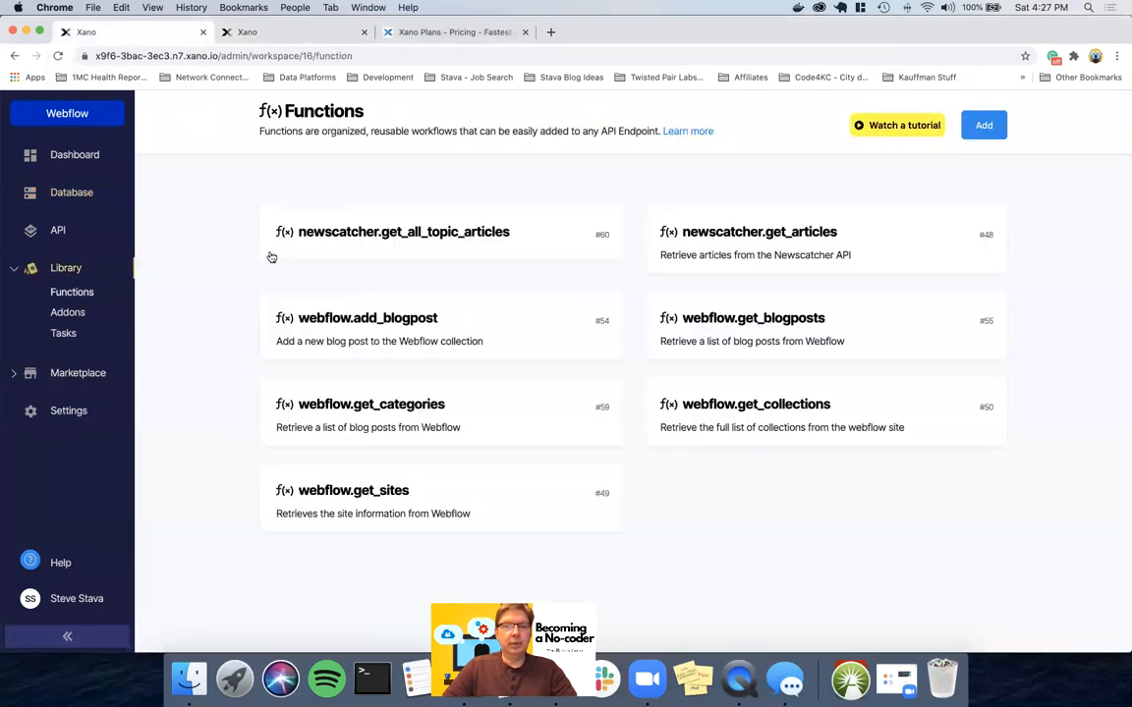
click(357, 404)
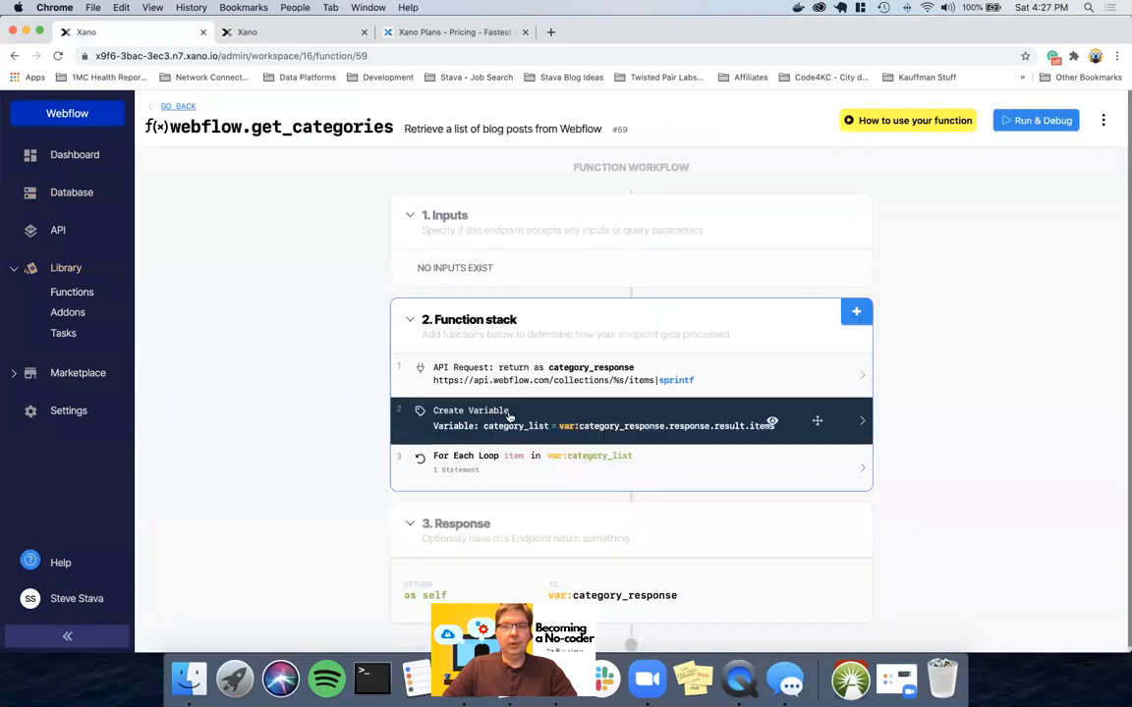
Disable the Create Variable and For Each Loop statements in the function stack and inspect the API Request
click(772, 423)
click(772, 469)
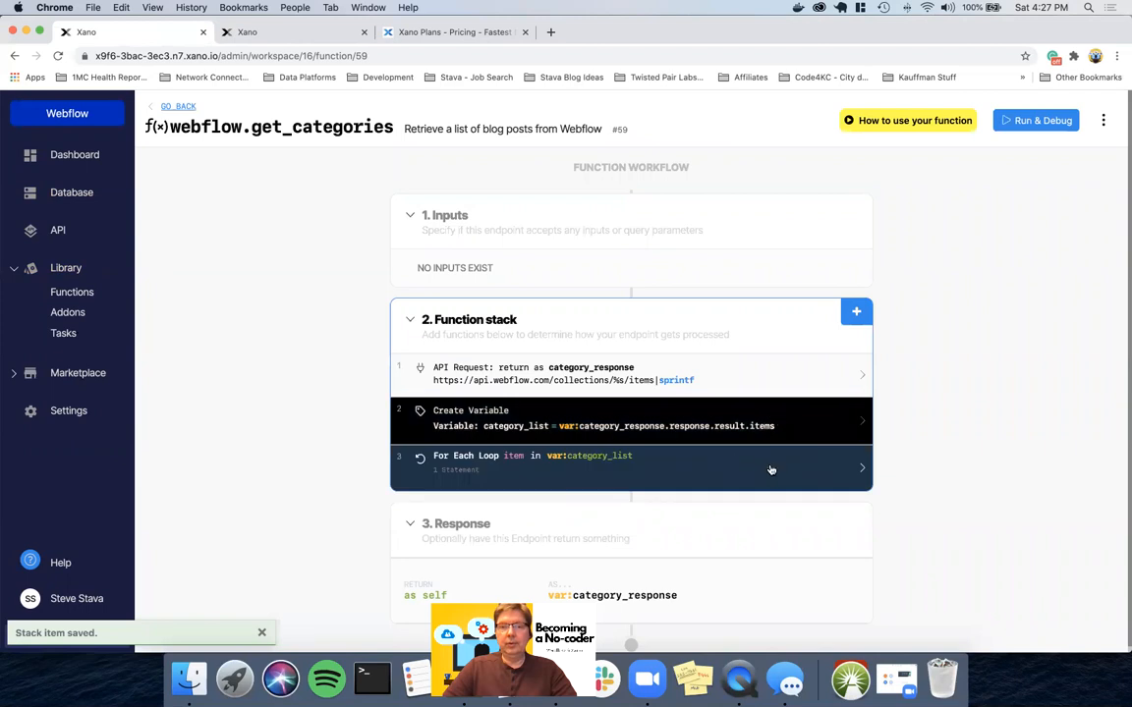
click(648, 378)
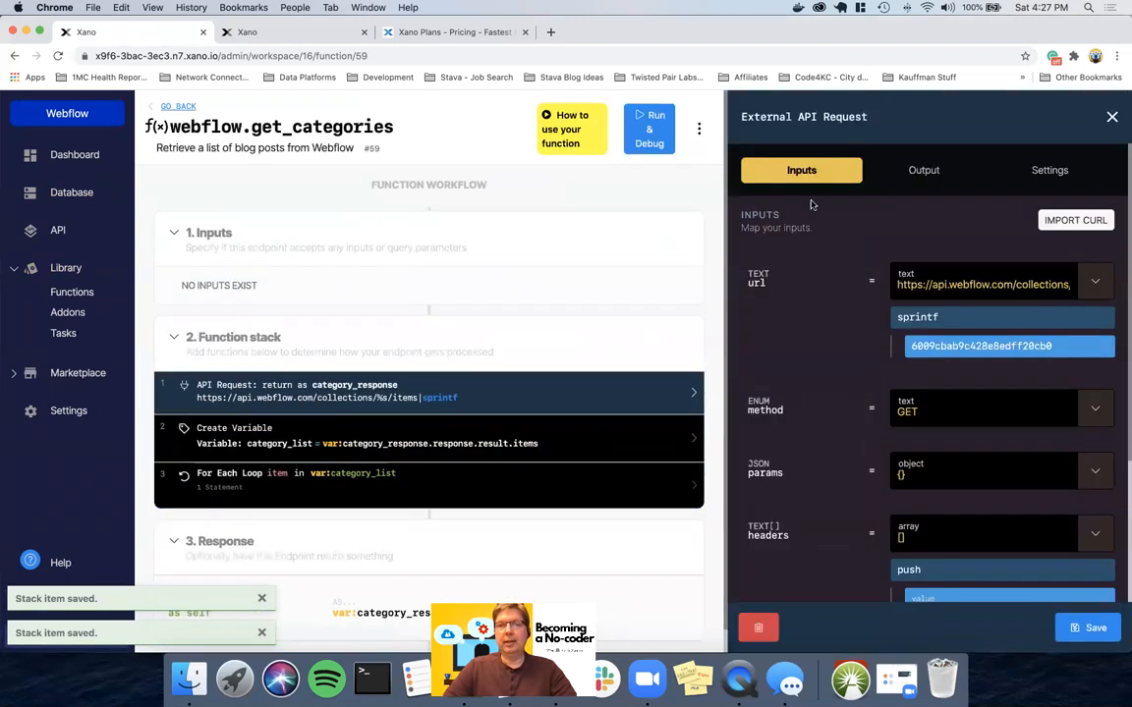
Run the webflow.get_categories function in the debugger and examine the News item in the response for its query value
click(668, 132)
click(1071, 625)
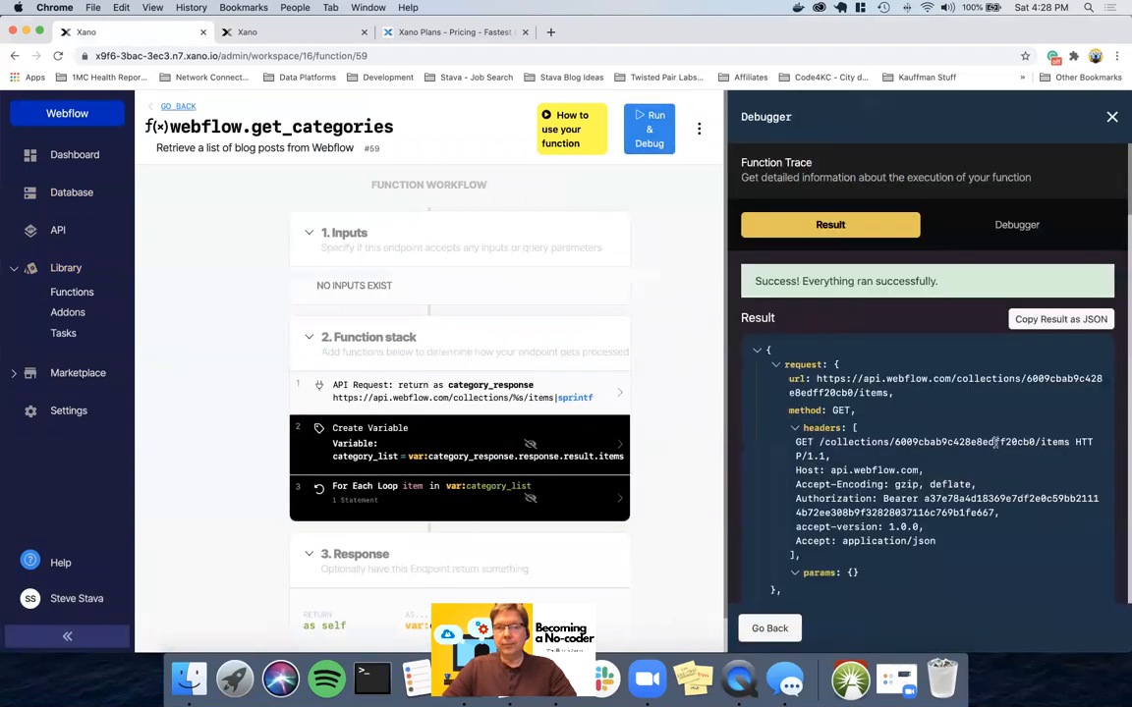
scroll(995, 446, down, 3)
scroll(995, 446, down, 8)
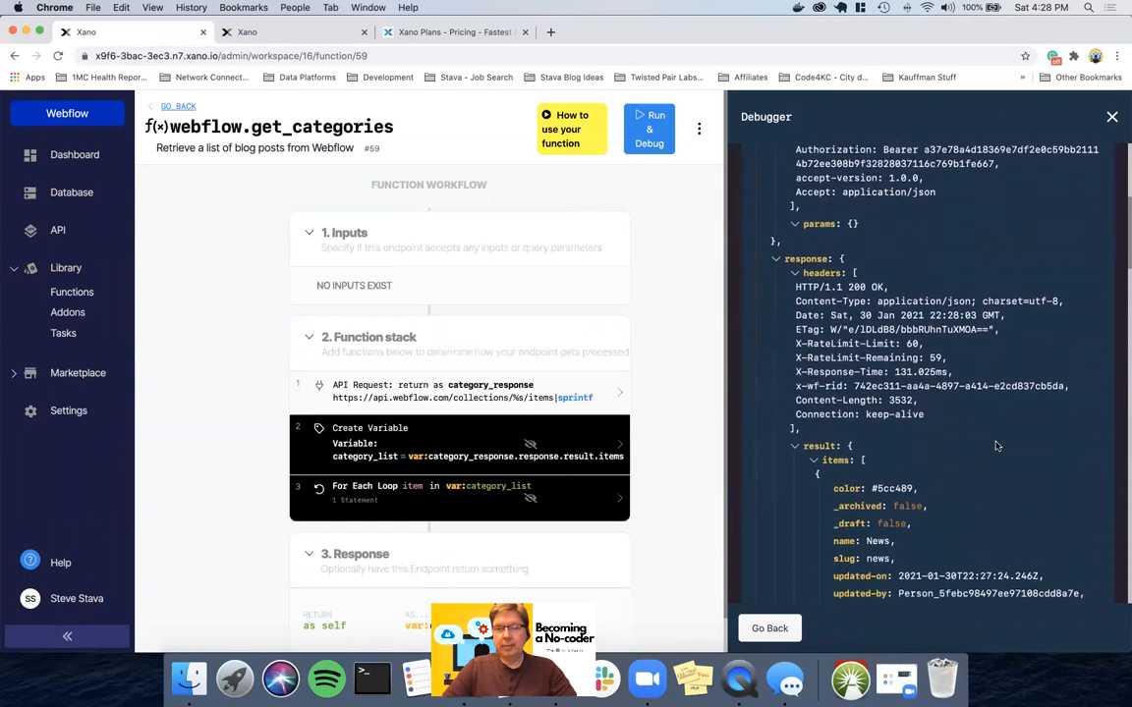
scroll(996, 445, up, 1)
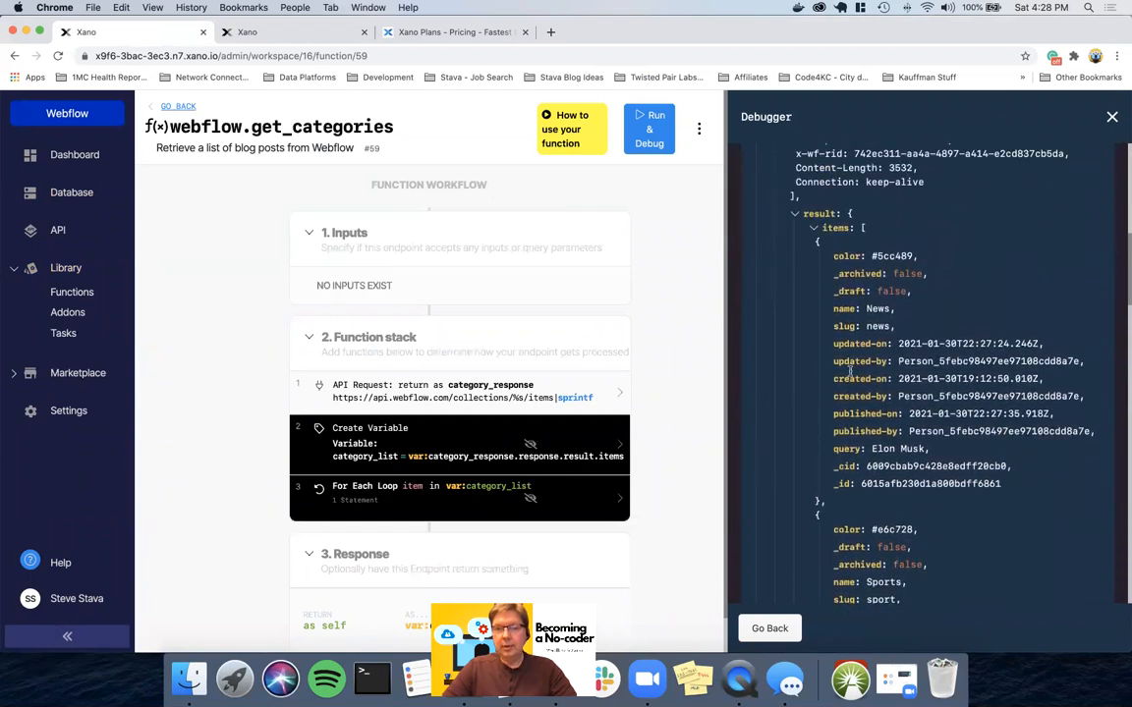
double_click(843, 449)
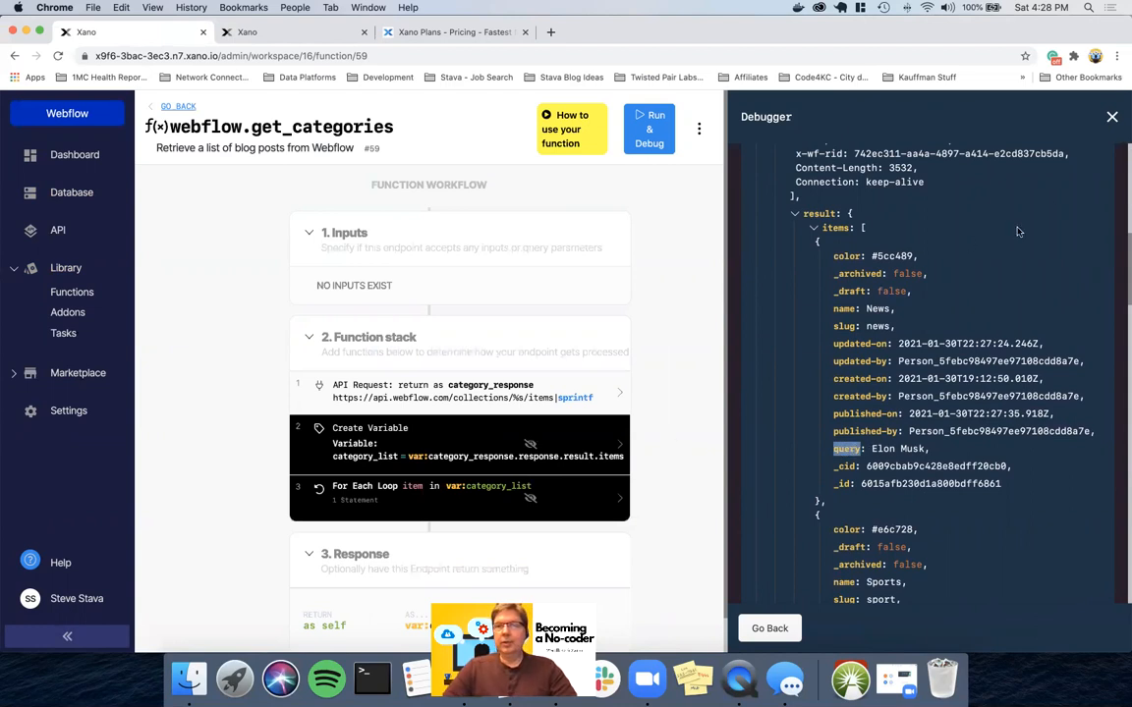
Close the debugger and re-enable the Create Variable and For Each Loop statements
click(1112, 116)
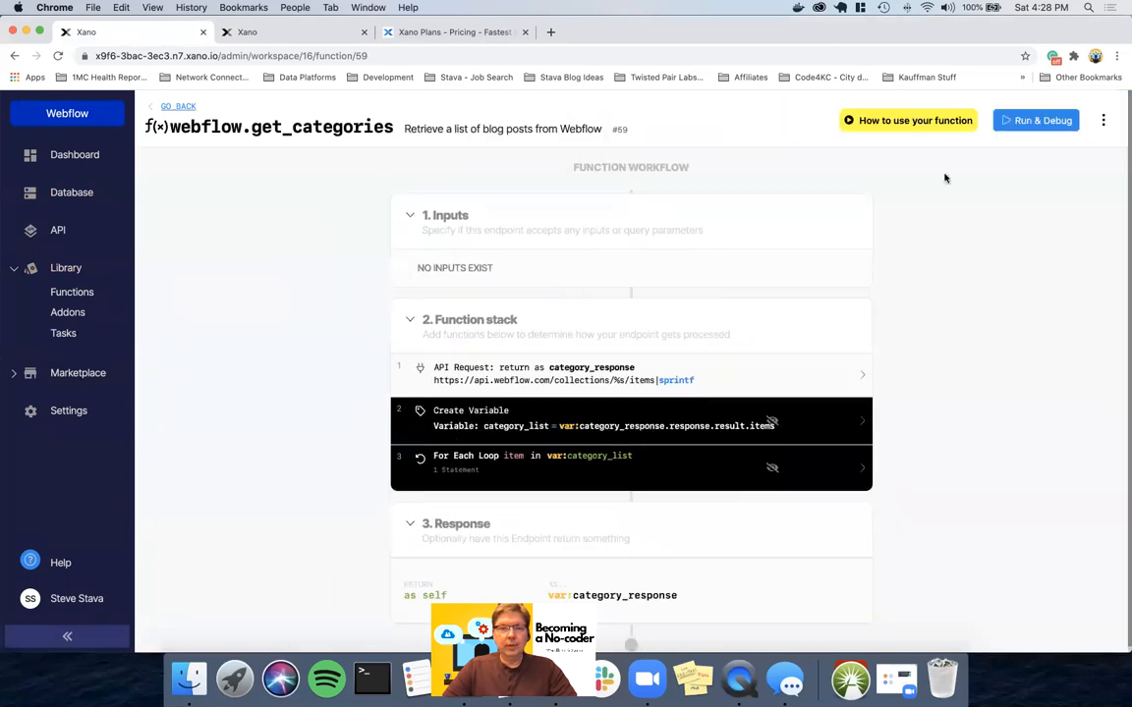
click(771, 422)
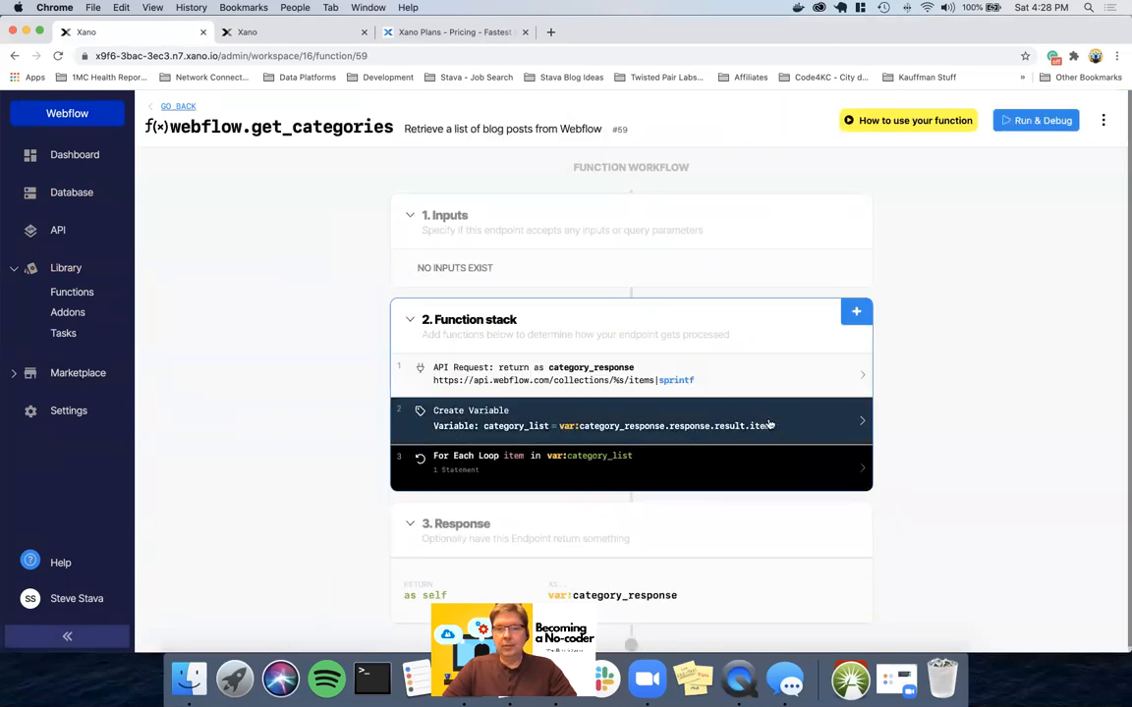
click(775, 471)
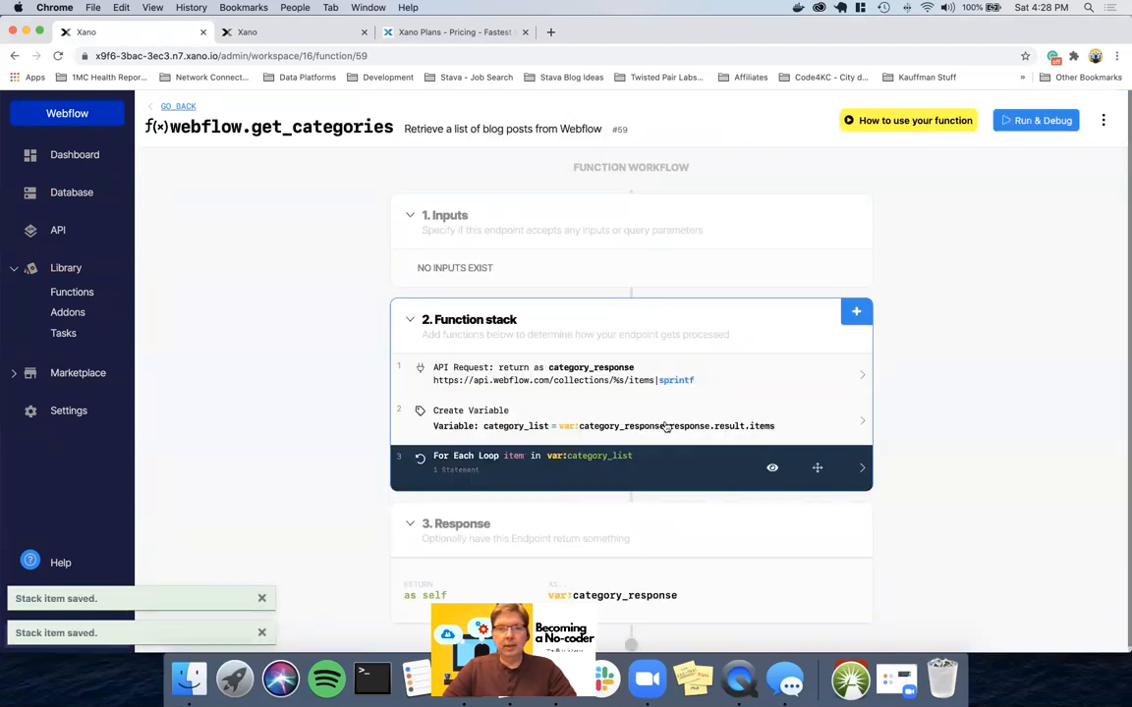
In the For Each loop's Add Record statement for topic, map the query input to item.query and save
click(582, 462)
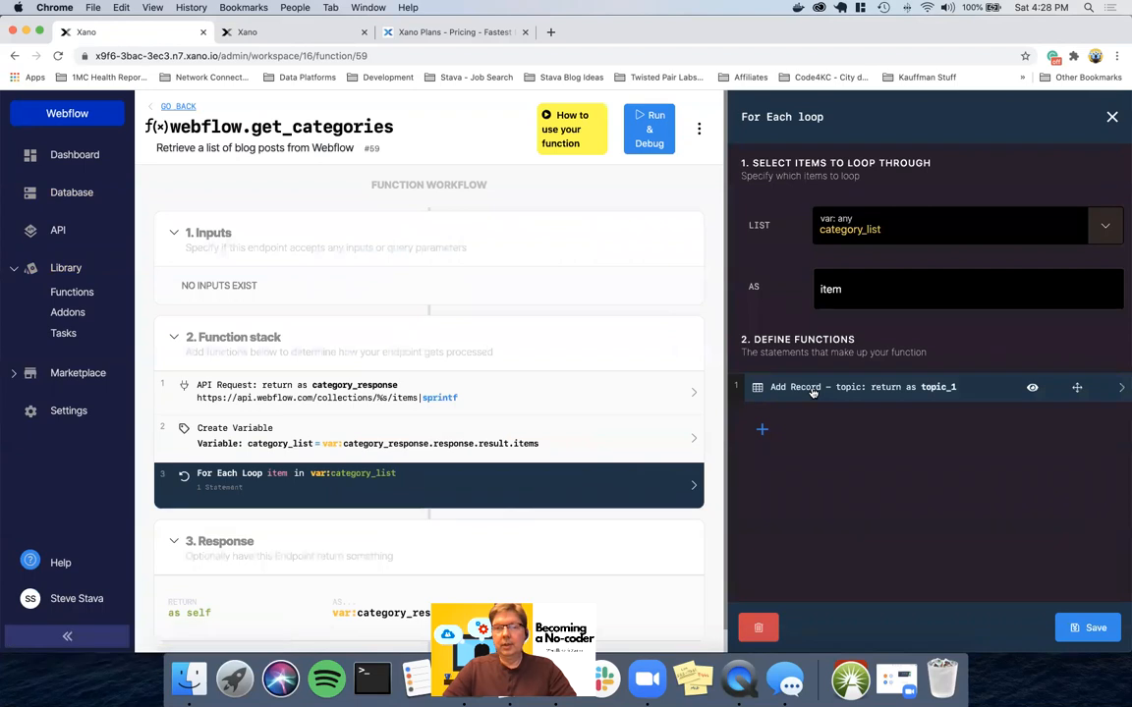
click(811, 390)
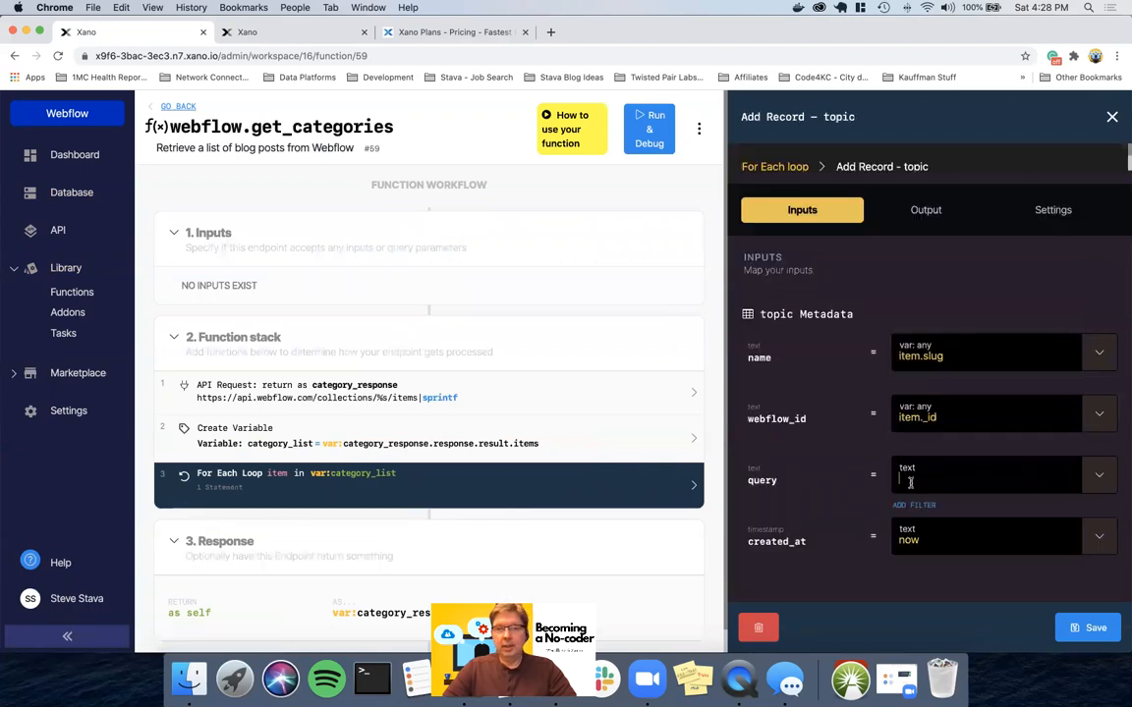
click(1098, 475)
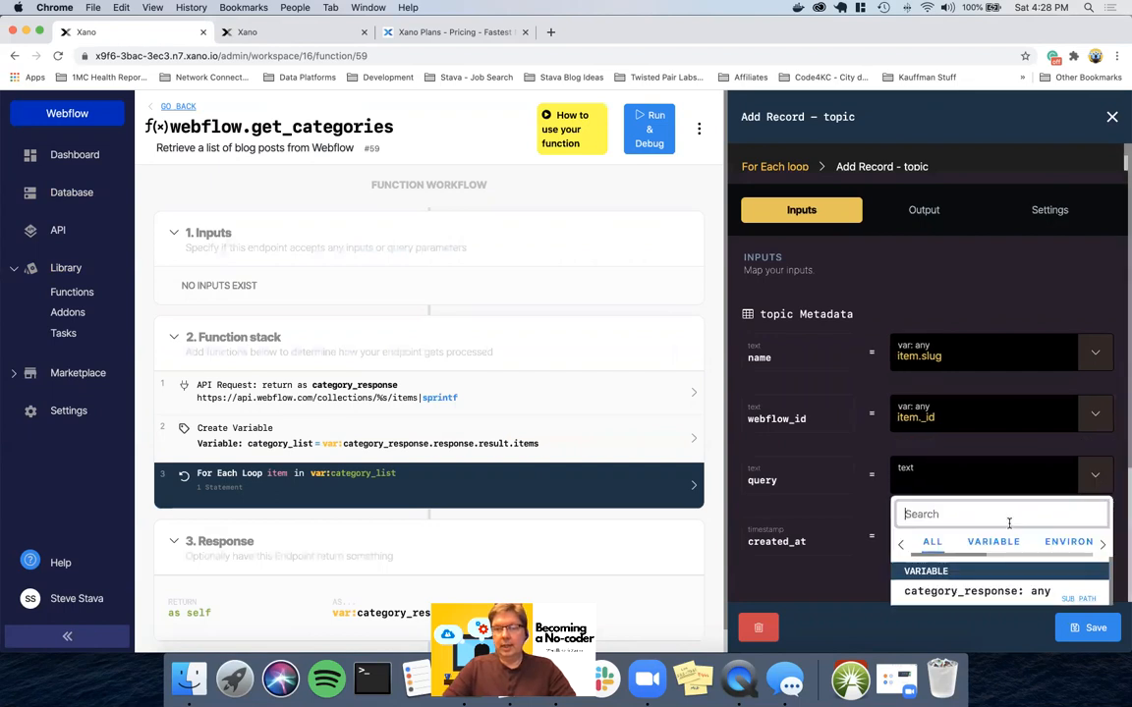
click(922, 572)
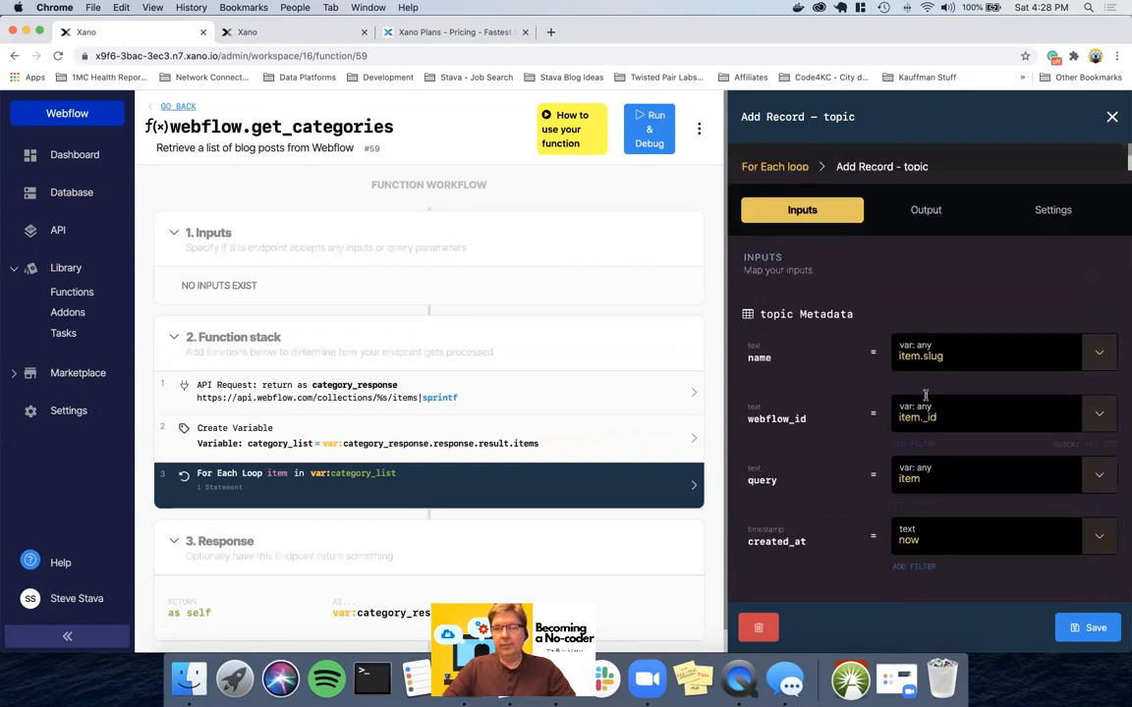
click(937, 486)
text(.query)
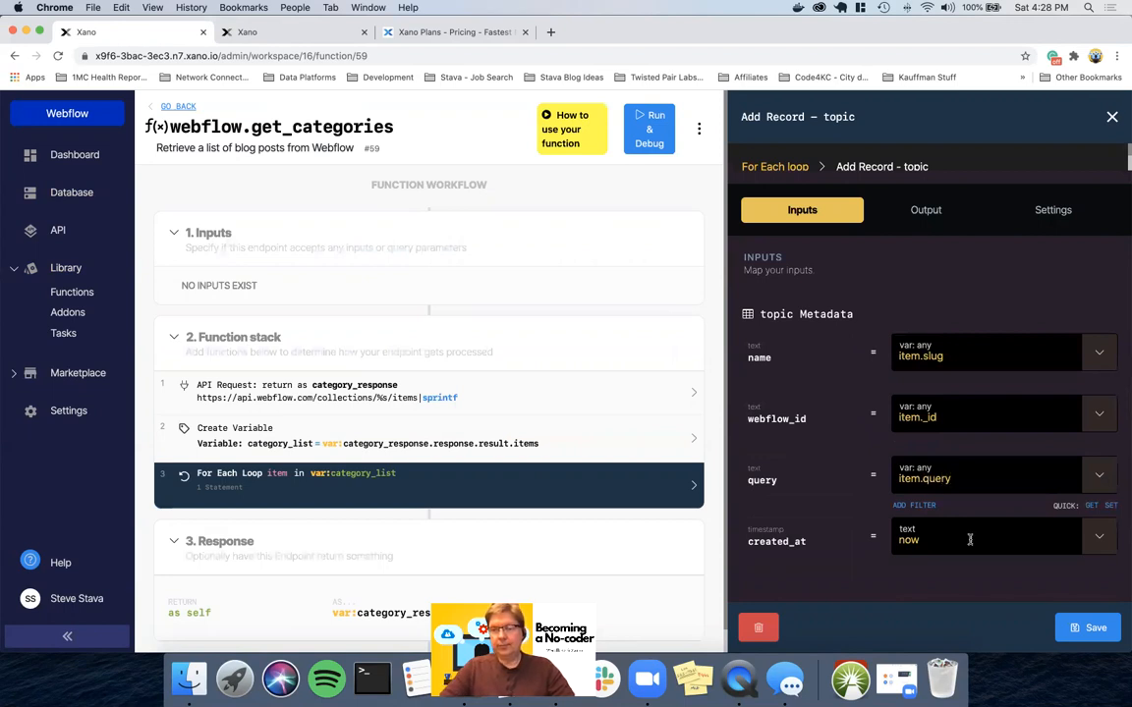
click(1084, 627)
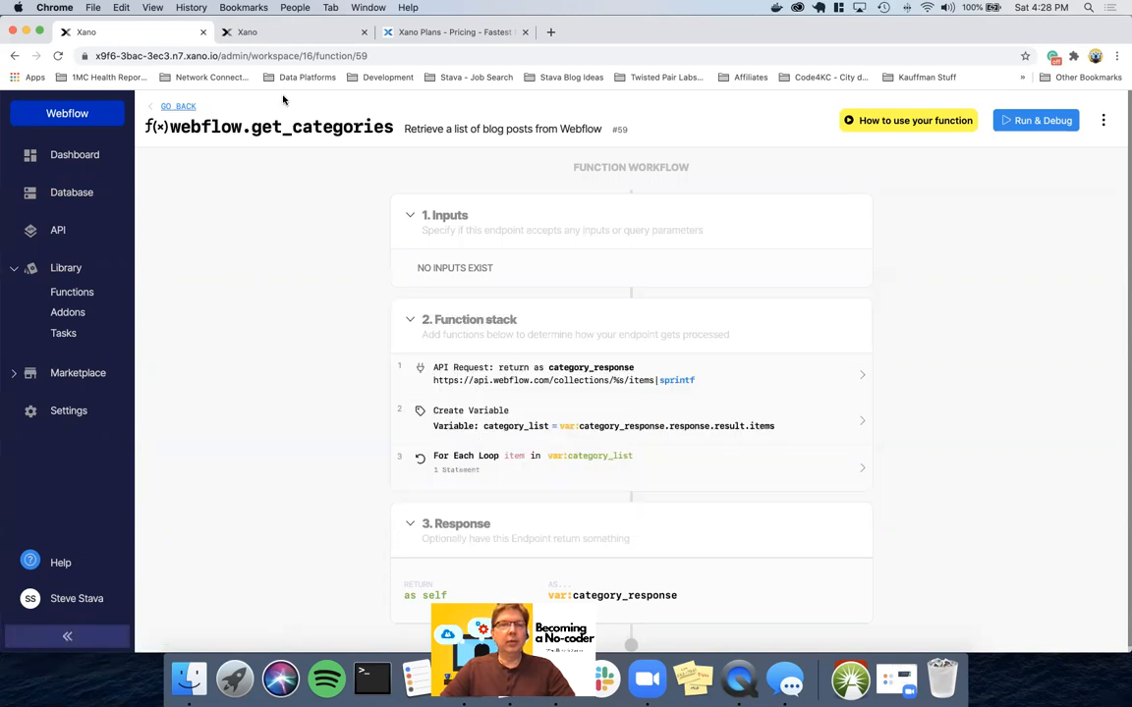
Check the topic table, switch to Webflow, set the Sports category's query to "The", and save the item
click(261, 35)
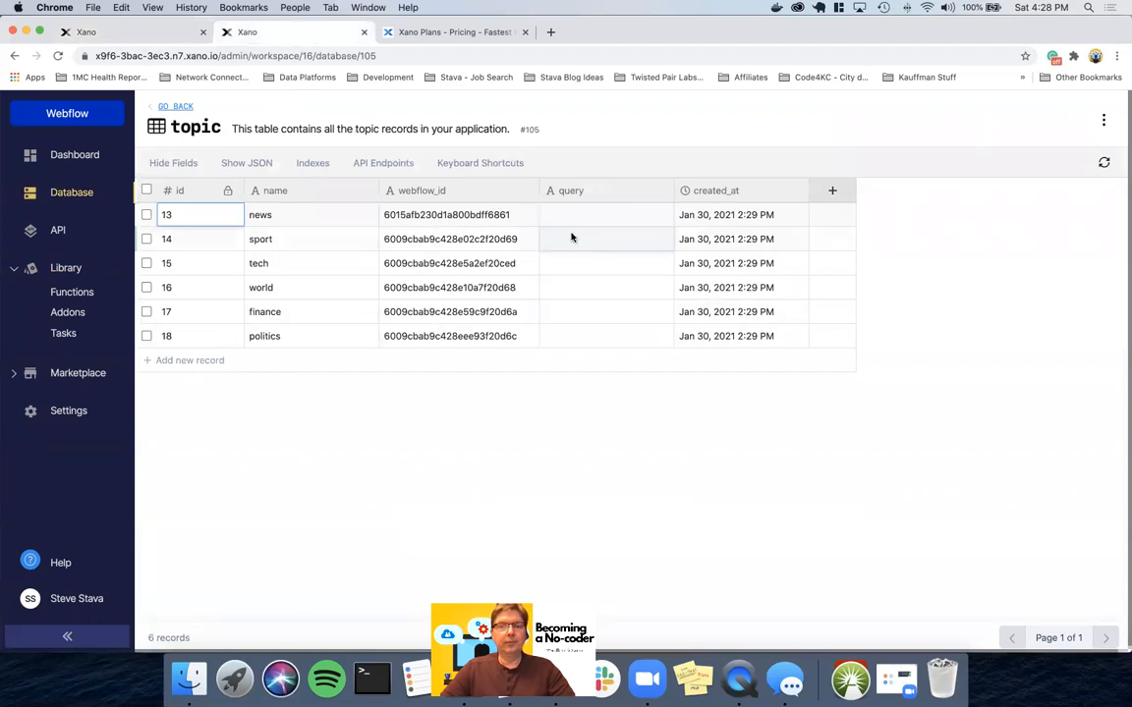
key(ctrl+Right)
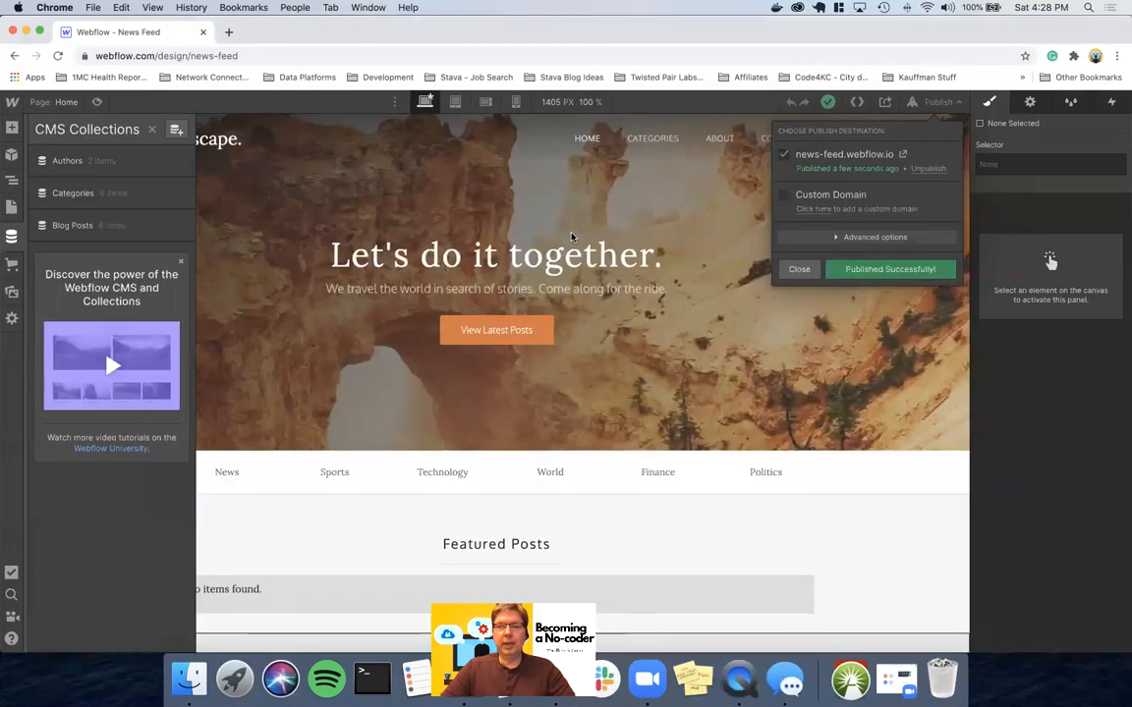
click(85, 194)
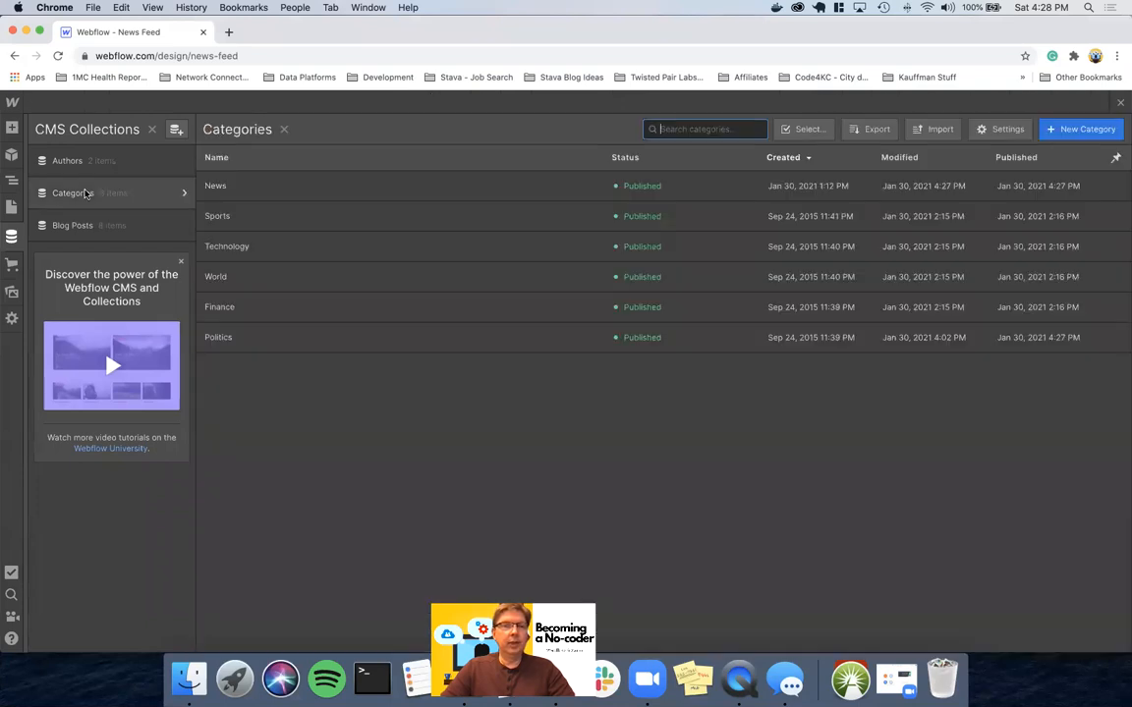
click(306, 217)
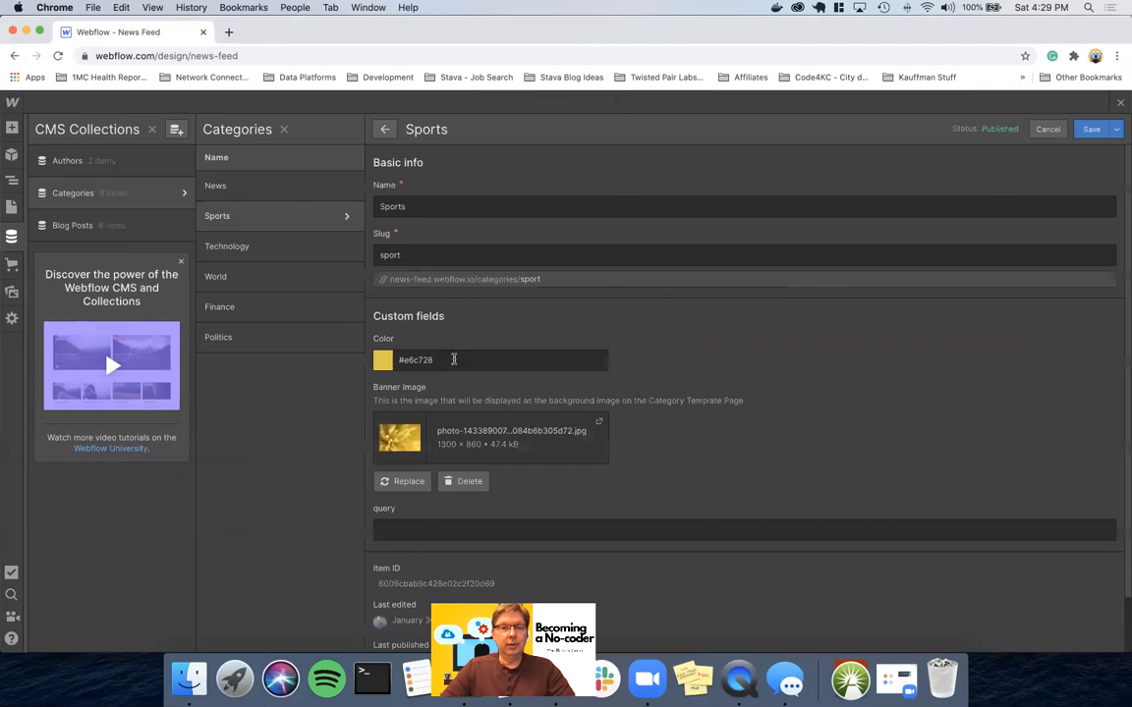
scroll(454, 360, down, 2)
click(444, 466)
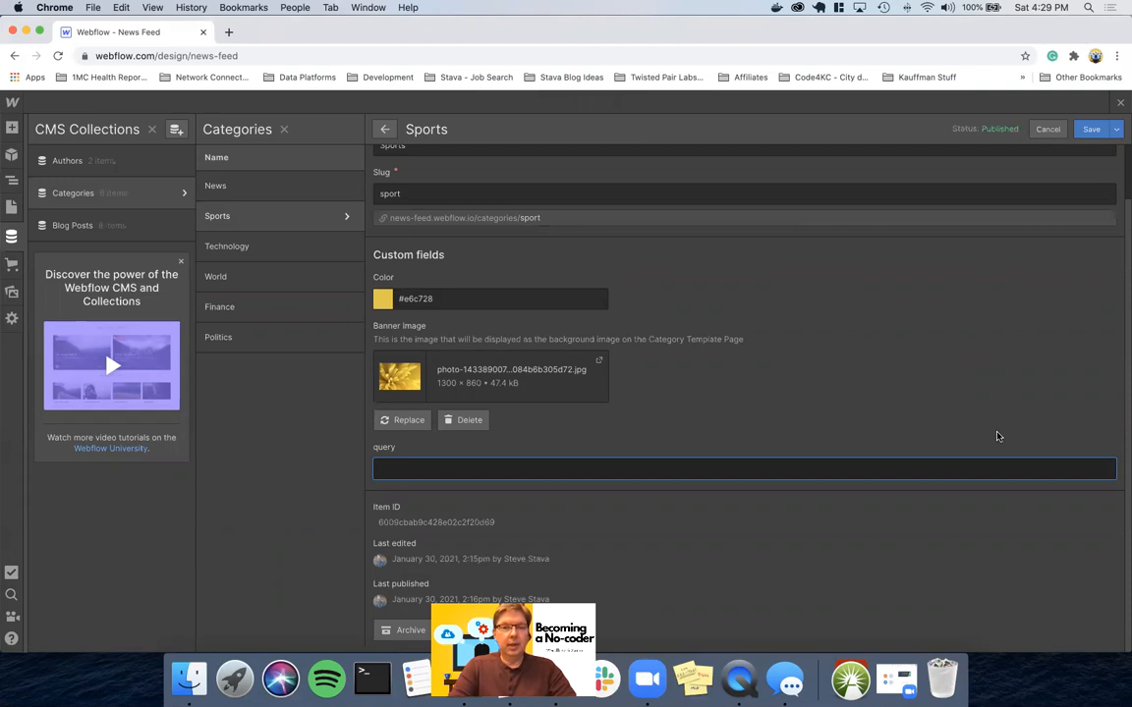
text(The)
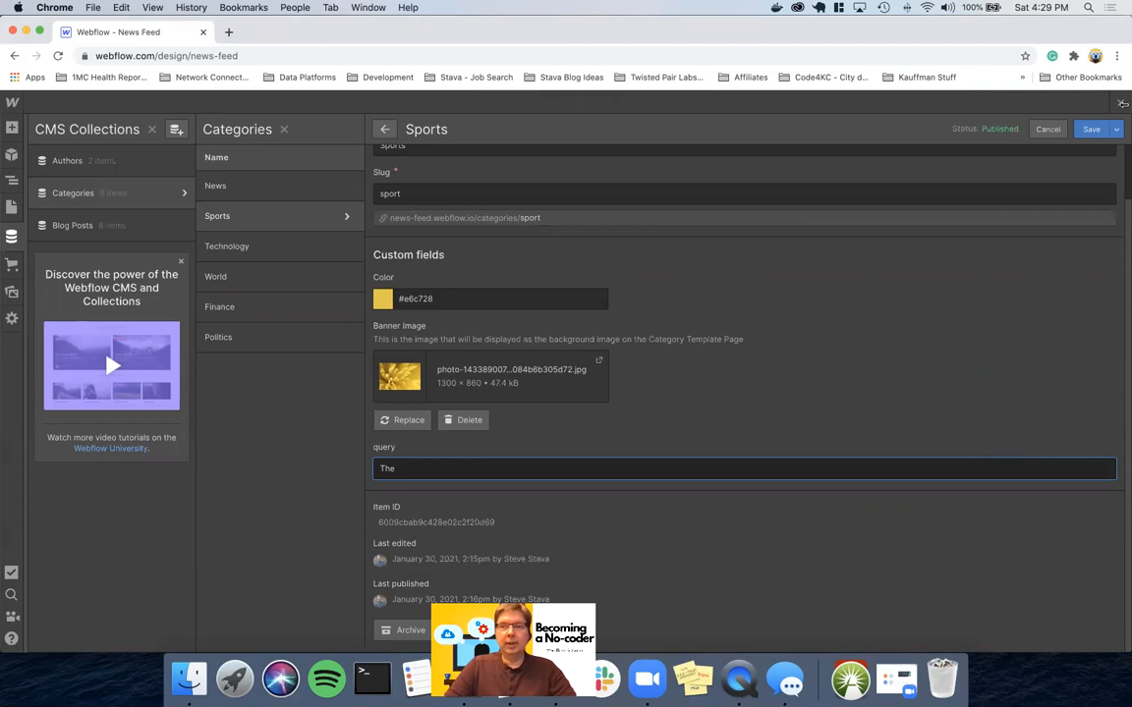
click(1091, 128)
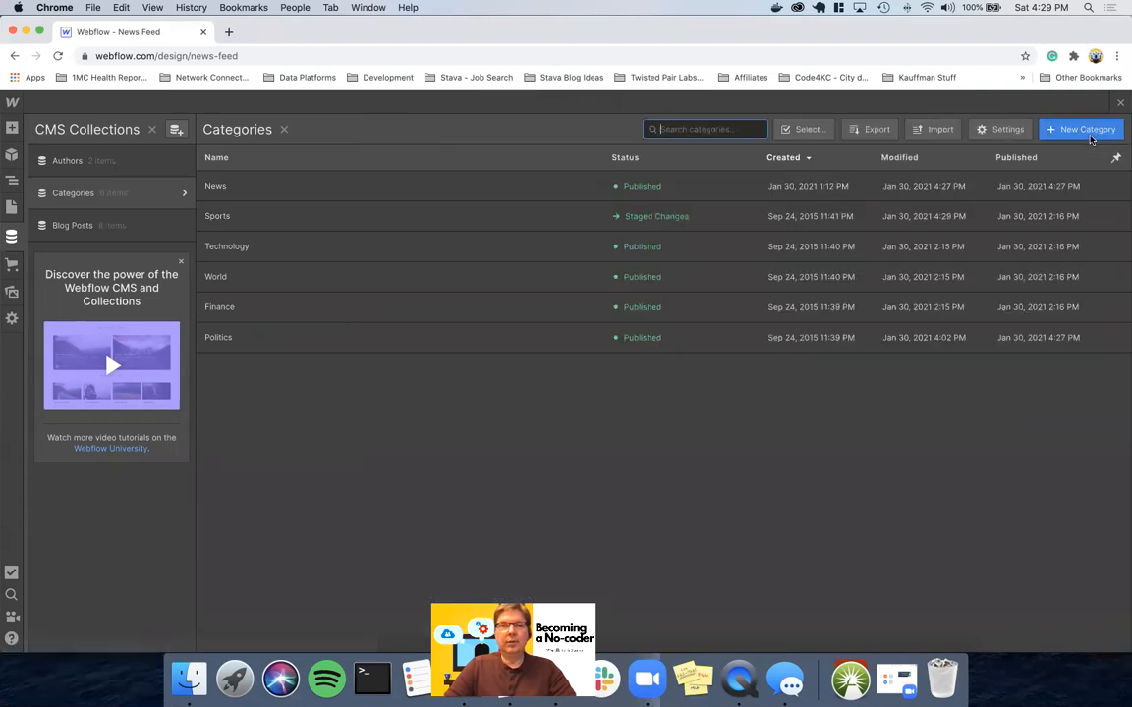
Set the Technology category's query to "a" and save the item
click(271, 247)
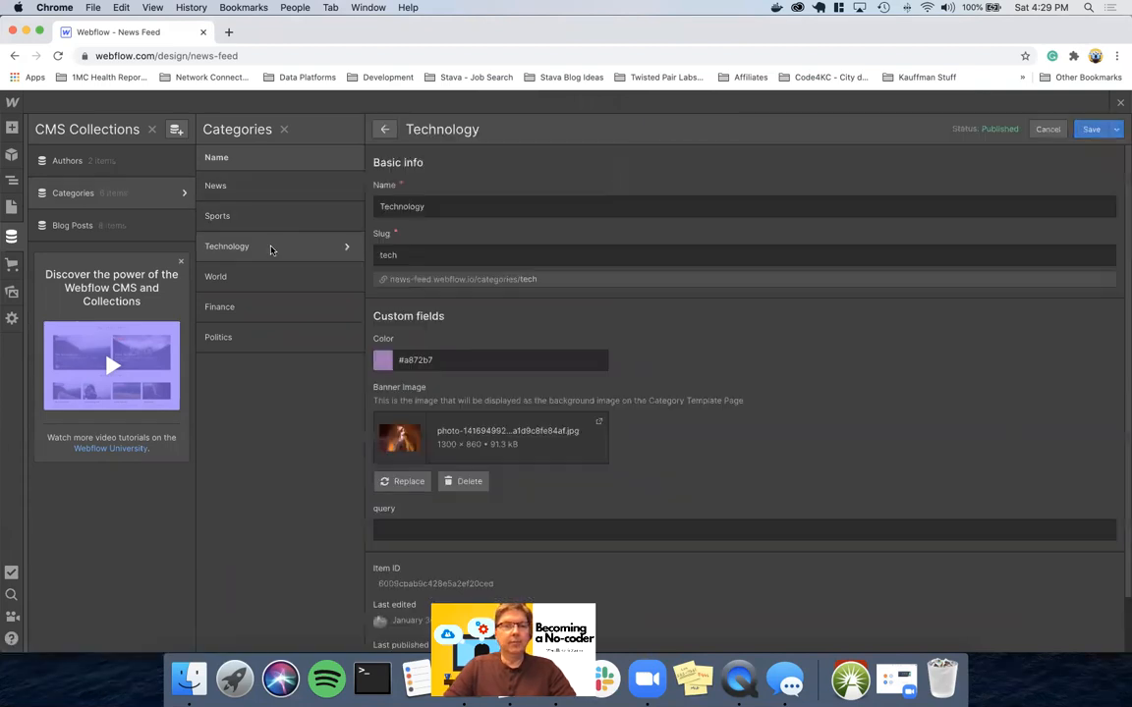
scroll(424, 400, down, 2)
click(406, 468)
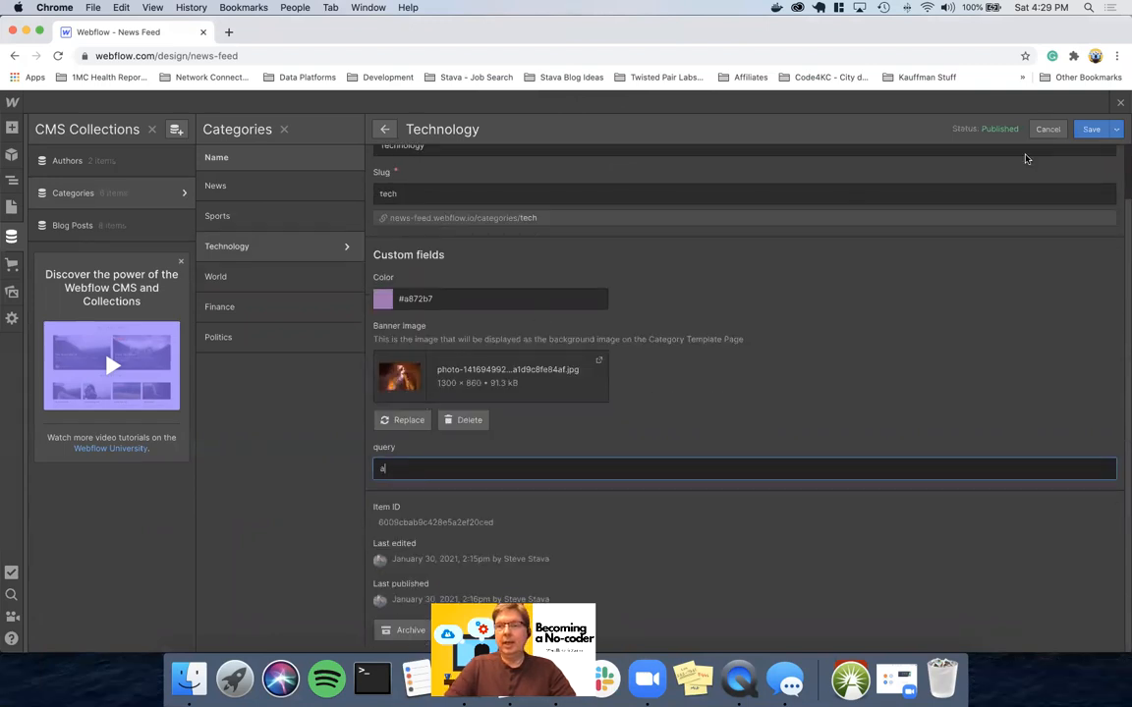
click(1092, 129)
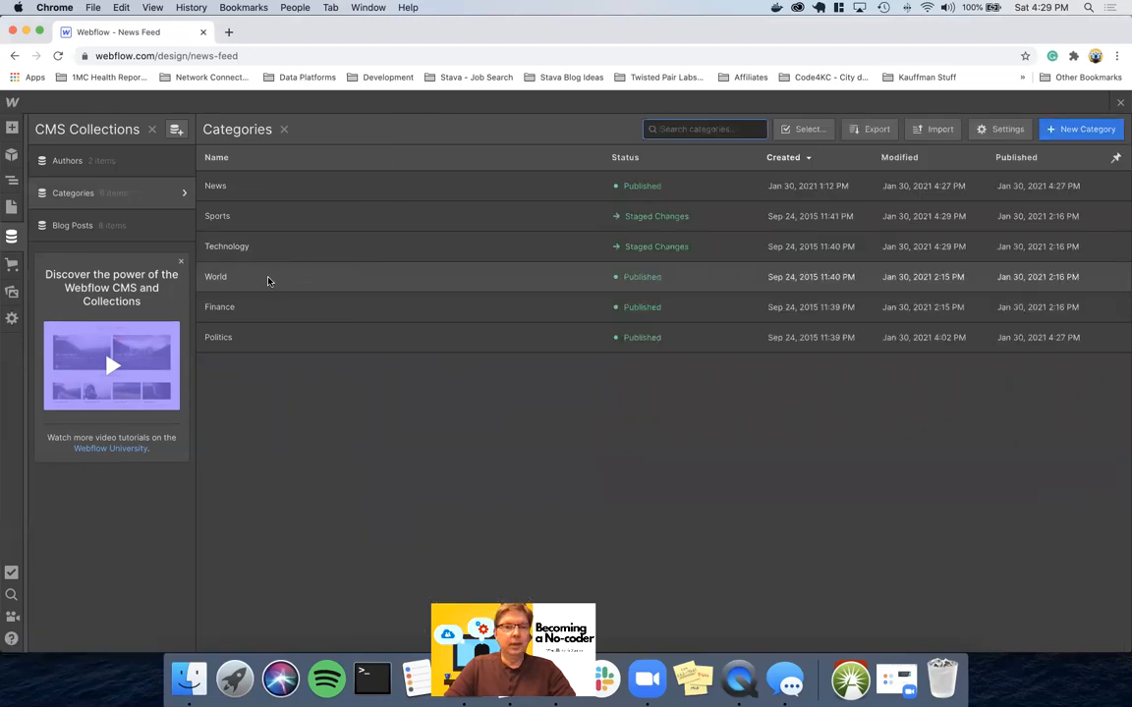
Set the World category's query to "the" and save the item
click(267, 279)
scroll(459, 425, down, 2)
click(401, 467)
text(the)
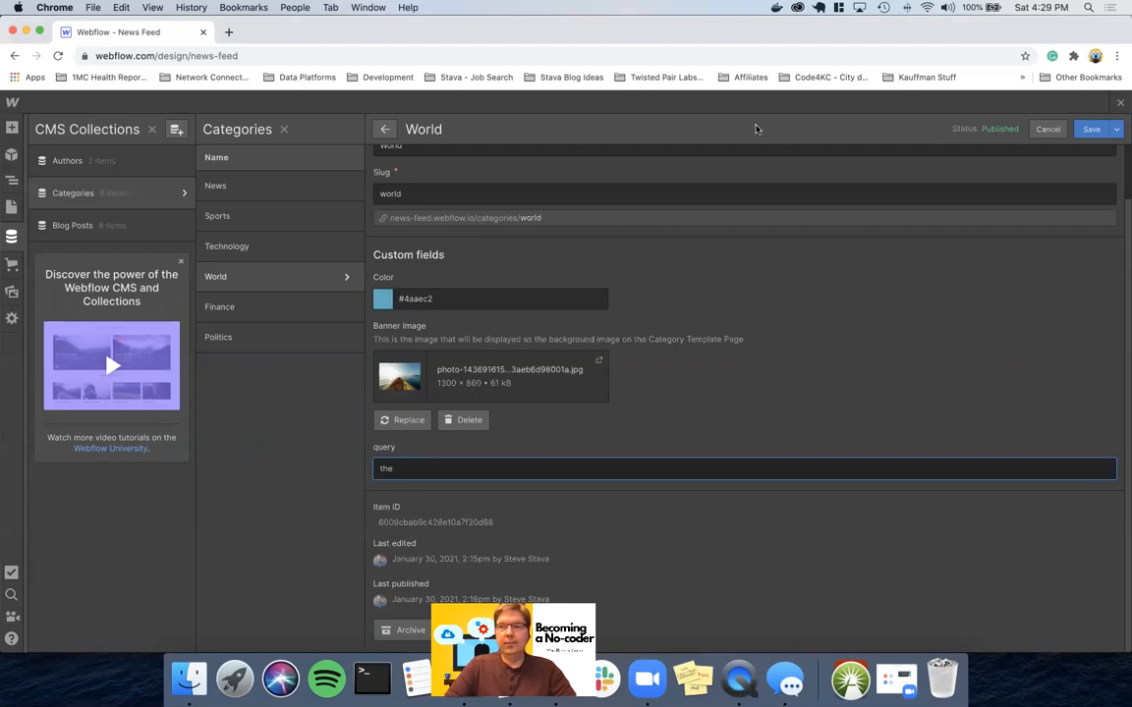
click(1092, 129)
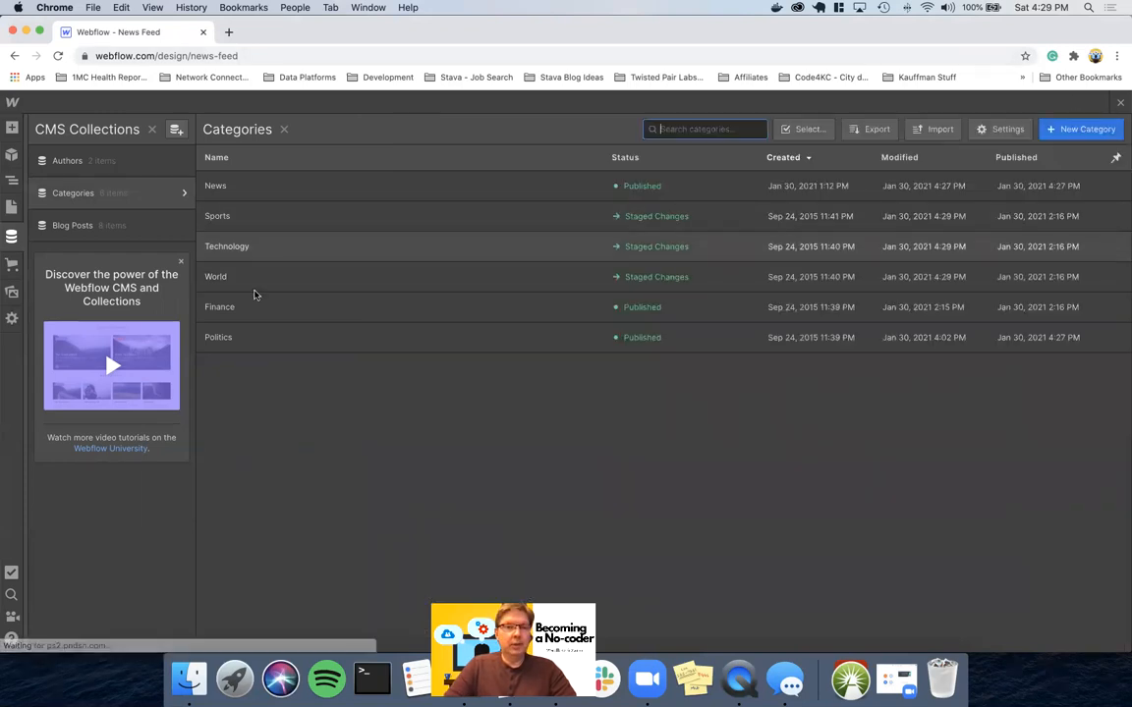
Set the Finance category's query to "and" and save the item
click(246, 310)
click(408, 528)
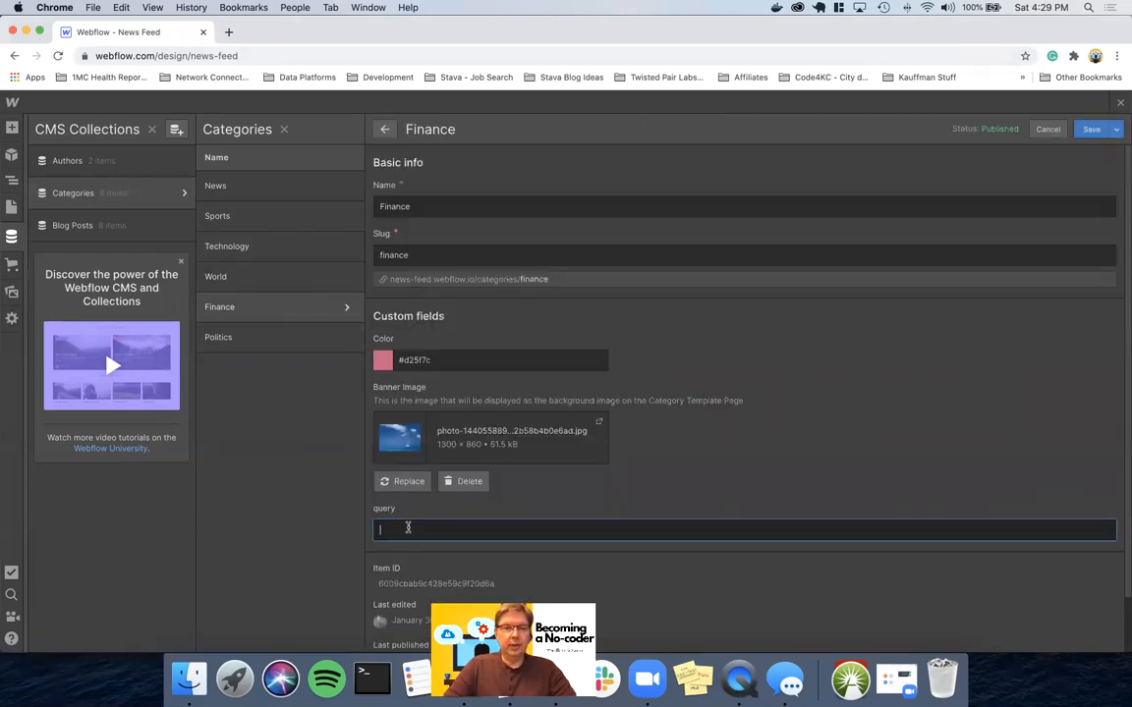
text(and)
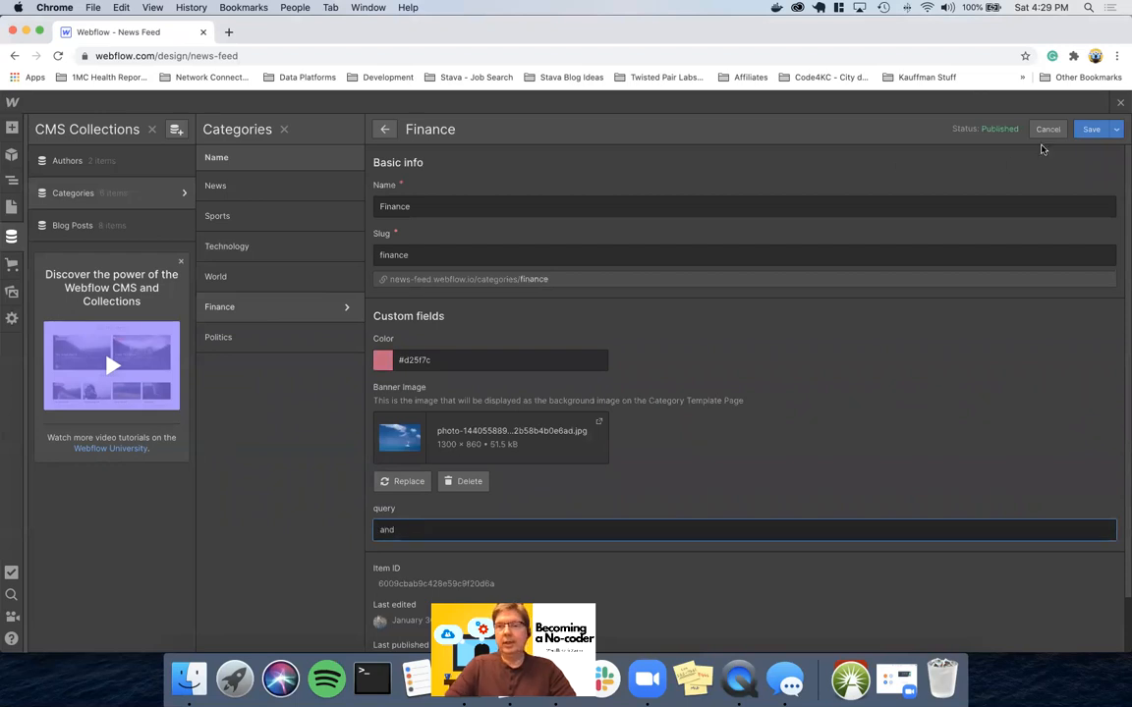
click(1090, 129)
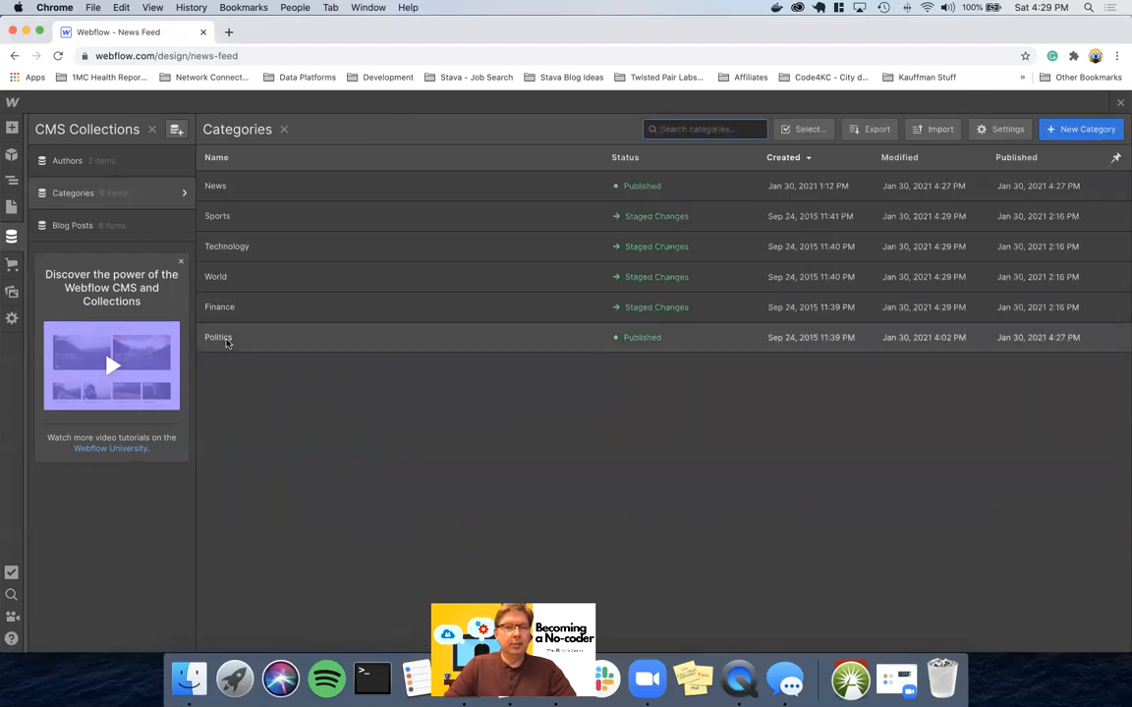
Set the Politics category's query to "government" and save the item
click(236, 337)
click(381, 526)
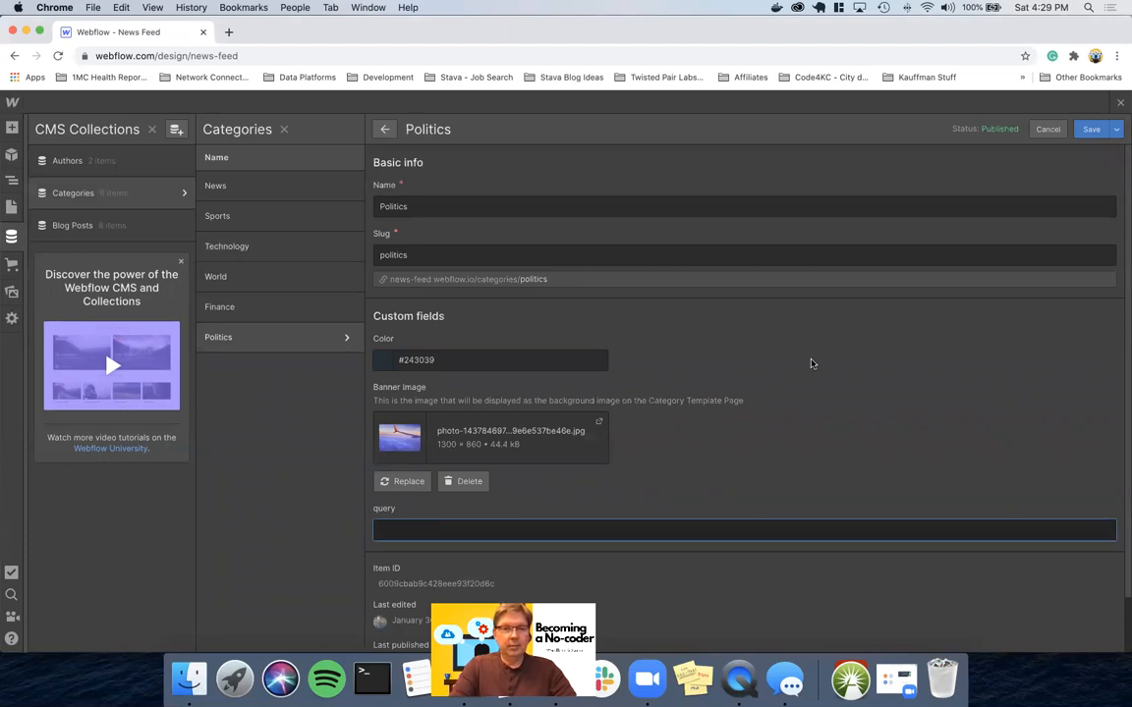
text(government)
click(1081, 130)
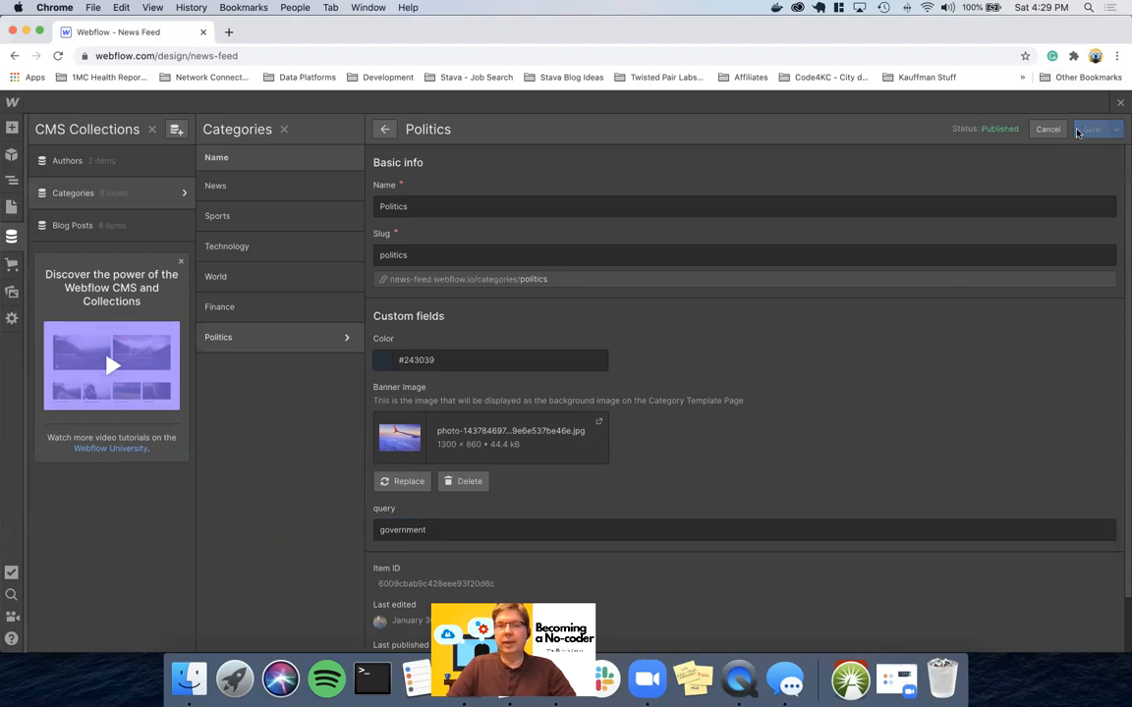
Close the CMS collections and publish the site to news-feed.webflow.io
click(151, 129)
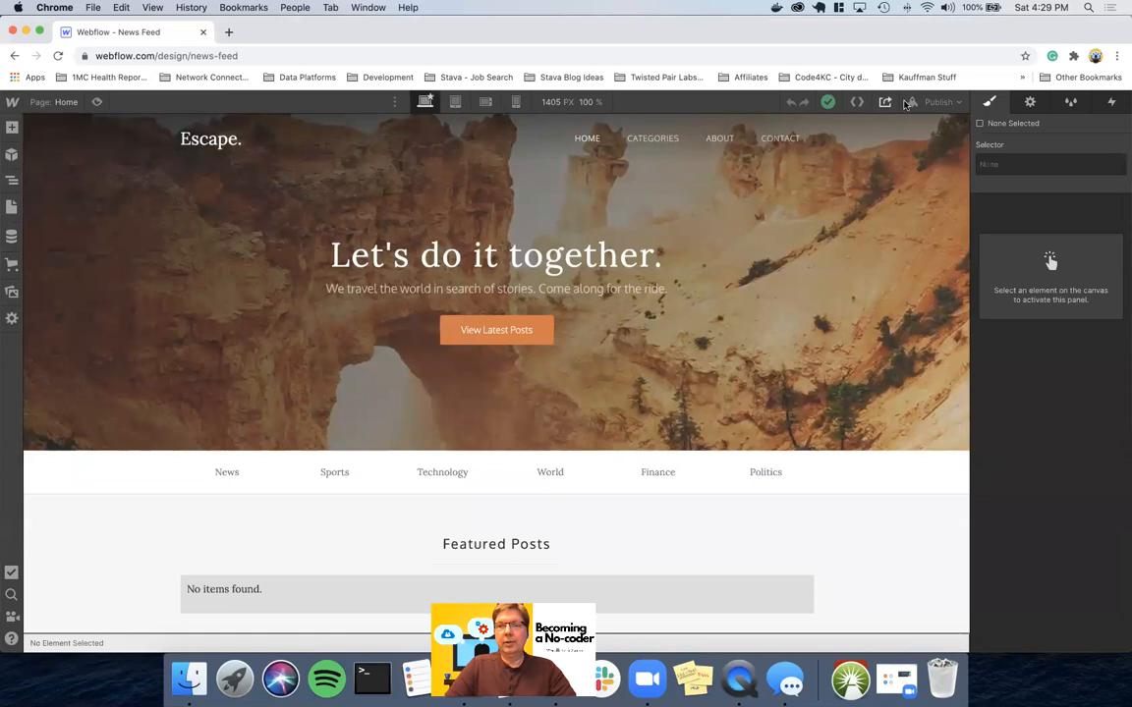
click(933, 102)
click(850, 269)
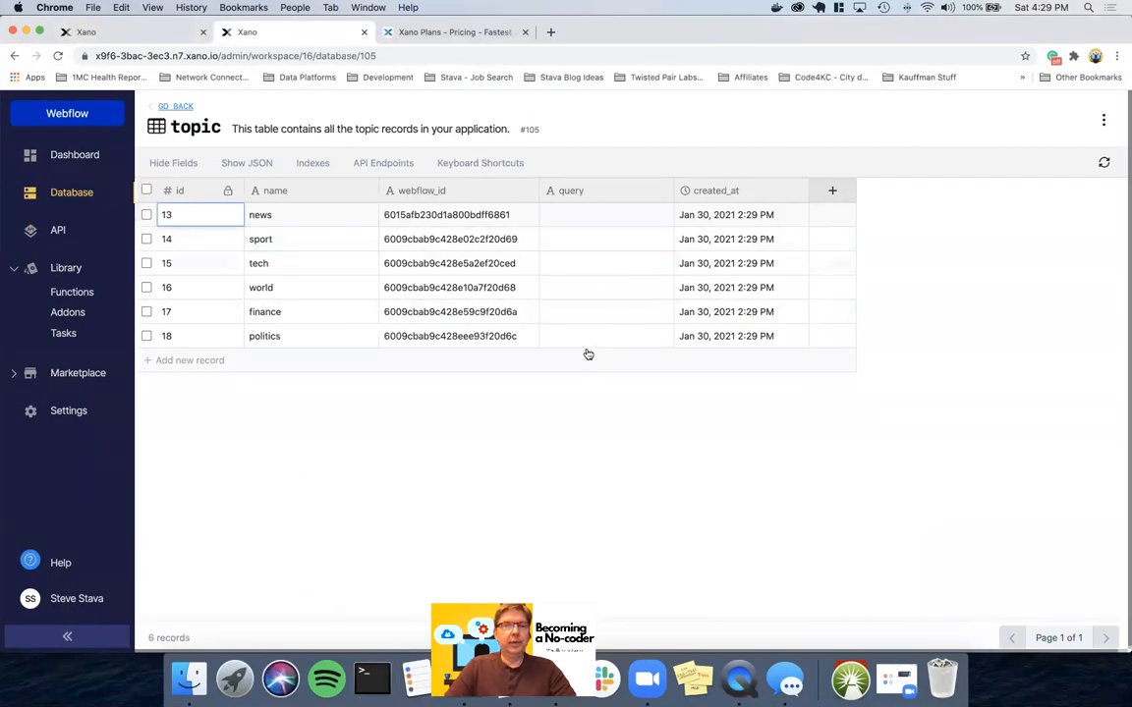
Switch to Xano and run the webflow.get_categories function in the debugger
click(141, 34)
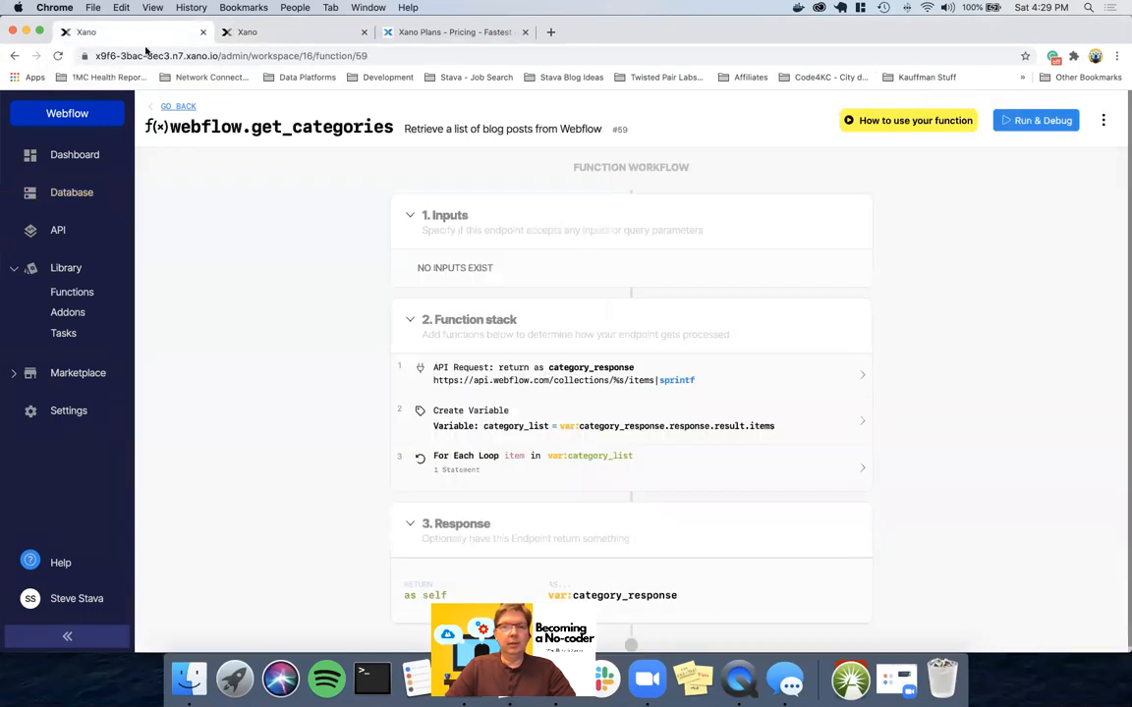
click(1032, 121)
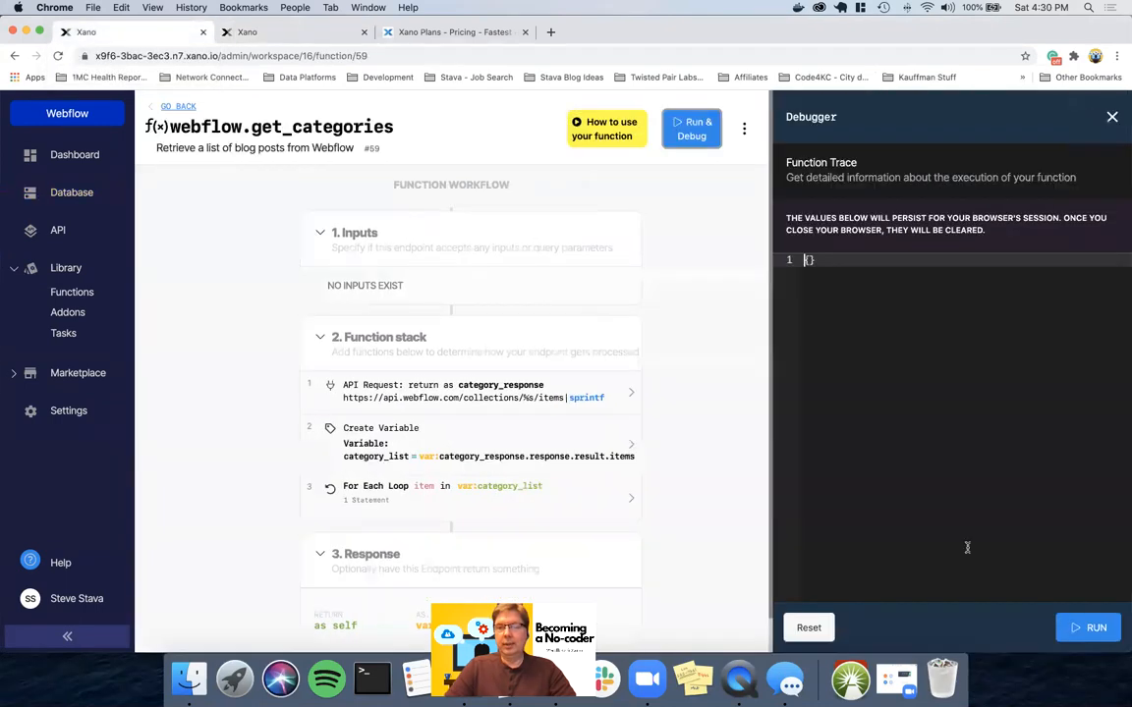
click(1096, 628)
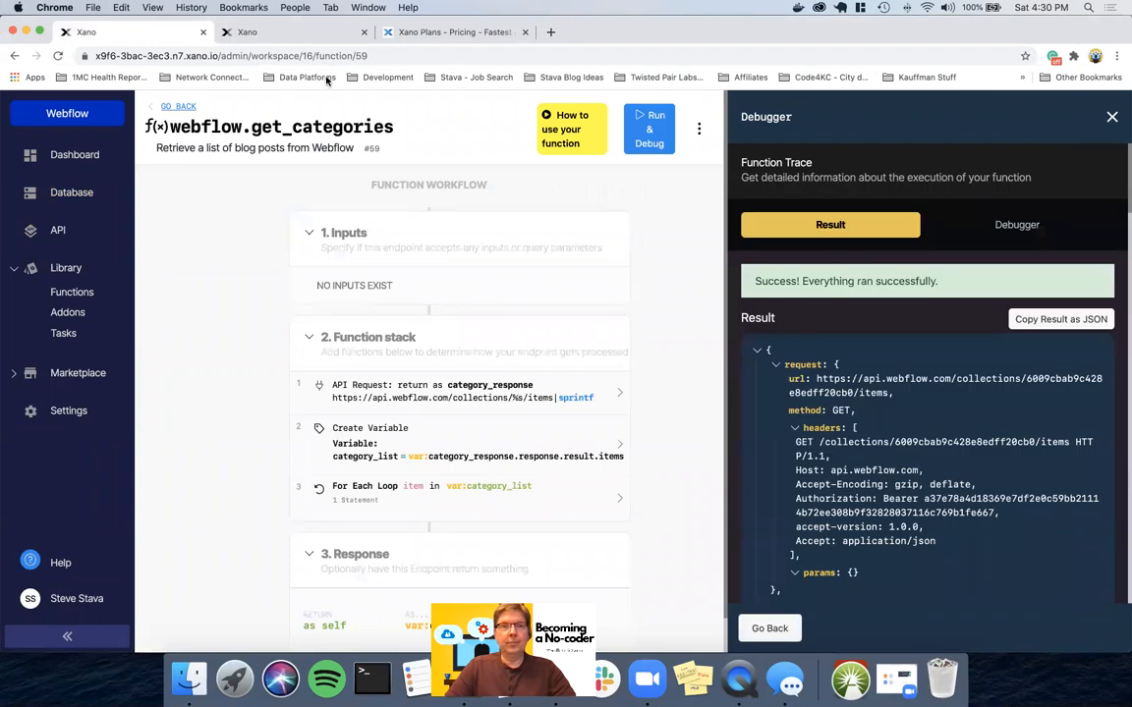
Refresh the topic table's records to check the queries brought in from Webflow
click(266, 35)
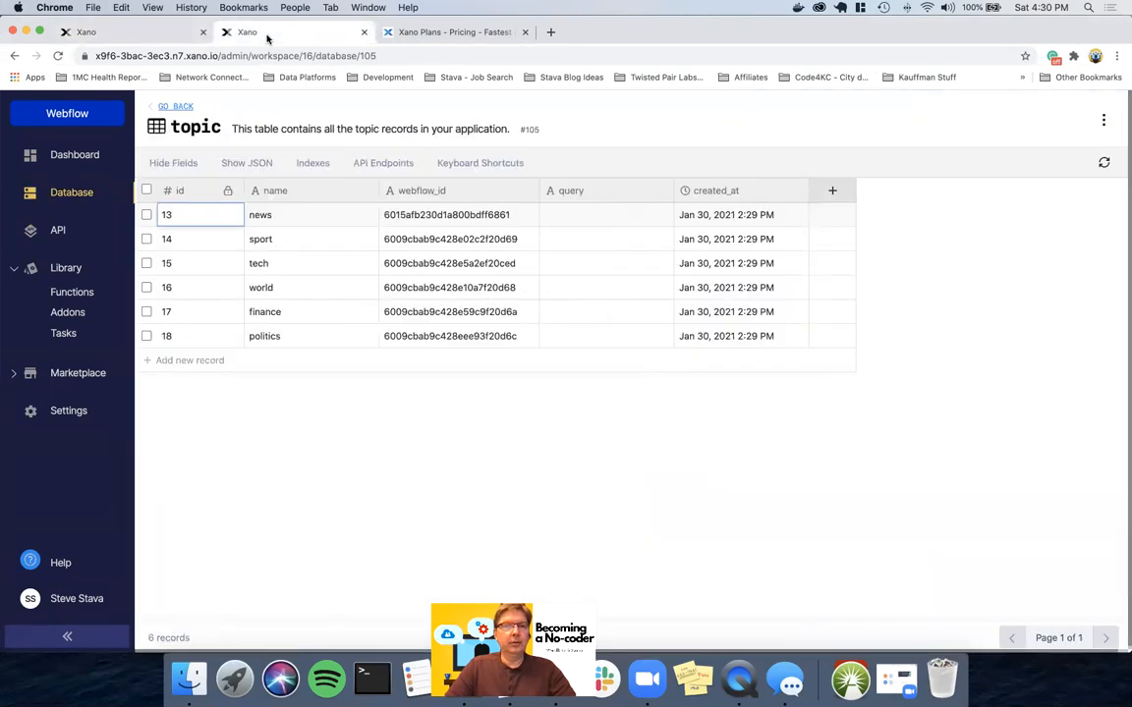
click(143, 33)
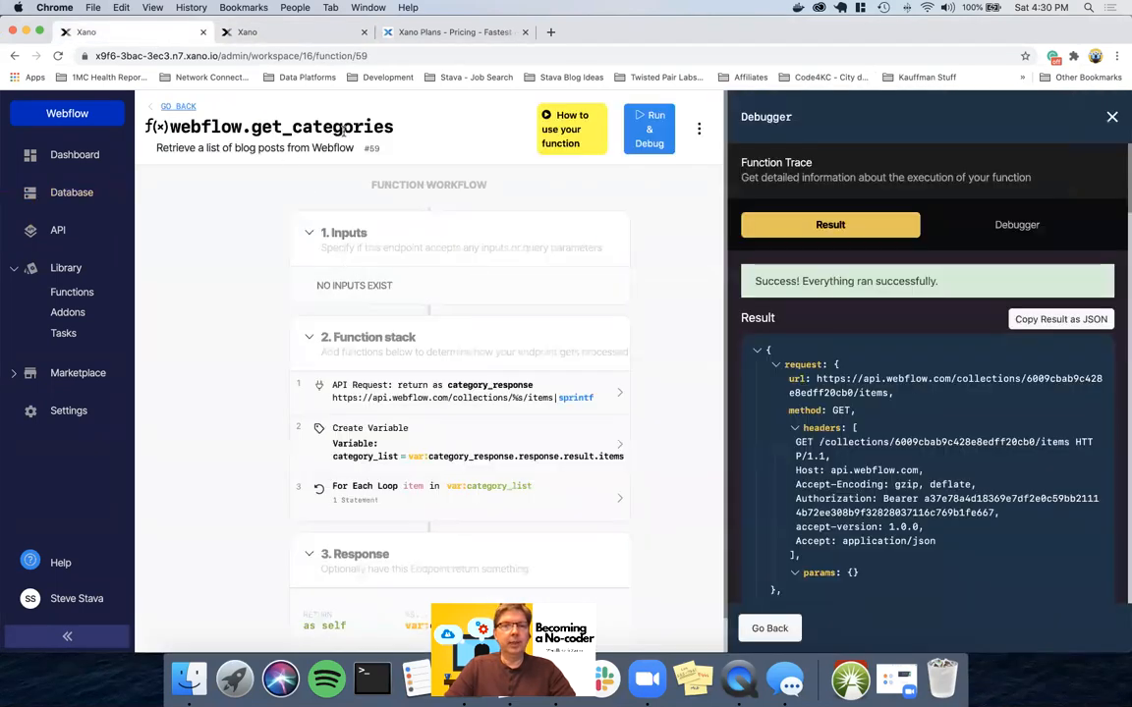
click(232, 35)
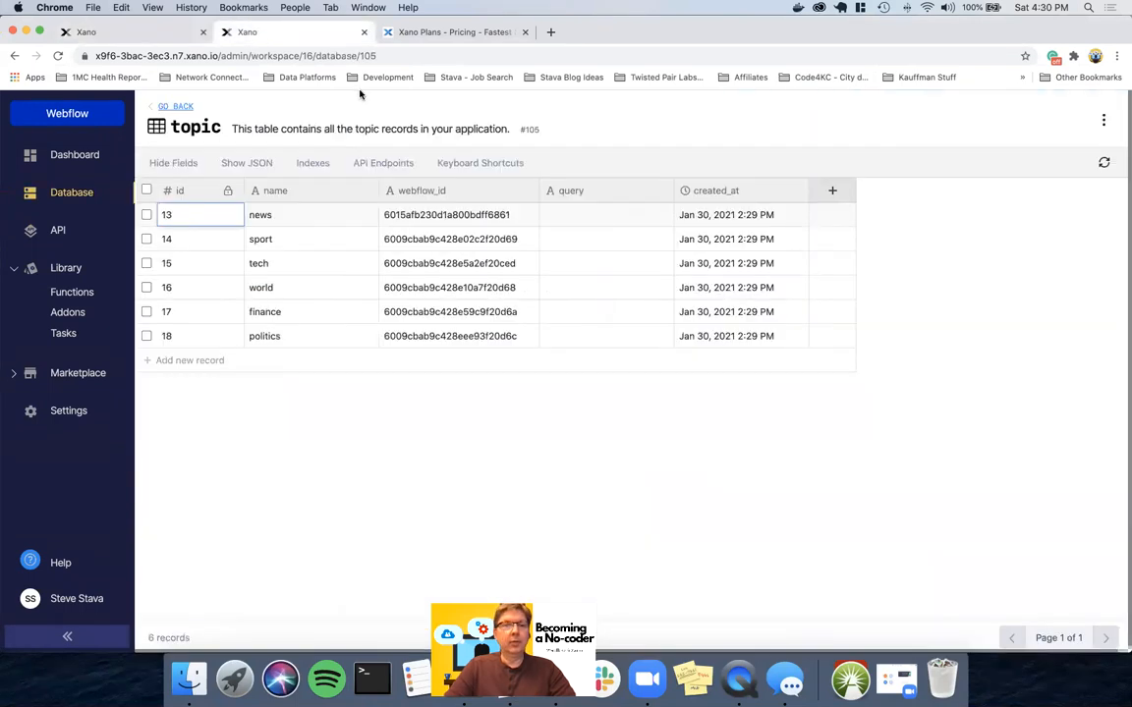
click(1103, 163)
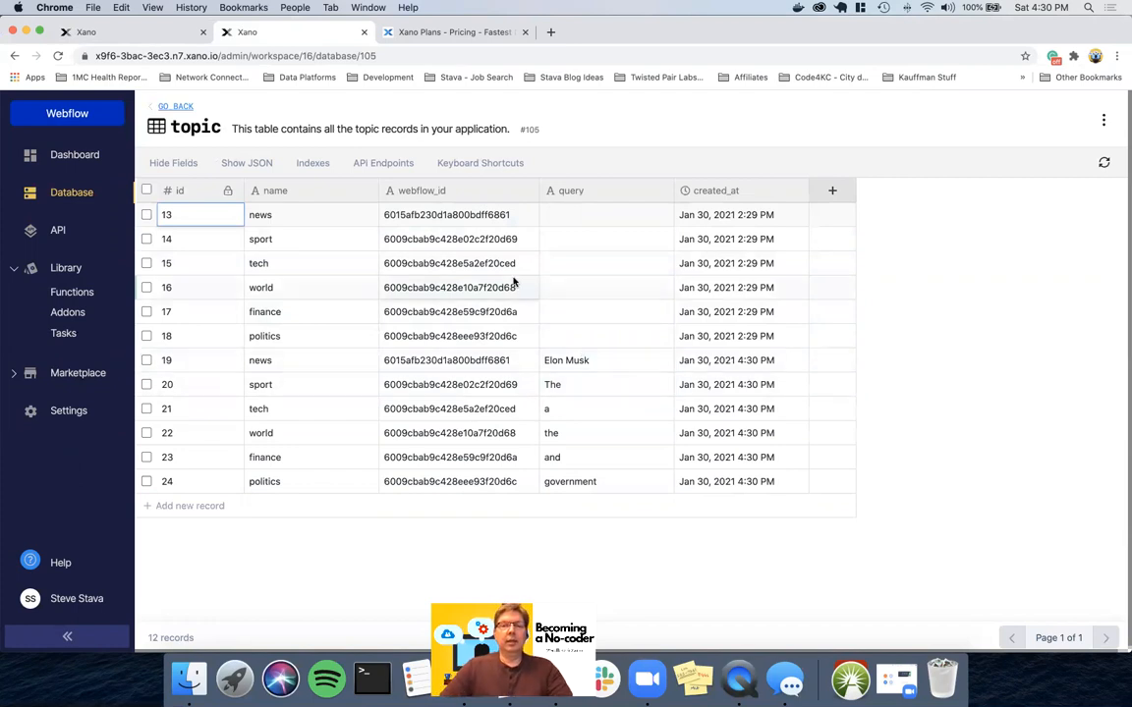
Return to Webflow, dismiss the publish dialog, and review the Categories collection's items
key(ctrl+Right)
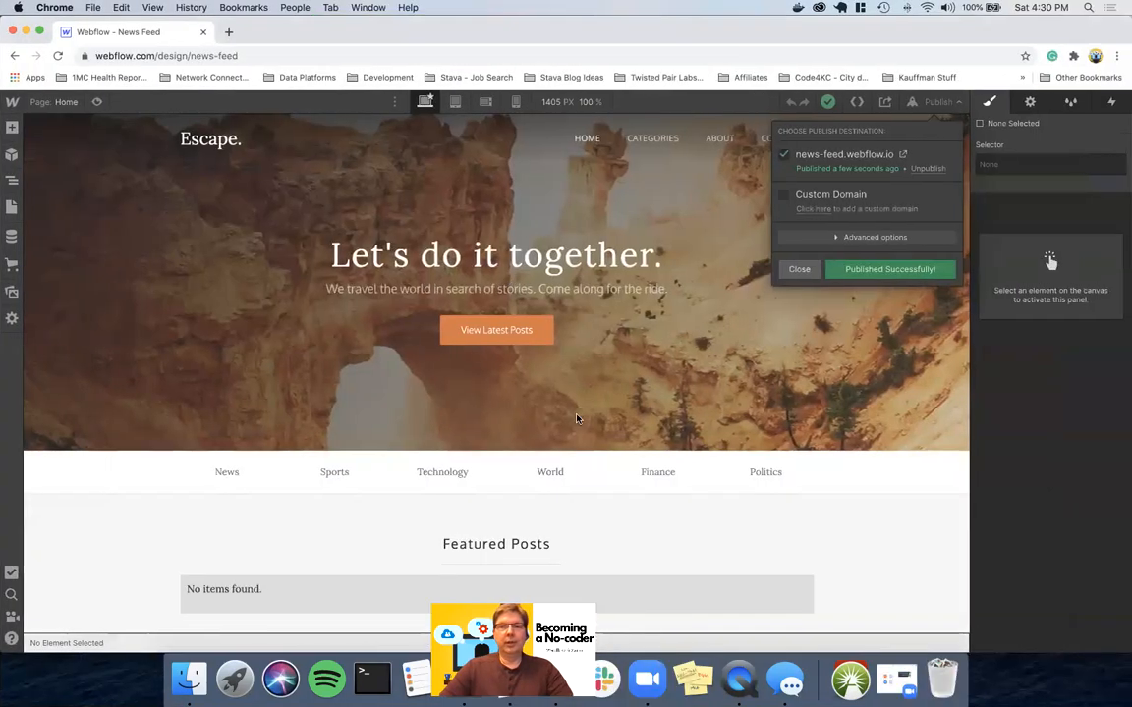
click(798, 270)
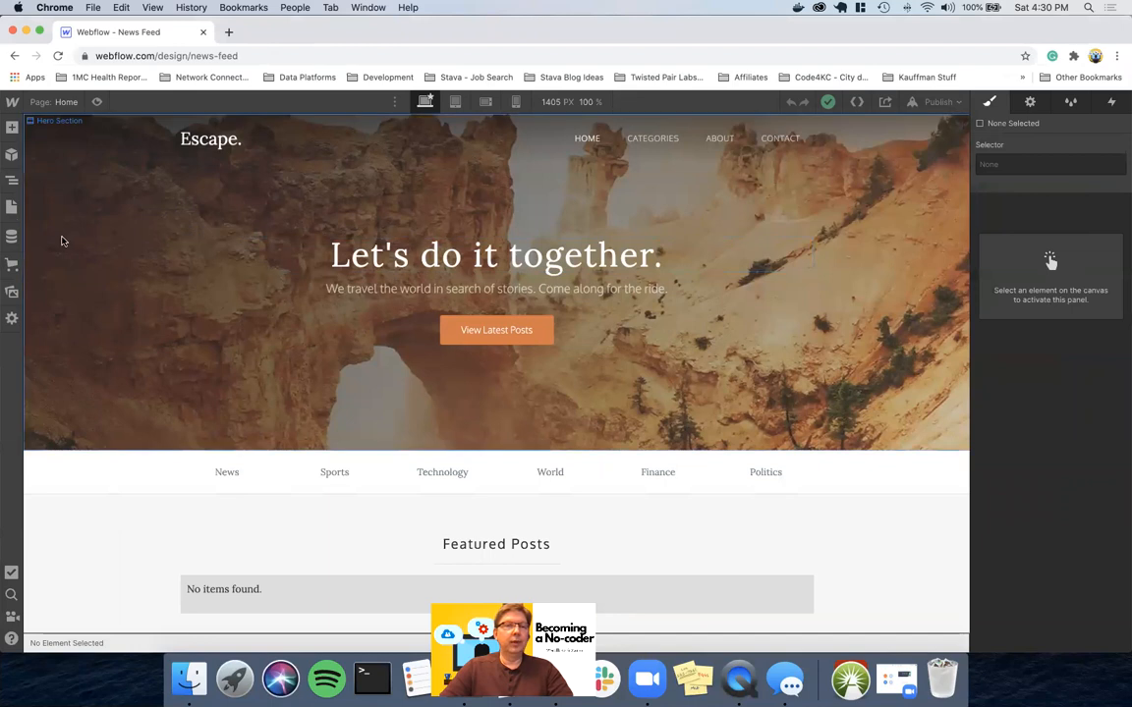
click(12, 237)
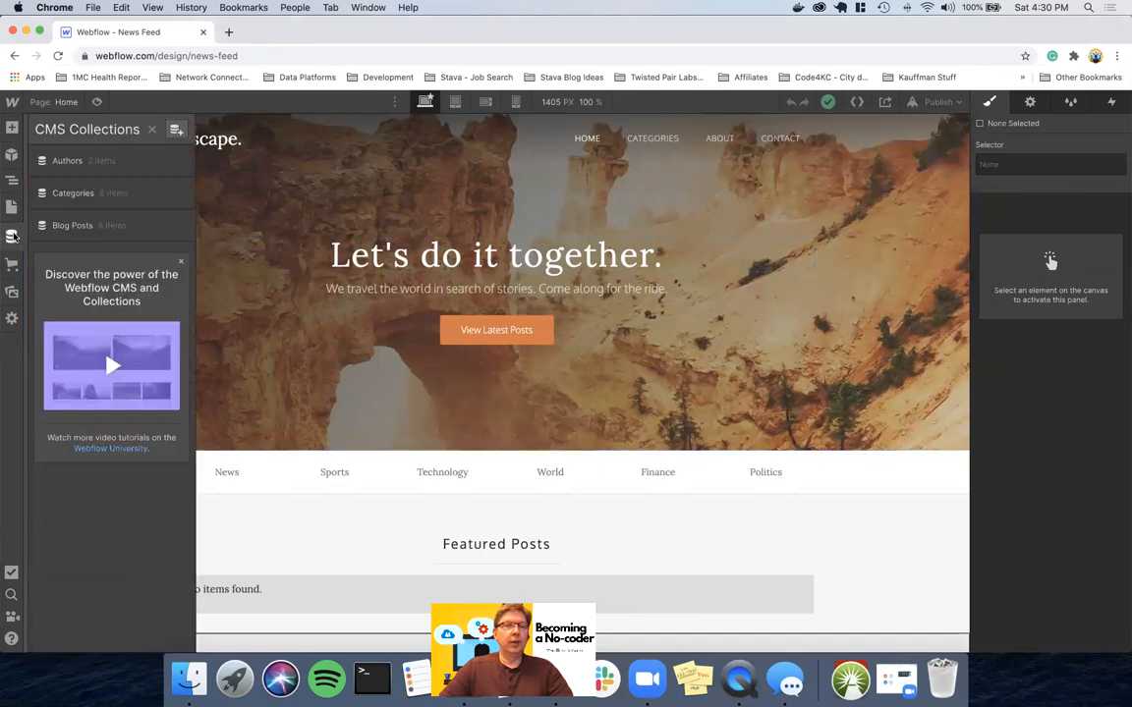
click(74, 196)
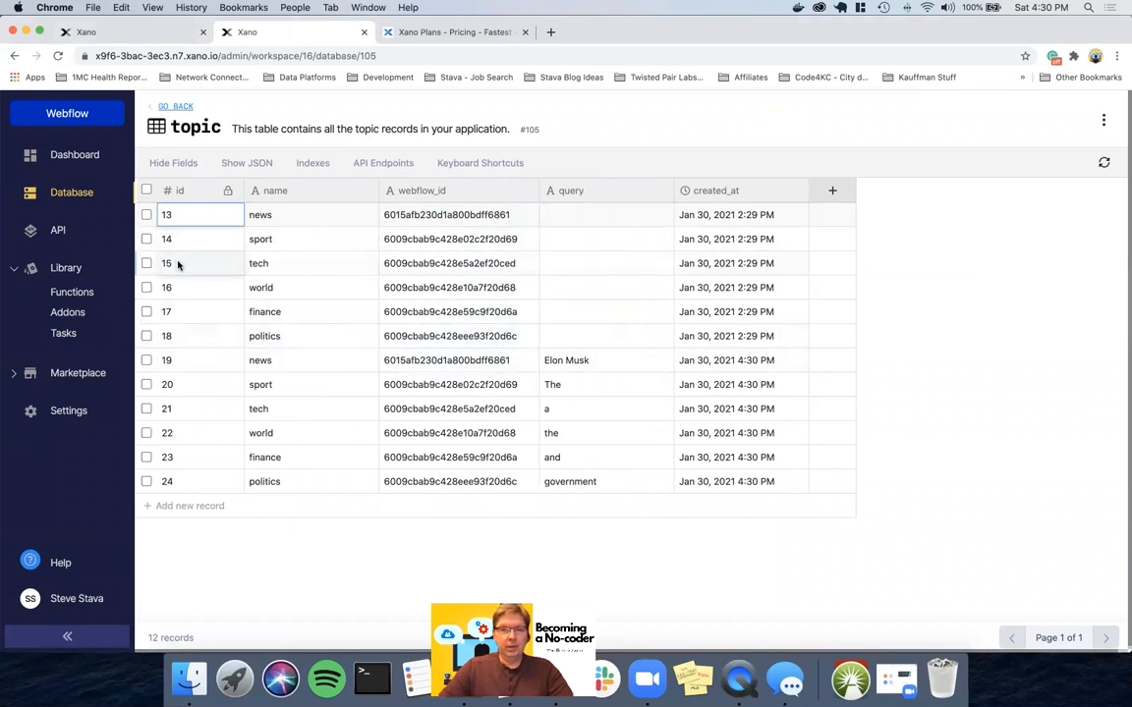
Delete the six old records with ids 13 to 18 and empty queries from Xano's topic table
click(146, 217)
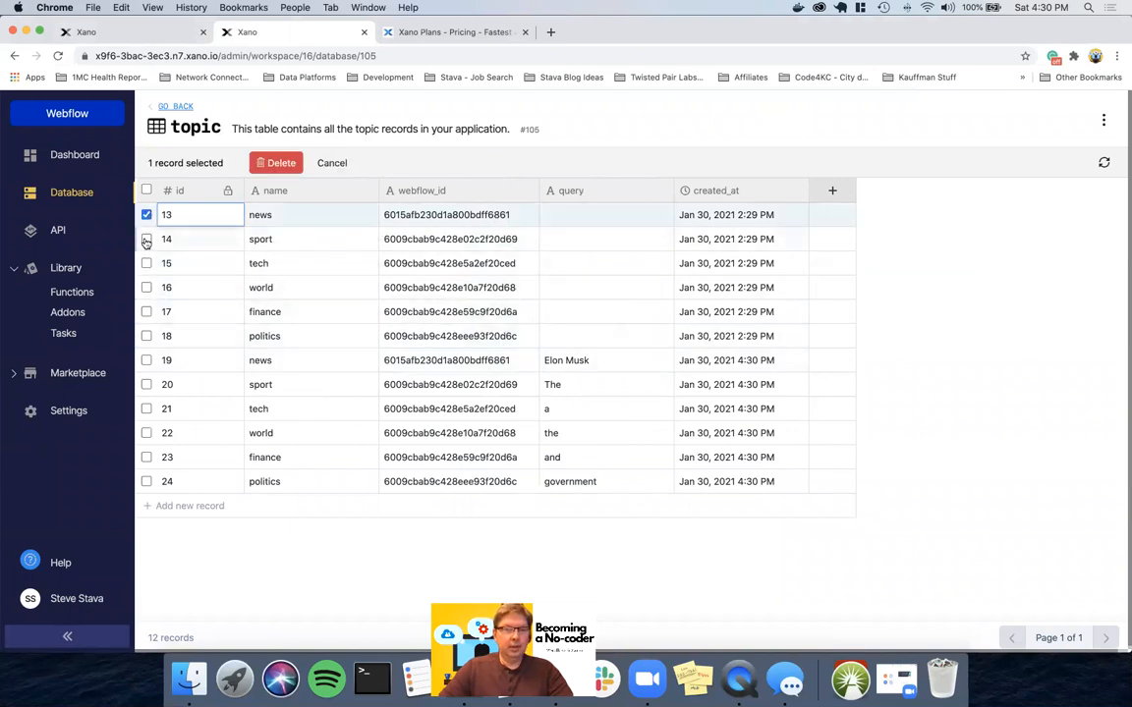
click(146, 239)
click(145, 263)
click(145, 288)
click(145, 312)
click(145, 336)
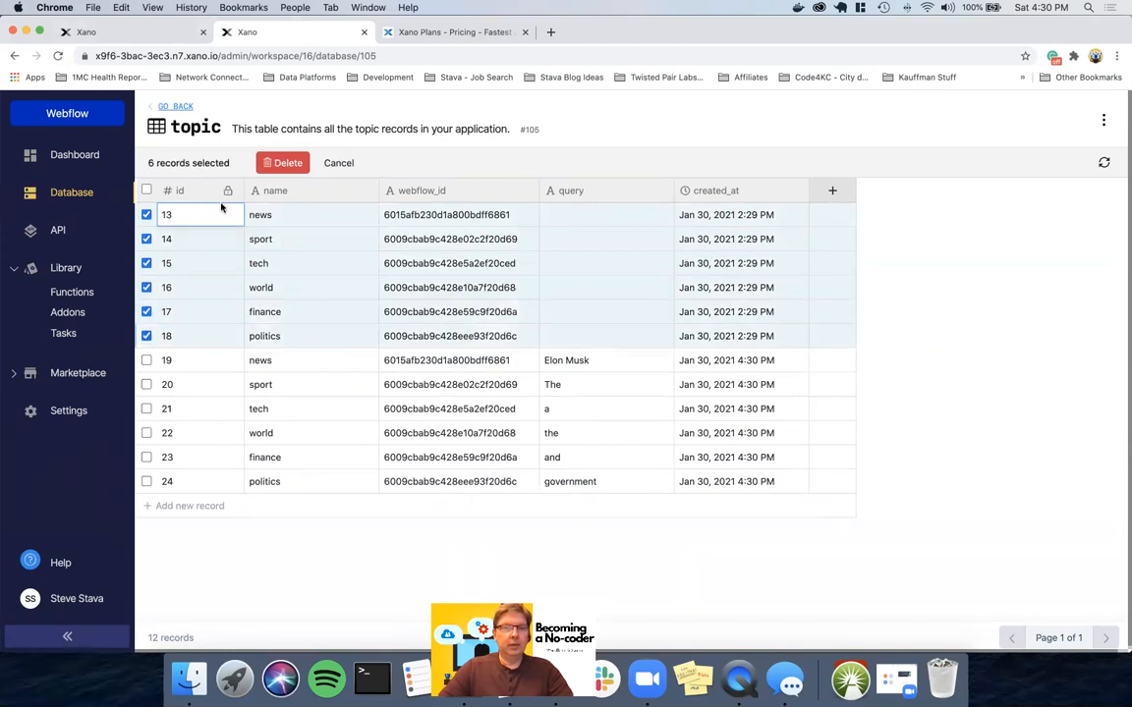
click(282, 164)
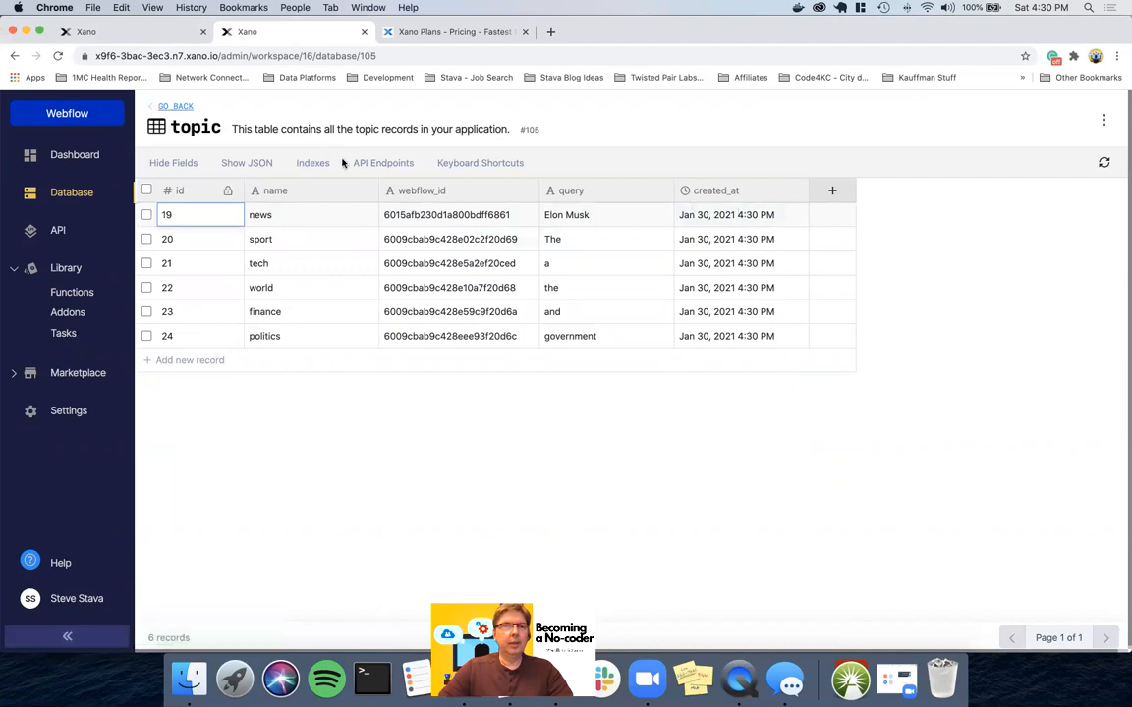
Add a Query all Records statement on the topic table to webflow.get_categories, returning as topic_list, and save it
click(134, 37)
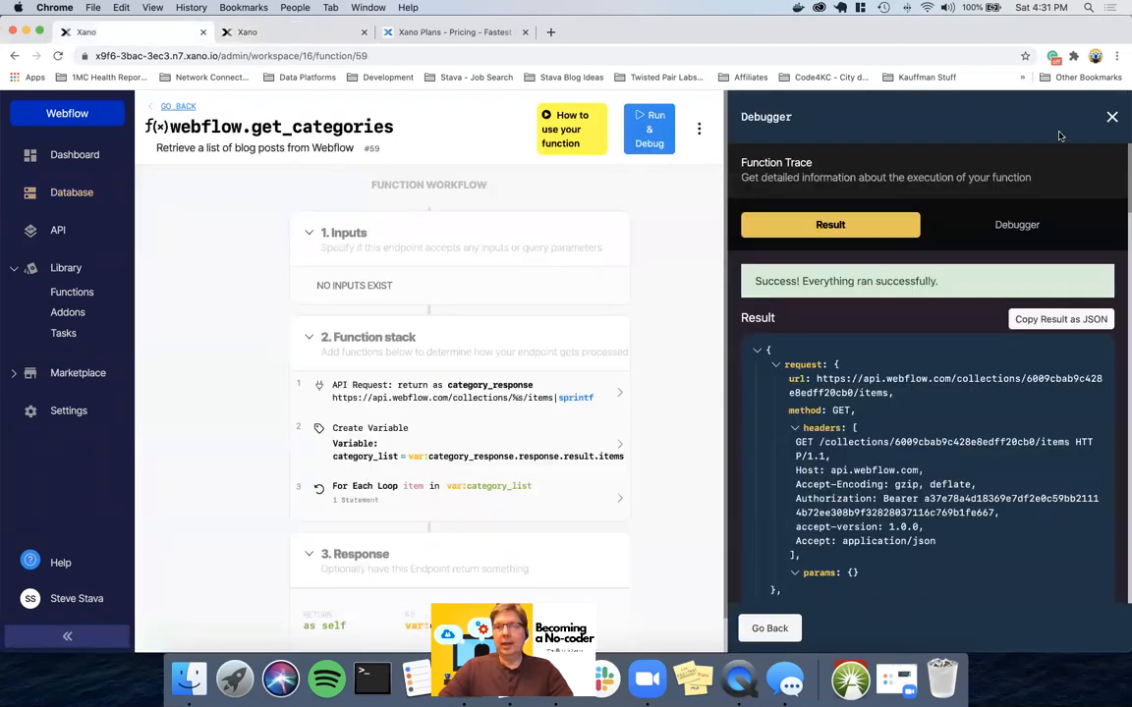
click(1111, 116)
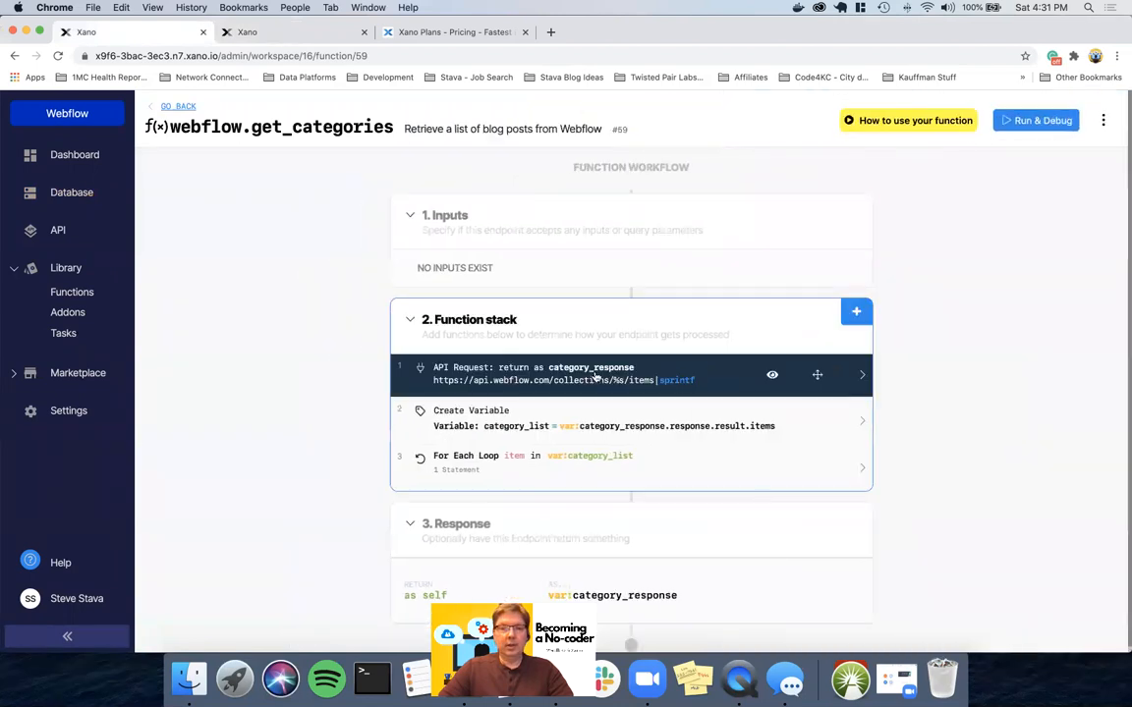
click(856, 311)
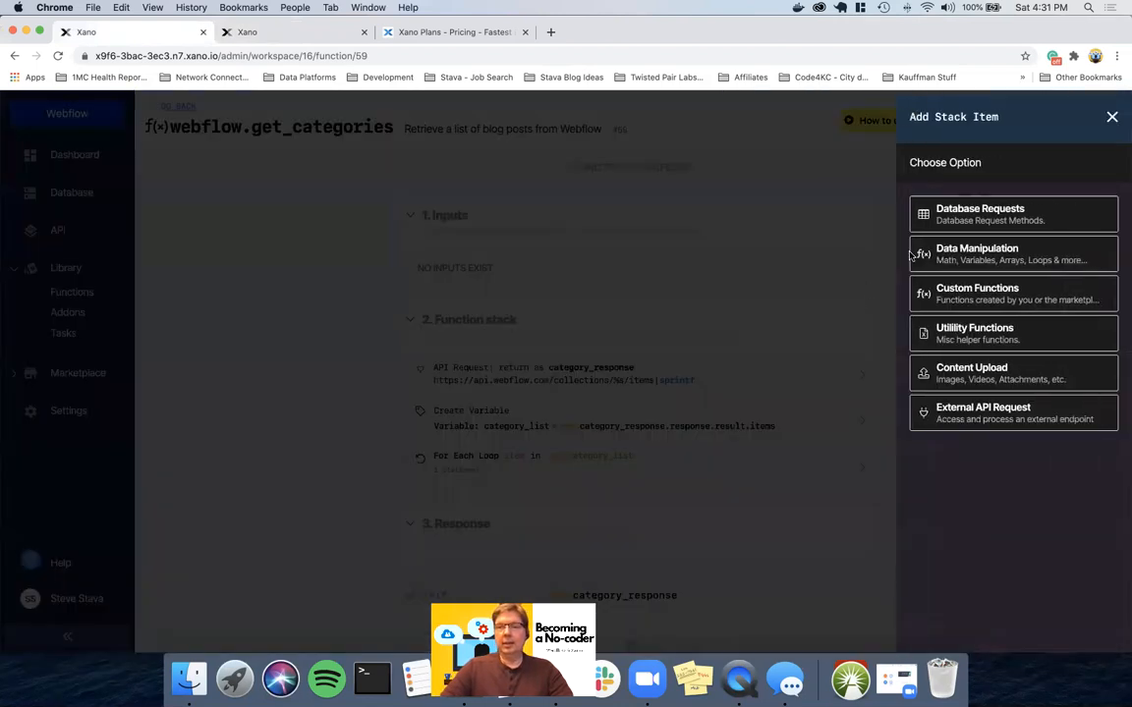
click(978, 212)
click(963, 218)
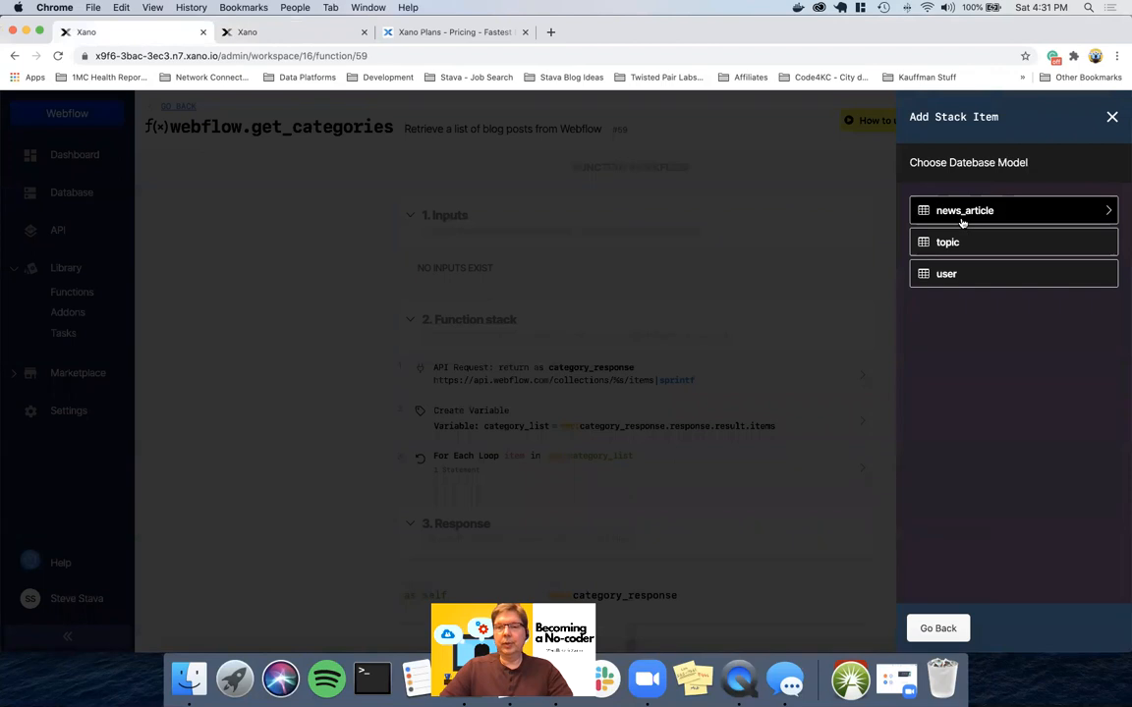
click(955, 241)
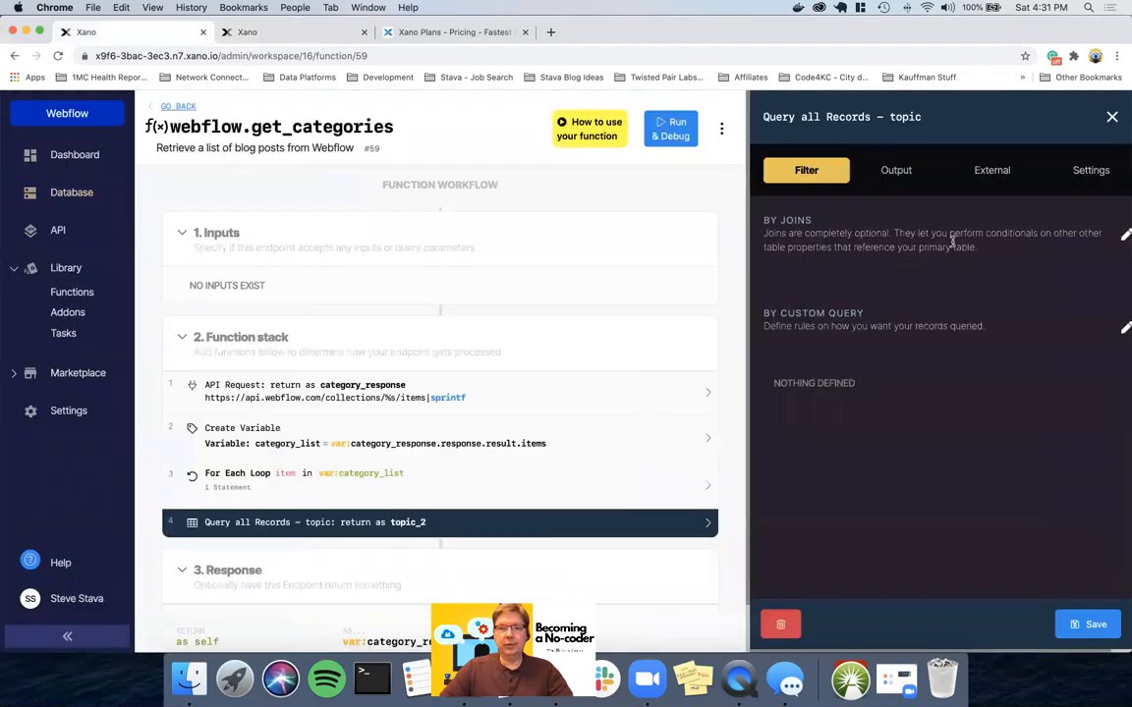
click(877, 172)
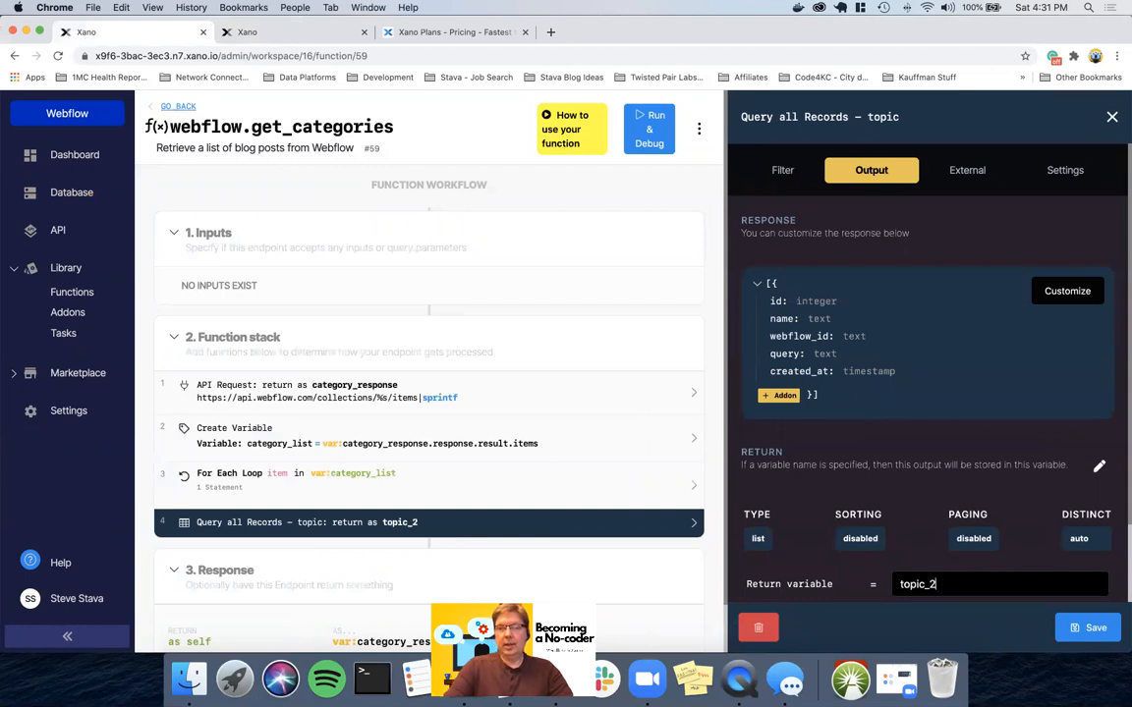
text(ist)
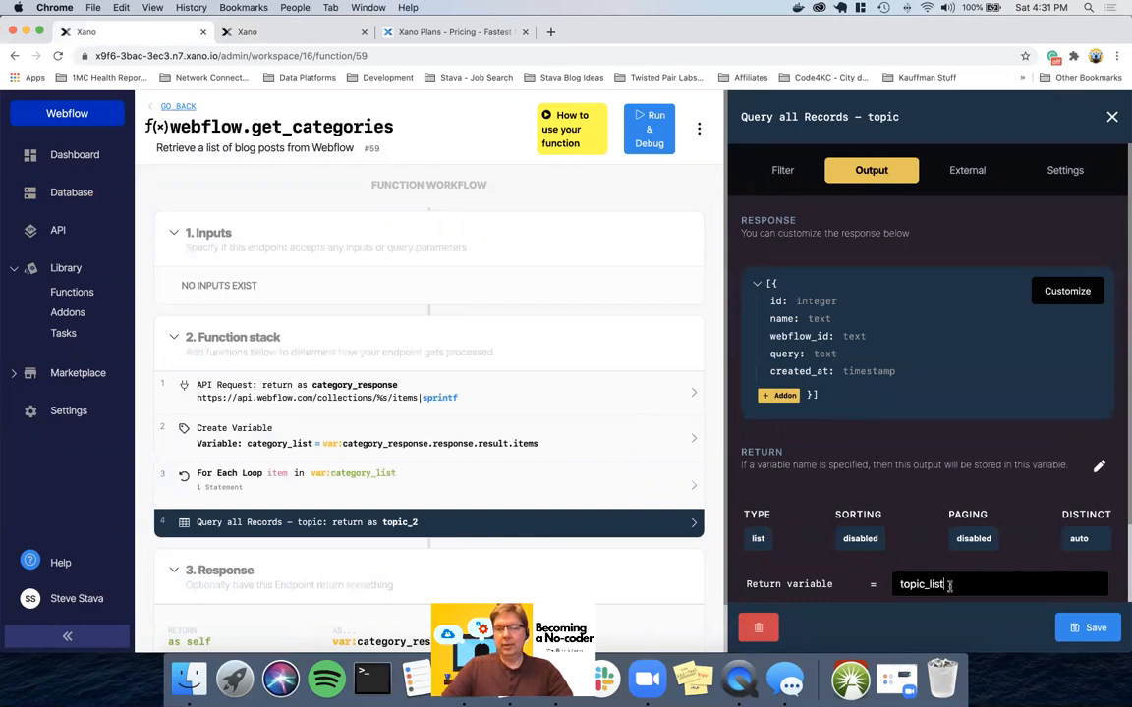
click(1090, 621)
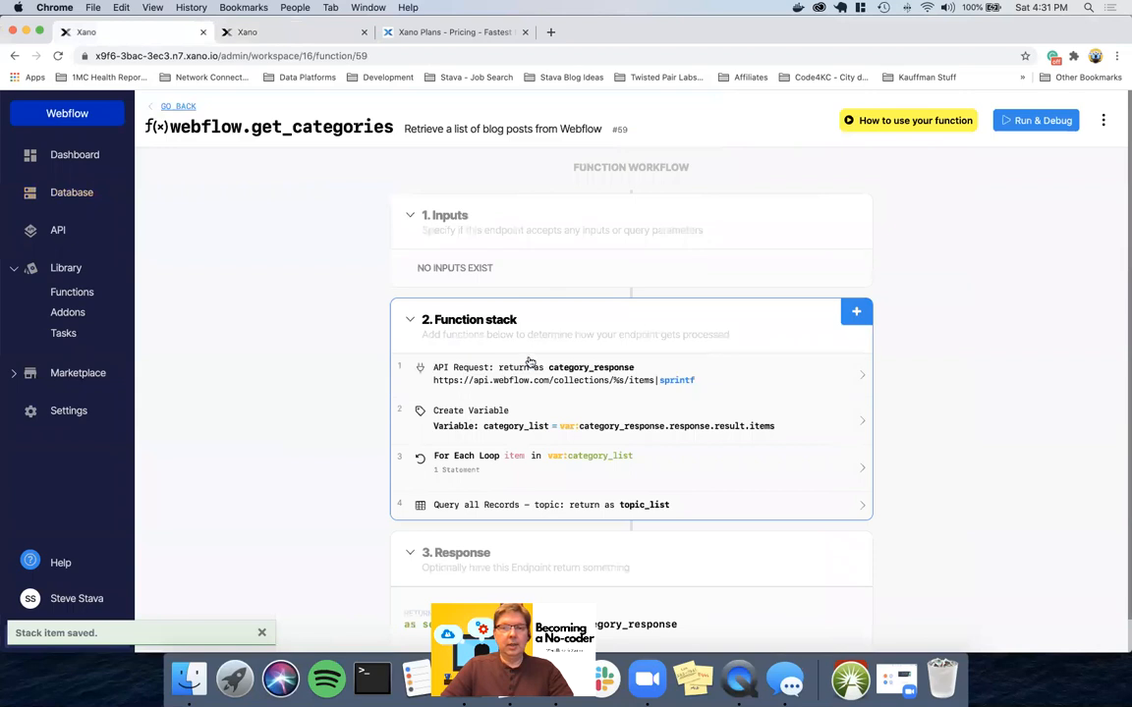
Add a For Each loop to the function stack that iterates over the topic_list variable
click(858, 311)
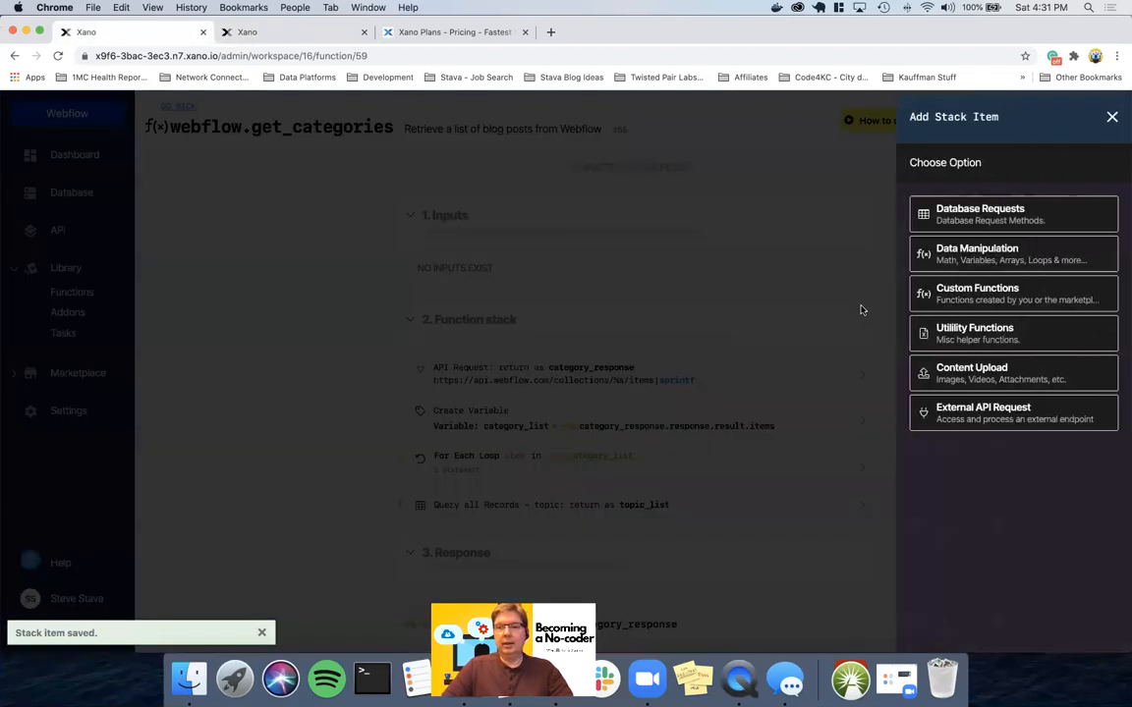
click(986, 263)
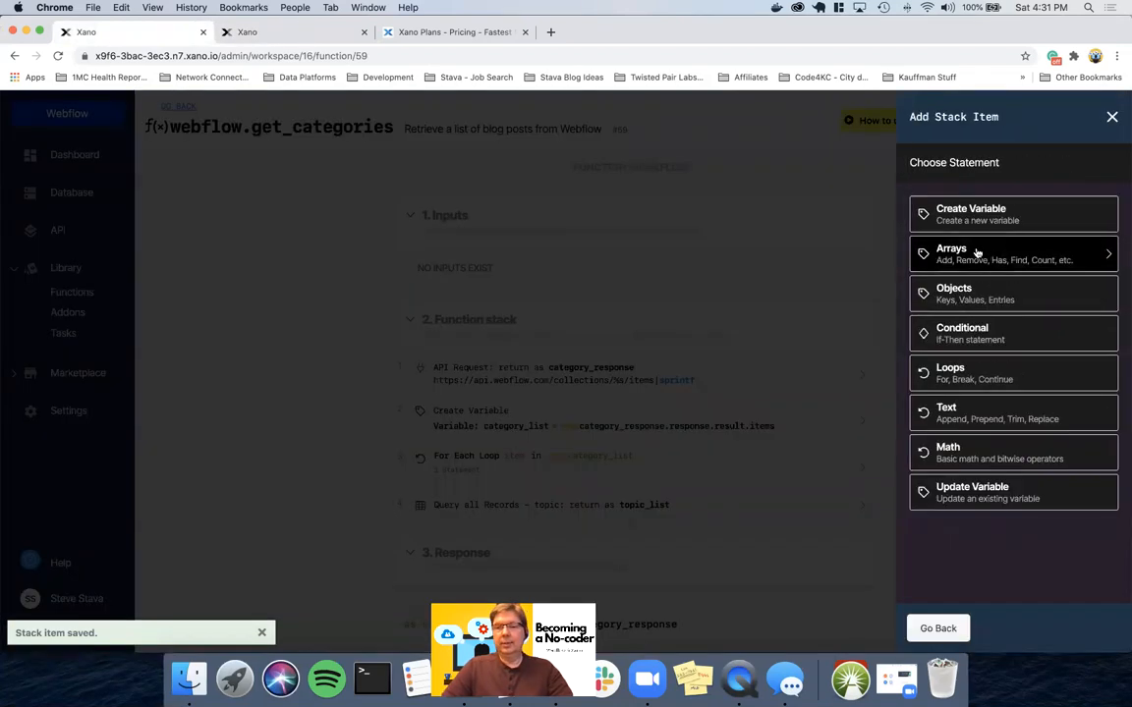
click(972, 372)
click(977, 210)
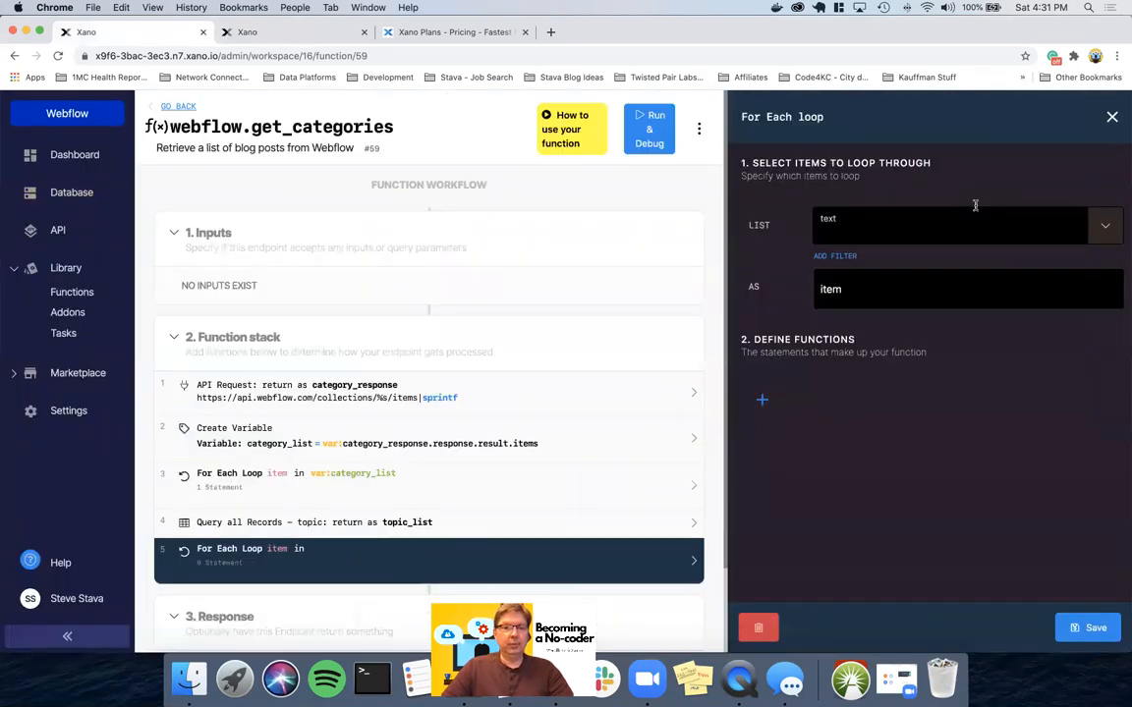
click(1105, 231)
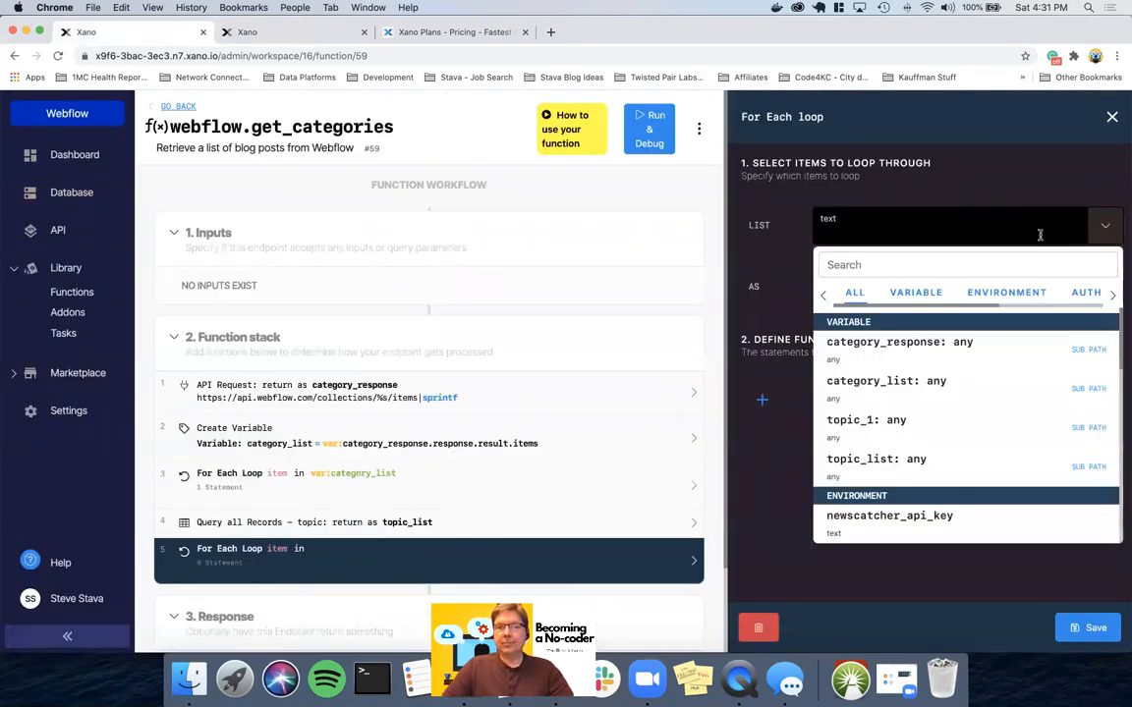
click(852, 462)
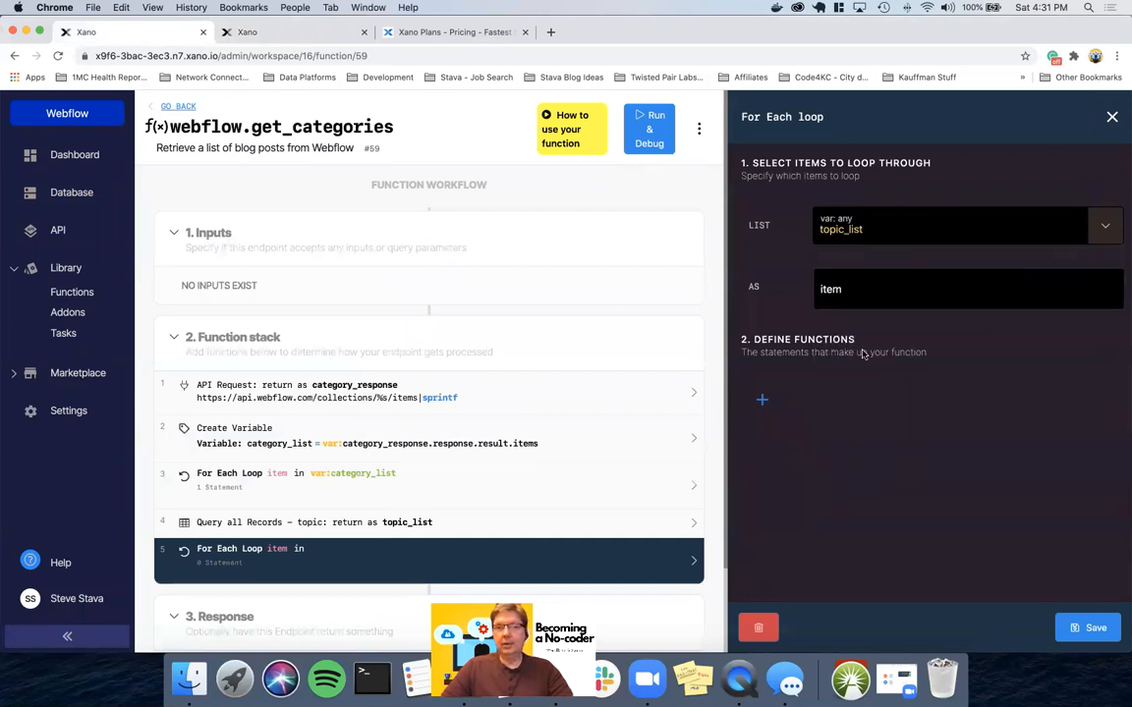
Add a Delete Record statement for the topic table inside the topic_list loop
click(762, 402)
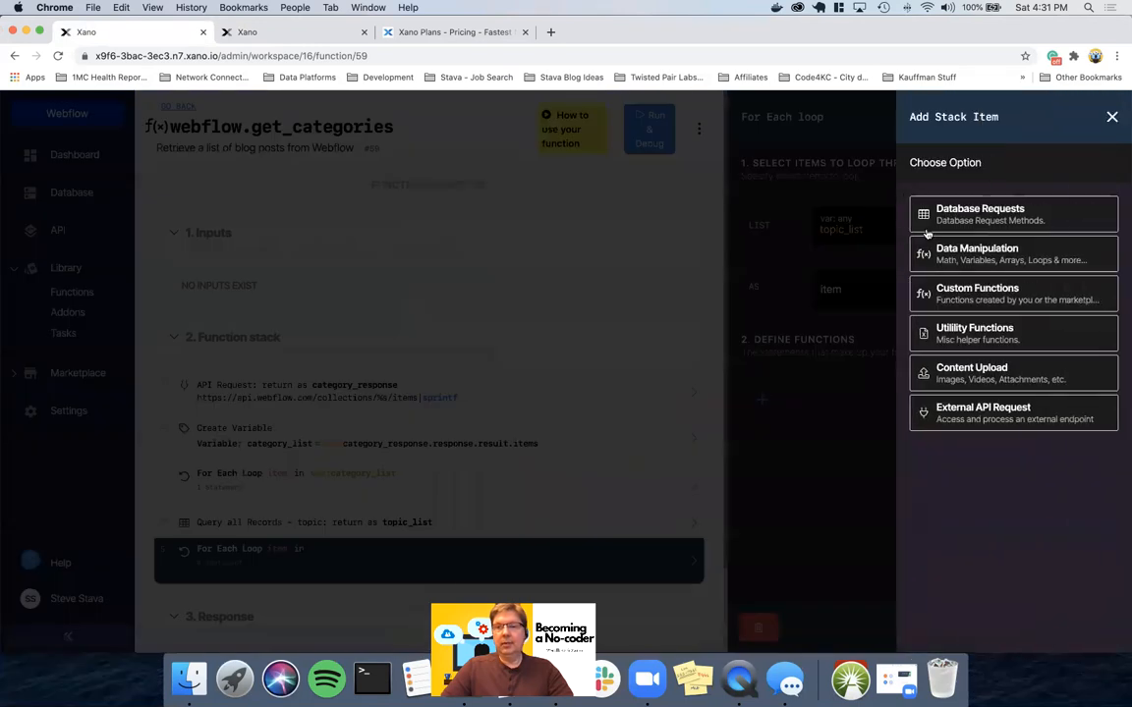
click(958, 223)
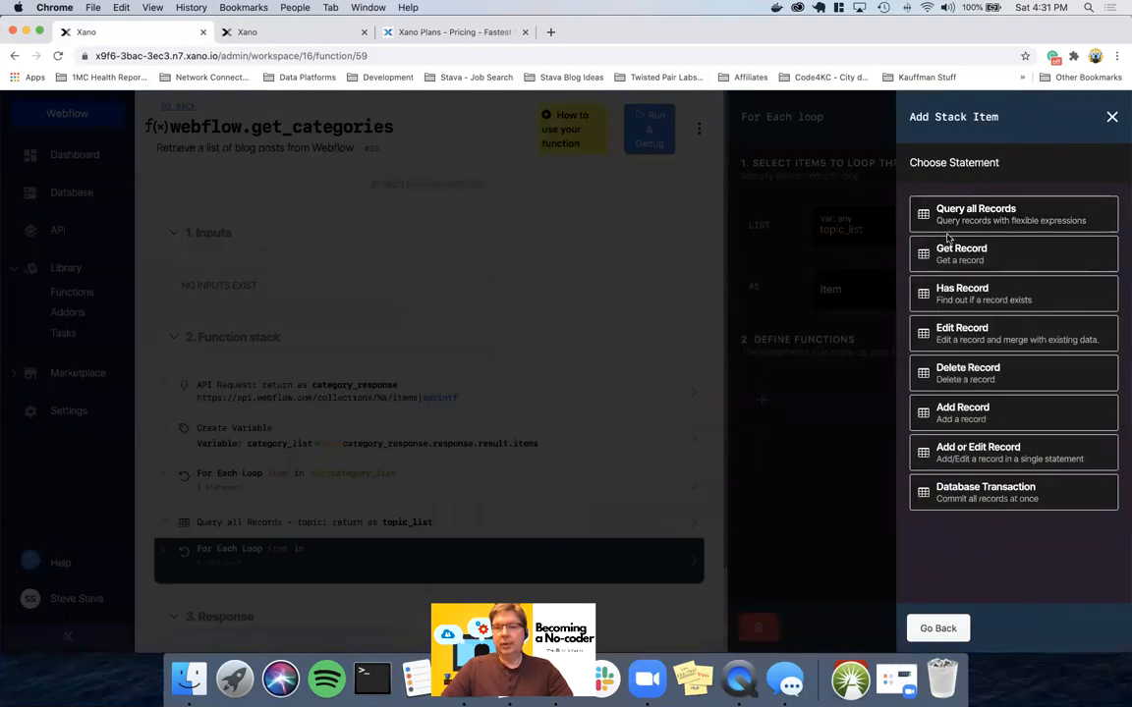
click(943, 374)
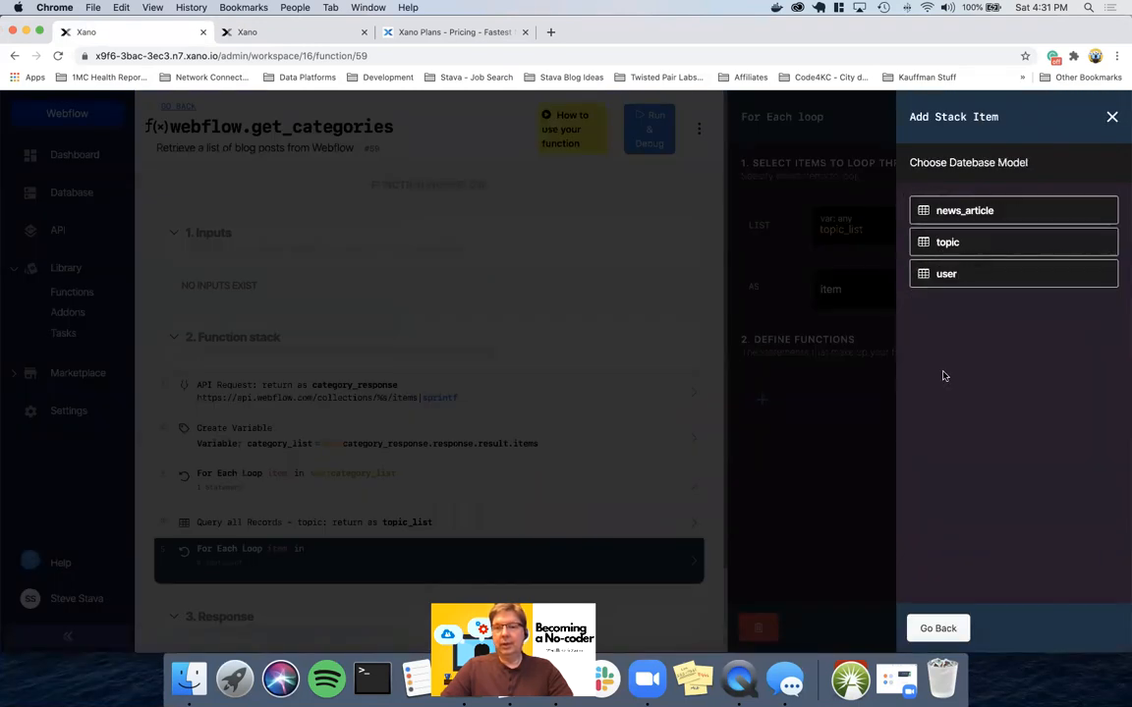
click(960, 244)
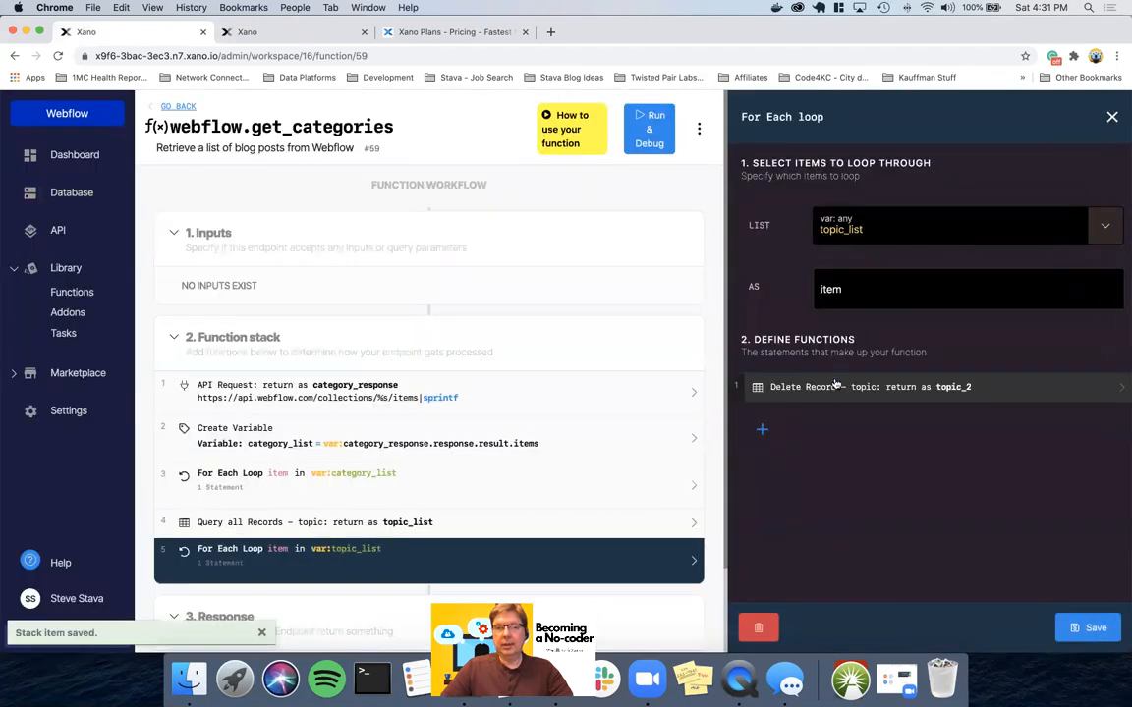
Set the Delete Record statement's field_value to the item.id variable so it matches on id, and save it
click(836, 389)
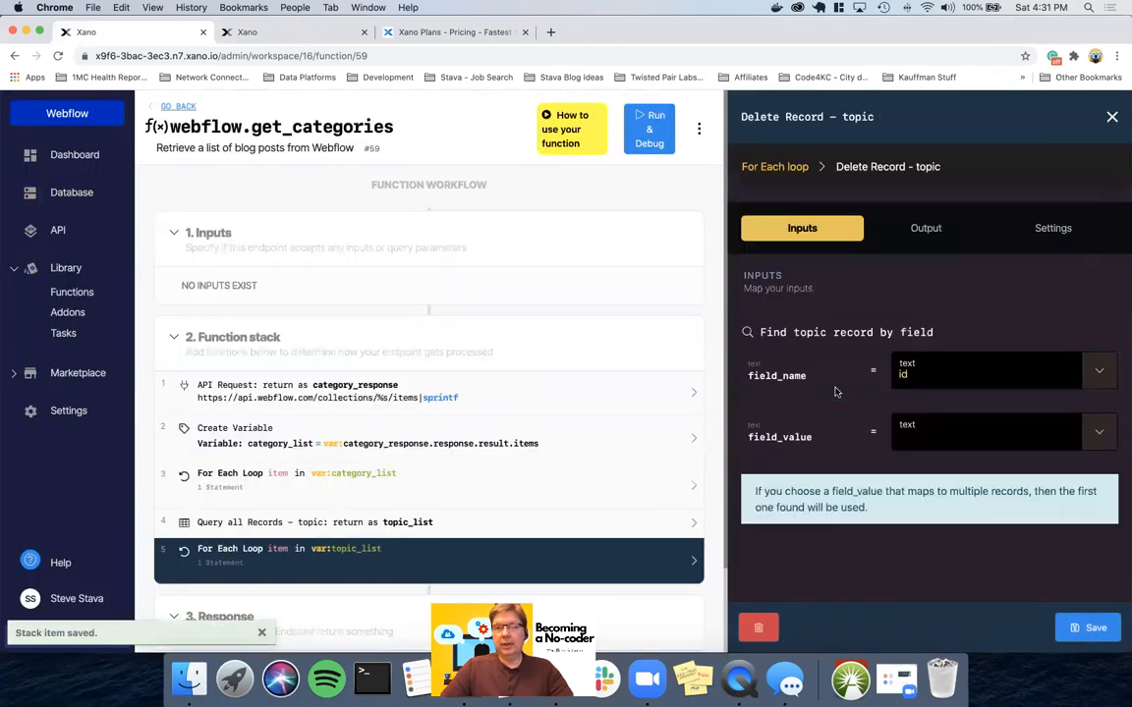
click(906, 439)
text(ite)
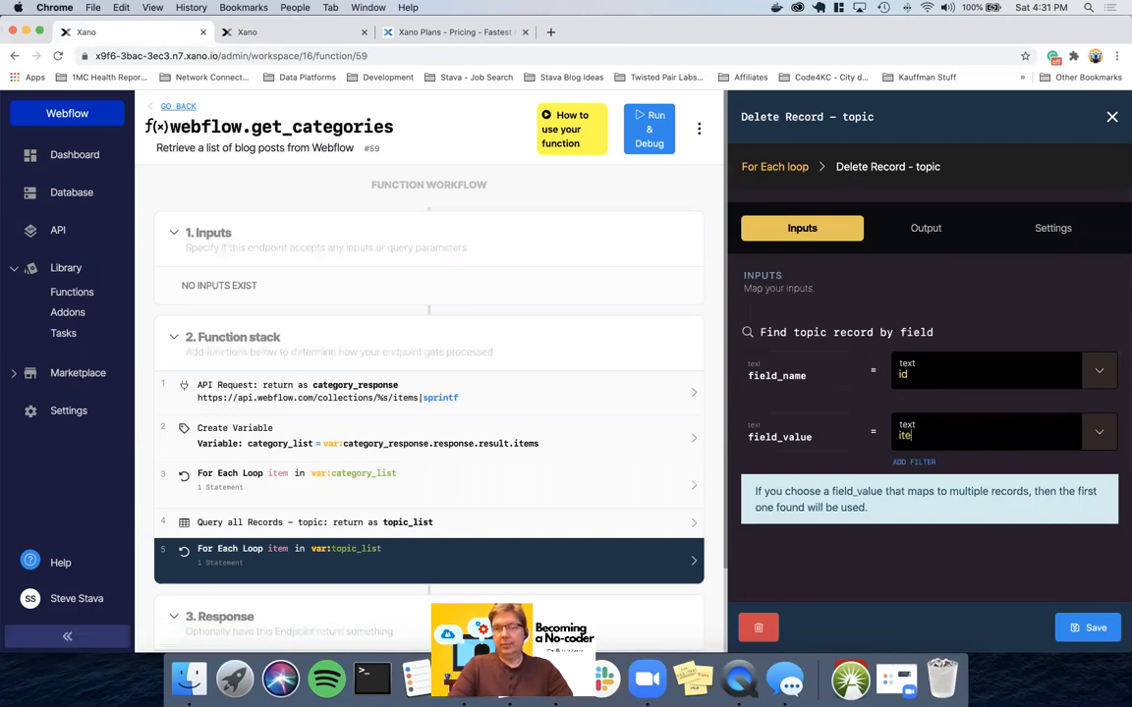
click(1098, 431)
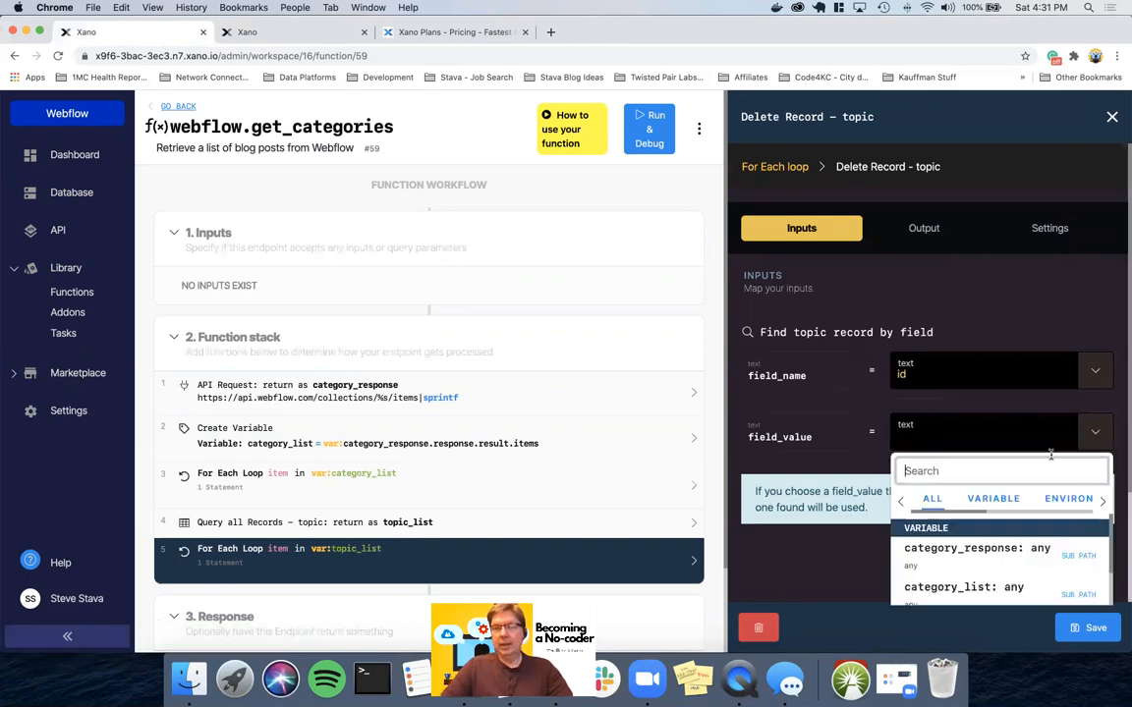
click(920, 565)
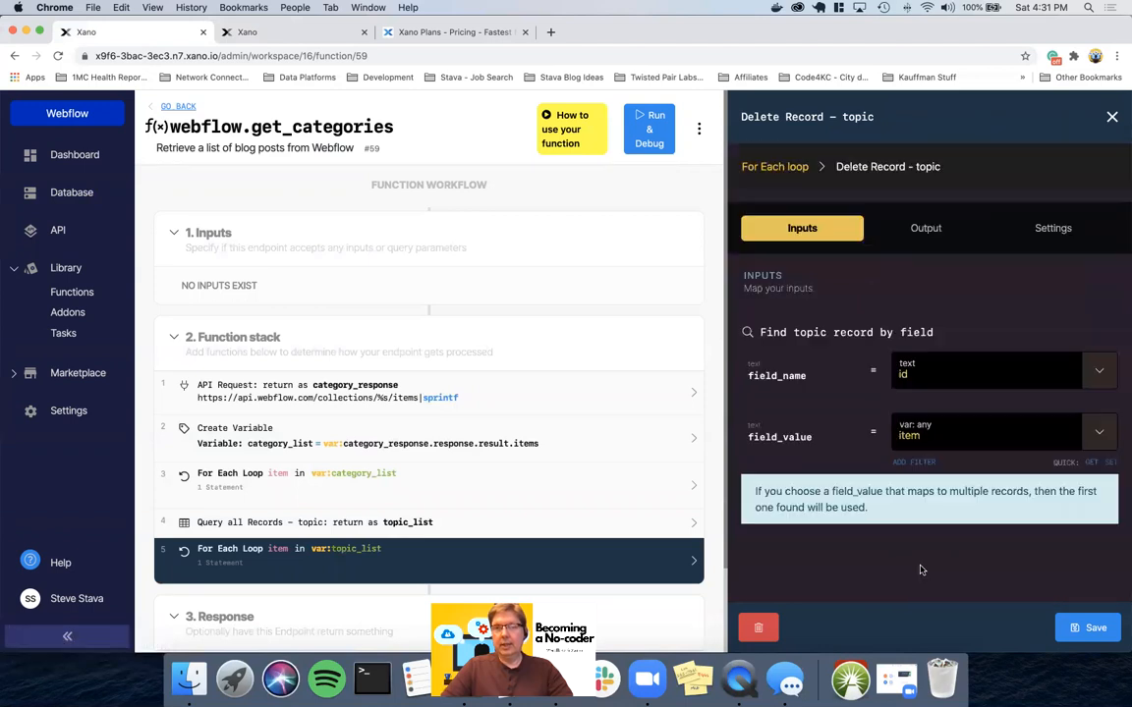
text(.id)
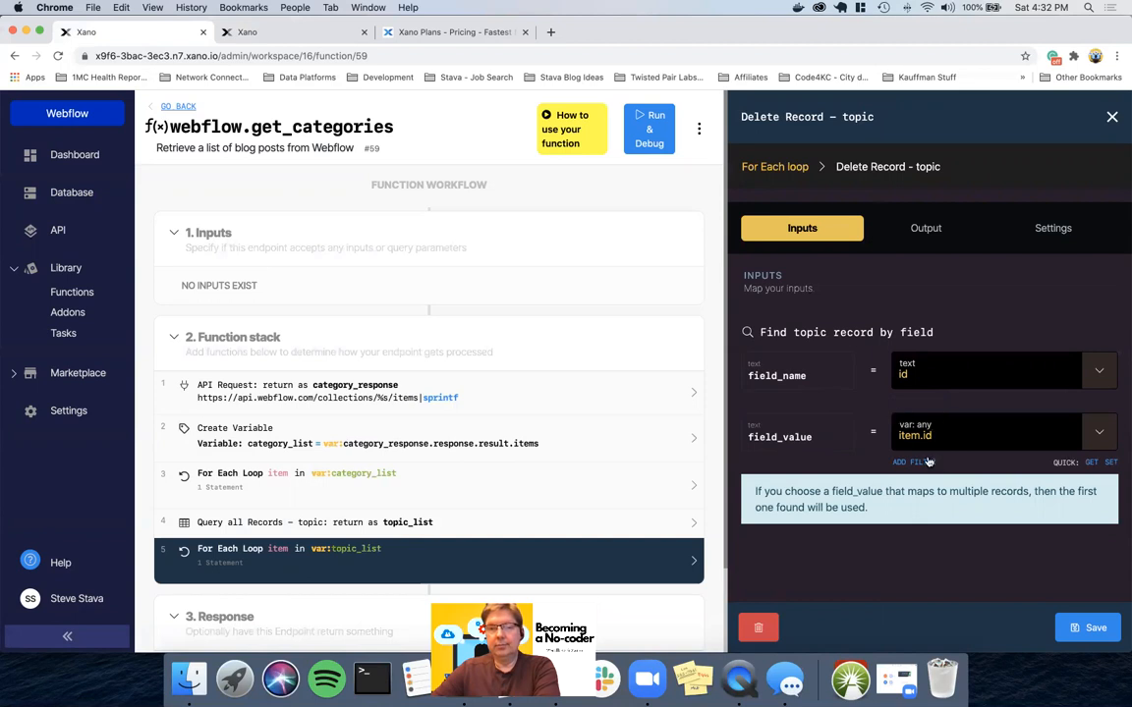
click(1085, 628)
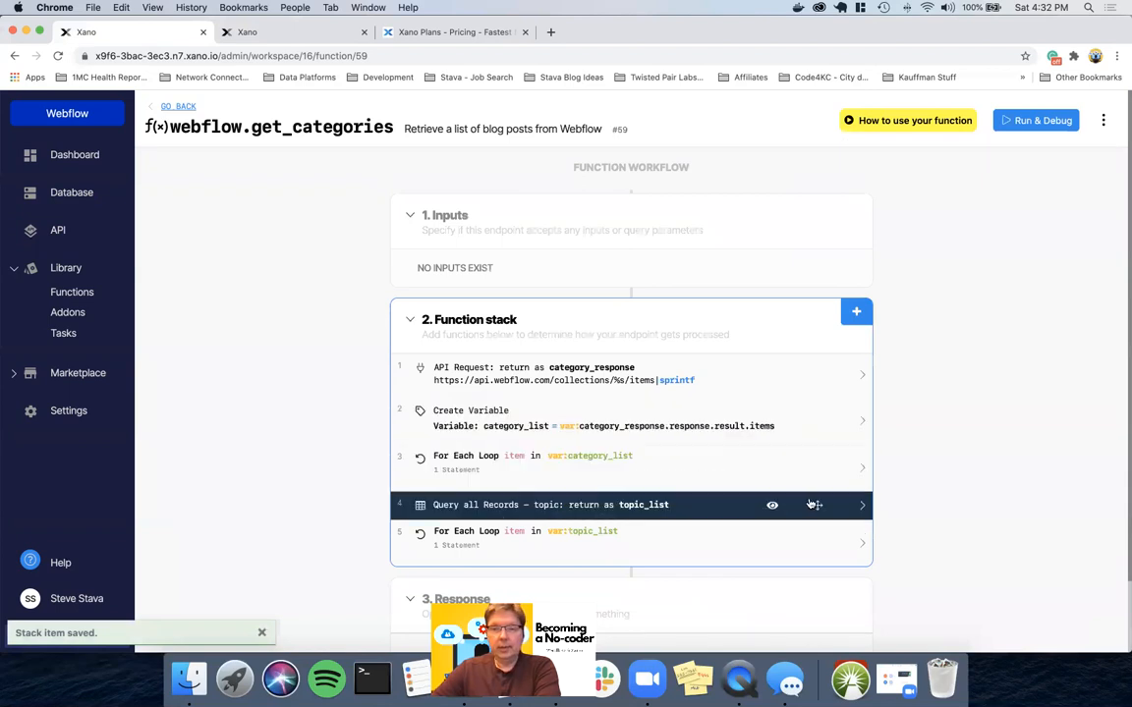
Move the topic query and the topic_list loop to the start of the function stack, before the API request
drag(819, 505, 812, 367)
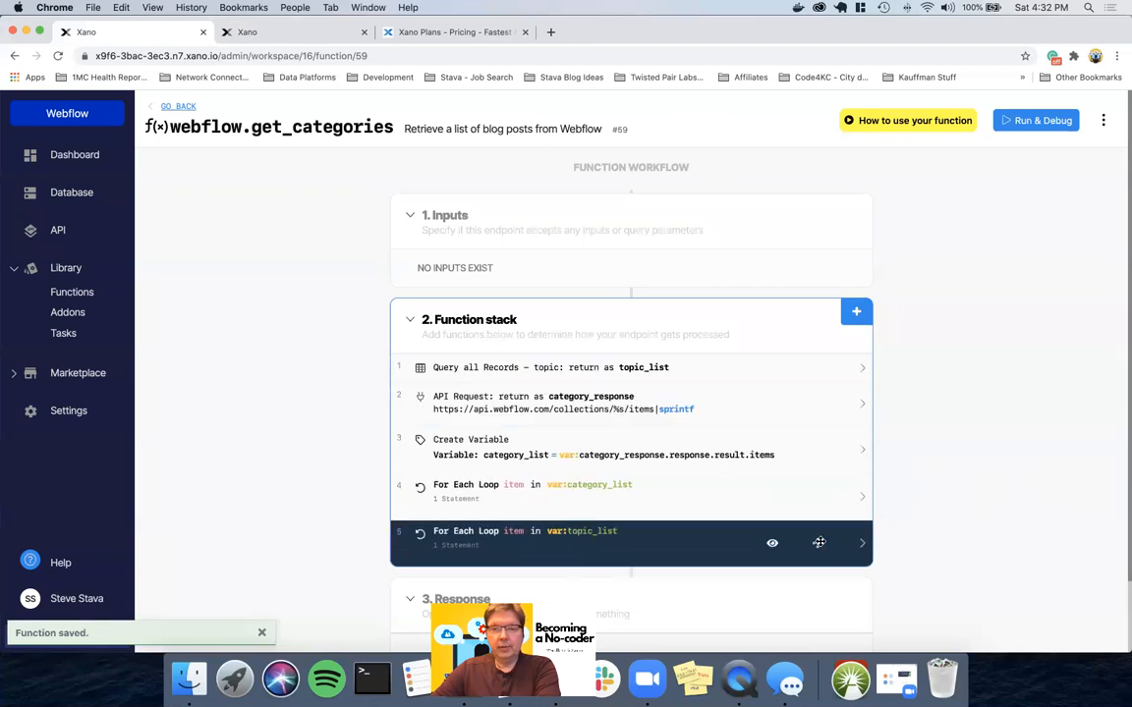
drag(816, 543, 814, 402)
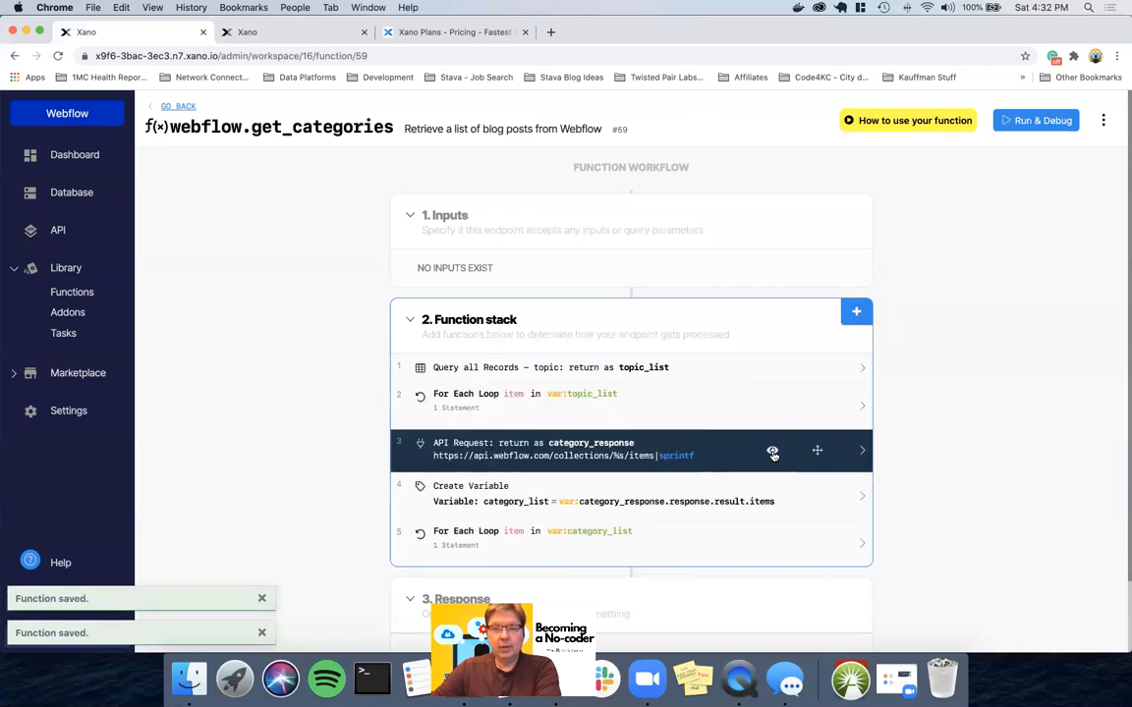
Disable the API Request, Create Variable and category_list loop statements in the function stack
click(773, 452)
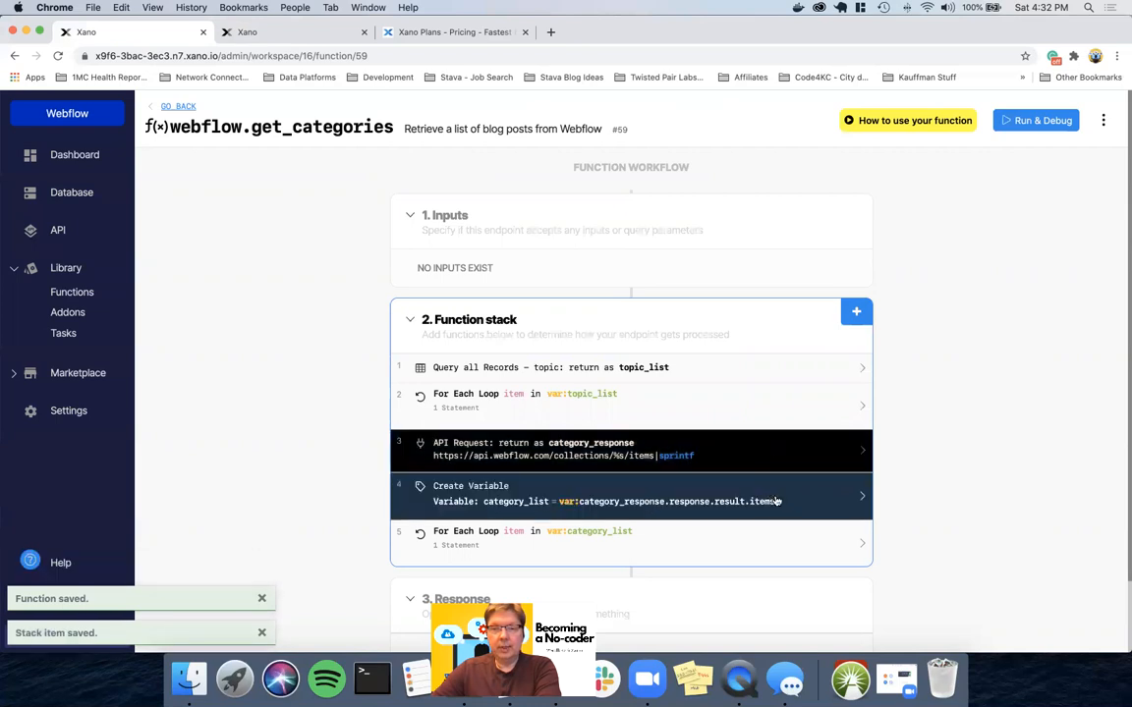
click(774, 498)
click(773, 546)
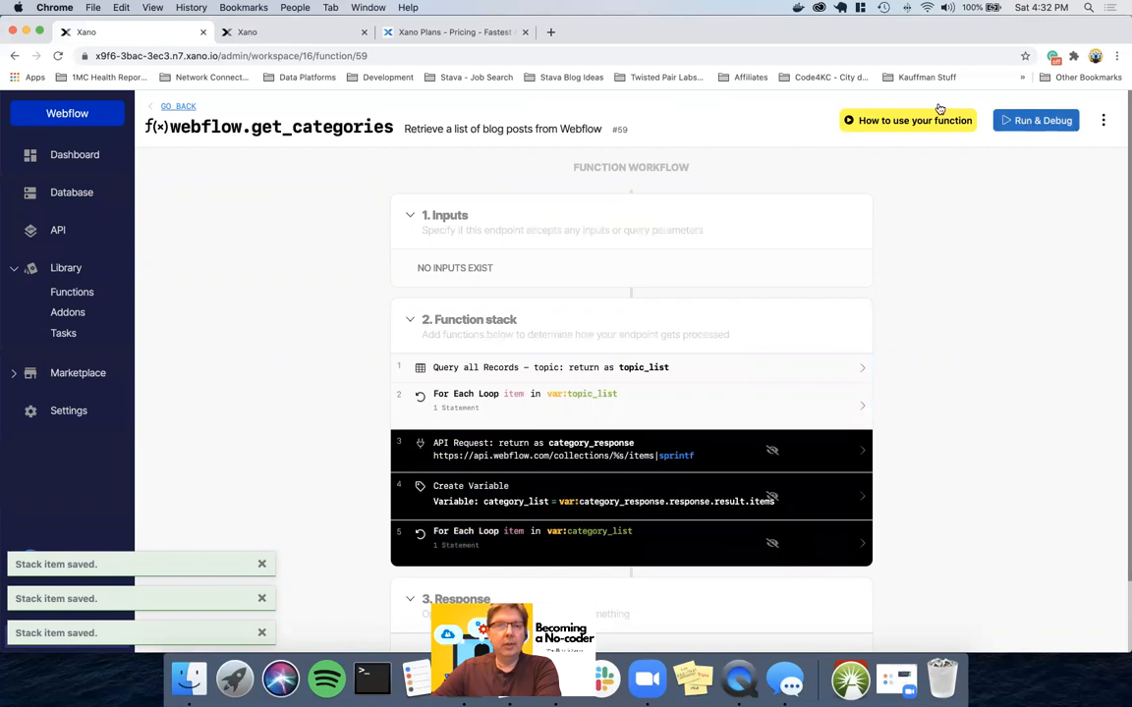
Refresh the topic table's records, and run webflow.get_categories in the debugger to test the topic deletion
click(285, 32)
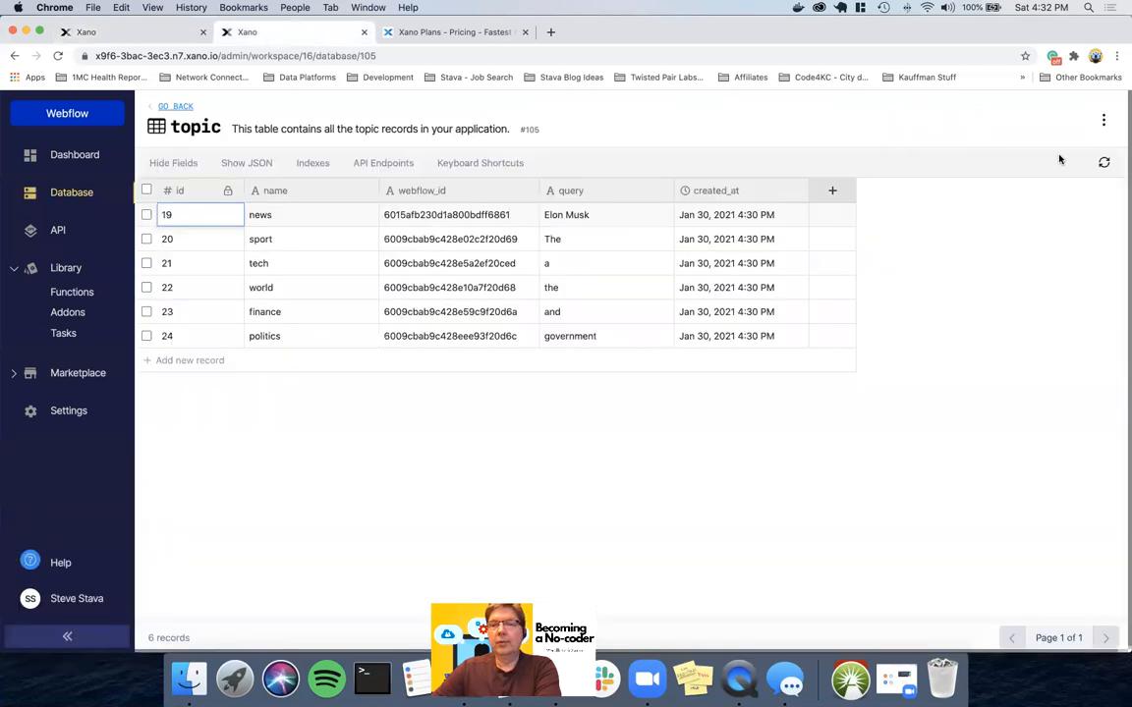
click(1104, 162)
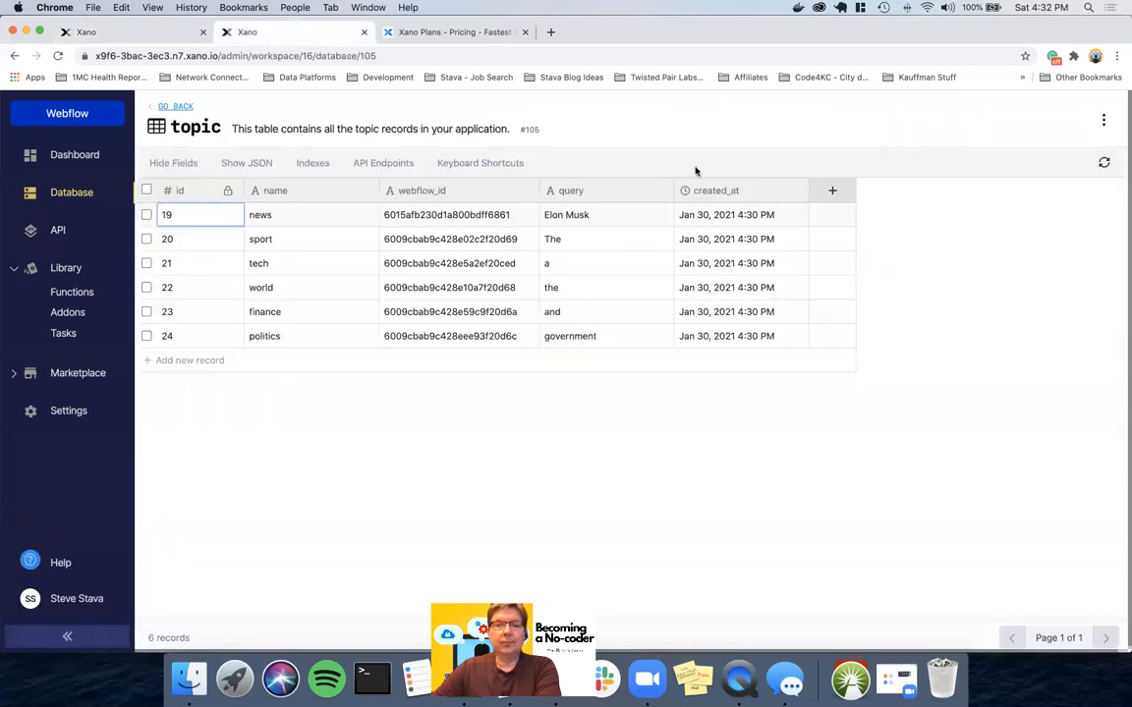
click(152, 37)
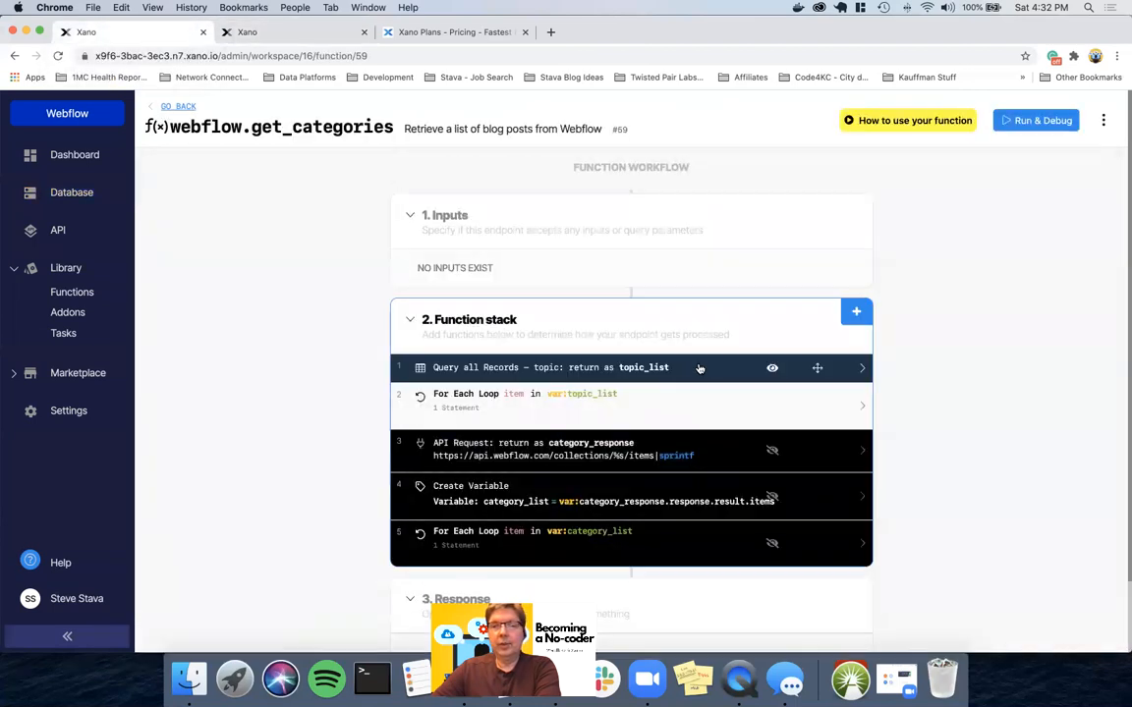
click(1021, 120)
click(1086, 629)
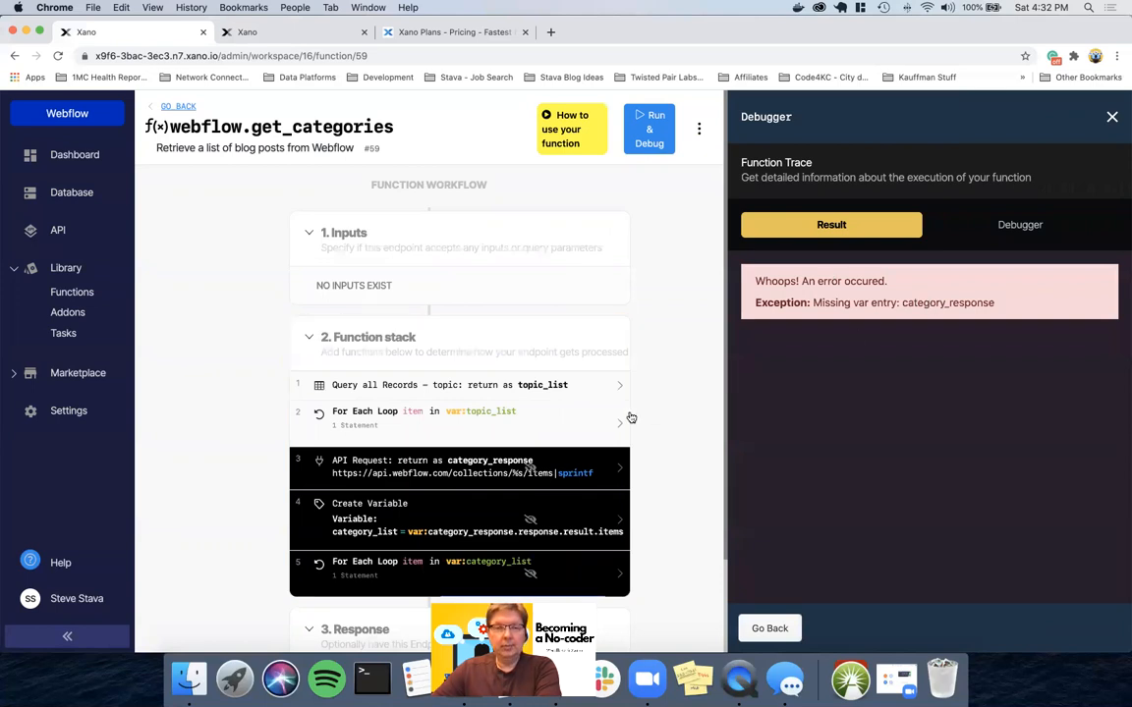
Review the function's stack and response definition, and reload the topic table to check its records
scroll(629, 417, down, 3)
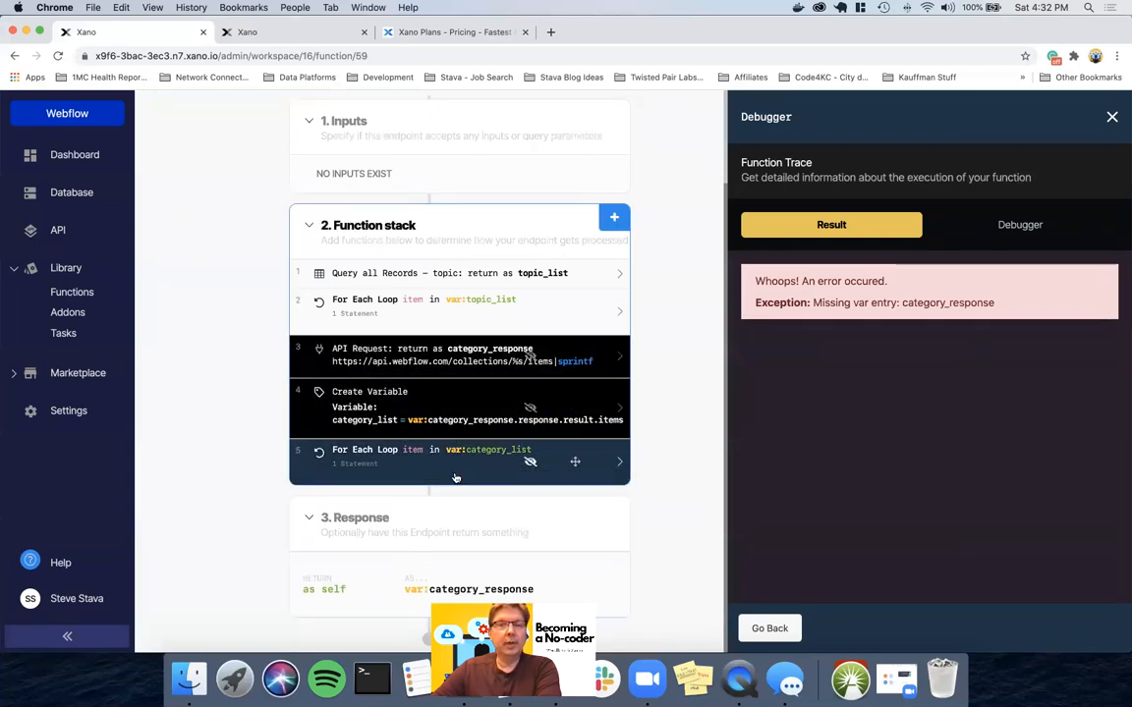
scroll(353, 285, up, 2)
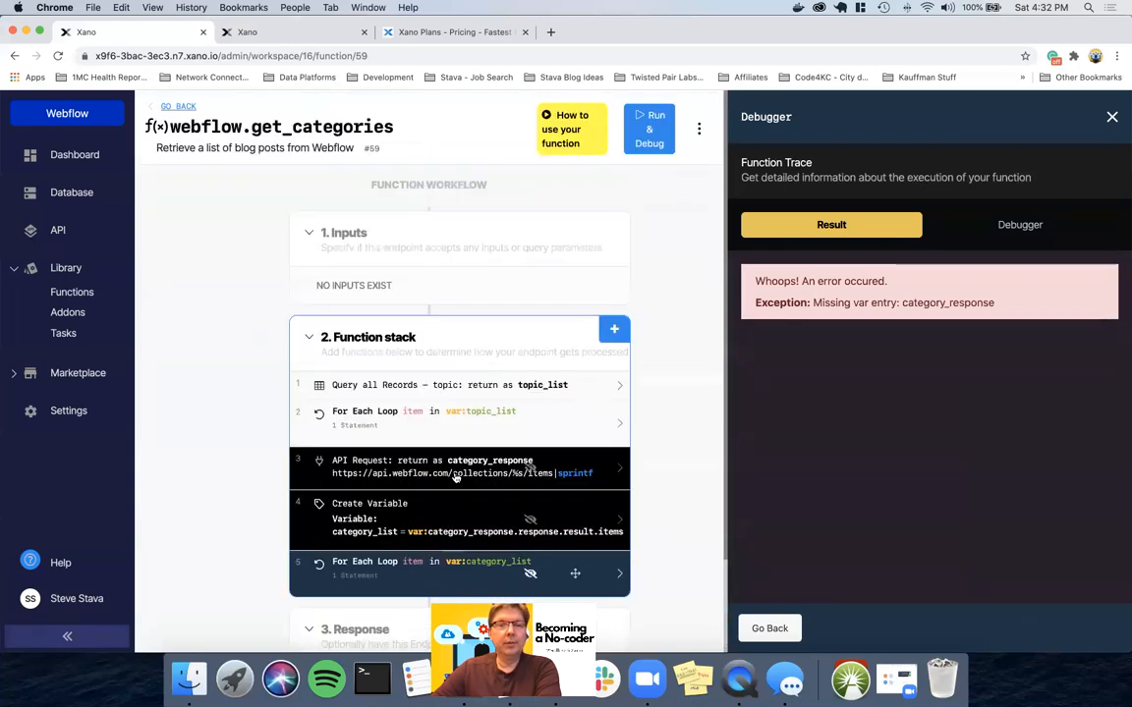
click(265, 33)
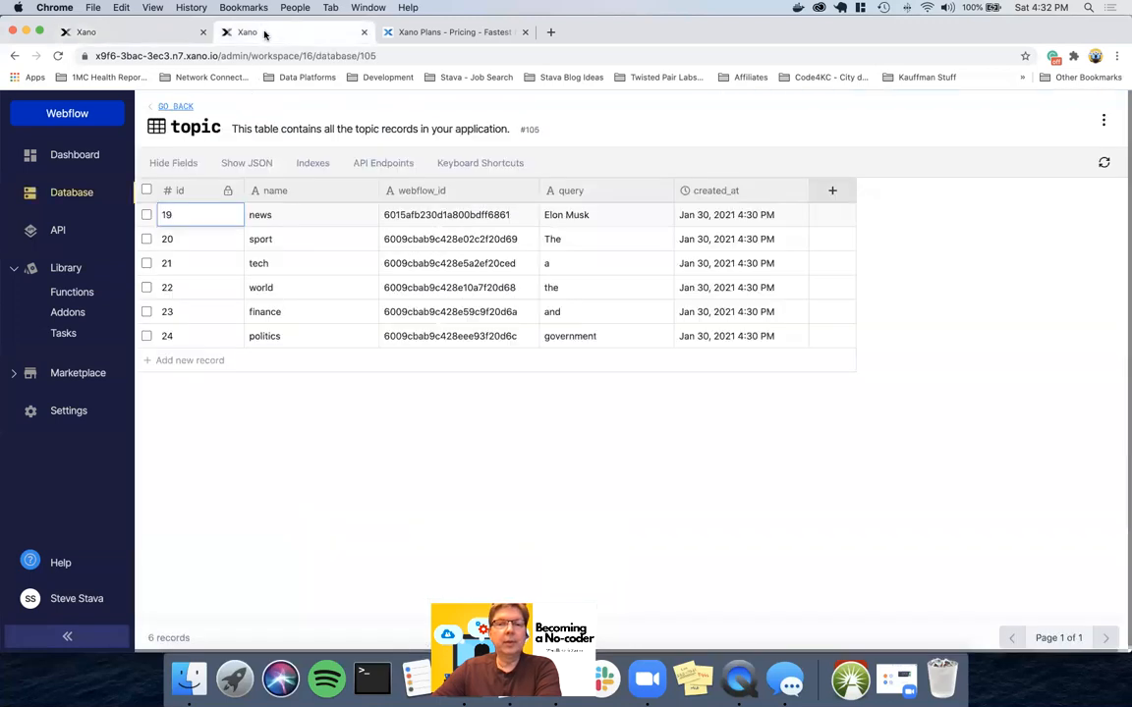
click(1105, 162)
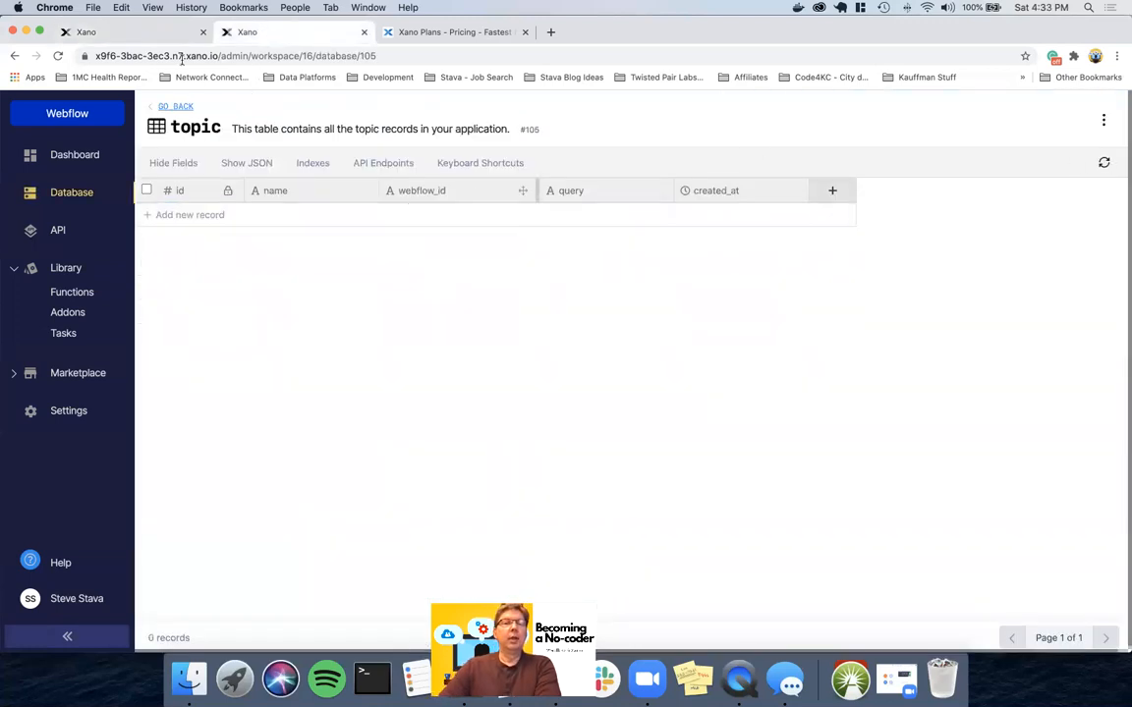
Re-enable the API Request, Create Variable and category_list loop statements in webflow.get_categories
click(135, 36)
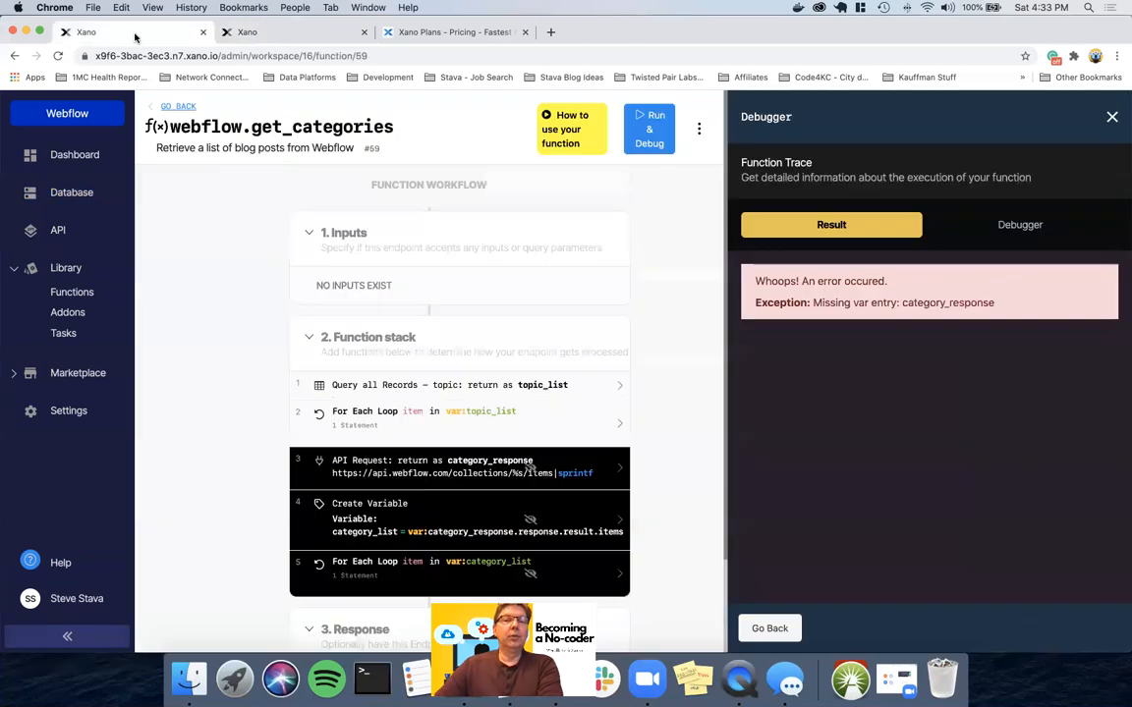
click(530, 470)
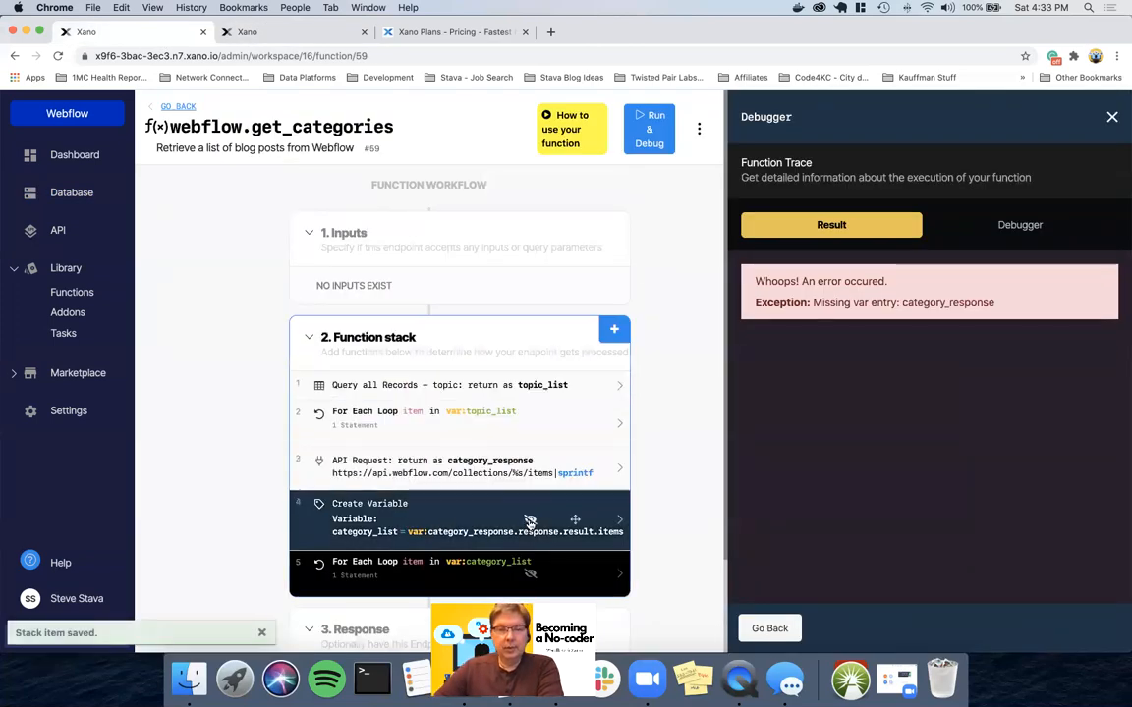
click(530, 520)
click(530, 574)
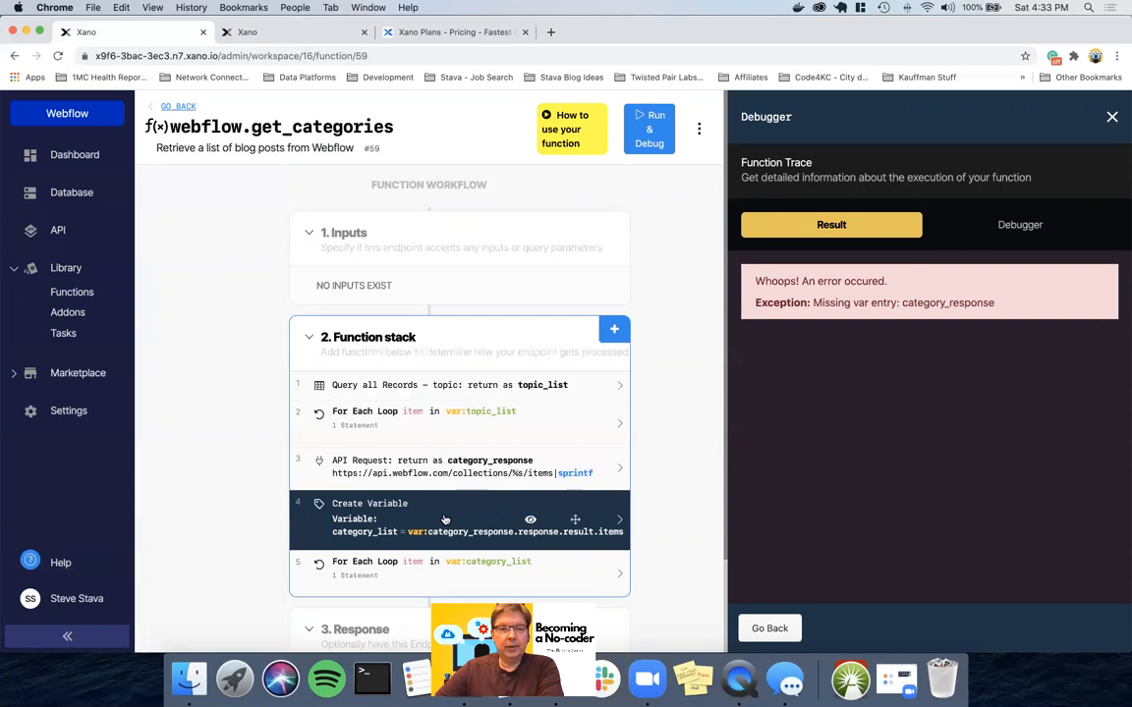
Review the field mappings of the Add Record statement inside the category_list loop, and close it without changes
click(429, 572)
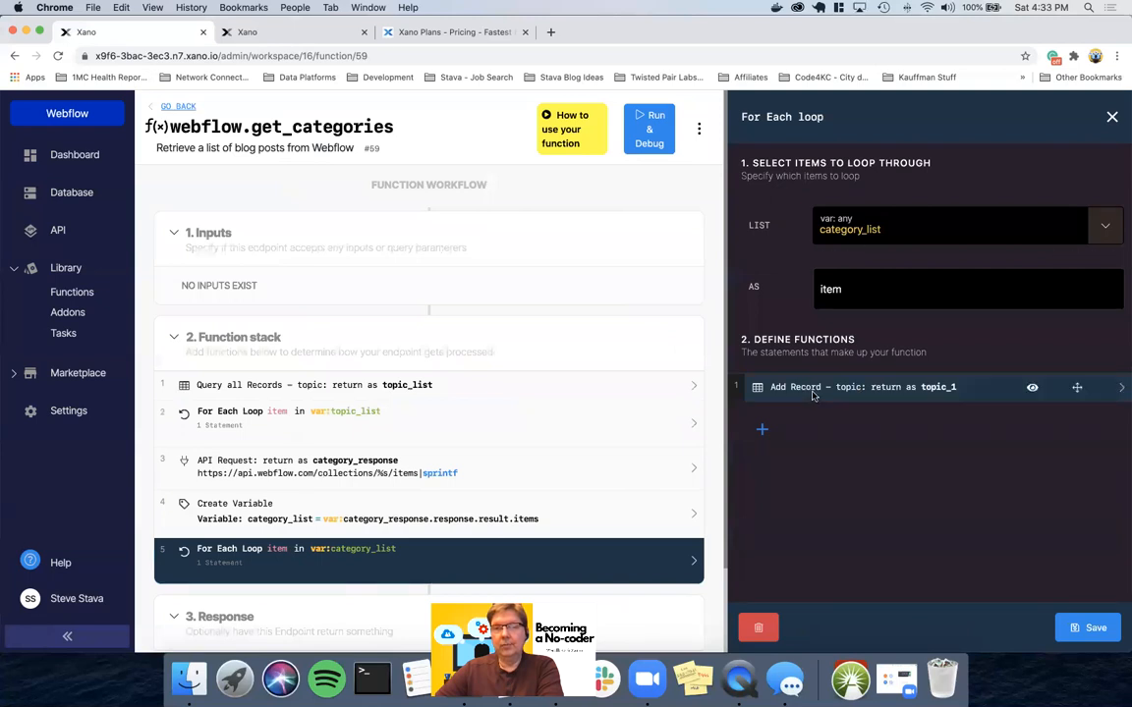
click(811, 388)
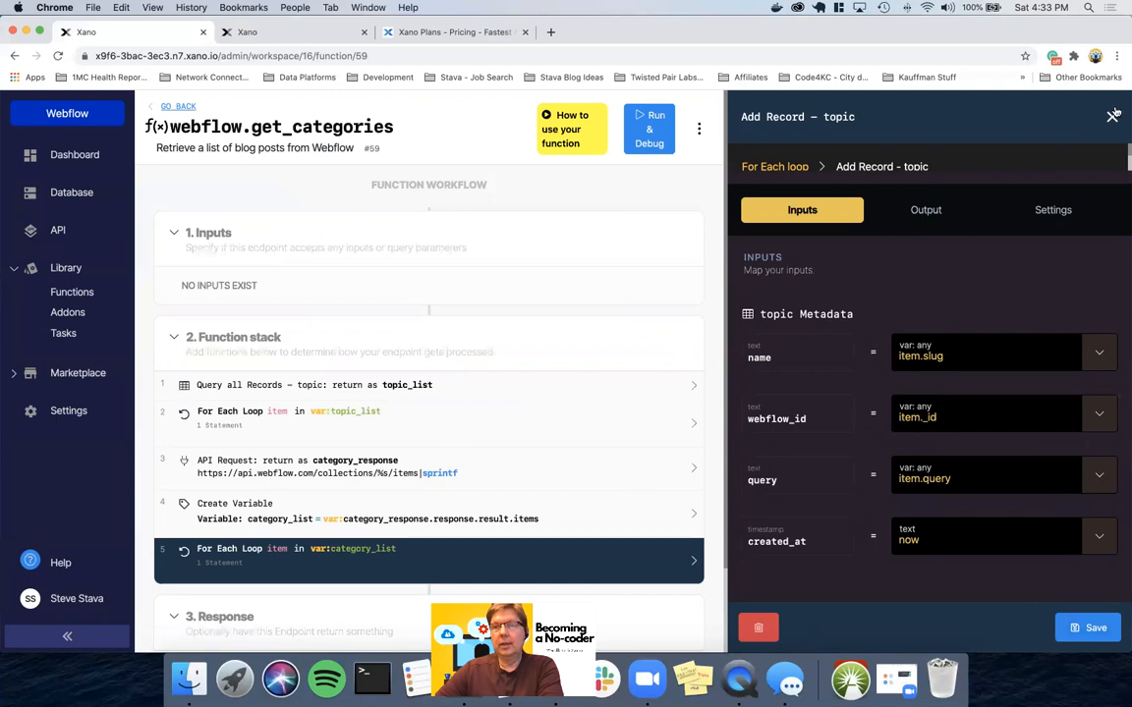
click(1111, 118)
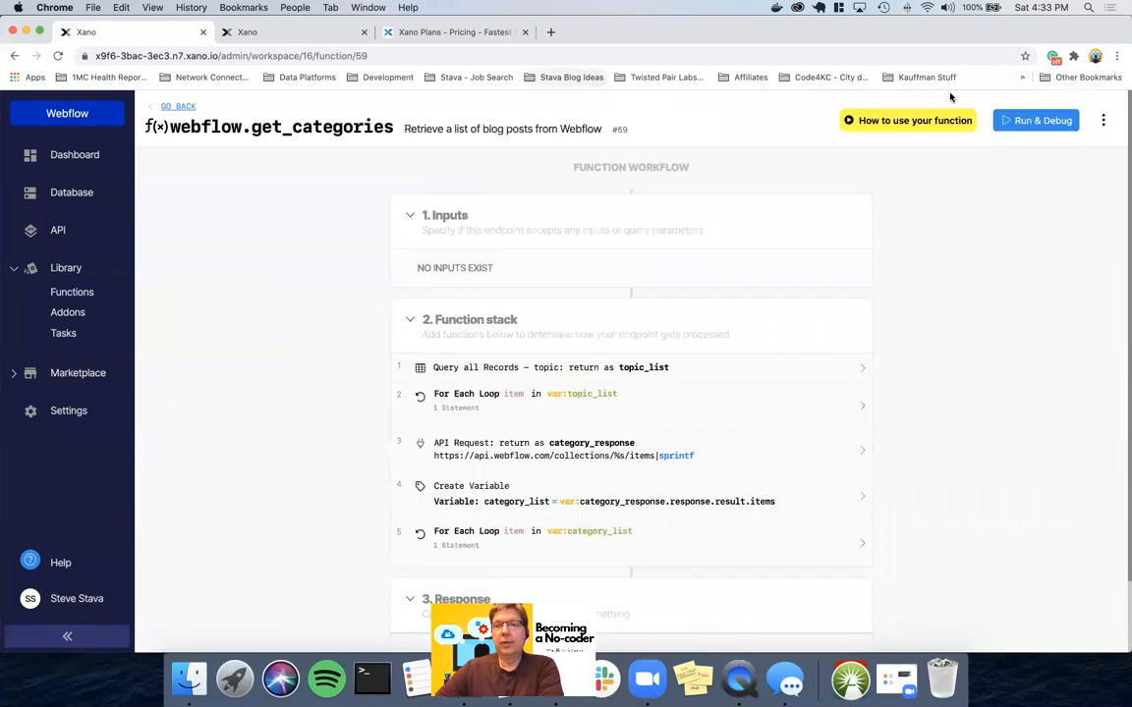
Run the complete webflow.get_categories function and reload the topic table to check its records
click(1031, 119)
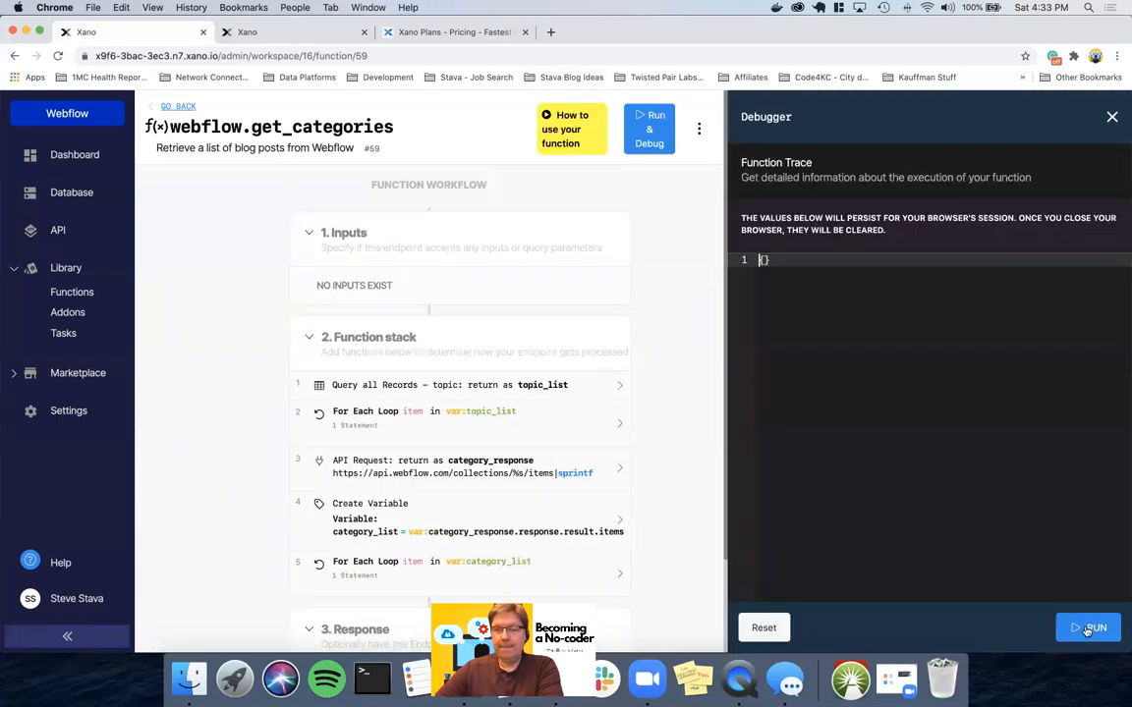
click(1087, 629)
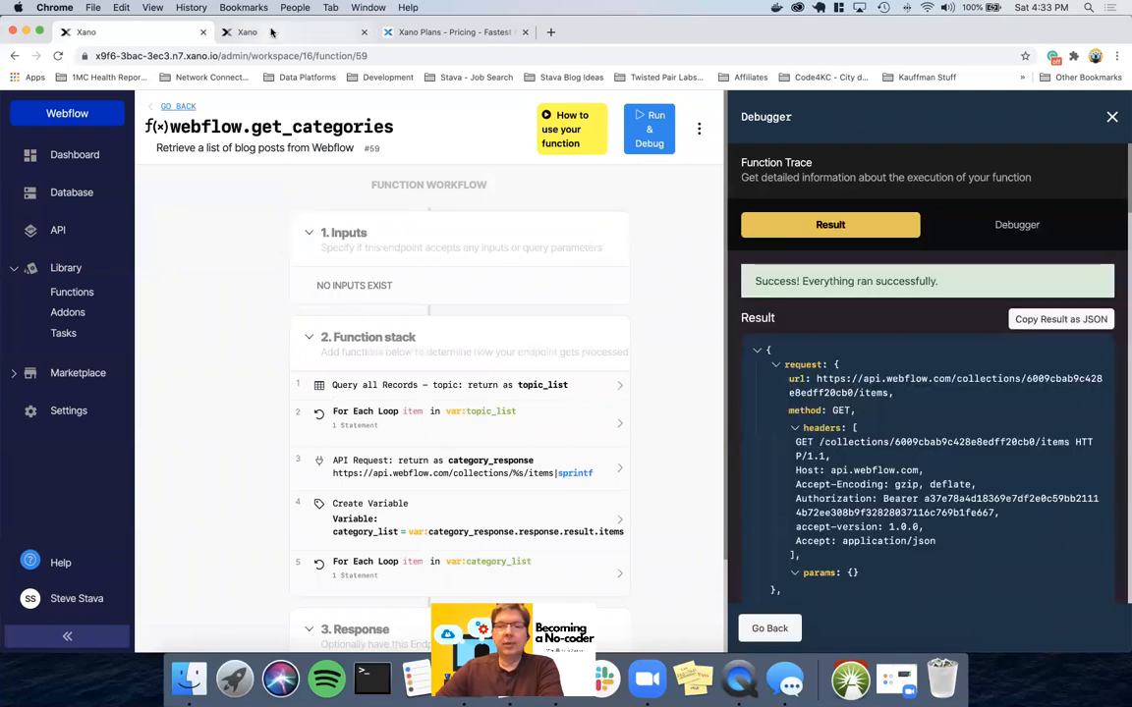
click(271, 33)
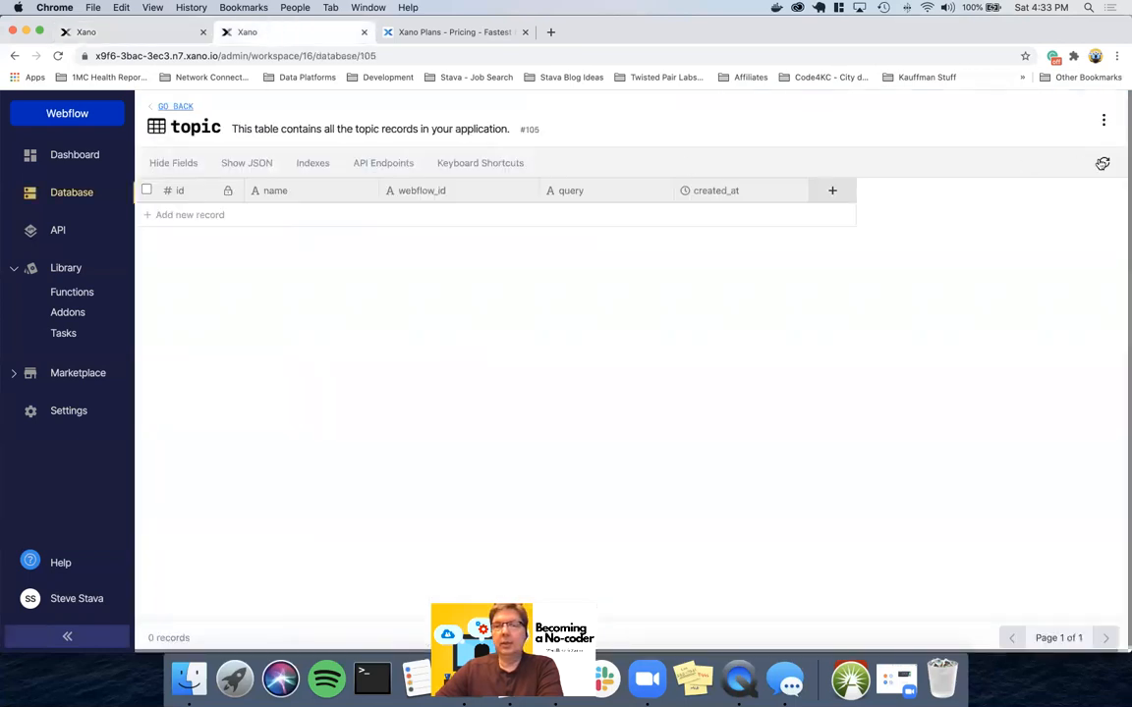
click(1103, 164)
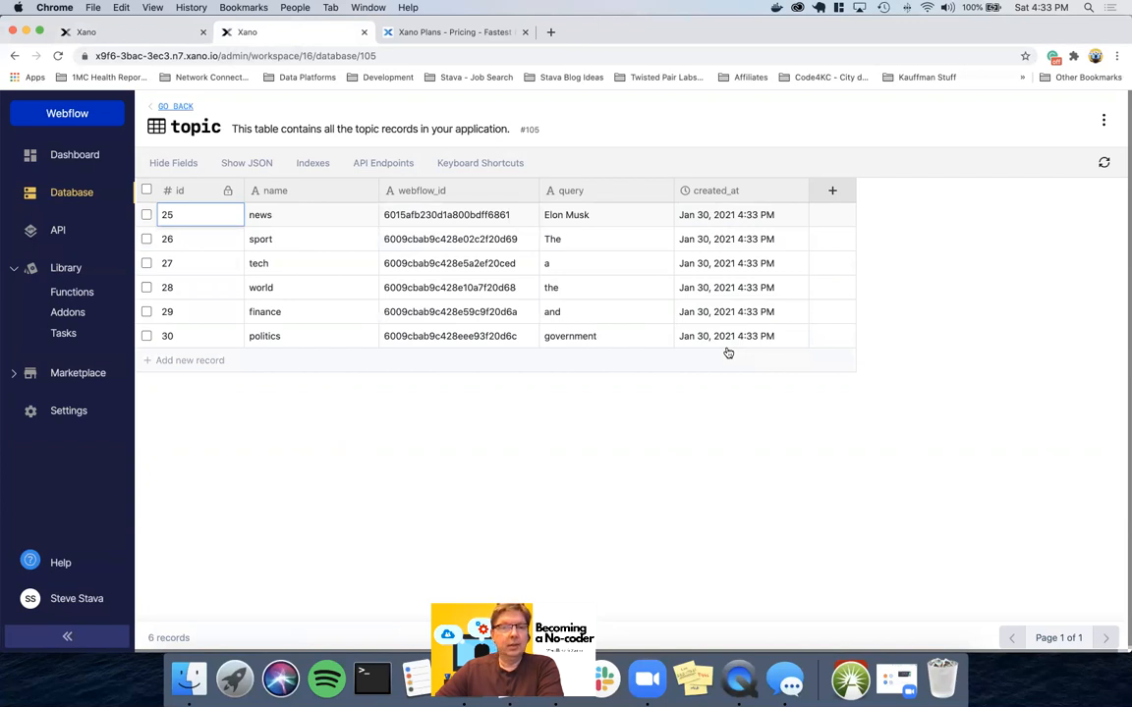
Compare the Categories collection in Webflow with the records in Xano's topic table and the function's debugger result
key(ctrl+Right)
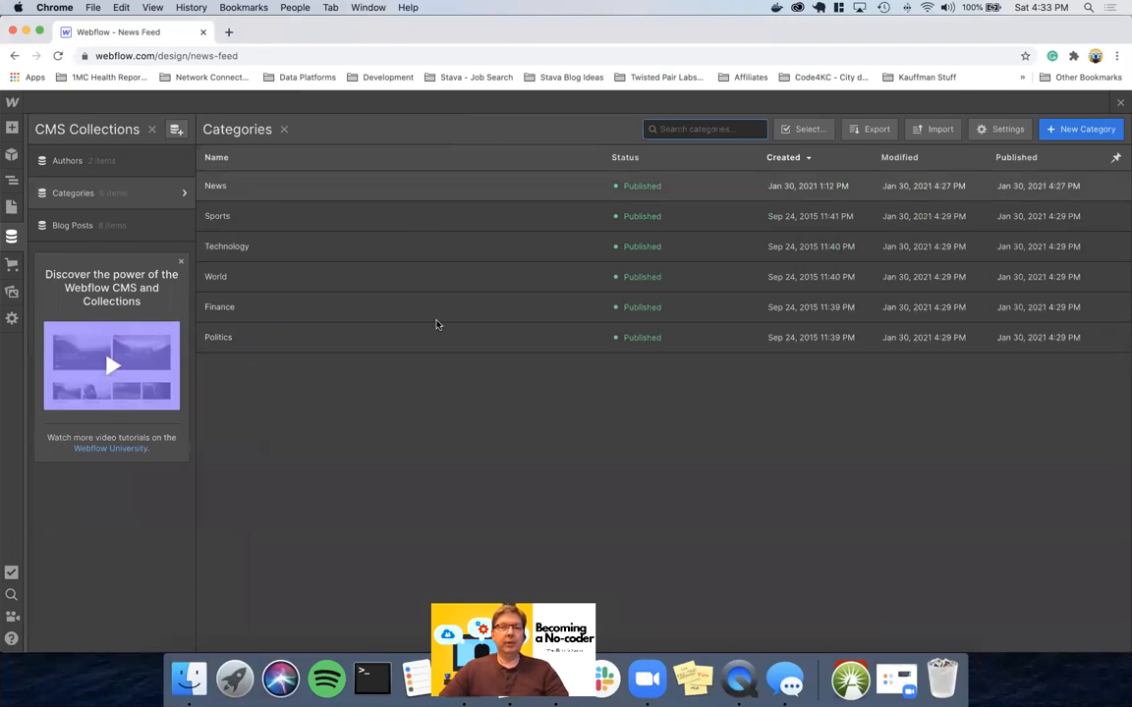
key(ctrl+Left)
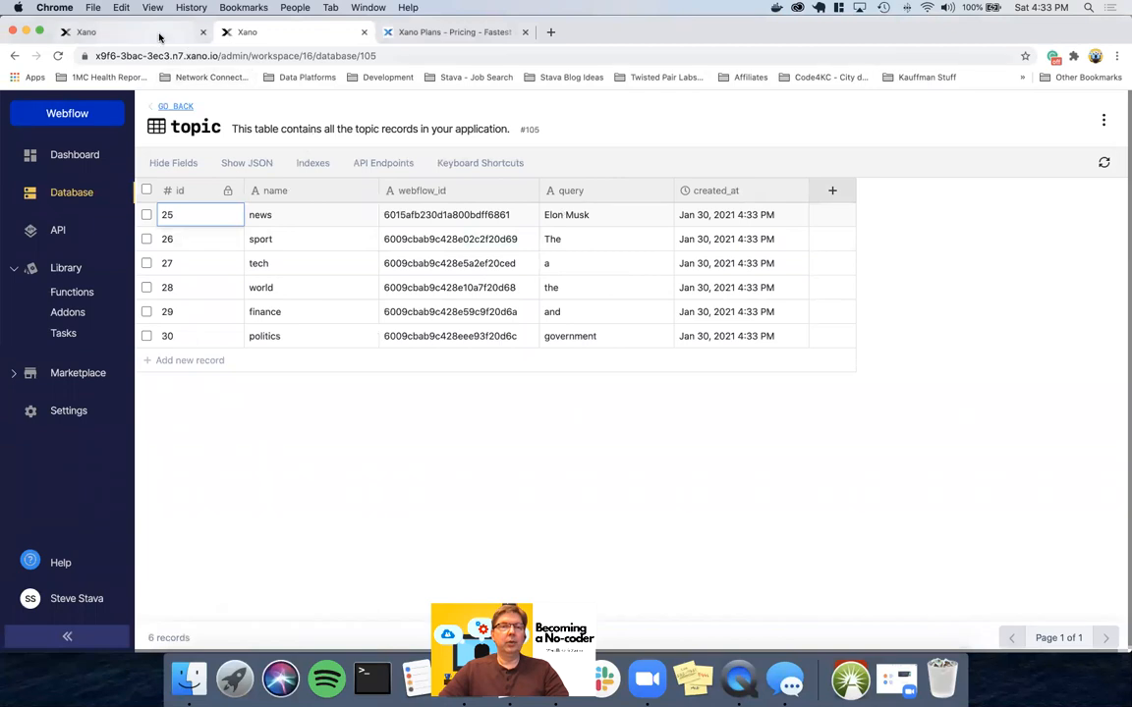
click(159, 36)
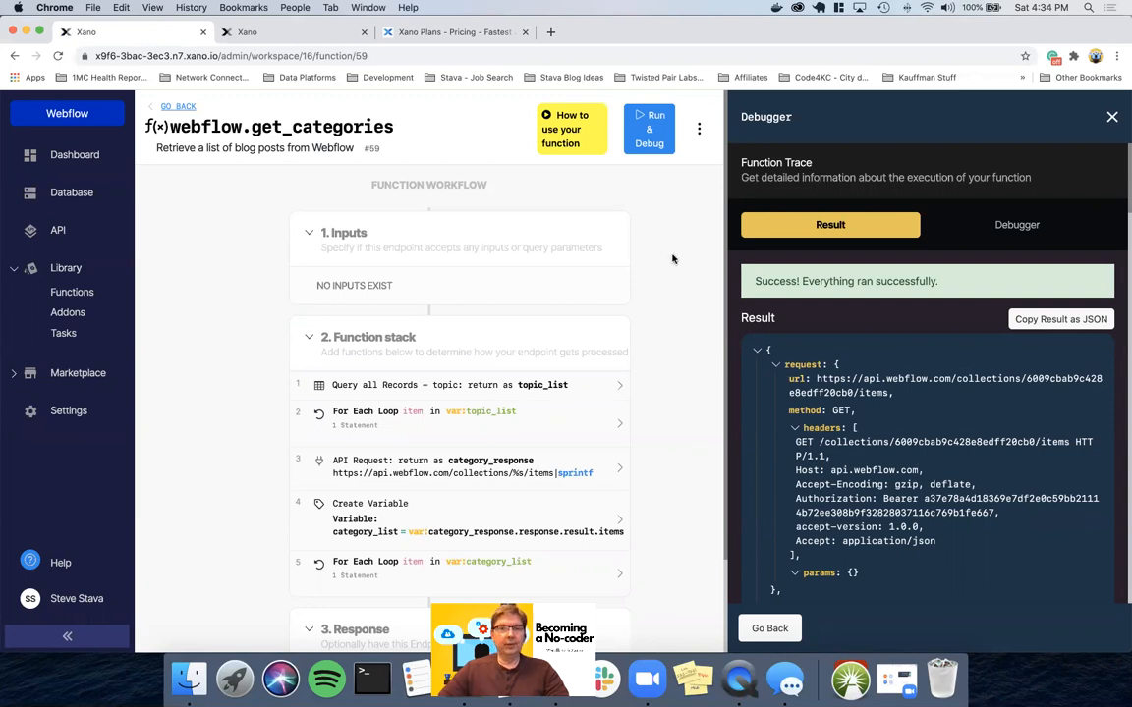
click(272, 37)
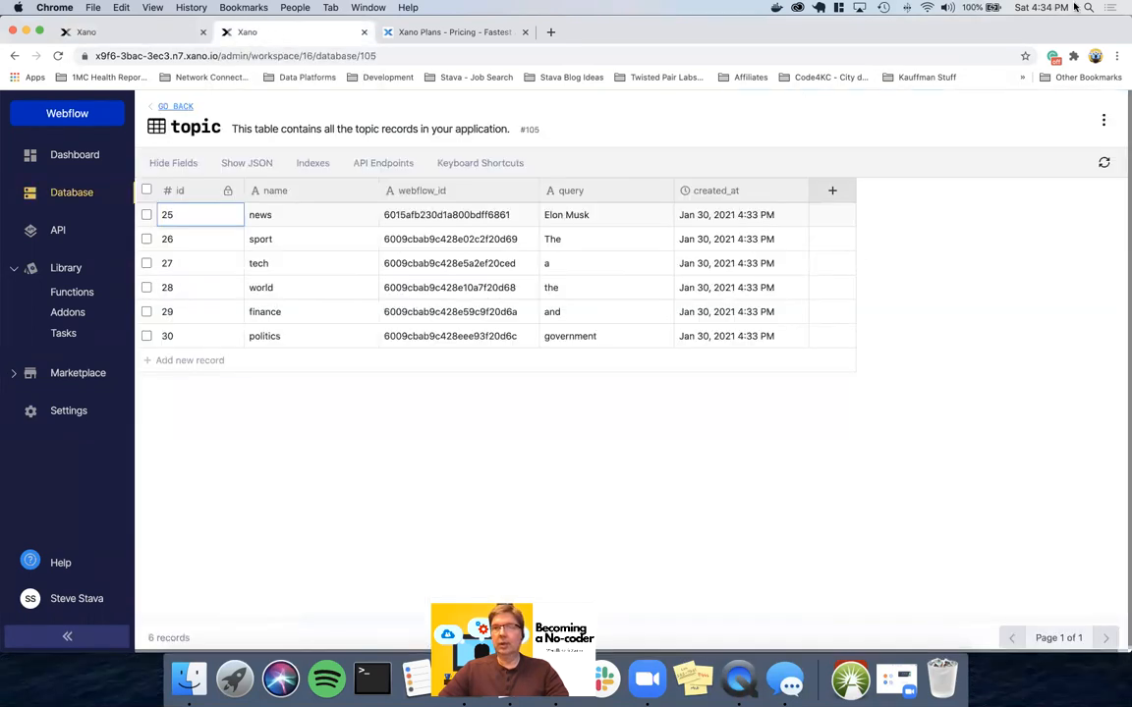
Run webflow.get_categories again from the debugger with empty input
click(148, 39)
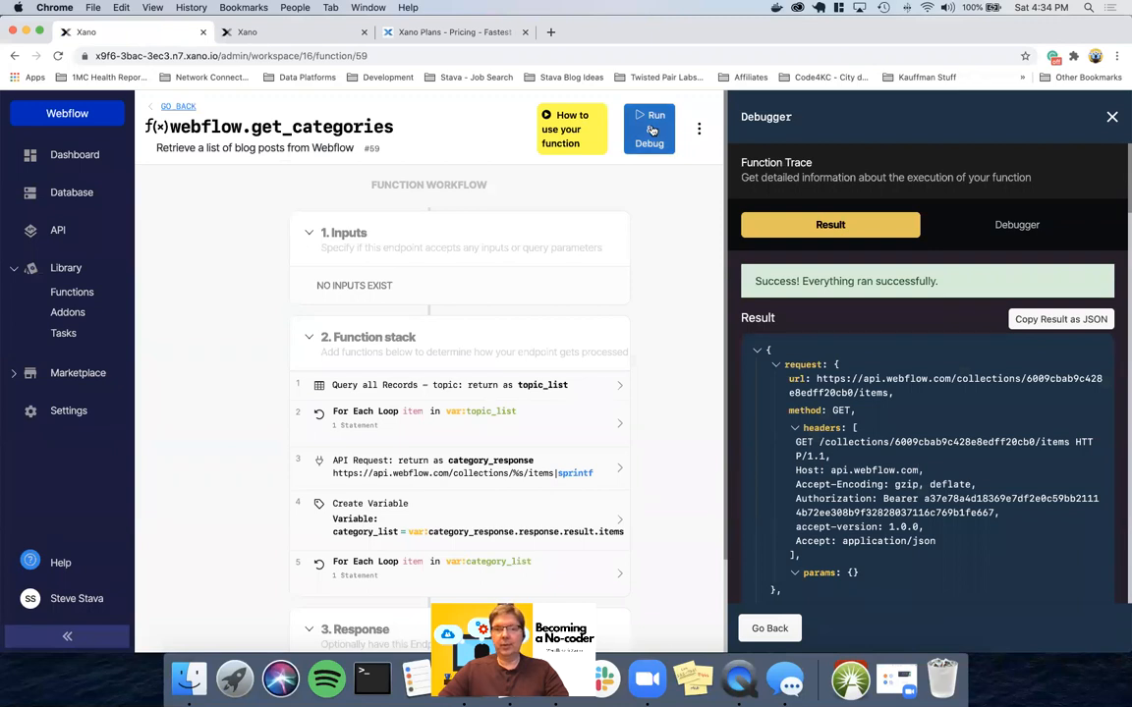
click(766, 627)
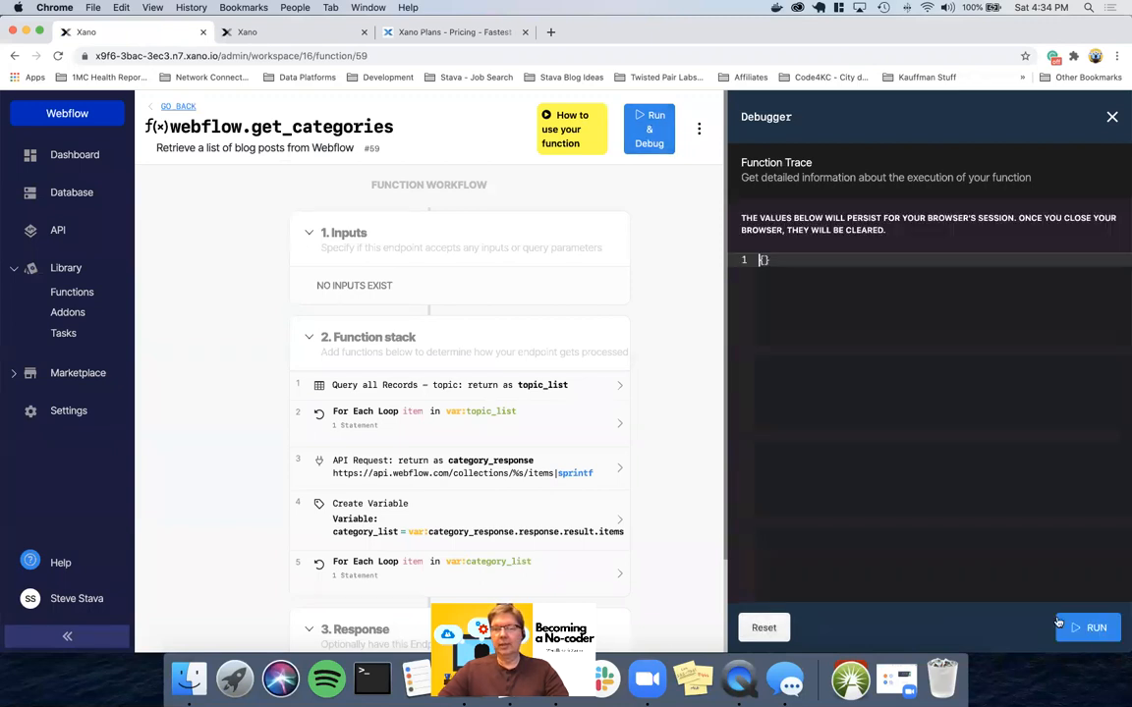
click(1086, 627)
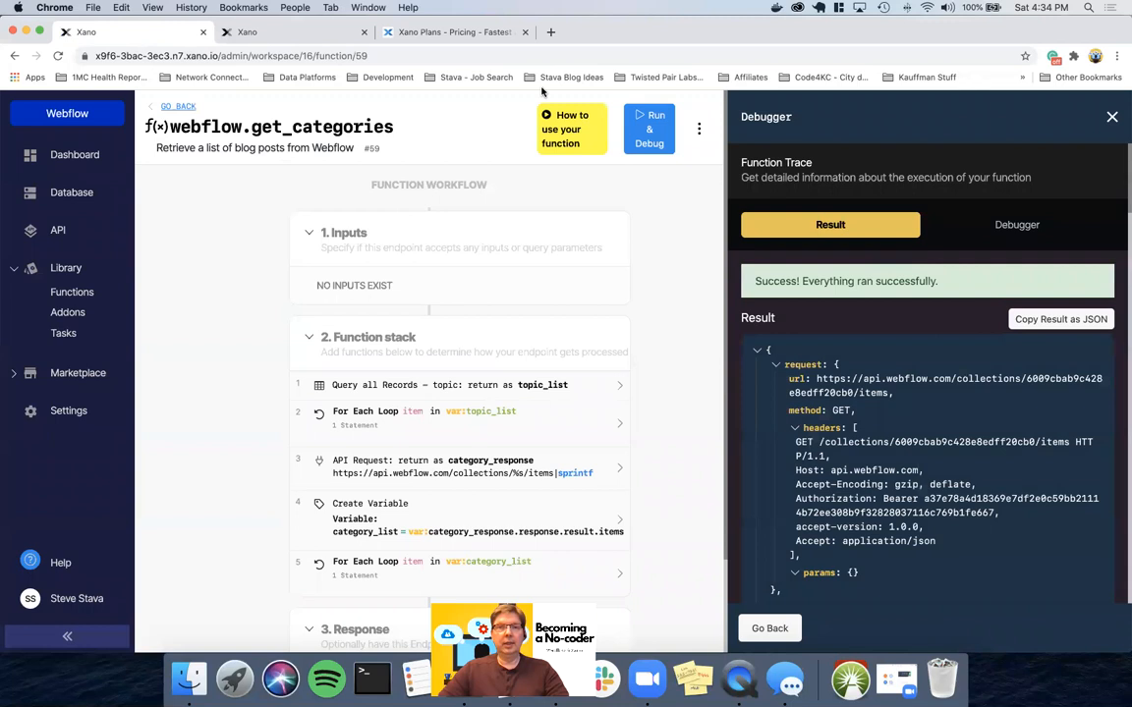
Reload the topic table to check its records, and return to the webflow.get_categories function
click(300, 39)
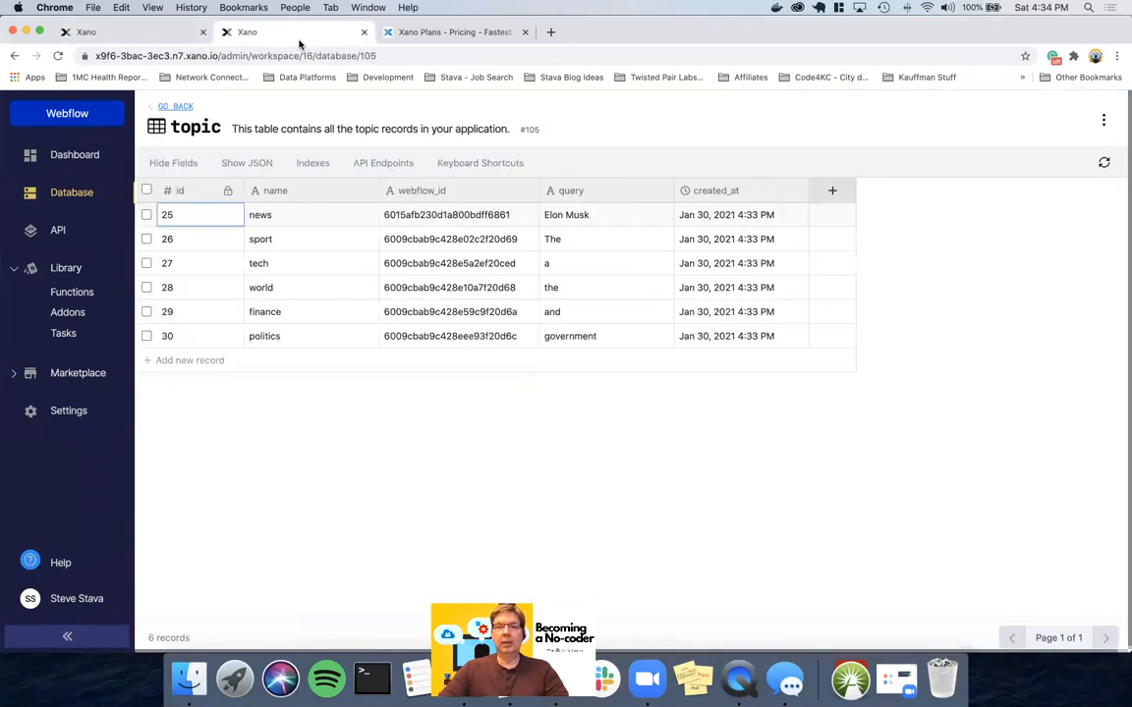
click(1103, 164)
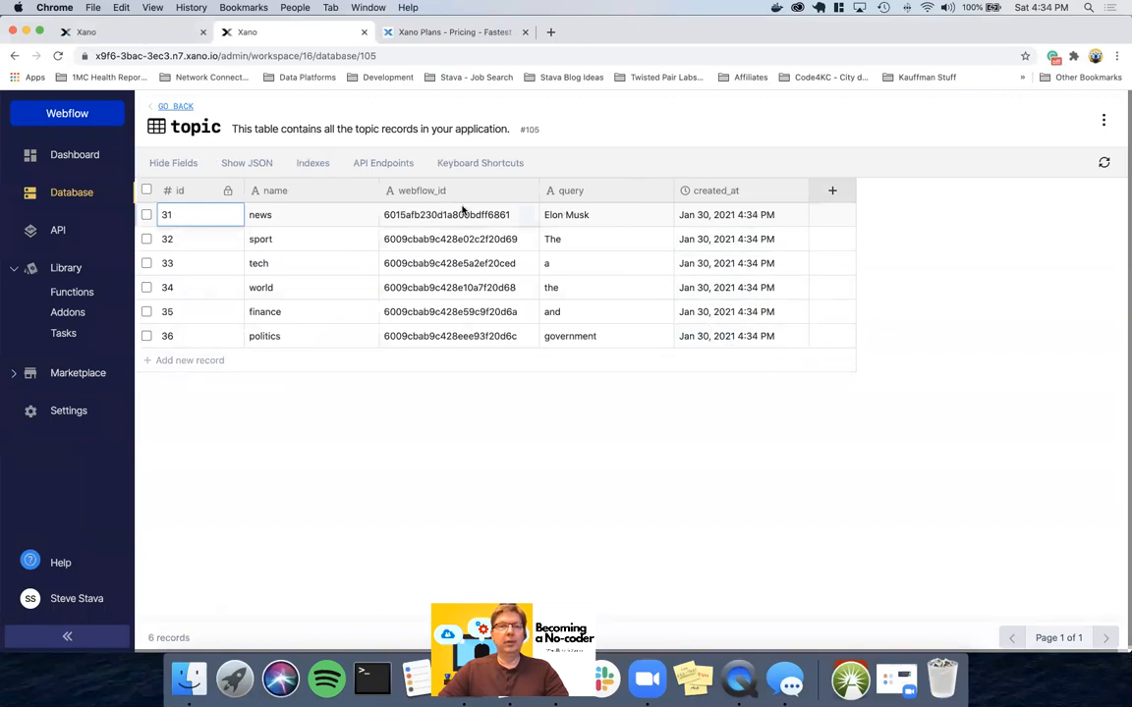
click(127, 35)
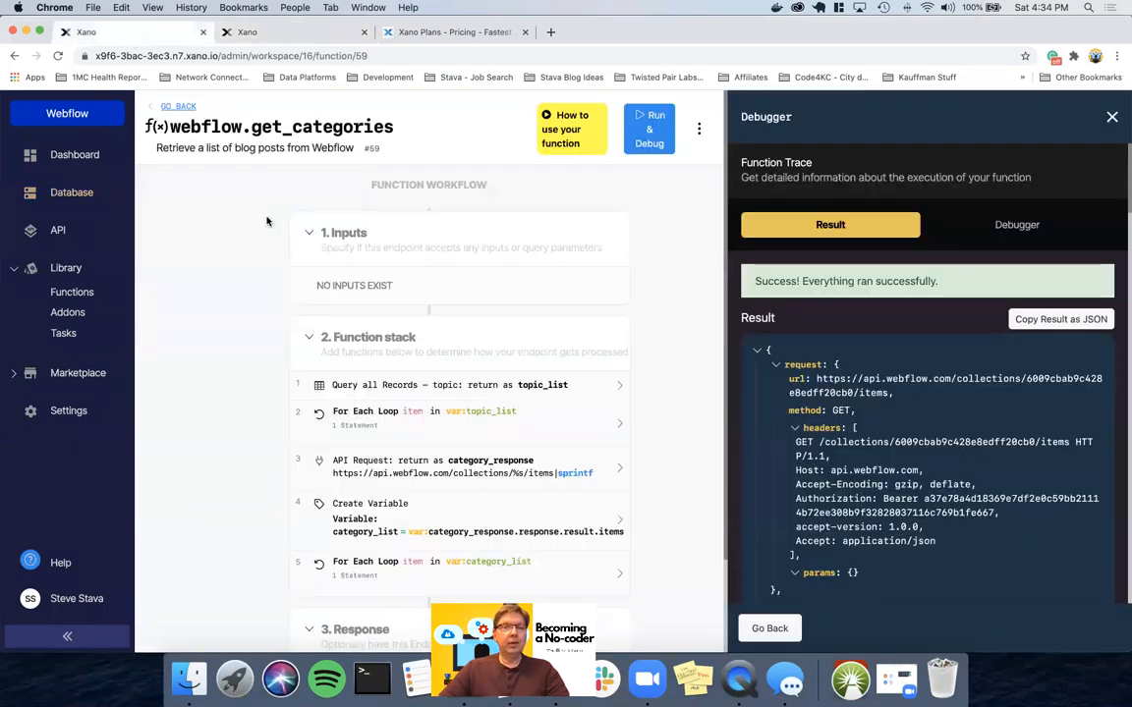
Start a new background task in the library and name it webflow.news_publish
click(64, 333)
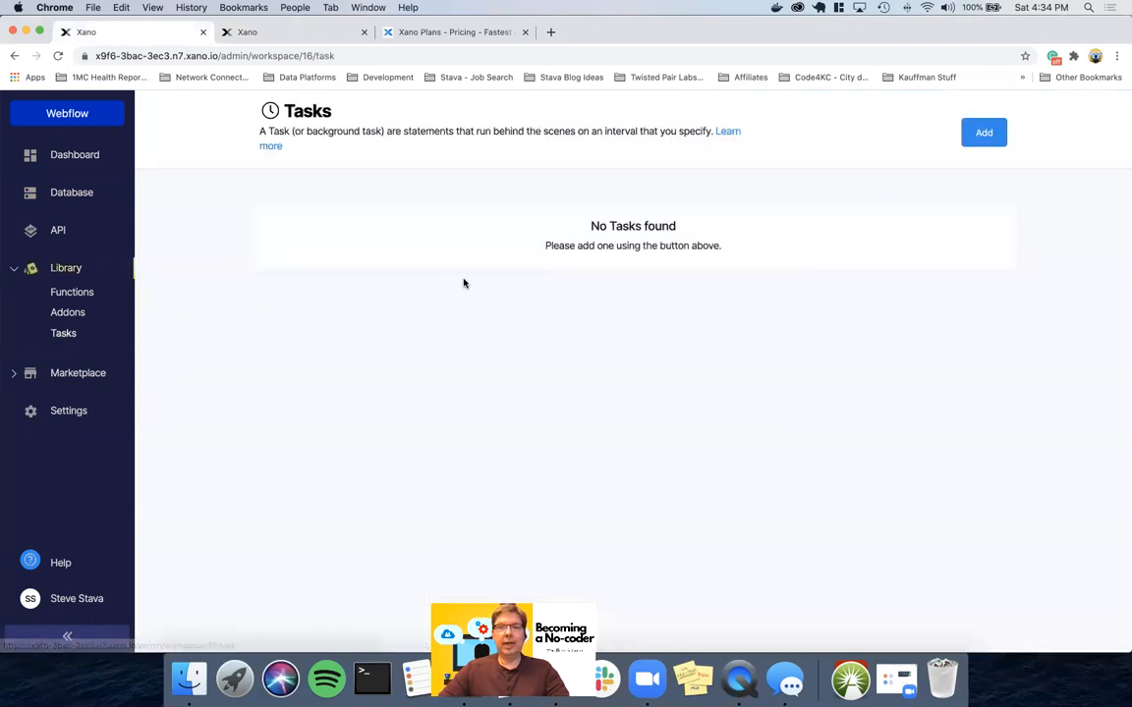
click(982, 133)
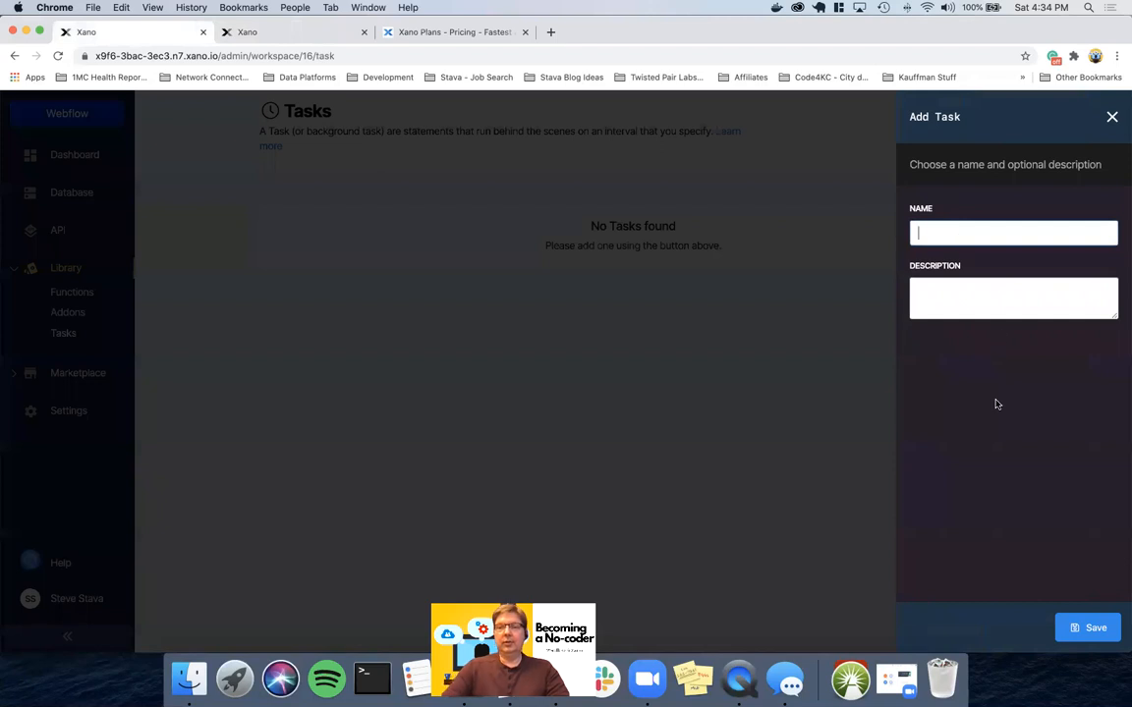
text(webf)
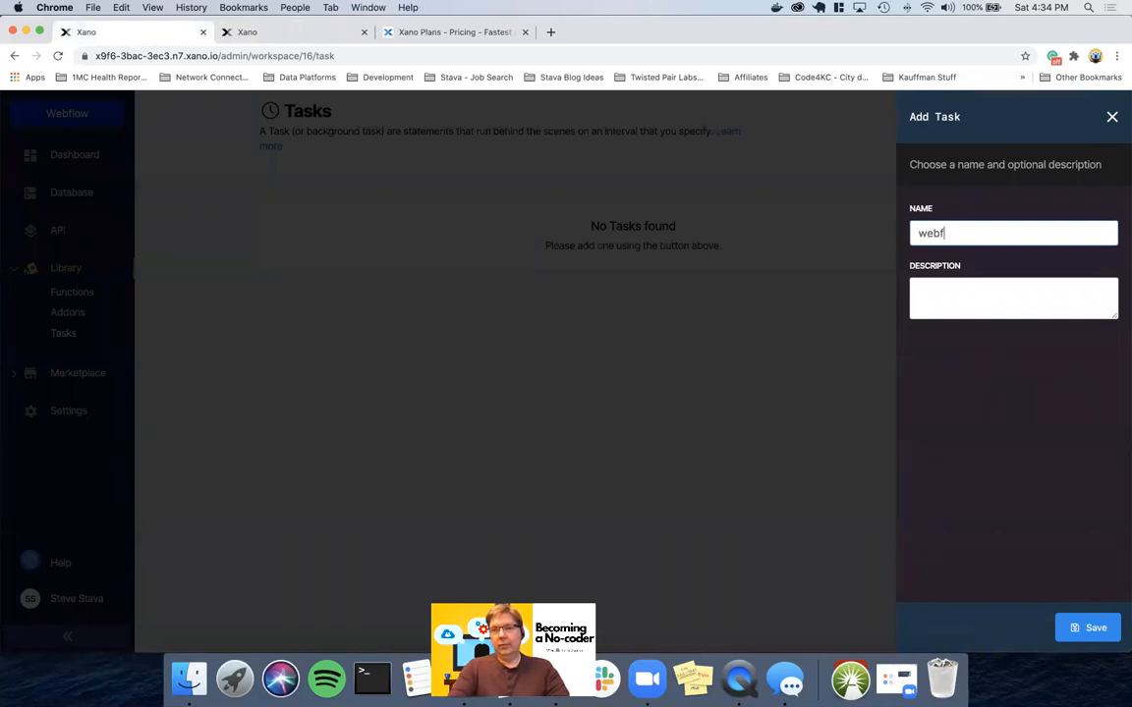
text(low_news_pub)
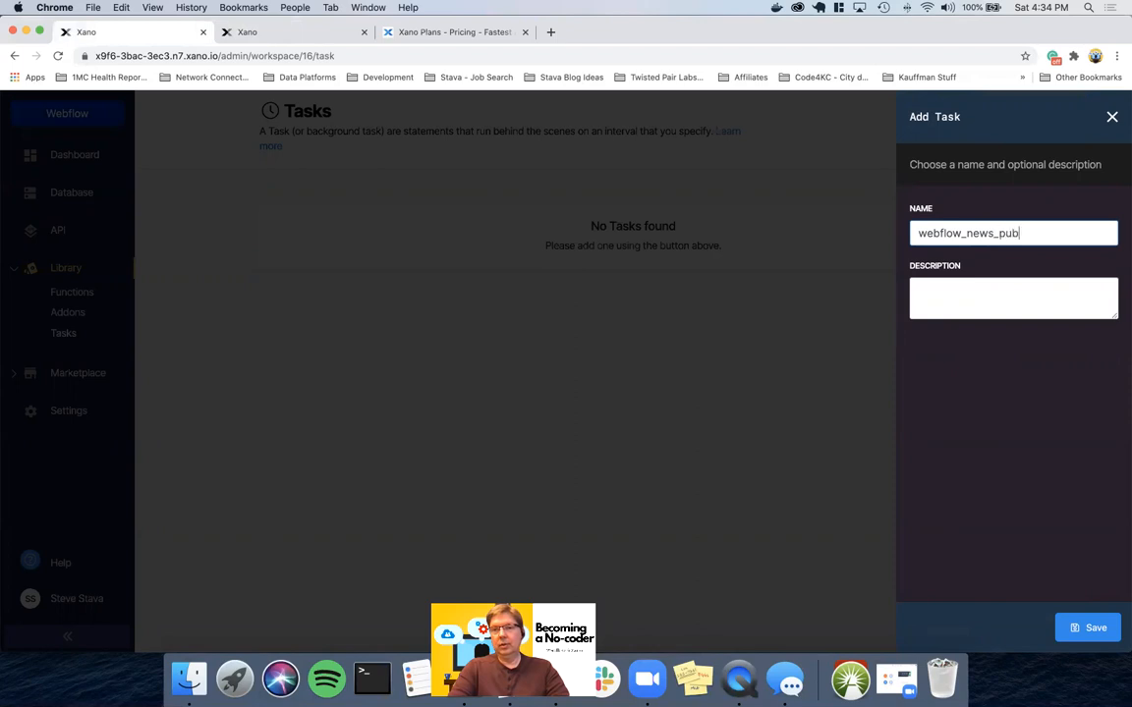
key(BackSpace)
key(BackSpace)
key(BackSpace)
key(BackSpace)
key(BackSpace)
key(BackSpace)
key(BackSpace)
key(BackSpace)
key(BackSpace)
key(BackSpace)
text(w.news_publish)
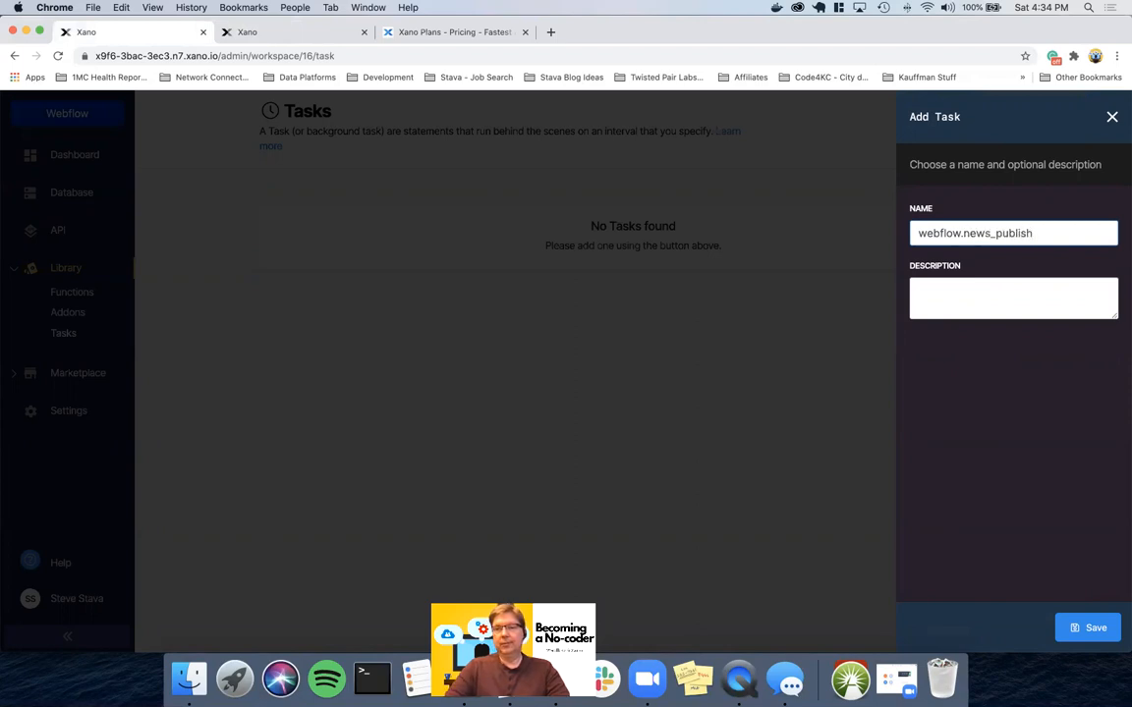
Begin the task description with "This will setup the Xano environment to call and get articles for all Topics/Categories identifie in Webflow and then"
click(968, 284)
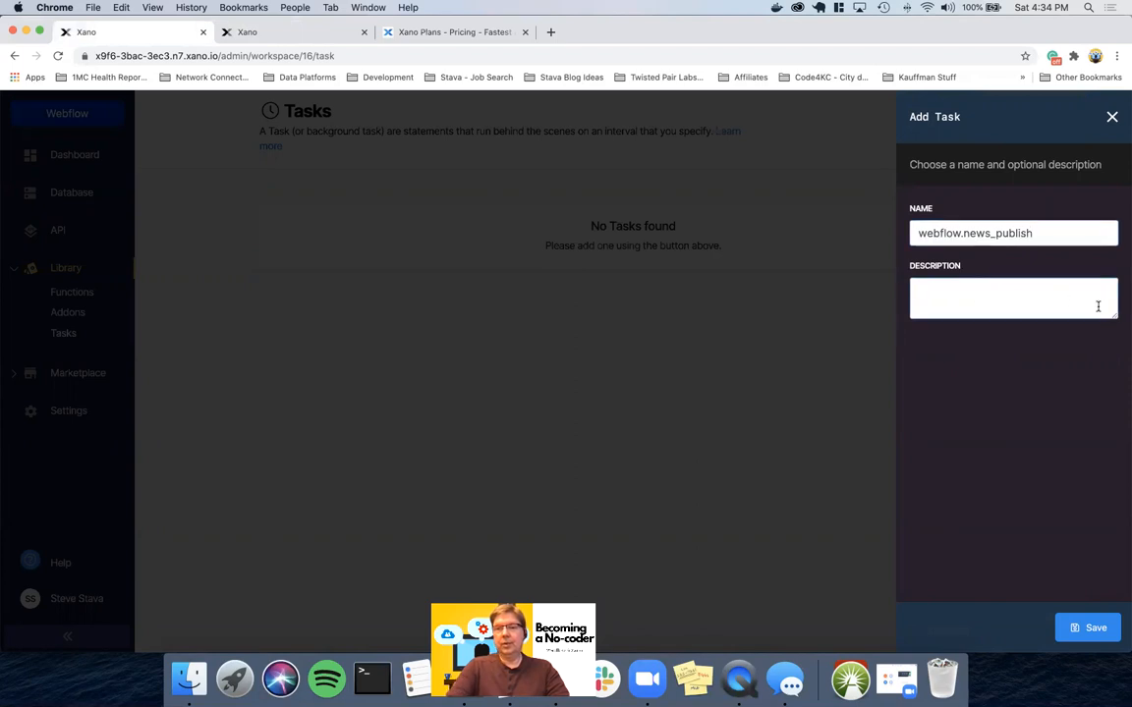
text(This )
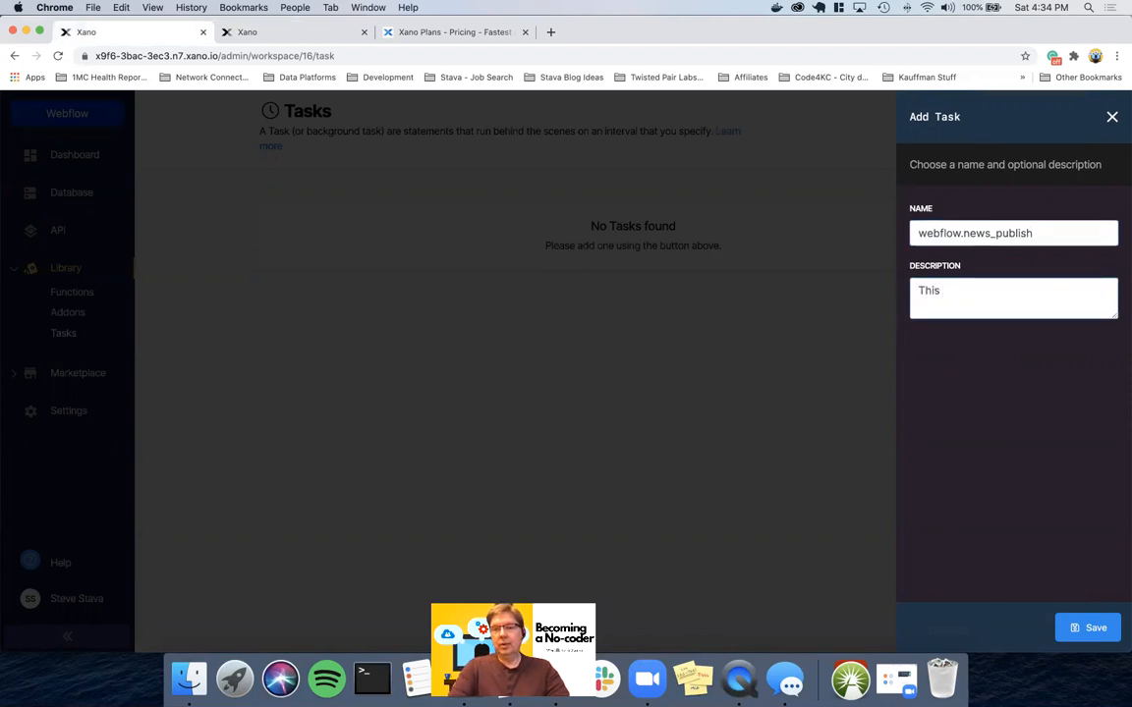
text(will setup the Xano env)
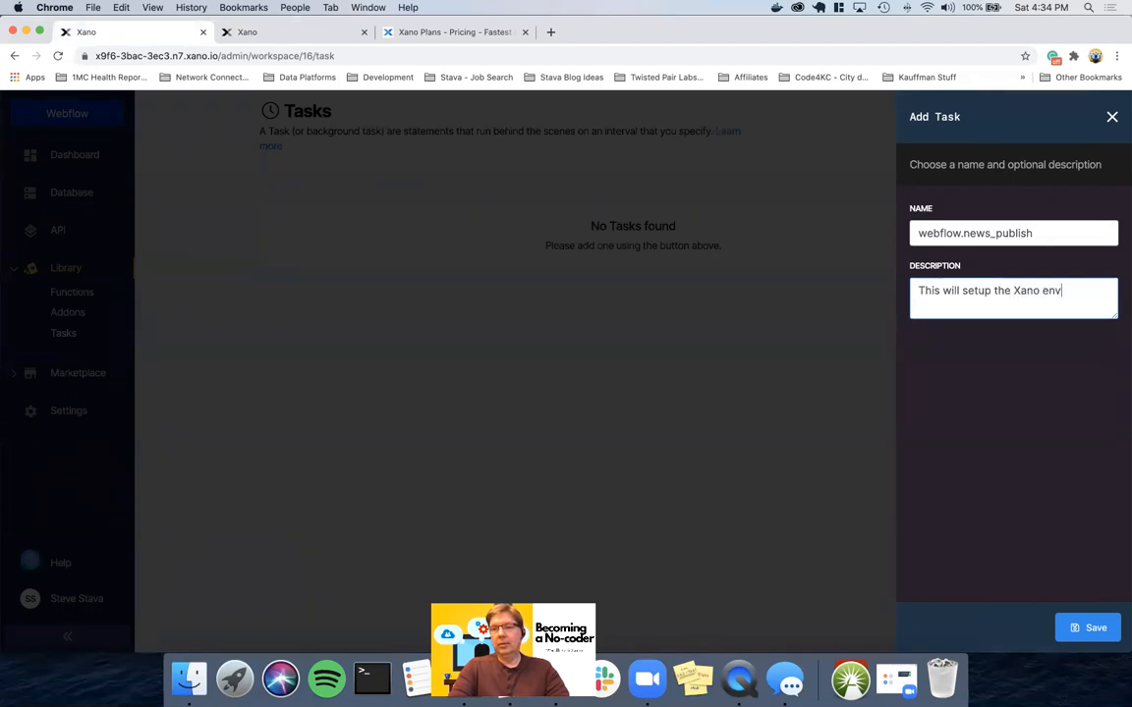
text(ironment)
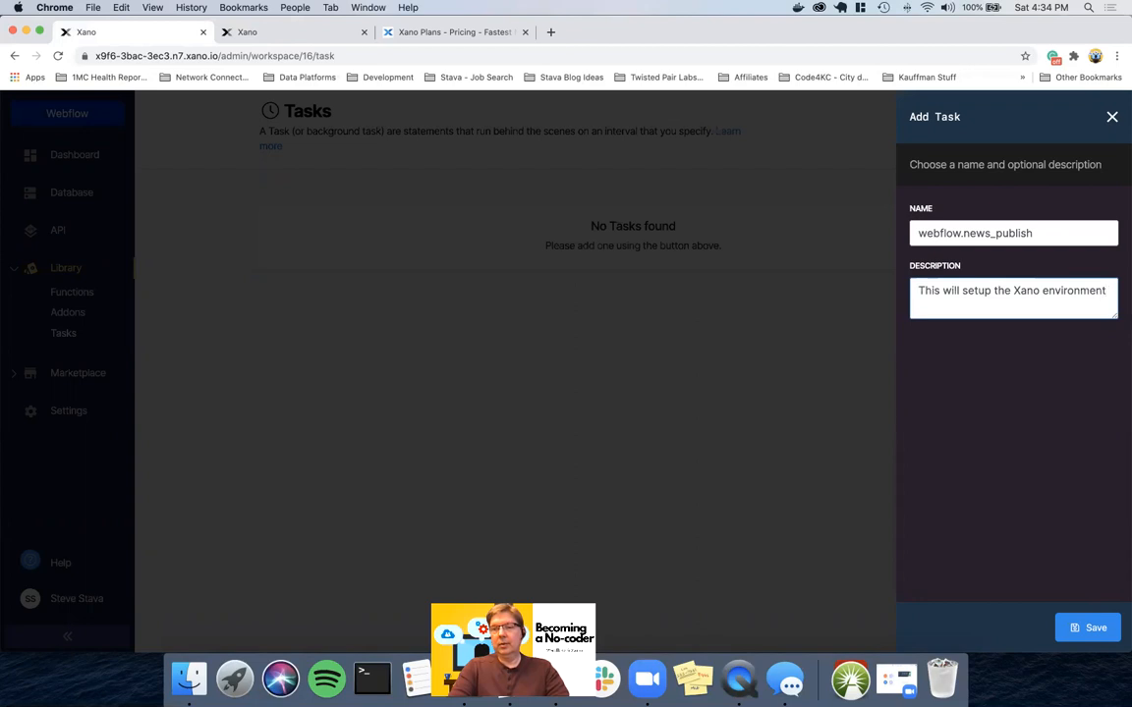
text( to call a)
text(nd get article)
text(s)
key(BackSpace)
key(BackSpace)
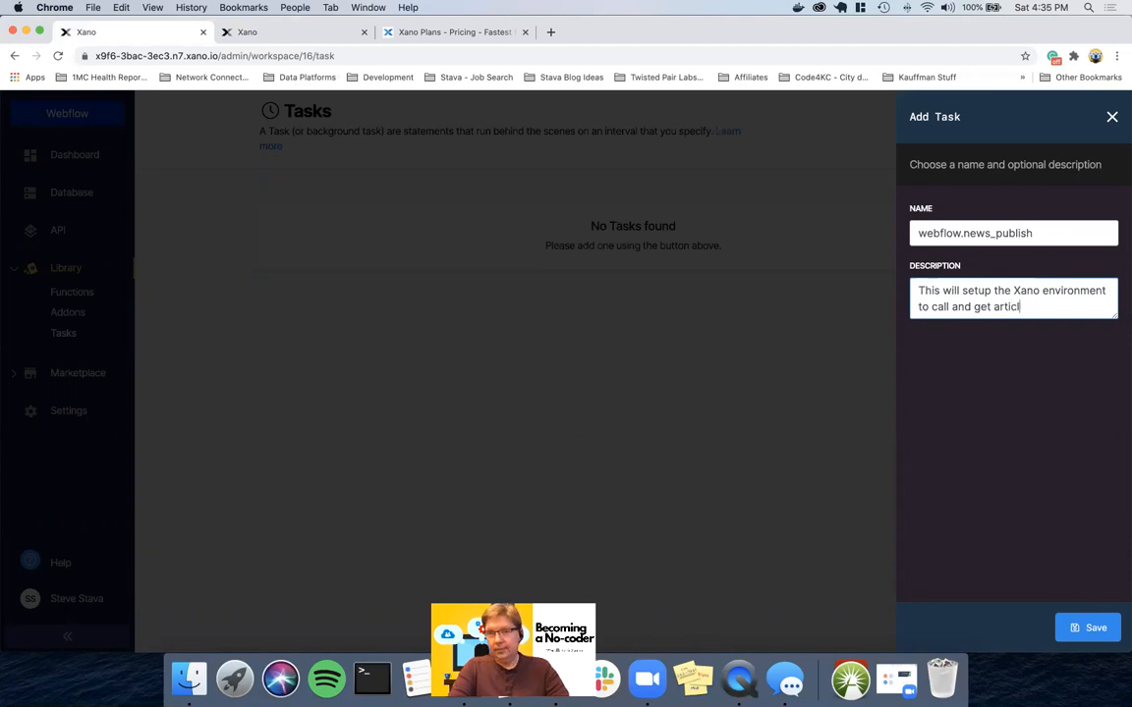
text(es for a)
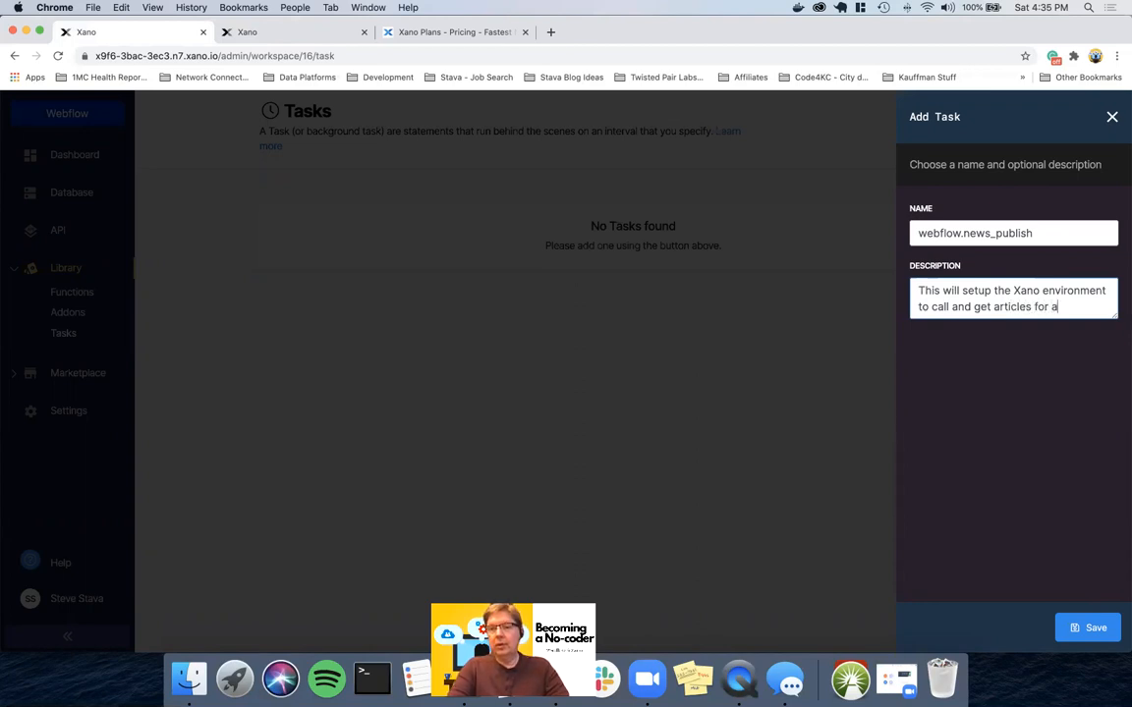
text(ll Topics/Categories identifie in W)
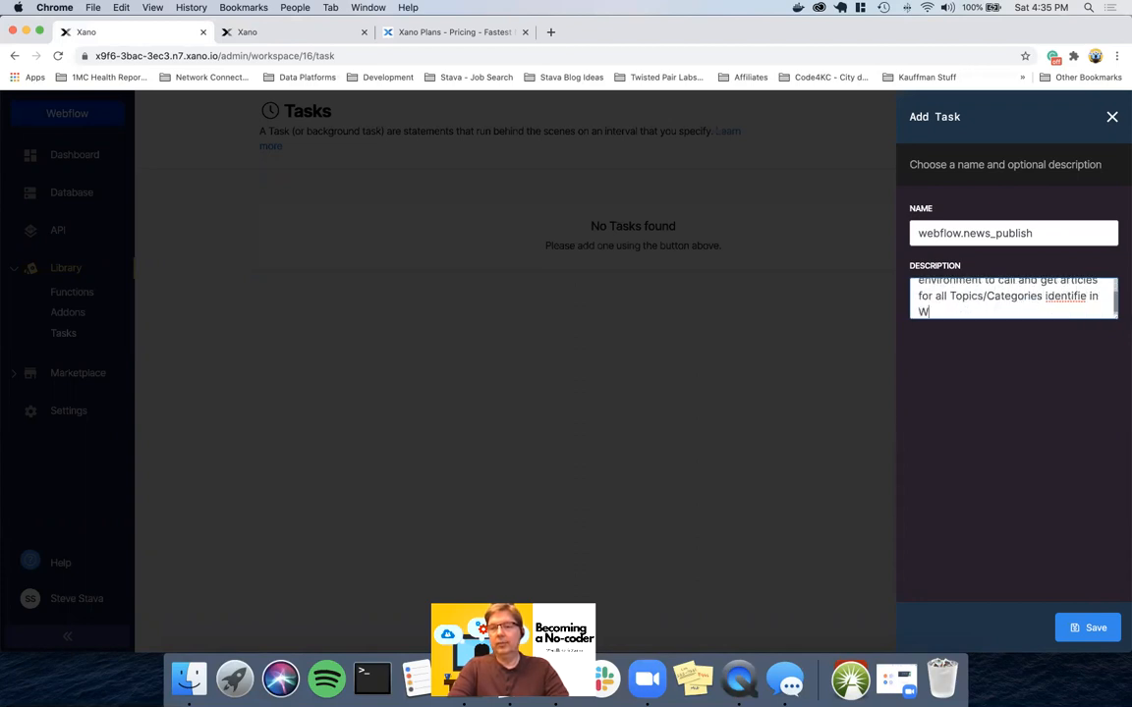
text(ebflow and then)
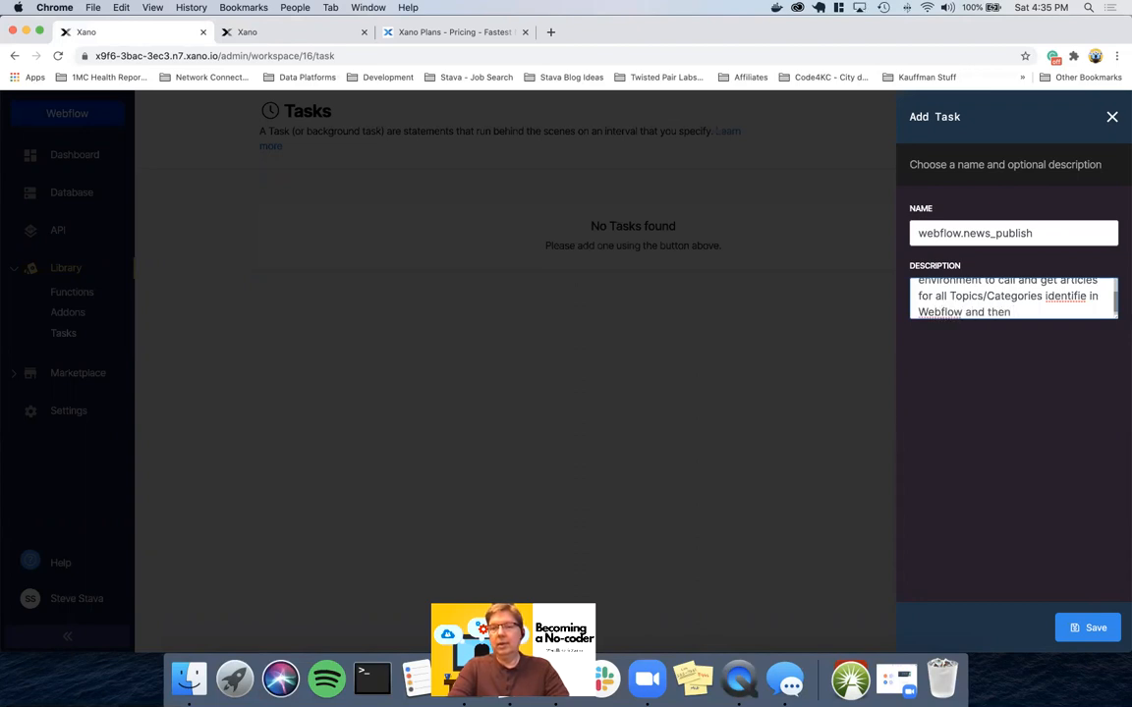
Complete the task description with "post those articles to Webflow and they will be associated with their category"
text( post those articles to Webflow)
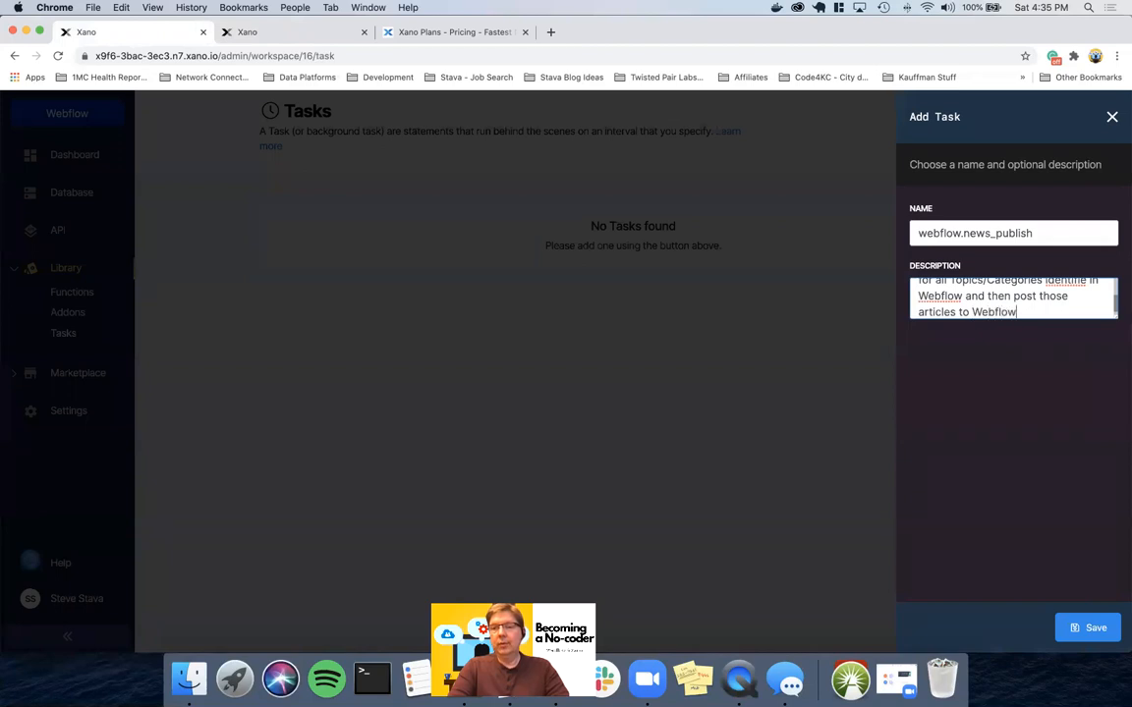
text( and they will be associ)
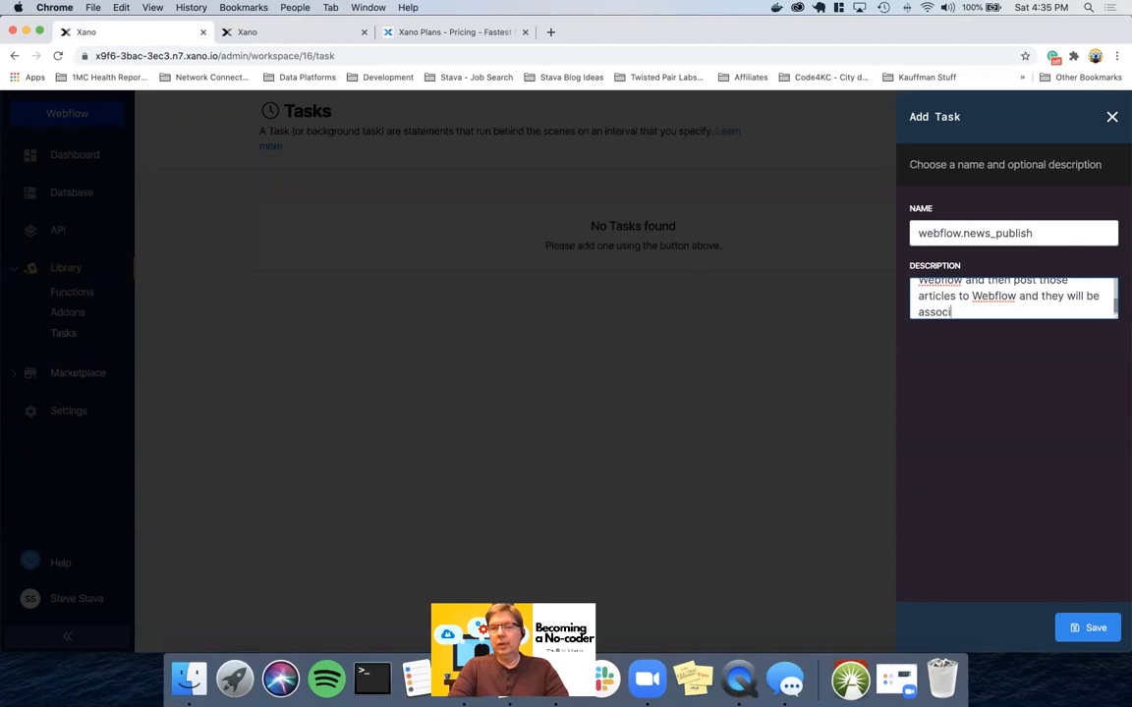
text(ated with their category)
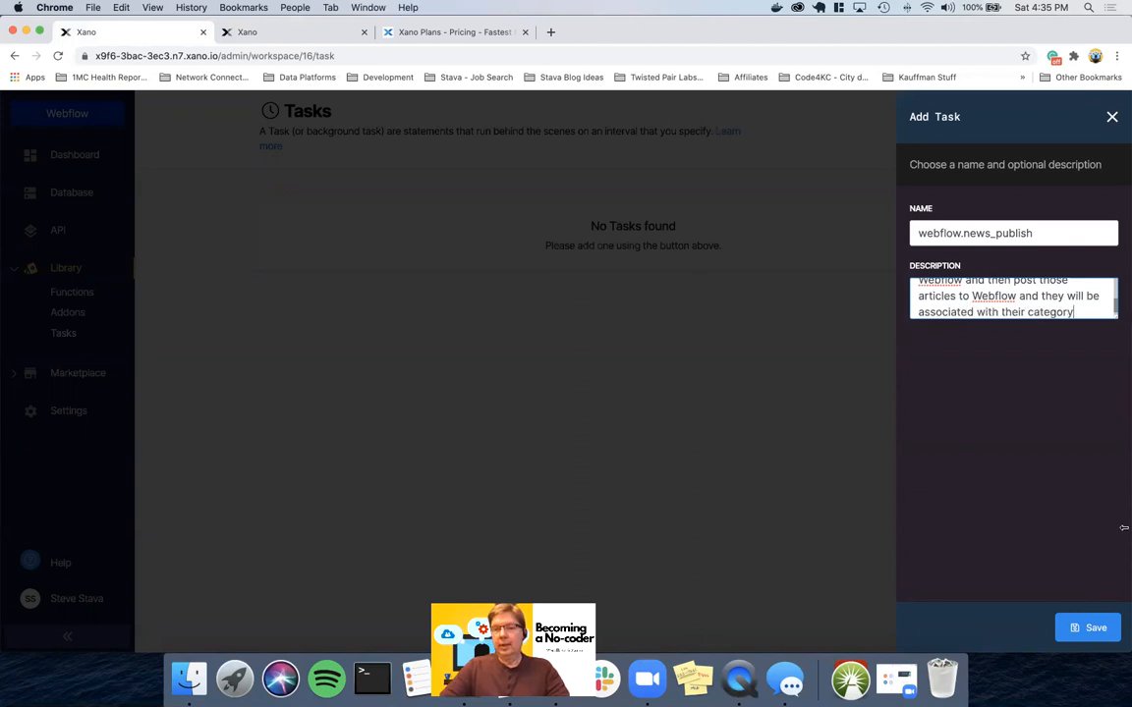
Correct "identifie" to "identified" in the task description and save the new task
key(Up)
key(Up)
key(Up)
key(Up)
key(Down)
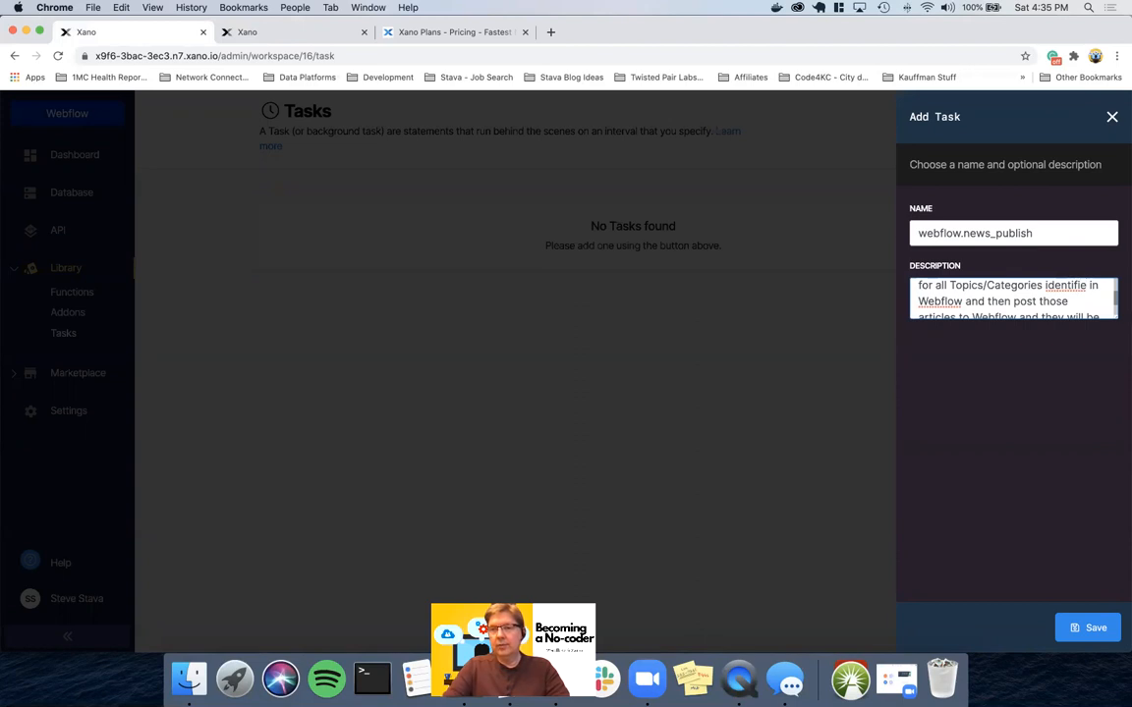
text(d)
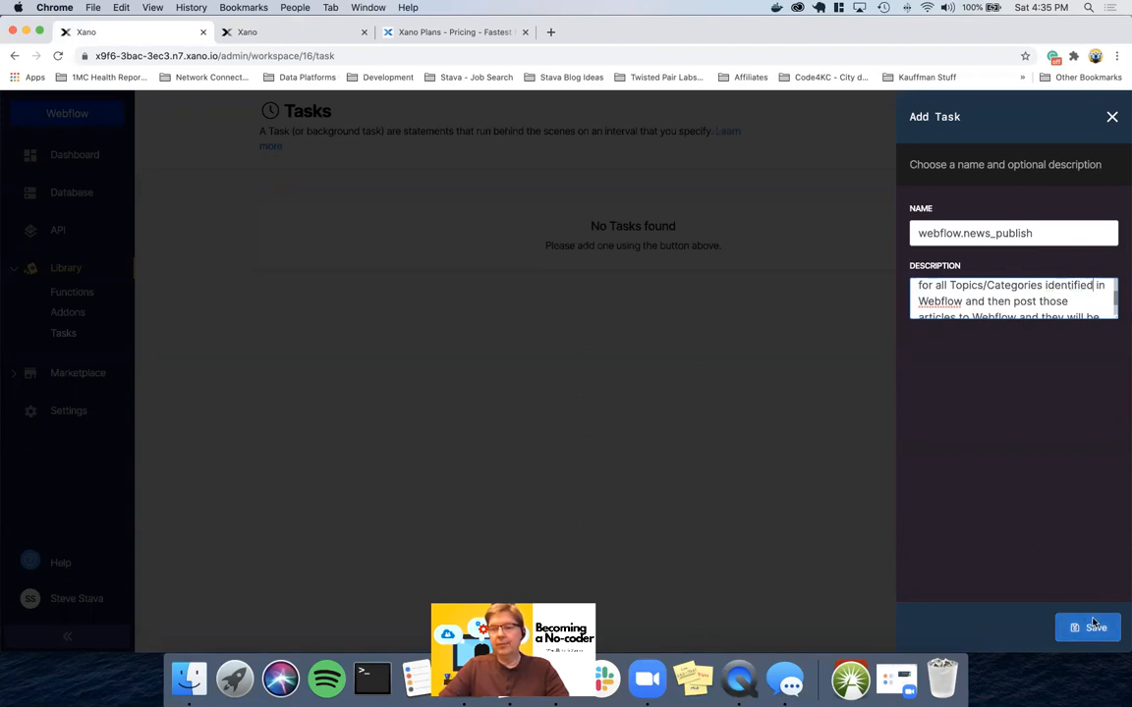
click(1074, 627)
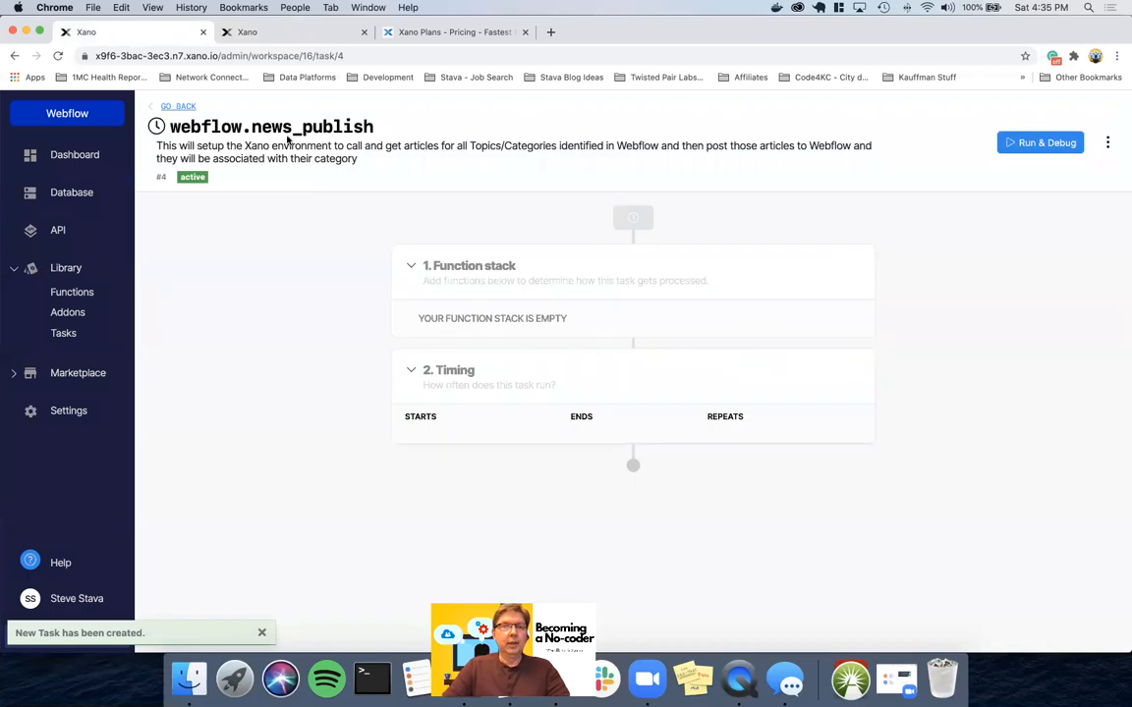
Add the custom function webflow.get_categories to the function stack of the webflow.news_publish task
mouse_move(473, 321)
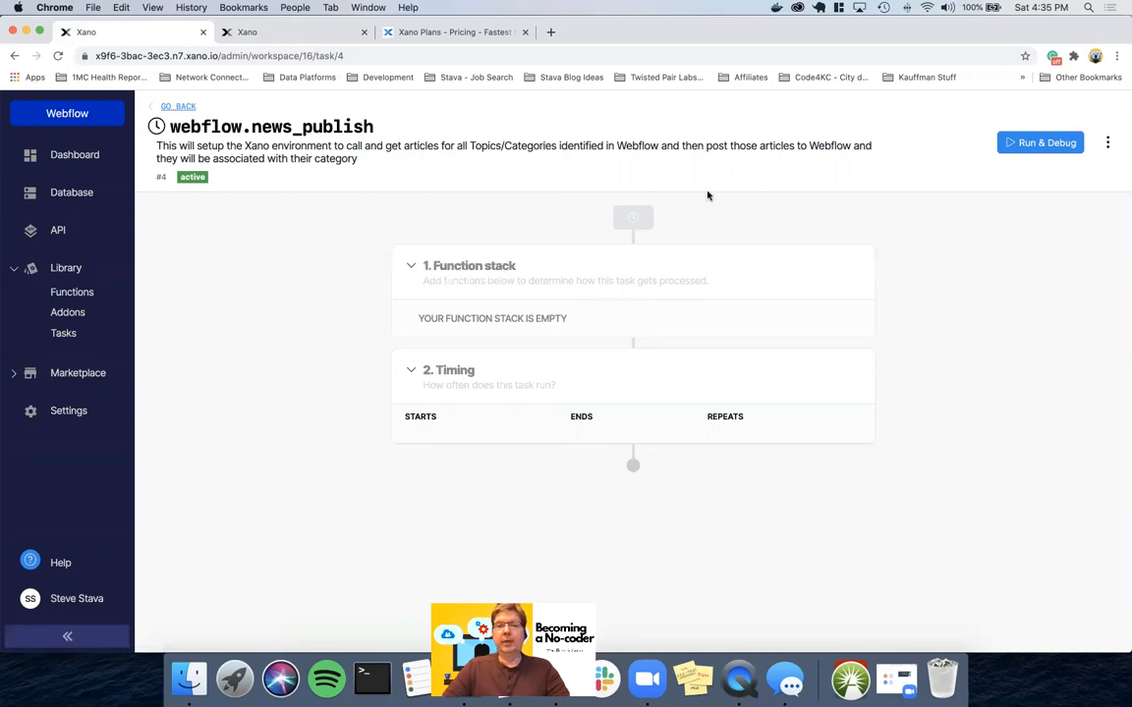
mouse_move(457, 263)
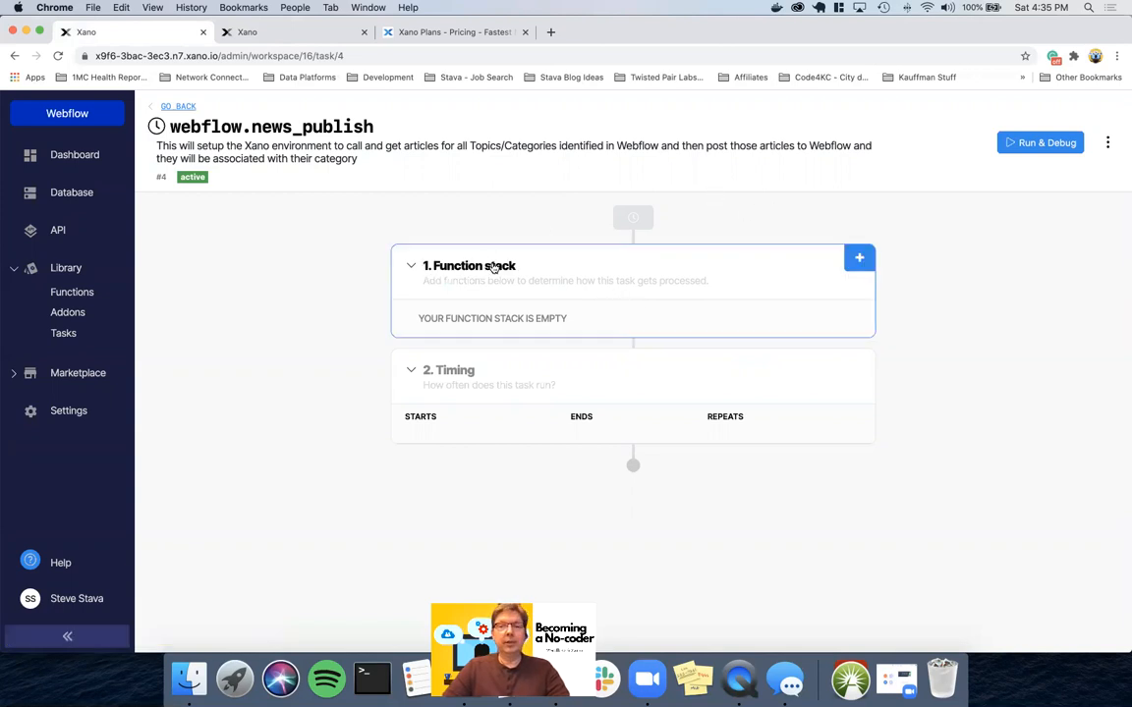
click(859, 260)
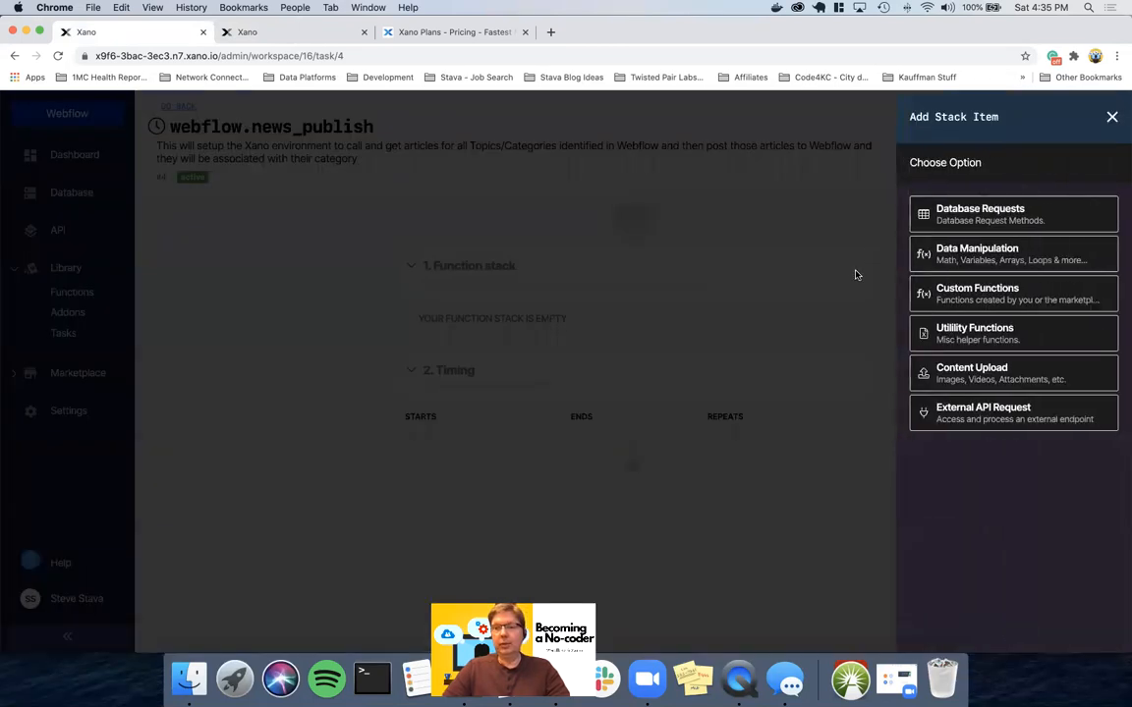
click(961, 294)
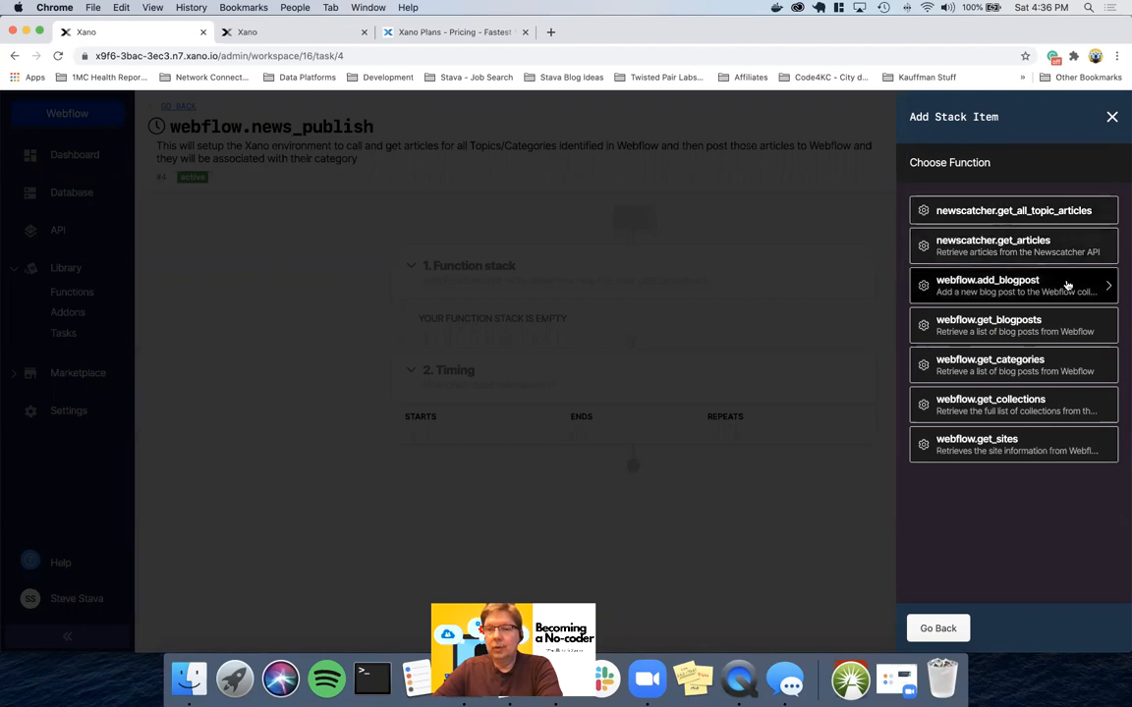
click(1017, 368)
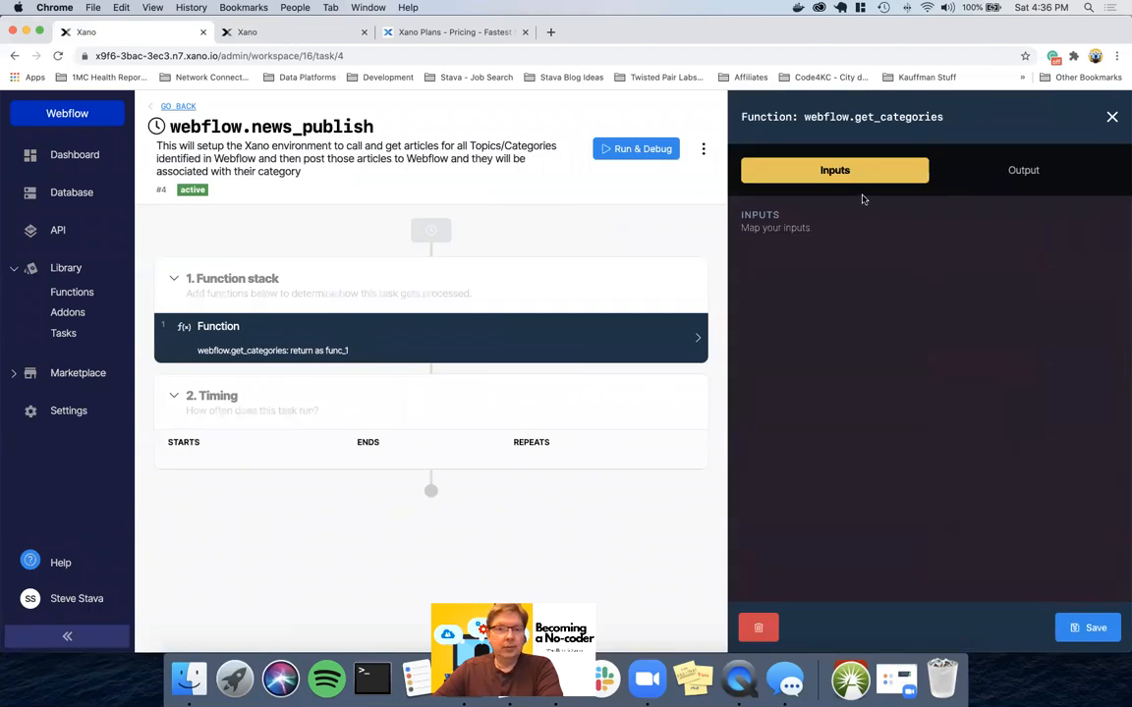
Set the return variable of the webflow.get_categories call to retrieved_categories and save the statement
click(1026, 171)
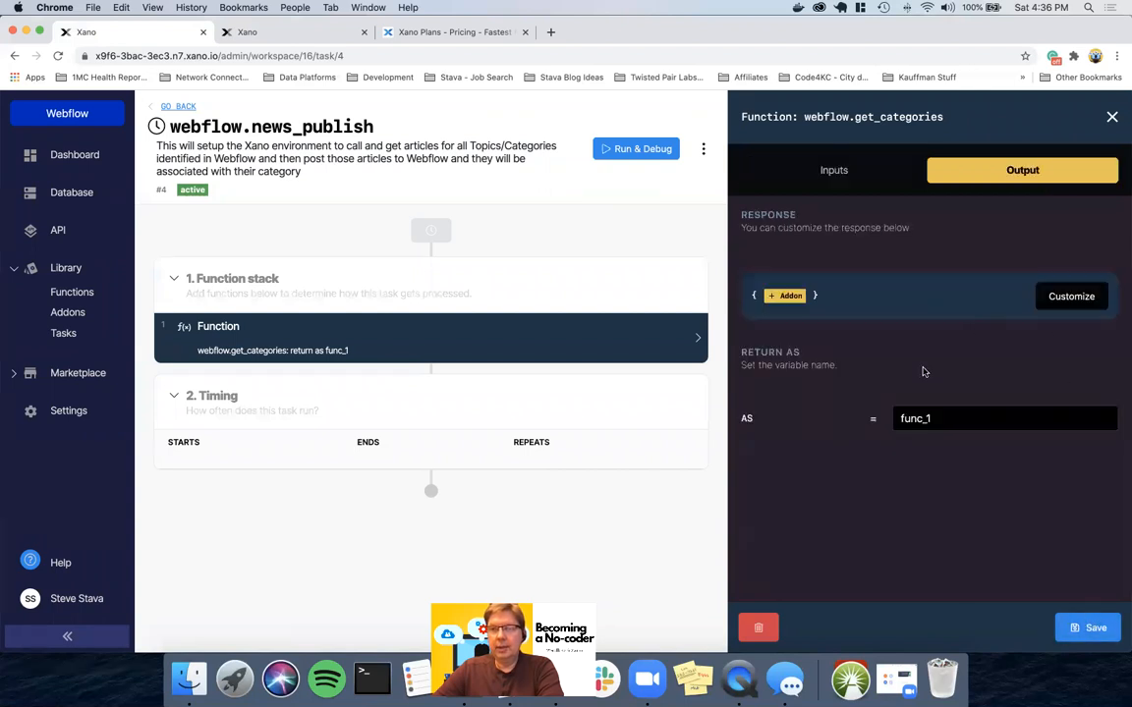
double_click(941, 417)
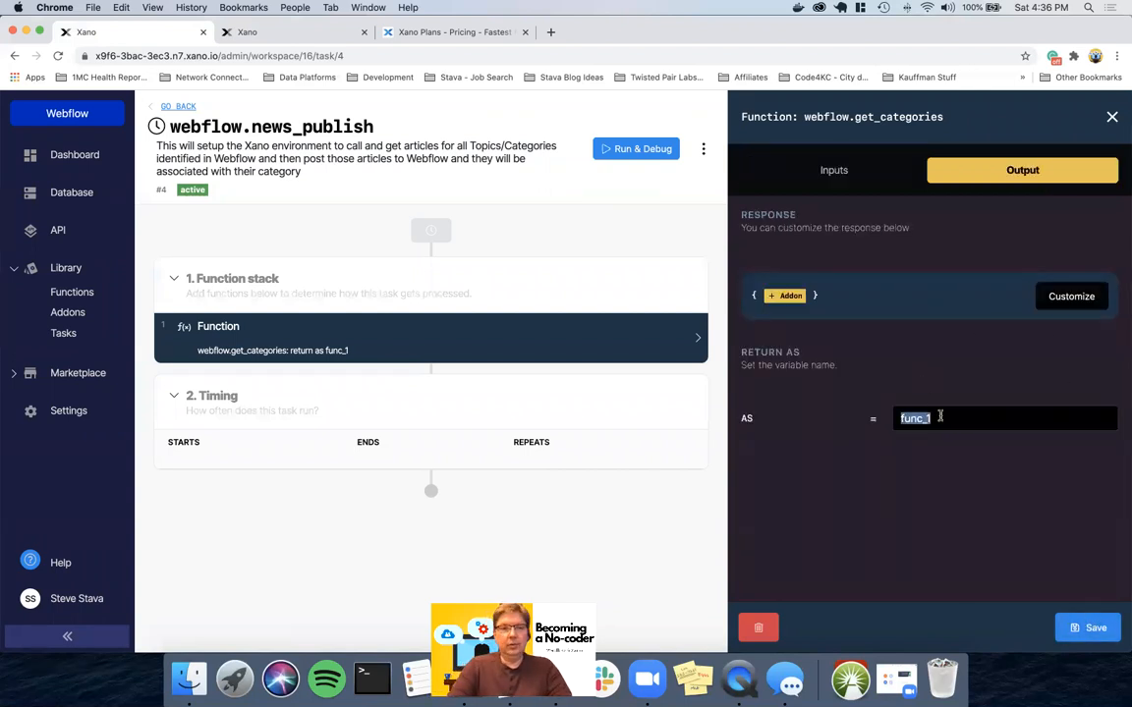
text(c)
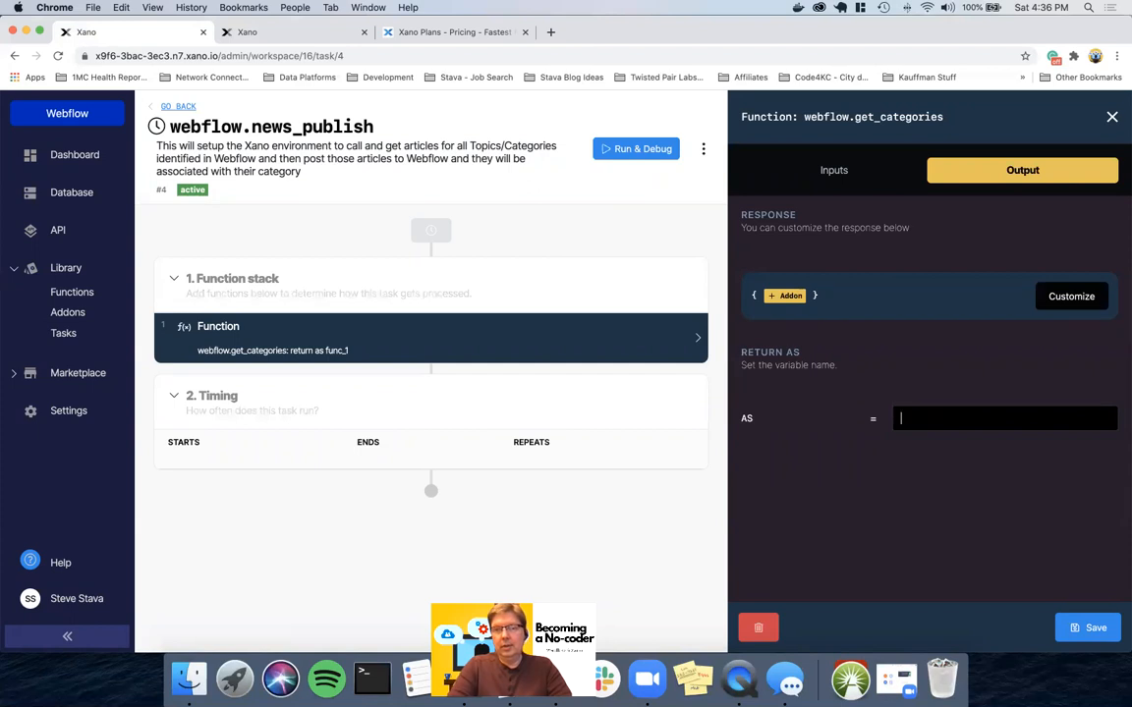
text(retrievved_)
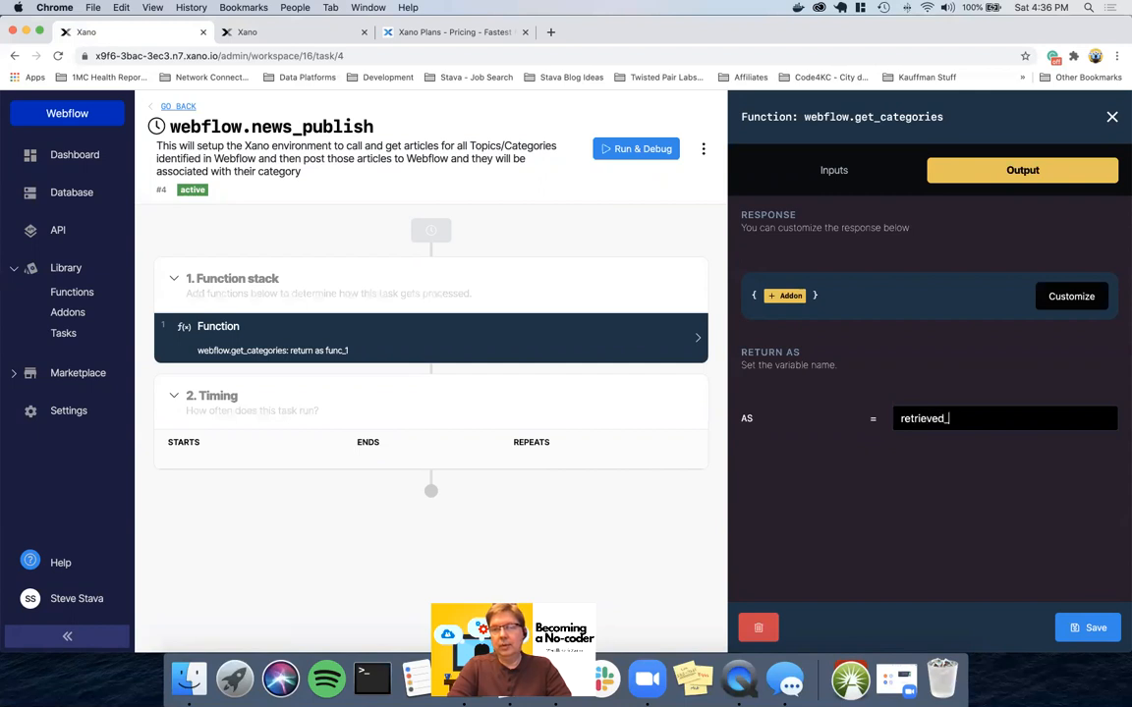
text(categories)
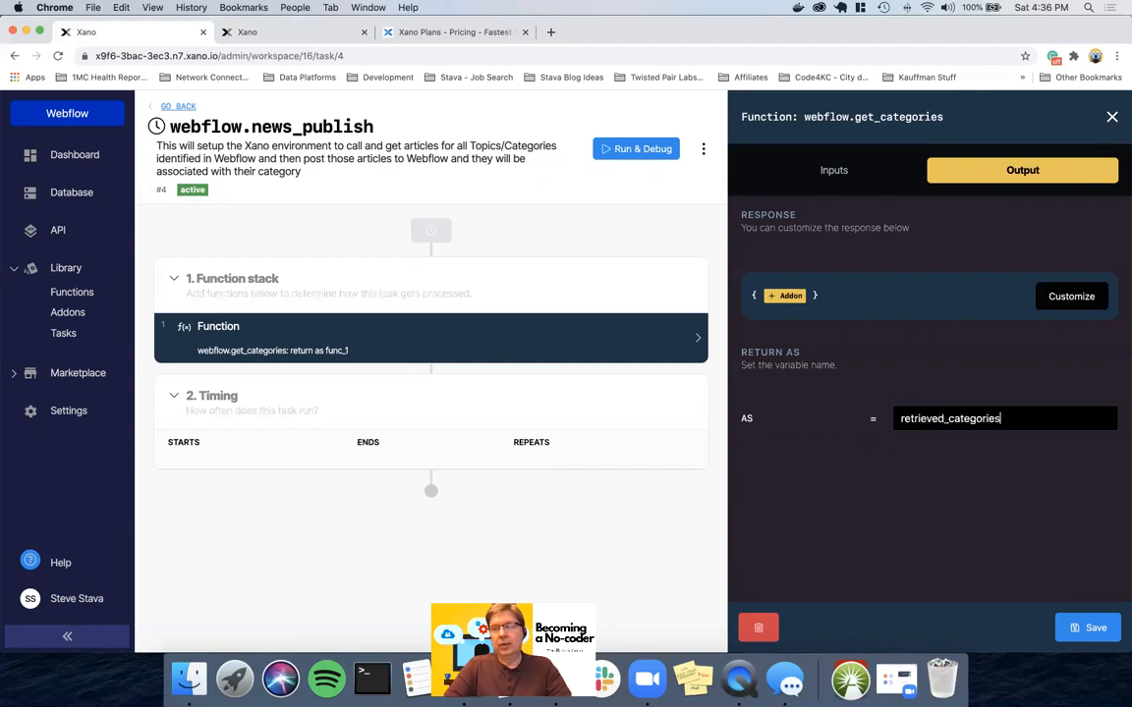
click(1078, 630)
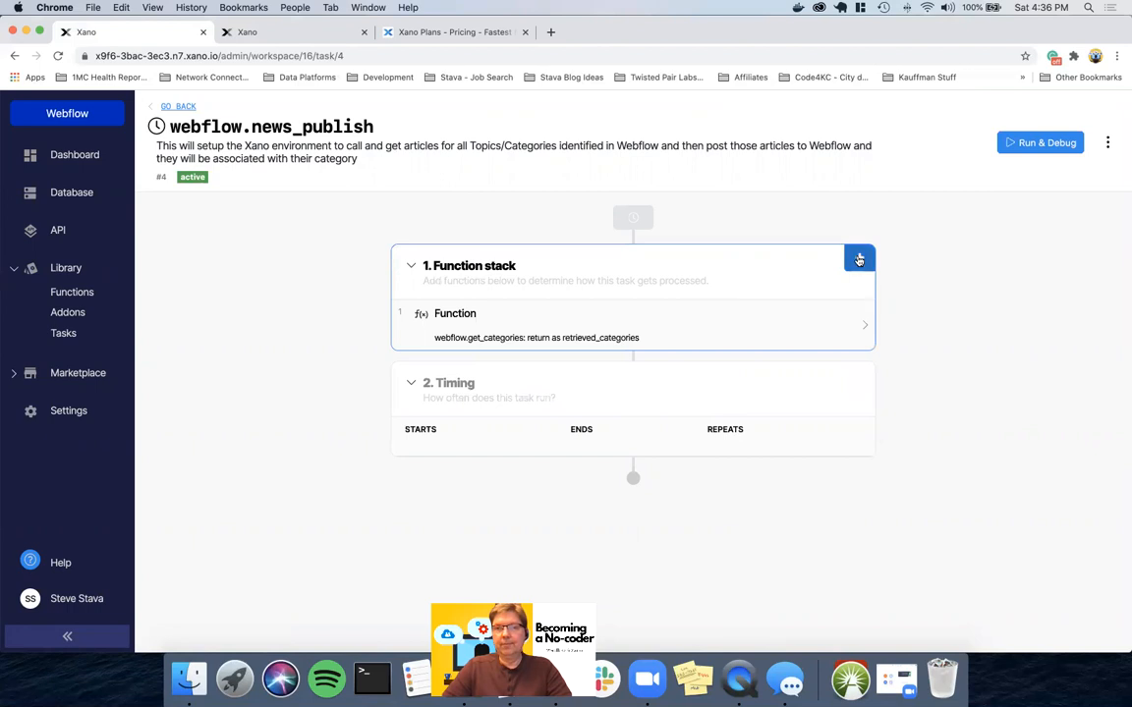
Add the custom function newscatcher.get_all_topic_articles to the task's function stack after webflow.get_categories
click(859, 259)
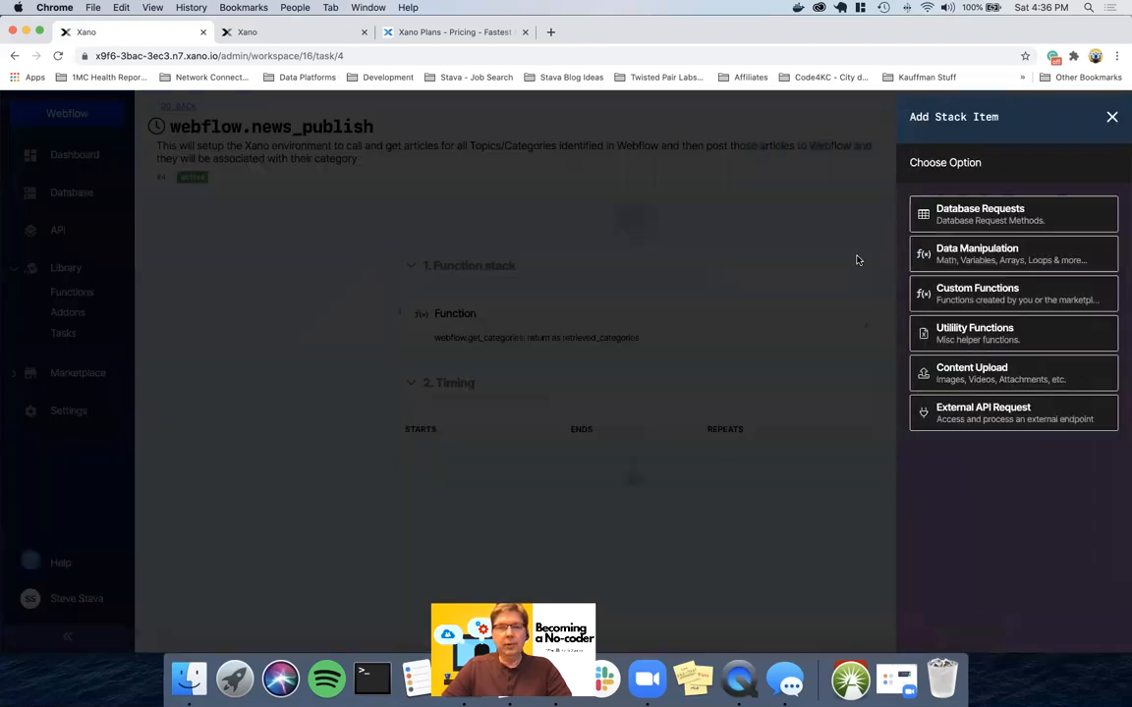
click(969, 295)
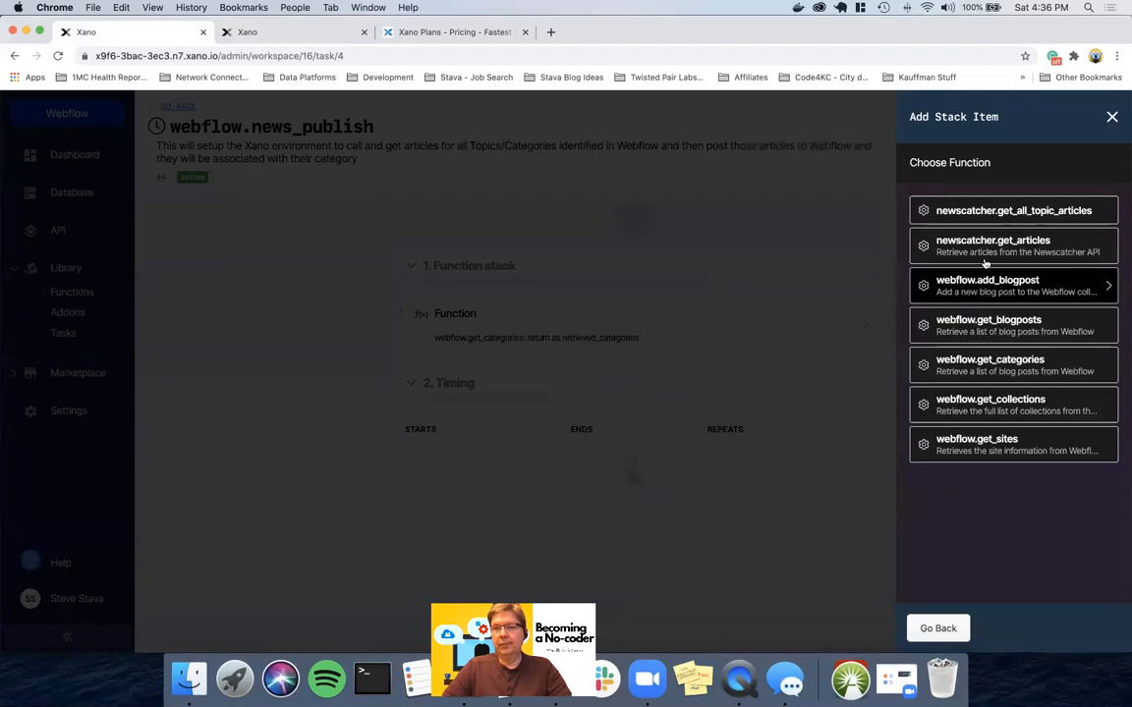
click(1000, 211)
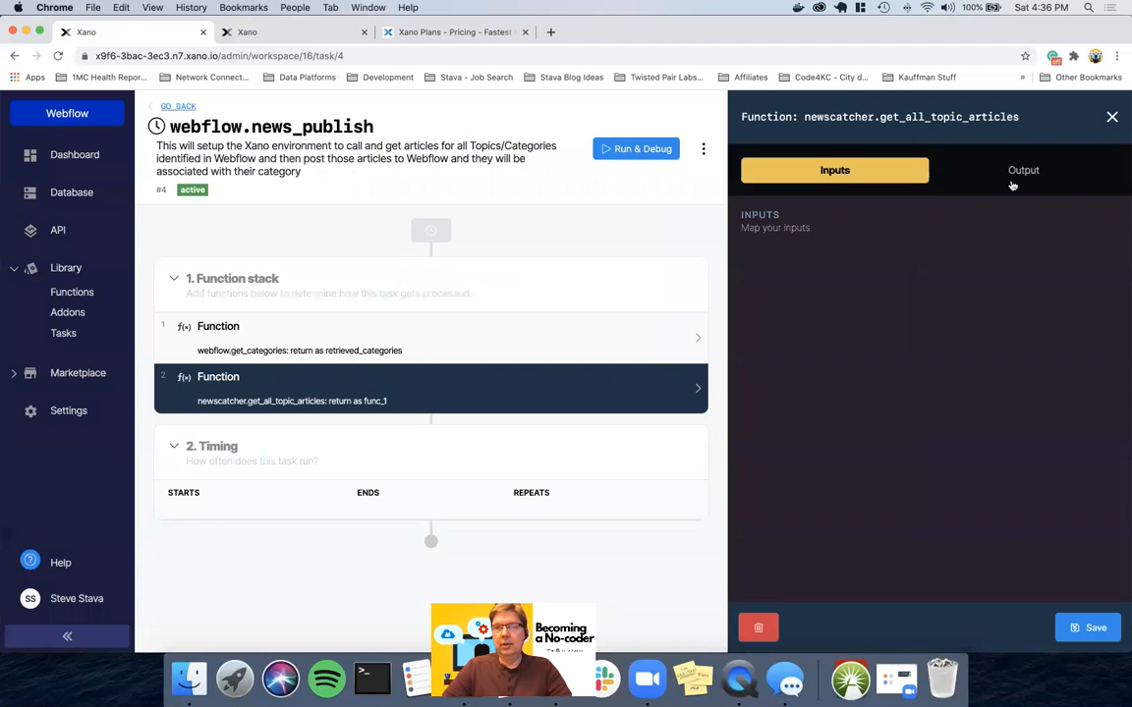
Set the return variable of the newscatcher.get_all_topic_articles call to retrieved_and_posted_articles and save the statement
click(1022, 170)
double_click(942, 412)
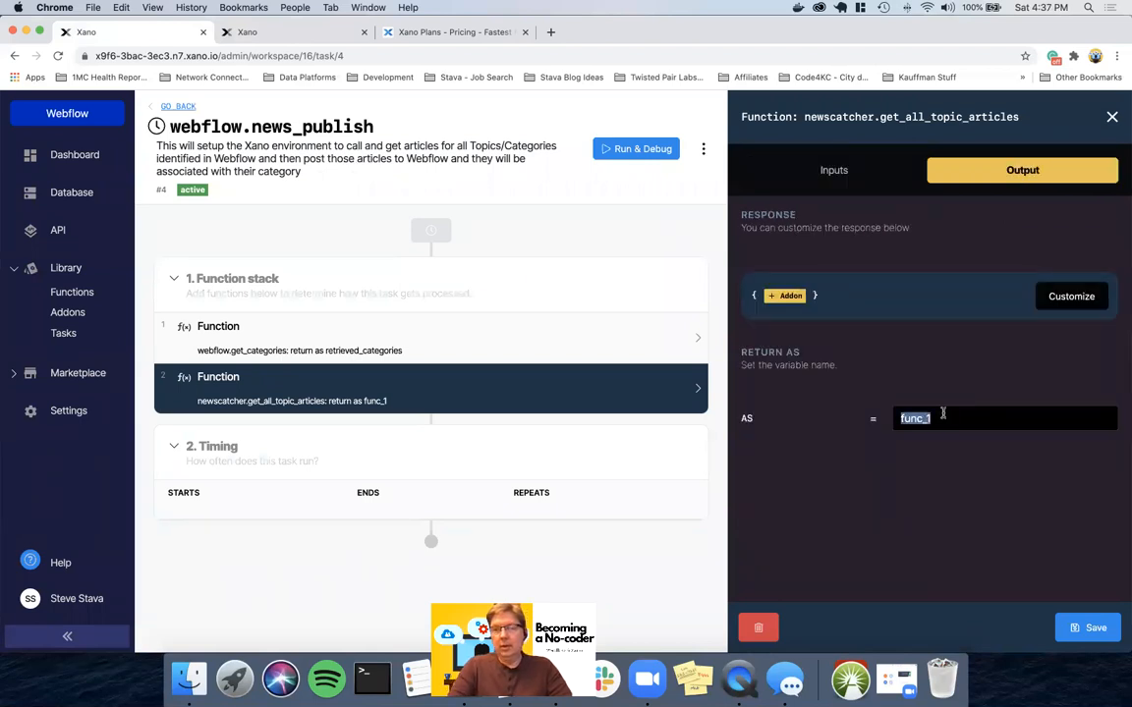
text(g)
key(BackSpace)
key(BackSpace)
text(ved_and_posted_articles)
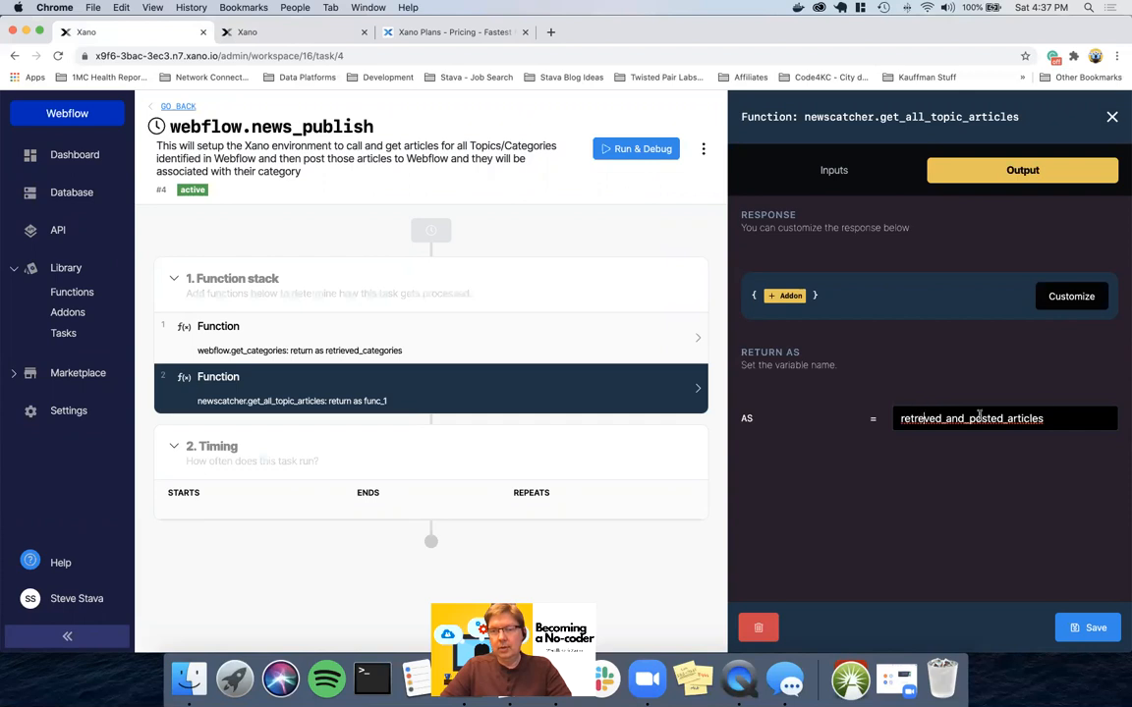
click(920, 418)
text(i)
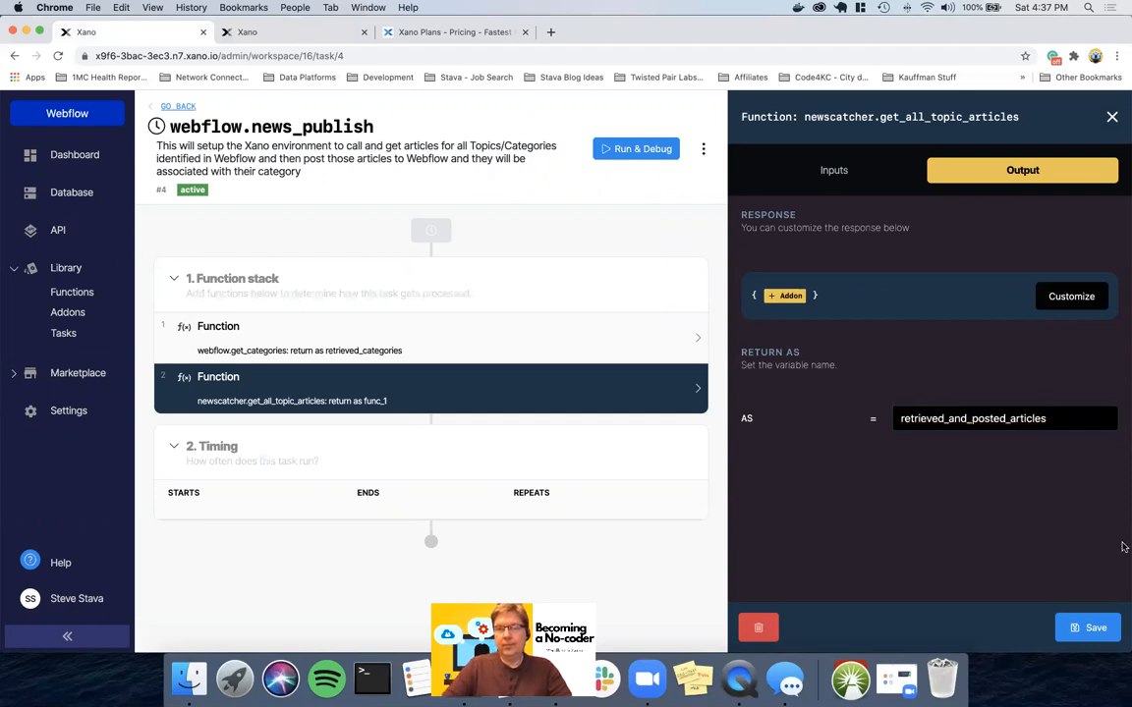
click(1087, 629)
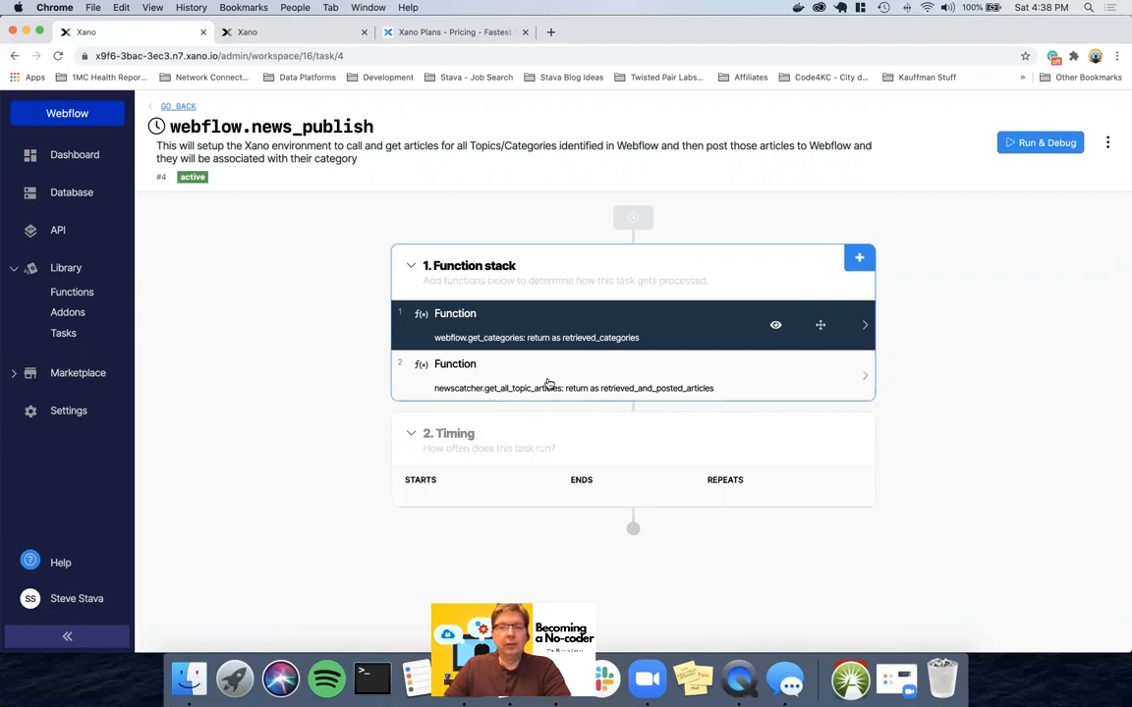
Examine the For Each loops inside the newscatcher.get_all_topic_articles and newscatcher.get_articles functions to check whether articles get posted to Webflow
click(631, 373)
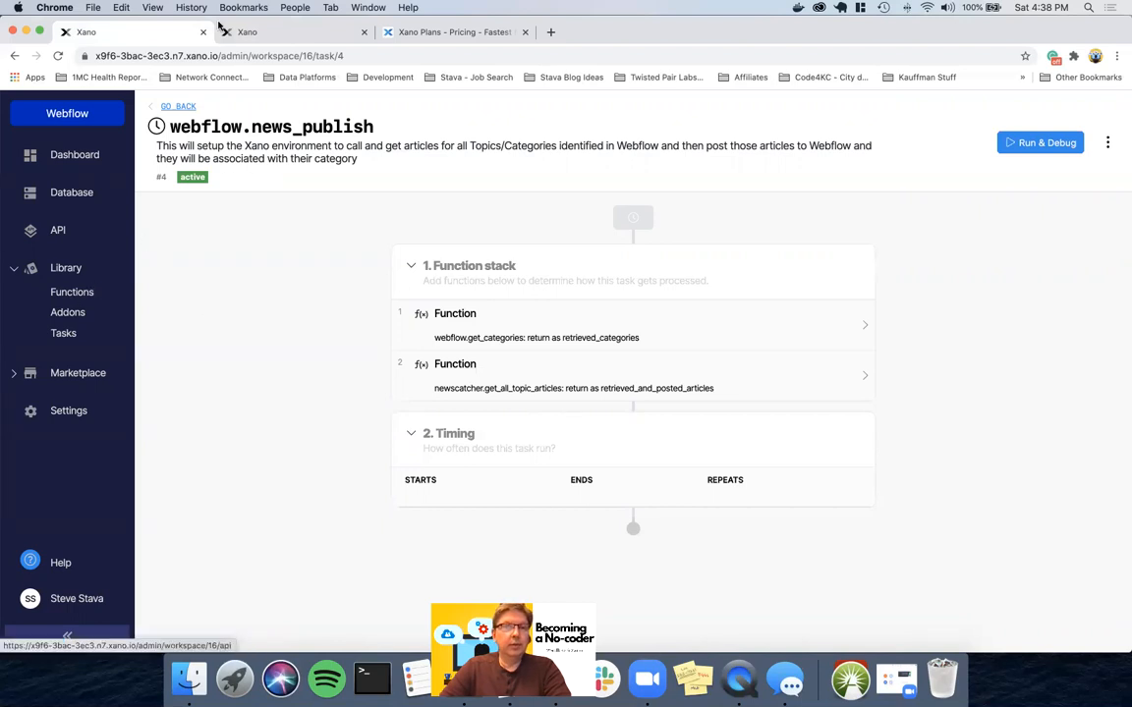
click(245, 33)
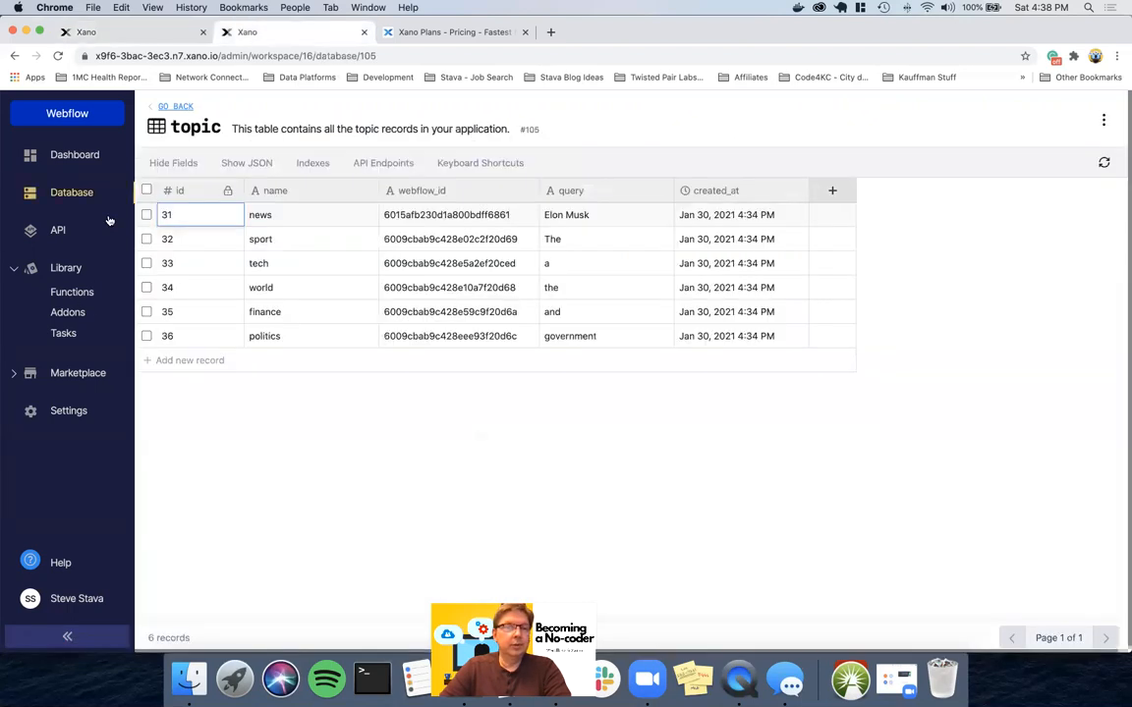
click(77, 294)
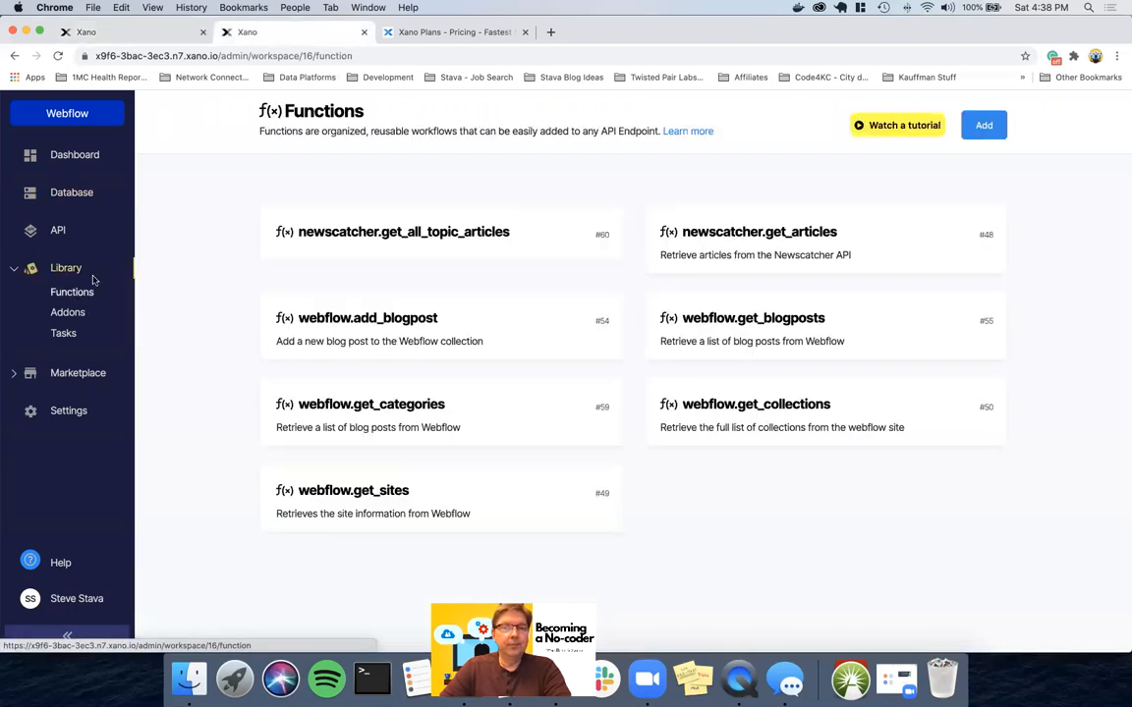
click(418, 231)
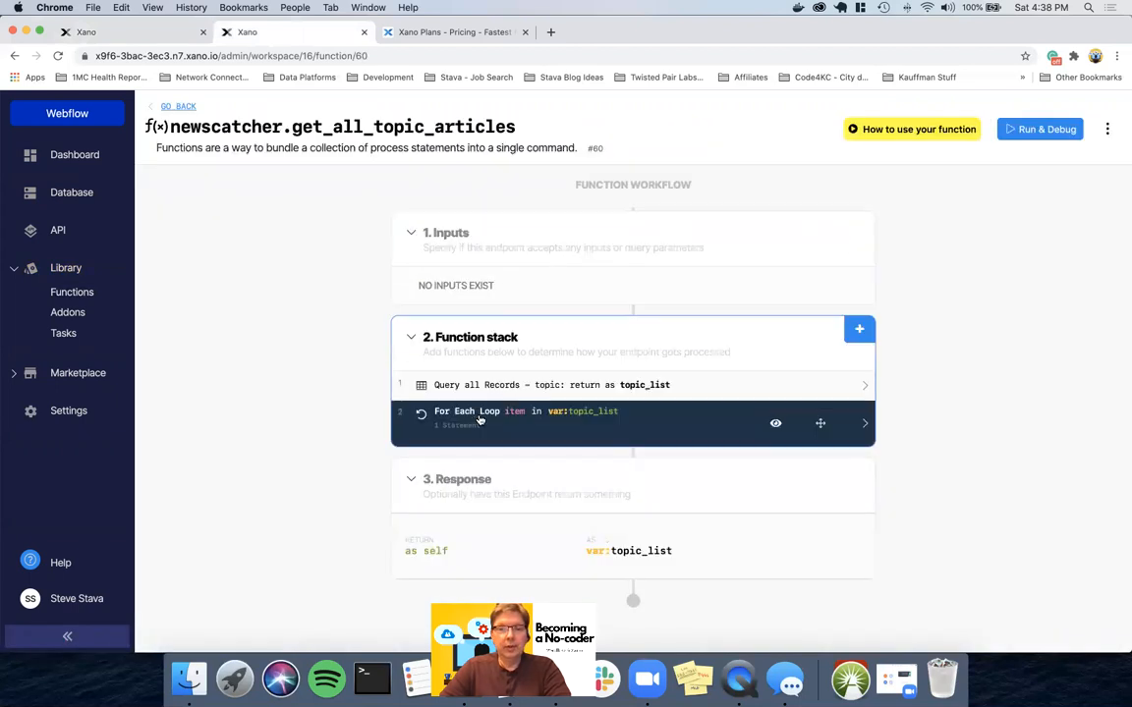
click(480, 414)
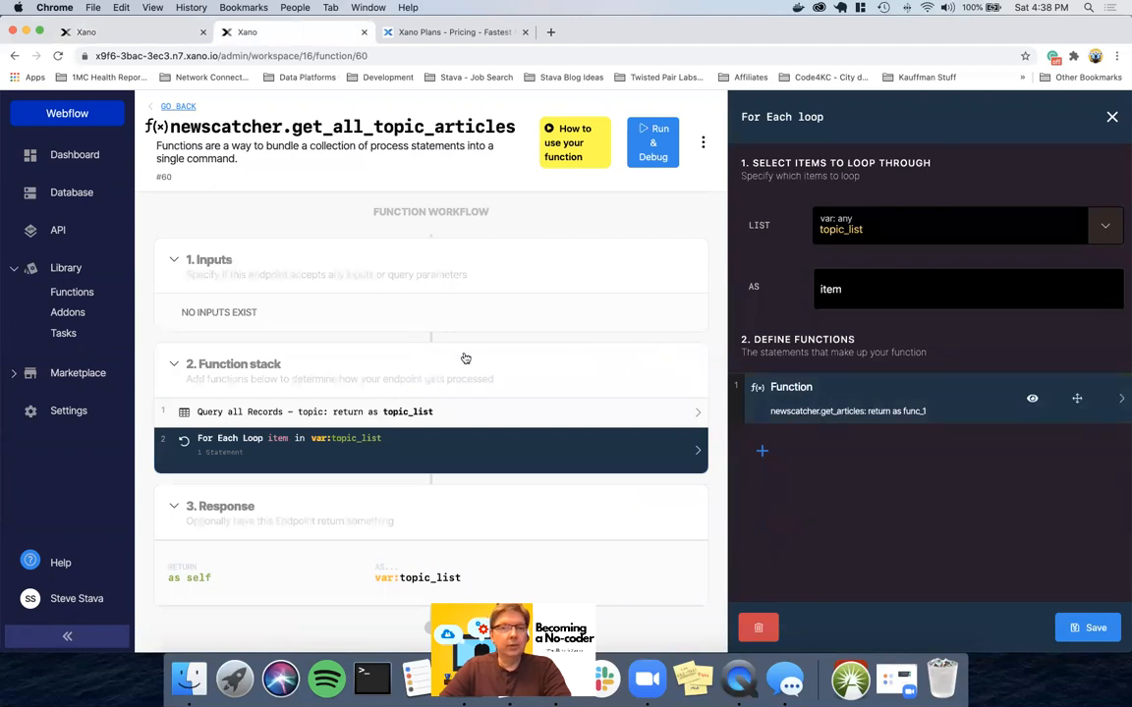
click(72, 294)
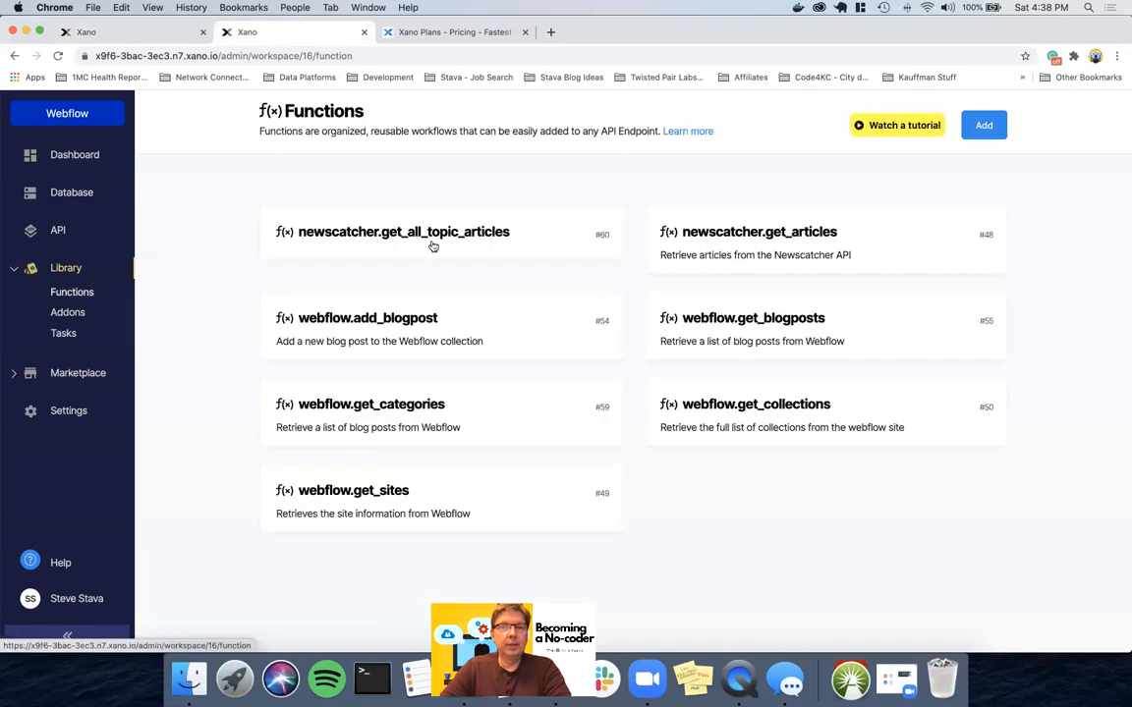
click(771, 225)
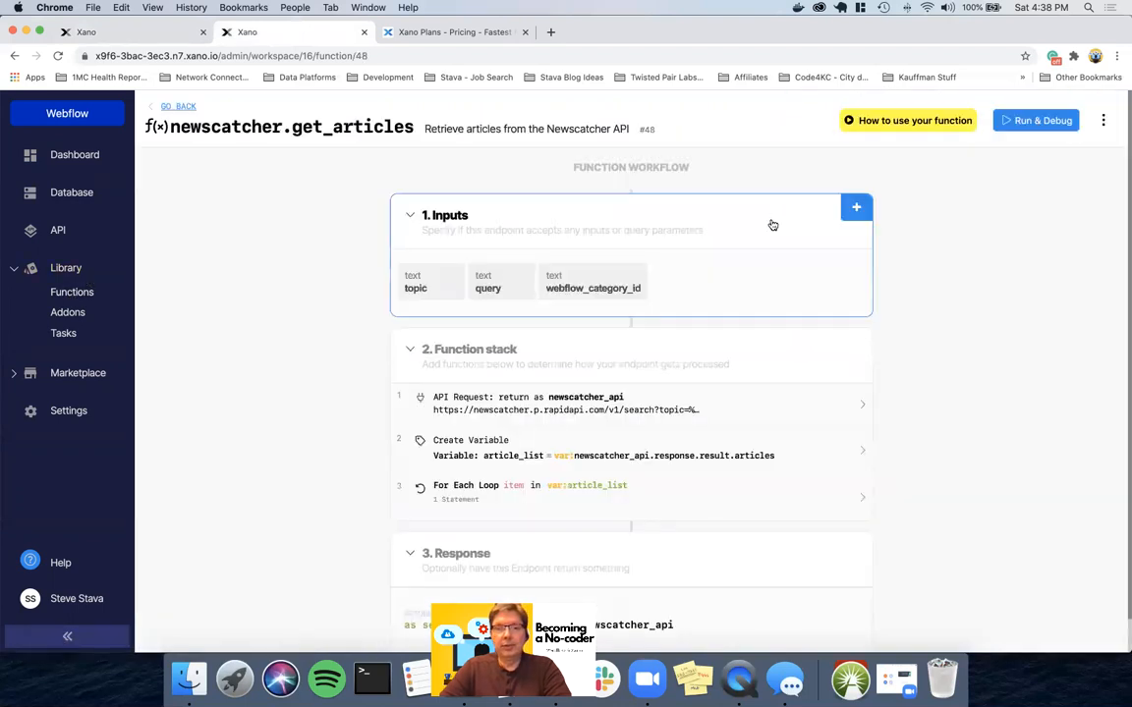
scroll(639, 442, down, 1)
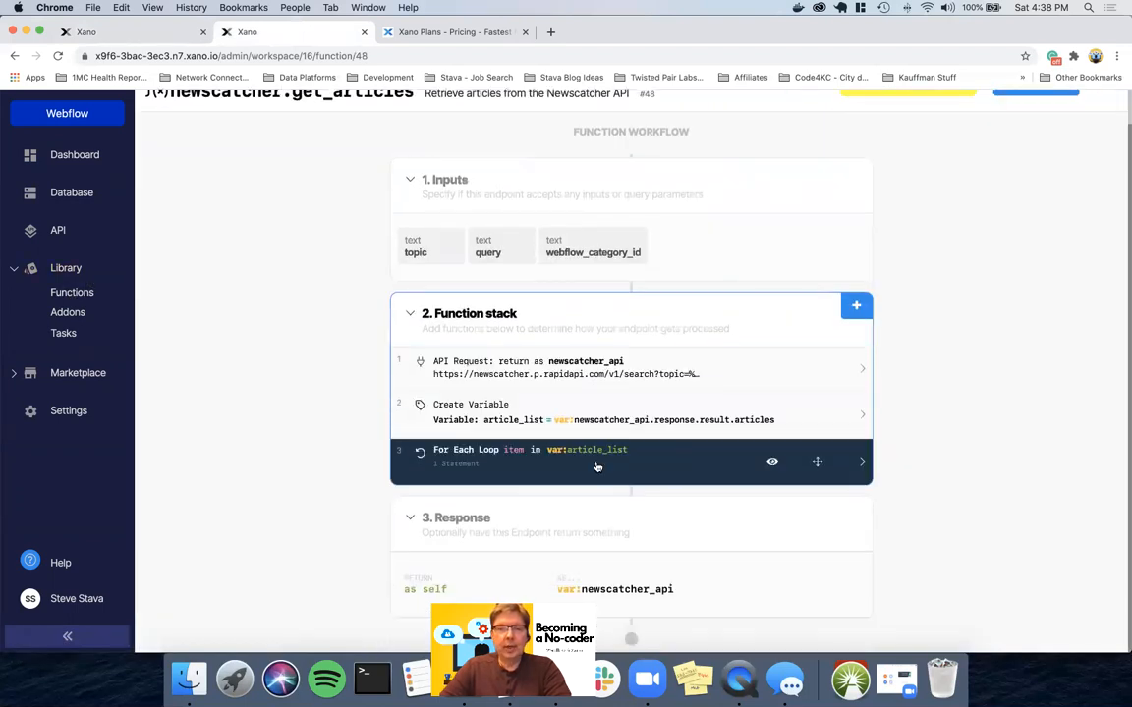
click(596, 466)
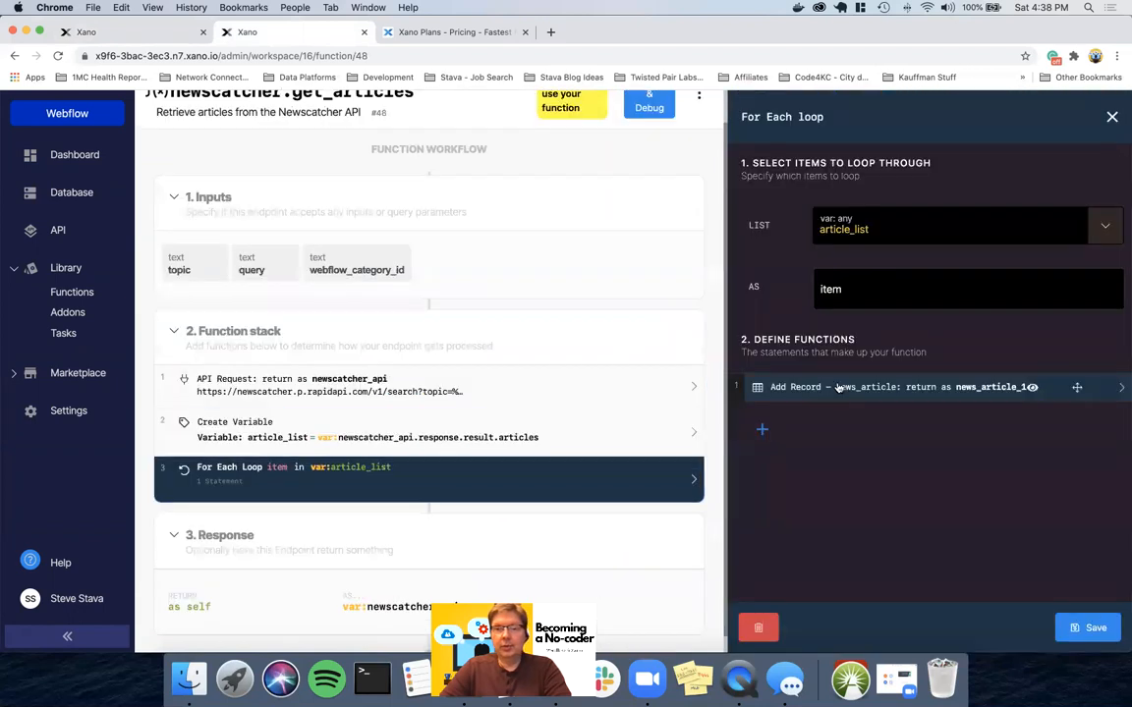
click(72, 292)
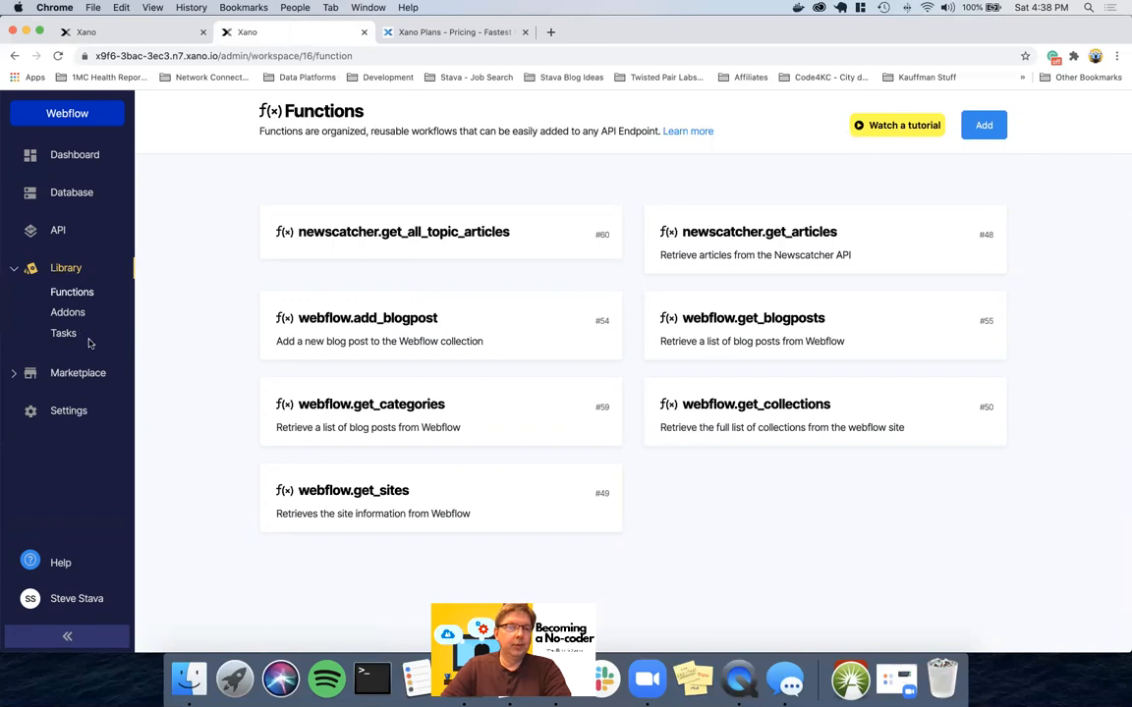
Return to the webflow.news_publish task and add the custom function webflow.add_blogpost as its third stack item
click(126, 33)
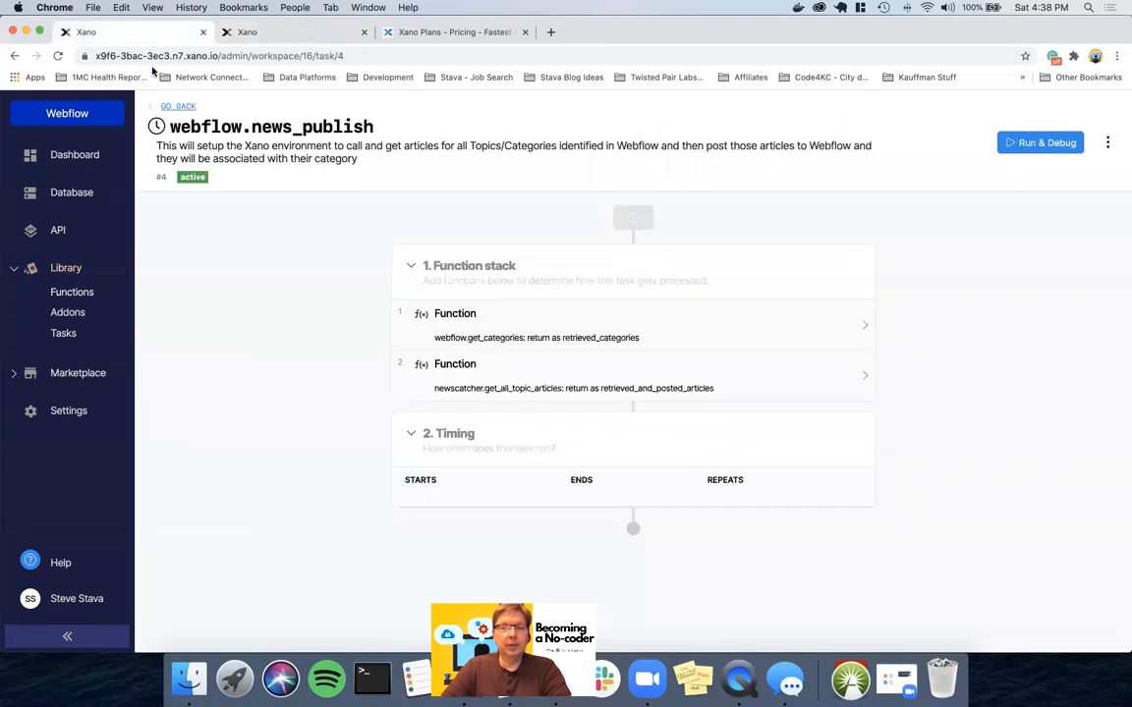
click(860, 259)
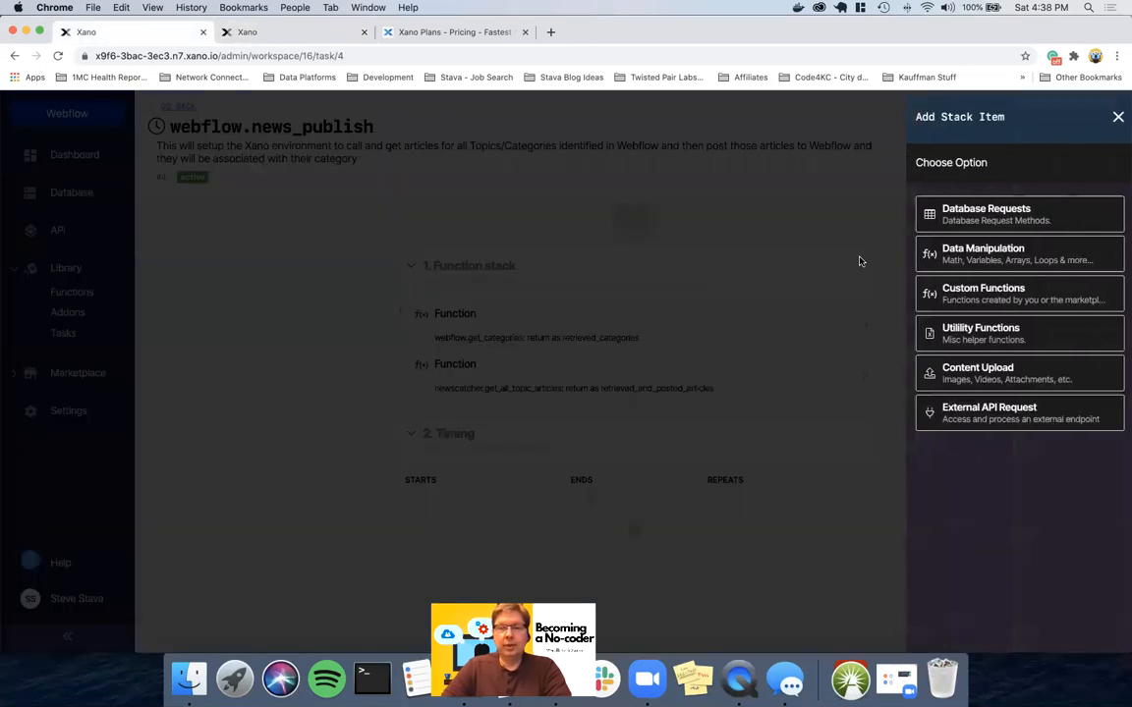
click(933, 291)
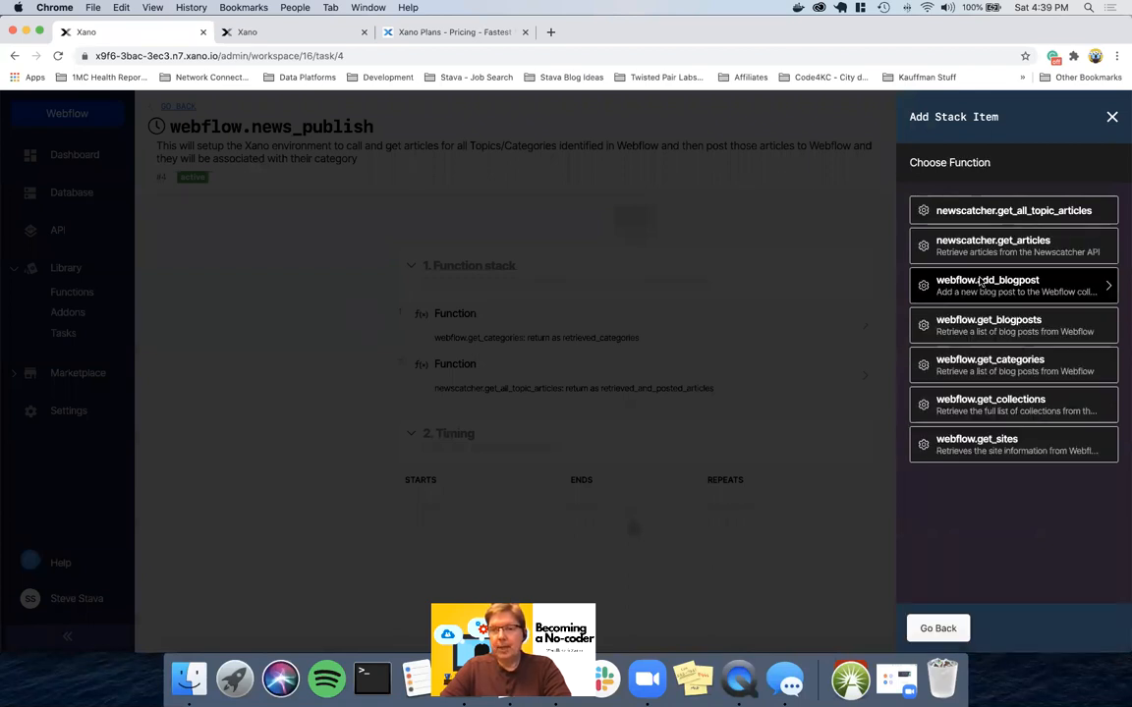
click(963, 286)
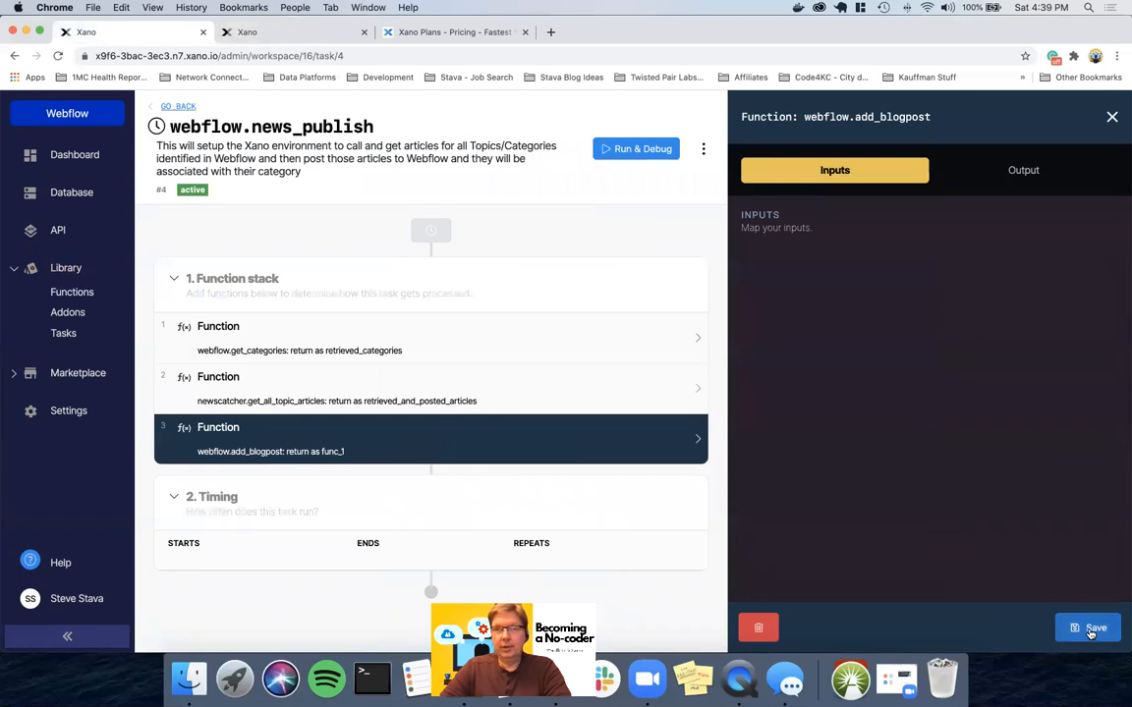
Set the return variable of the webflow.add_blogpost call to added_articles_to_webflow and save the statement
click(1028, 173)
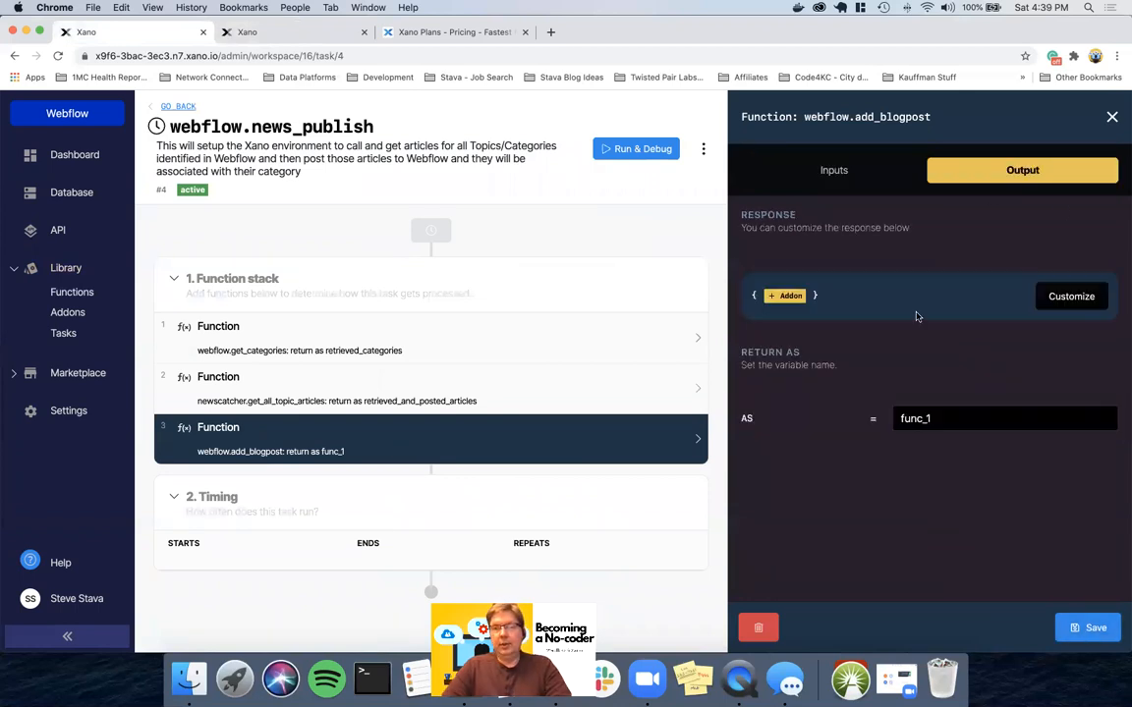
double_click(950, 414)
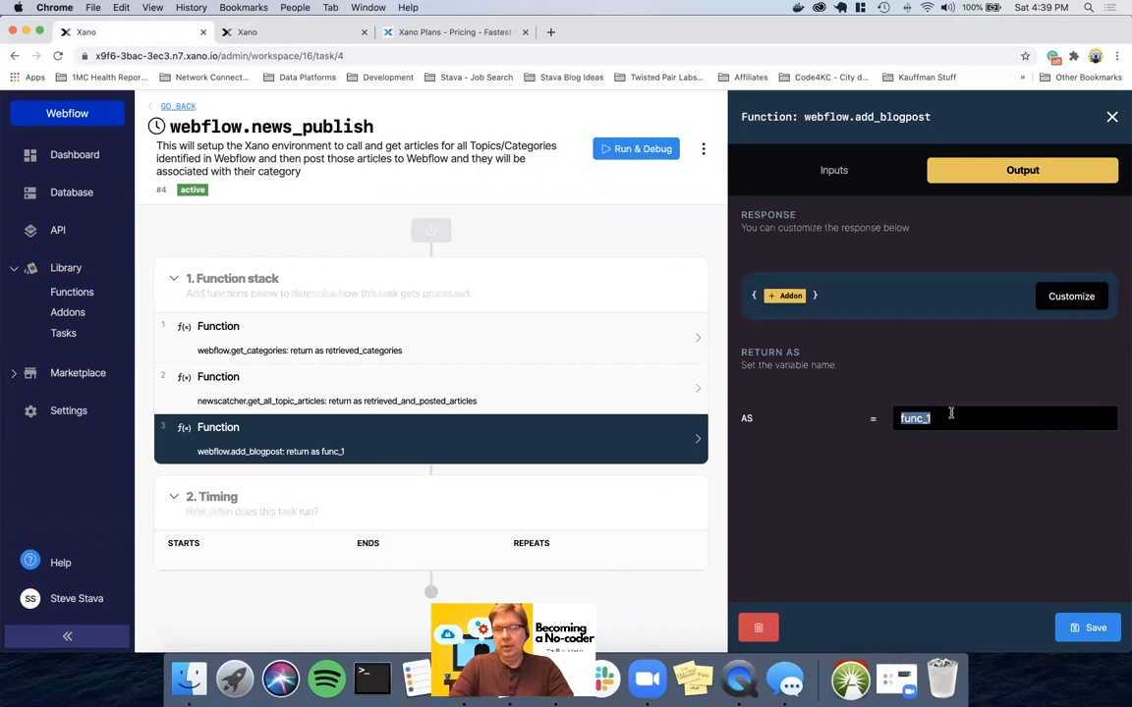
text(added_articles_to_)
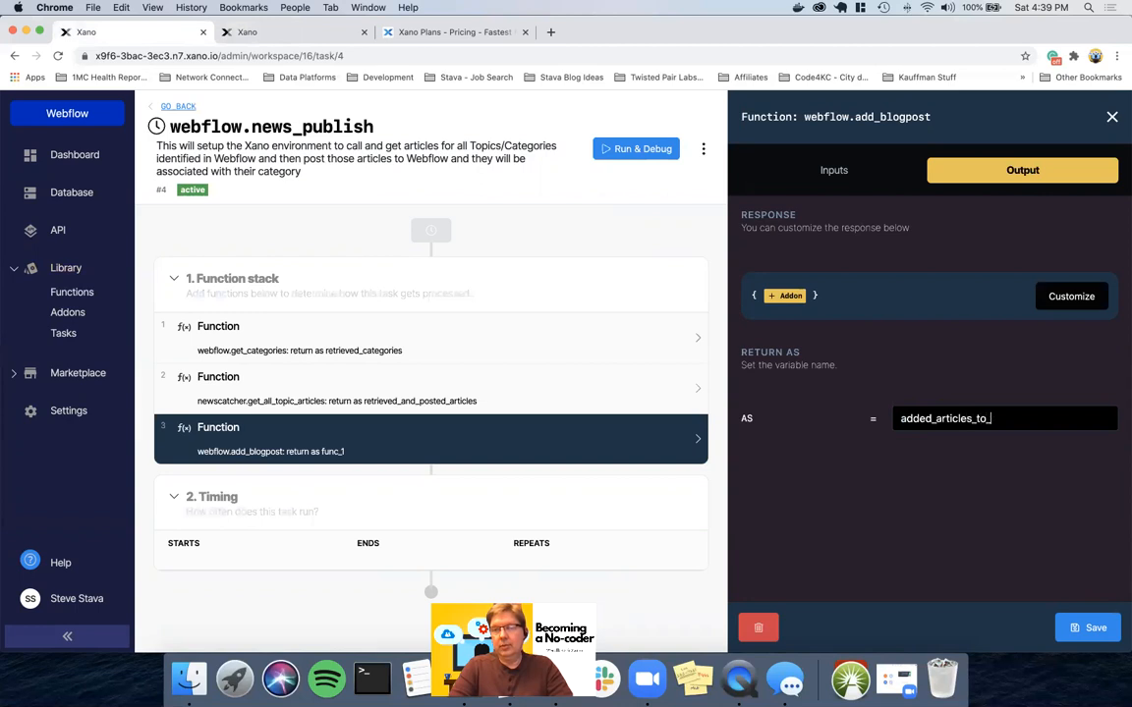
text(webflow)
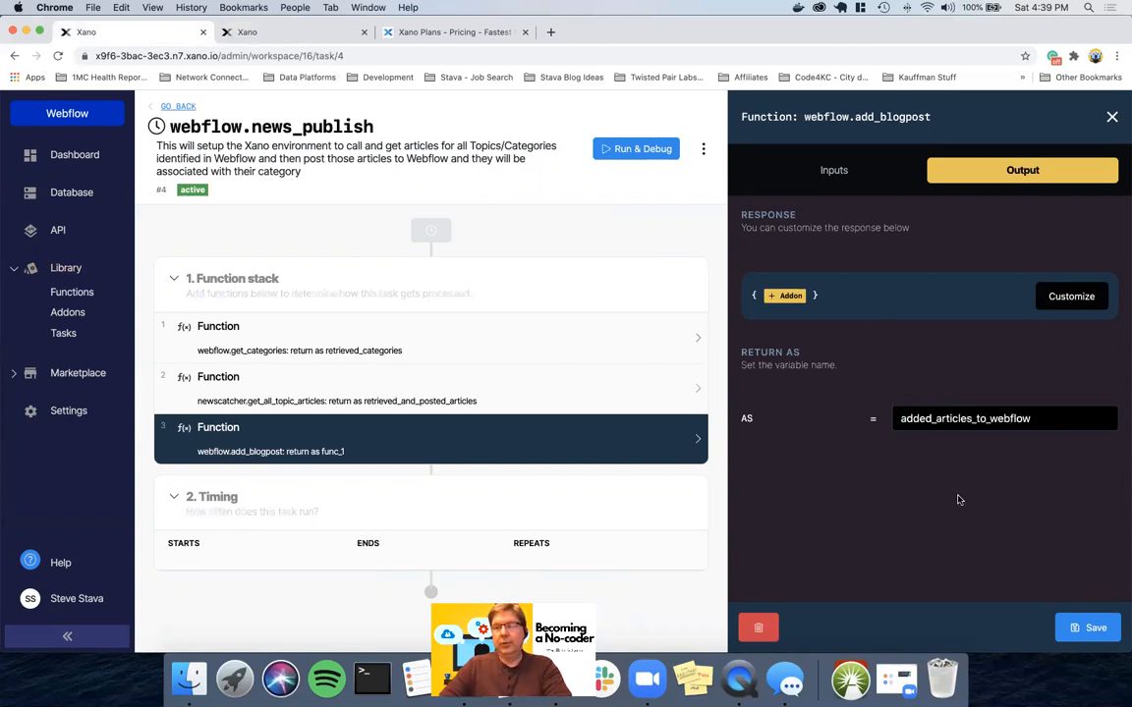
click(1075, 629)
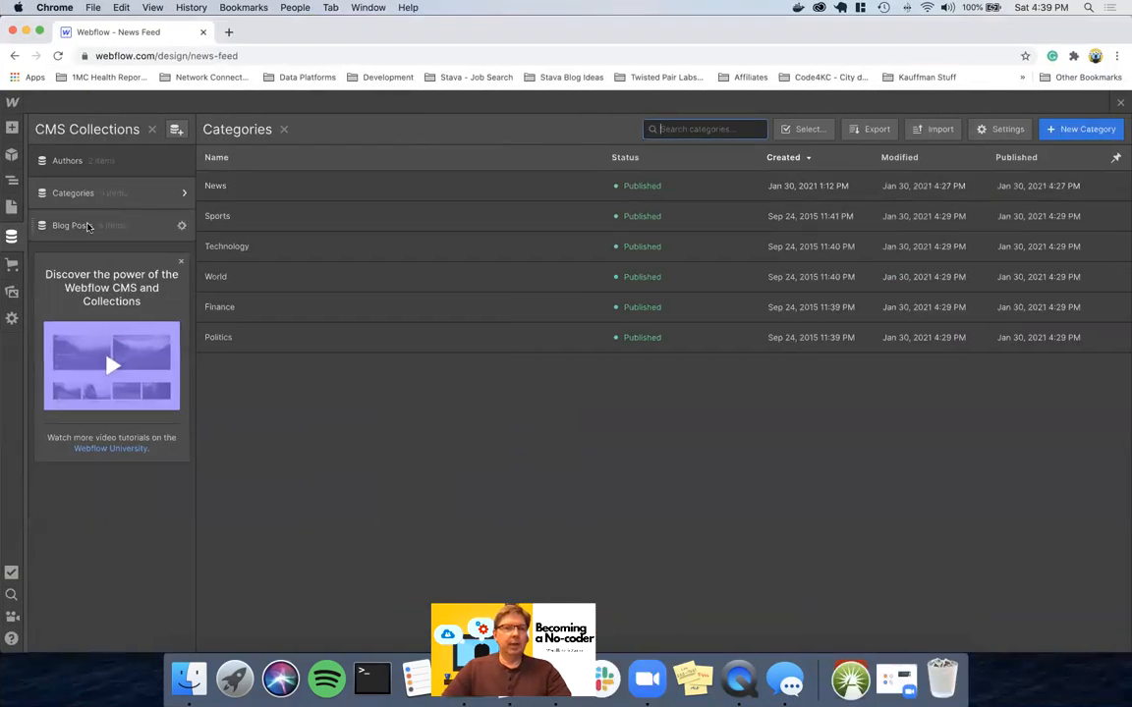
In the Webflow News Feed project, delete all items from the Blog Posts collection
click(87, 227)
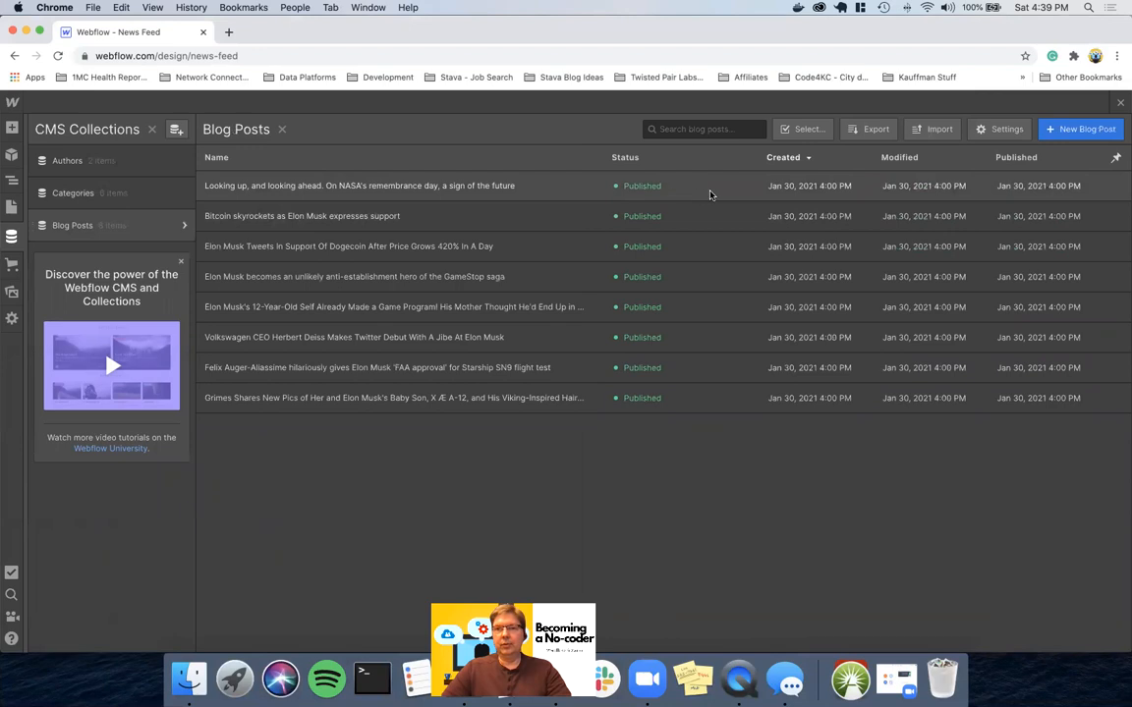
click(805, 128)
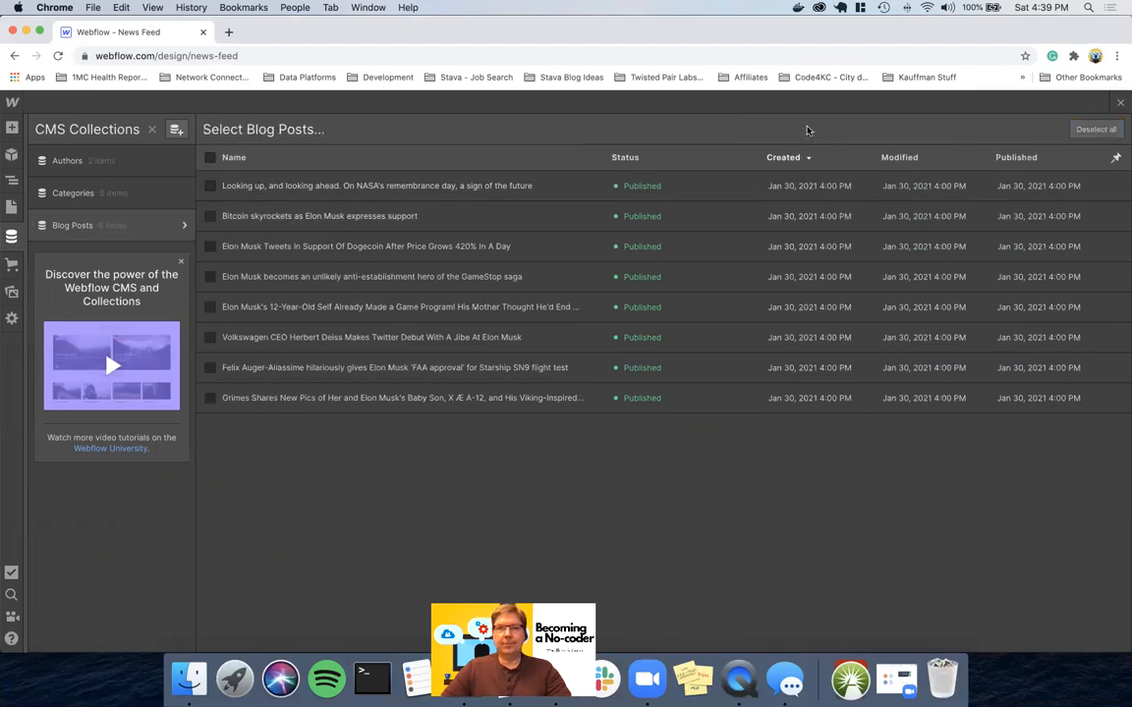
click(208, 157)
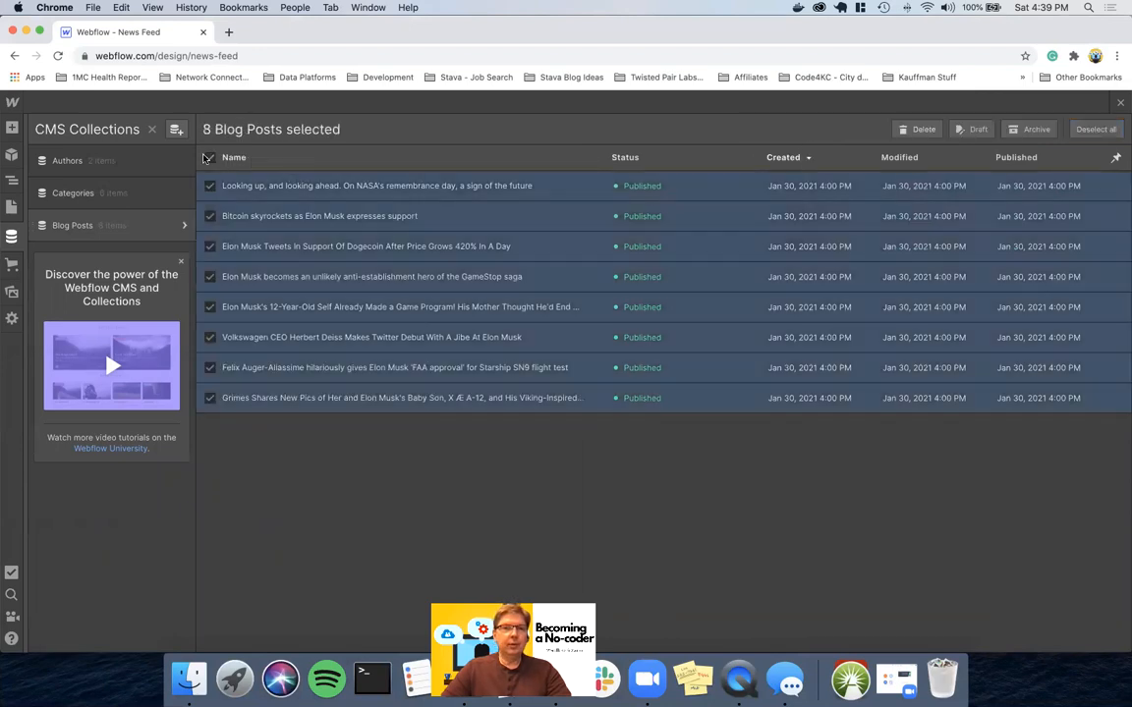
click(916, 129)
click(697, 416)
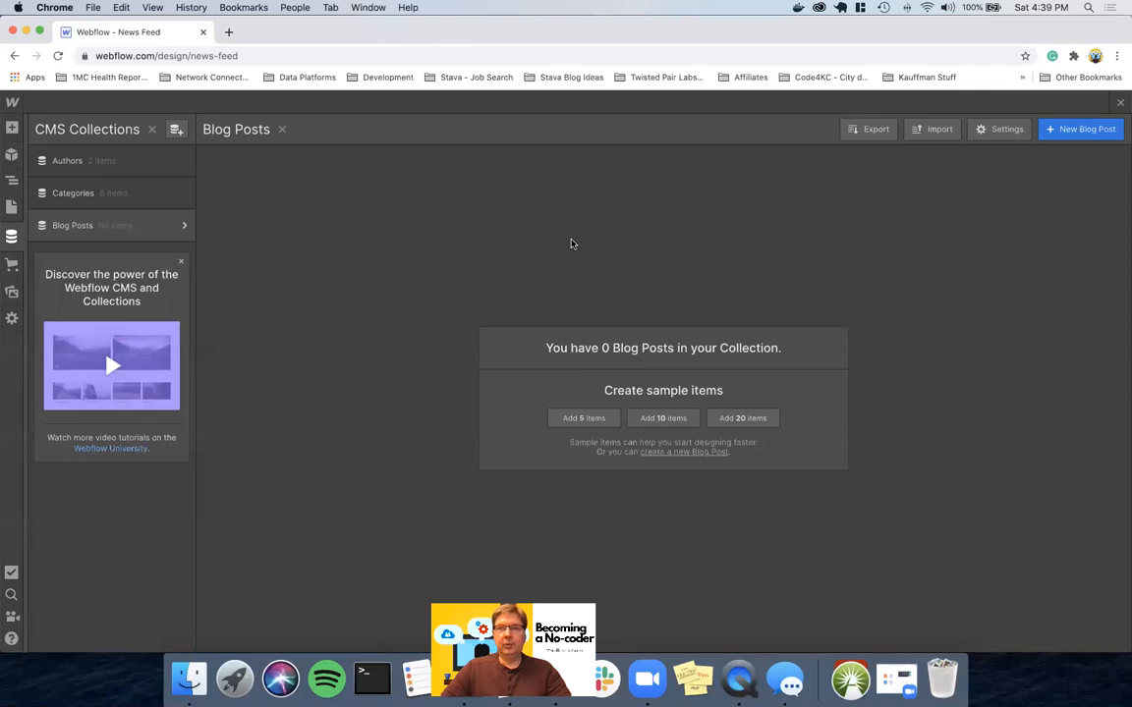
Close the CMS collections and publish the site to news-feed.webflow.io
click(151, 129)
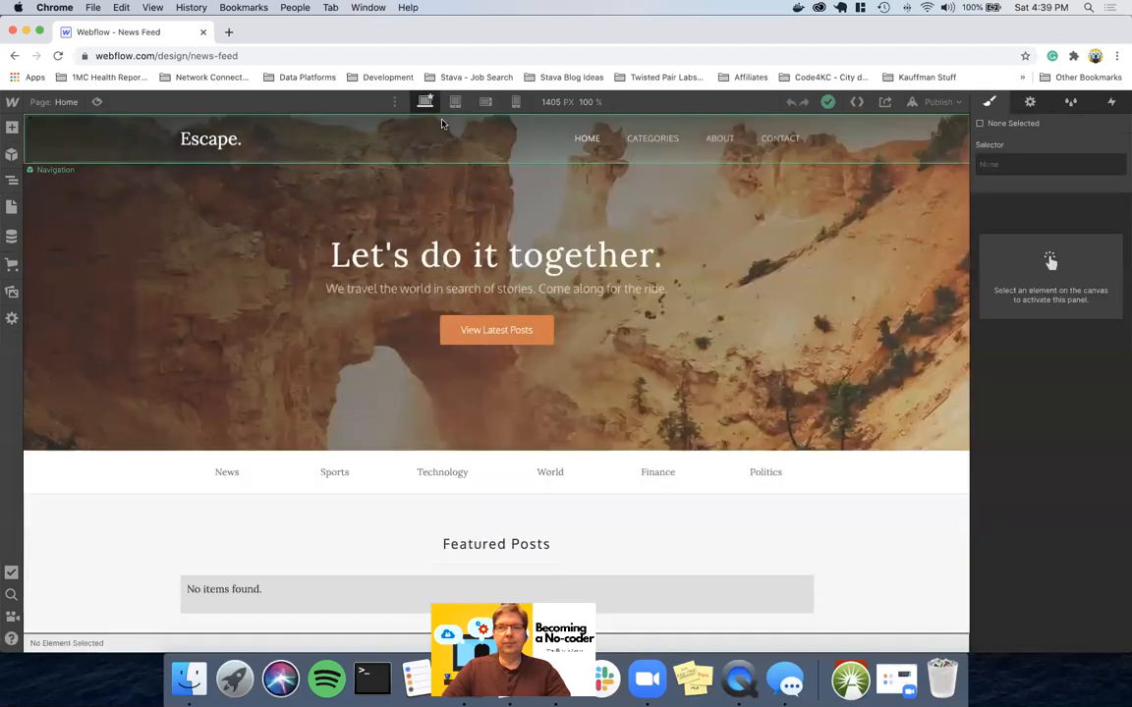
click(914, 104)
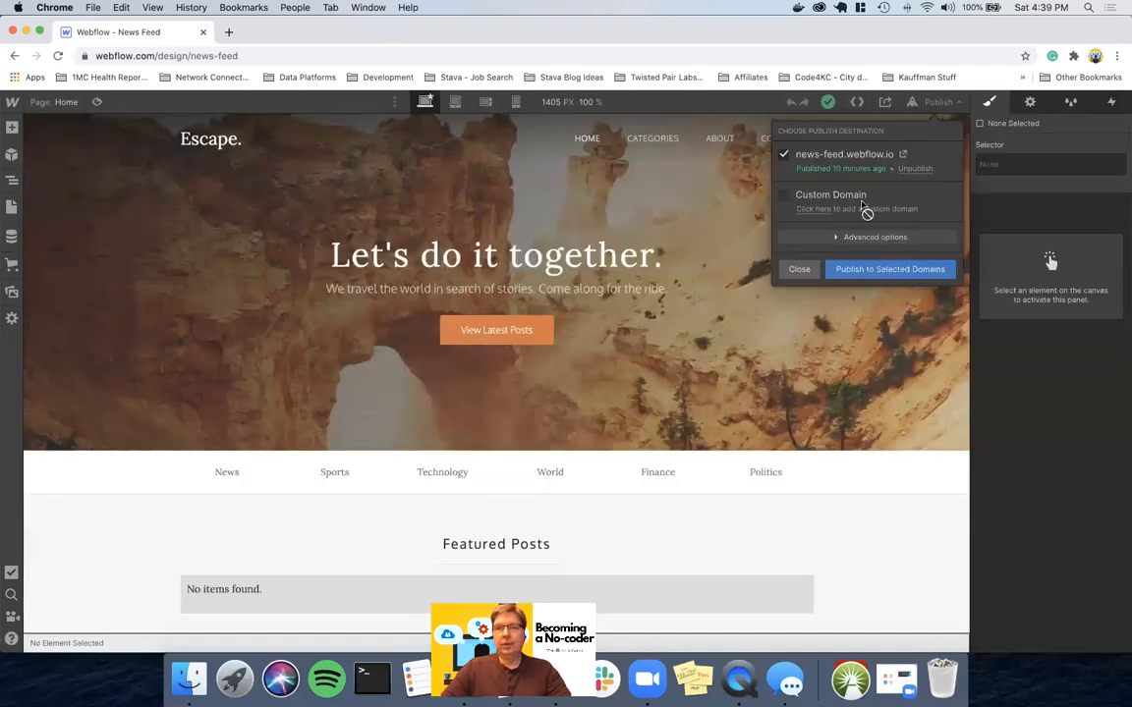
click(867, 270)
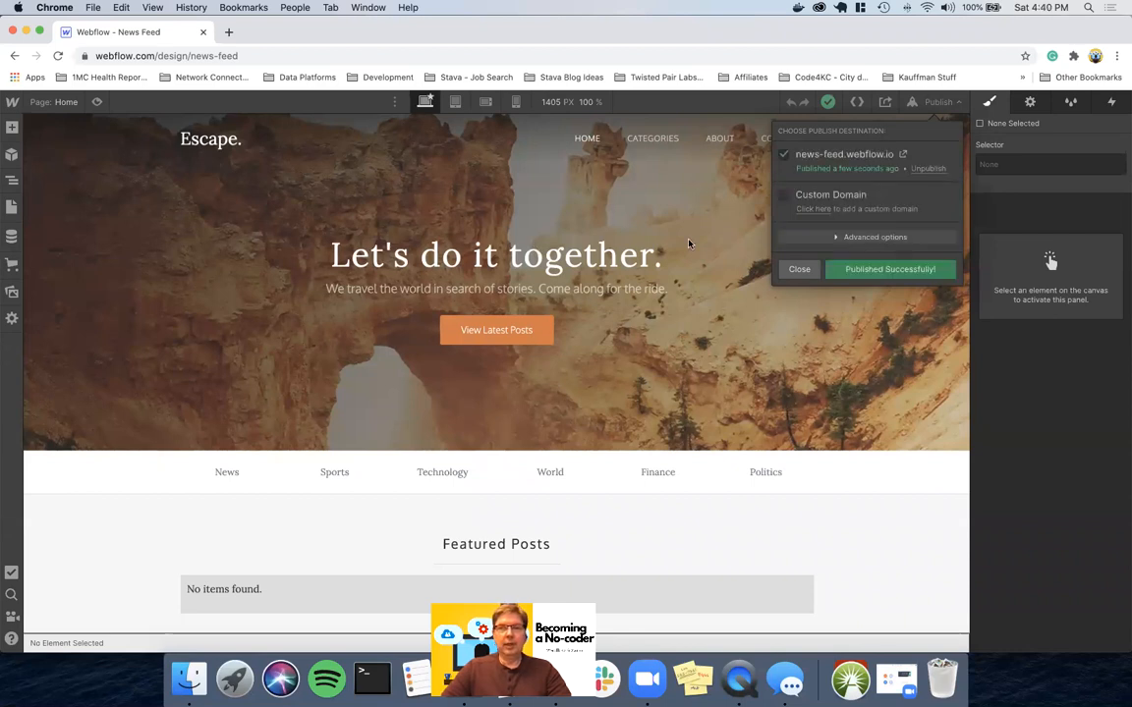
click(799, 268)
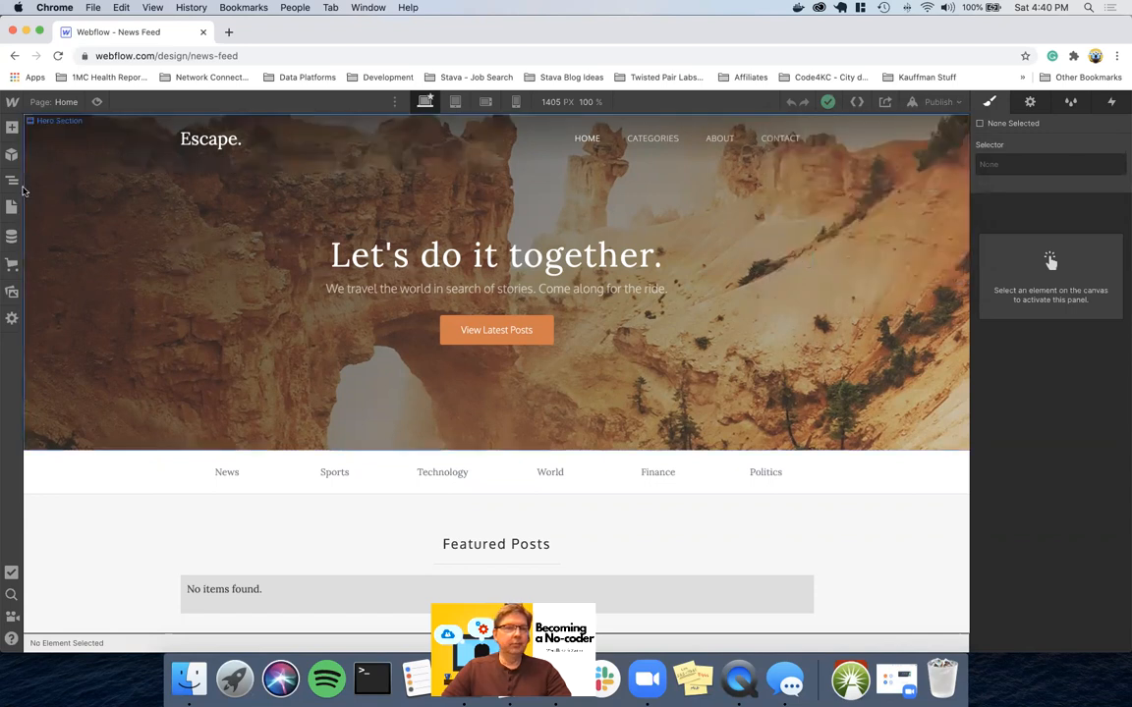
Review the items in Webflow's Categories and Blog Posts CMS collections
click(11, 236)
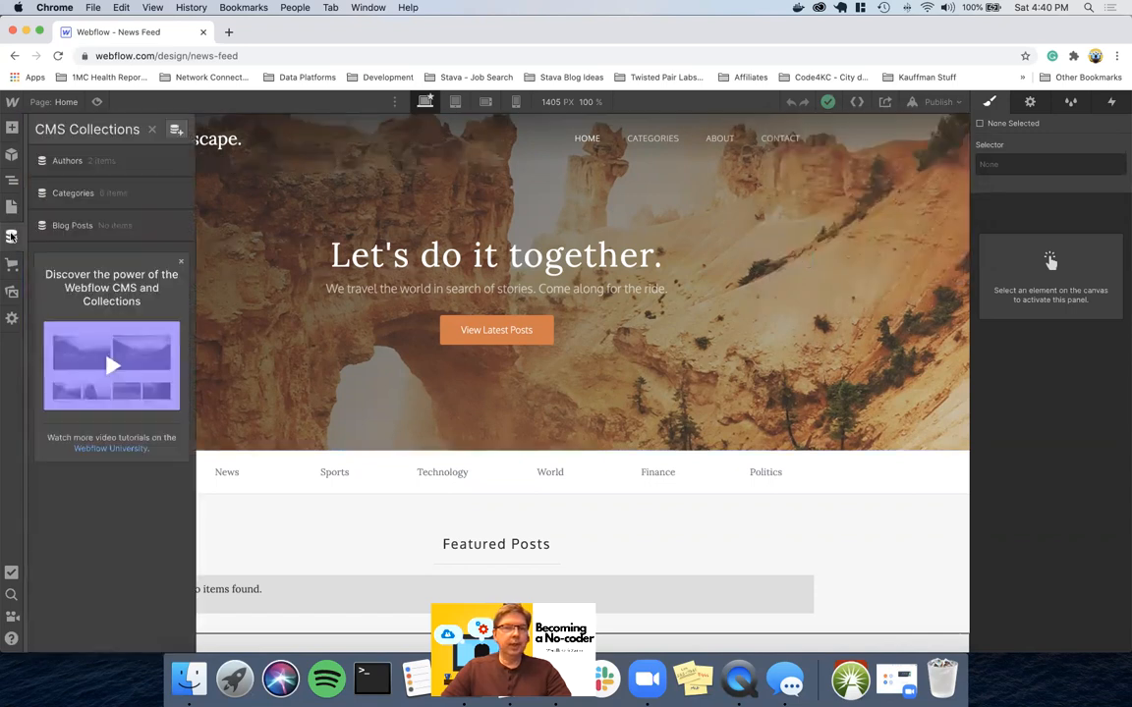
click(71, 194)
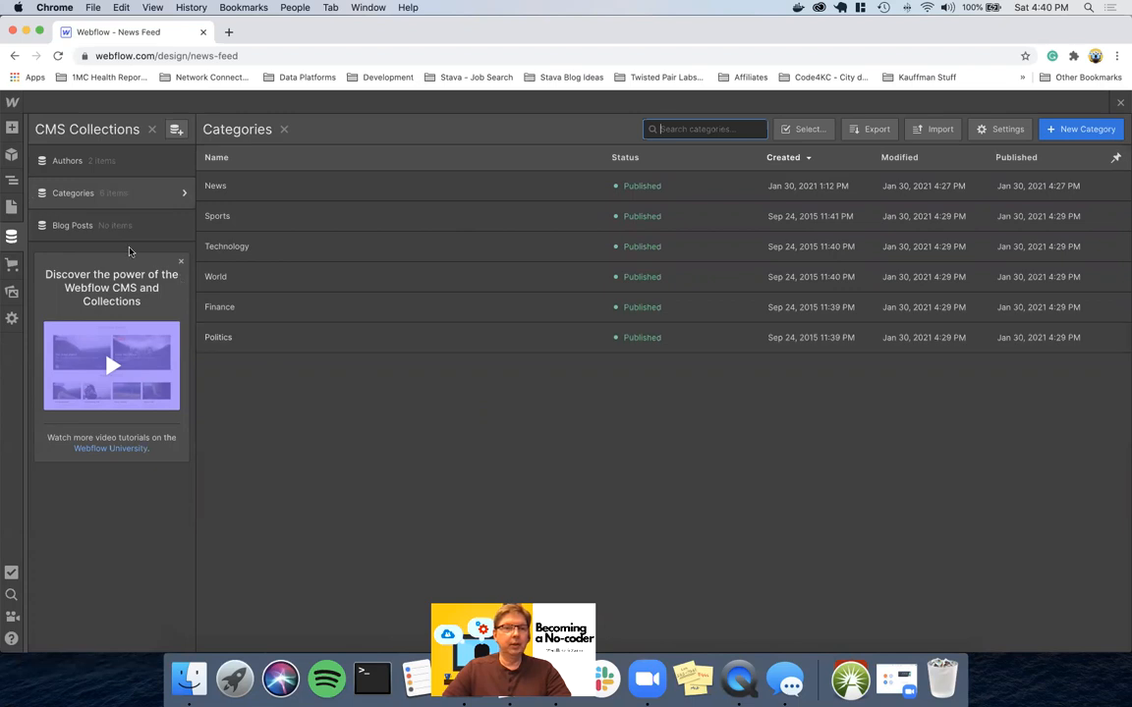
click(103, 225)
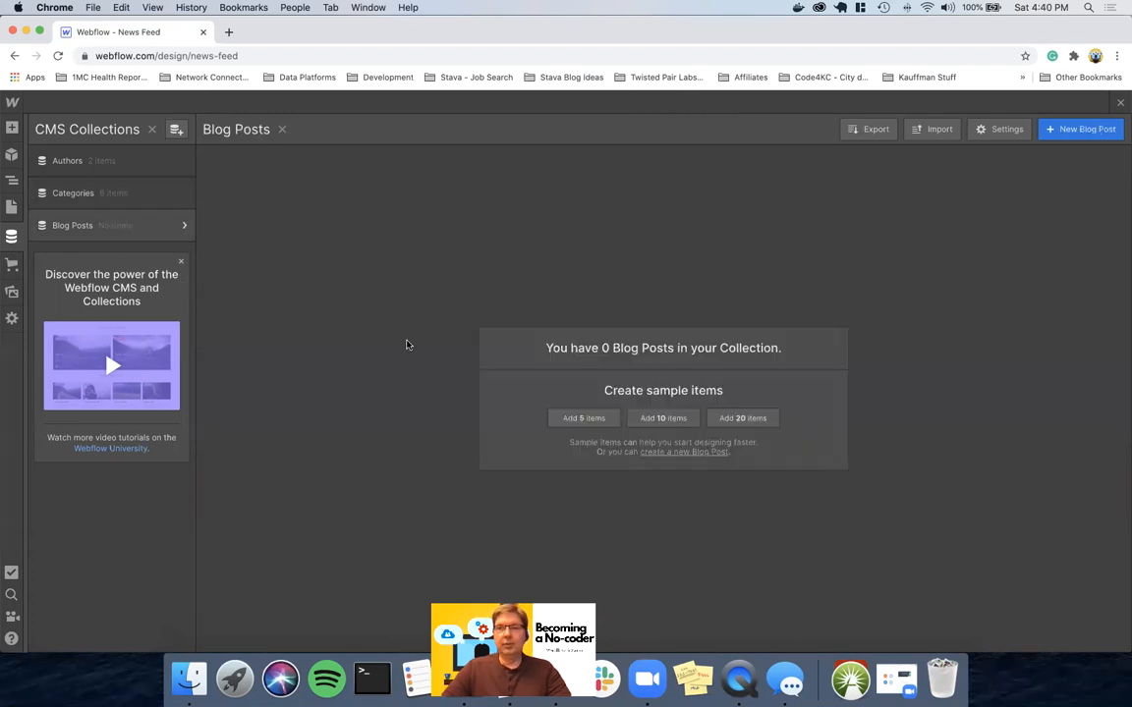
Switch to Xano and review the records in the news_article and topic database tables
key(ctrl+Left)
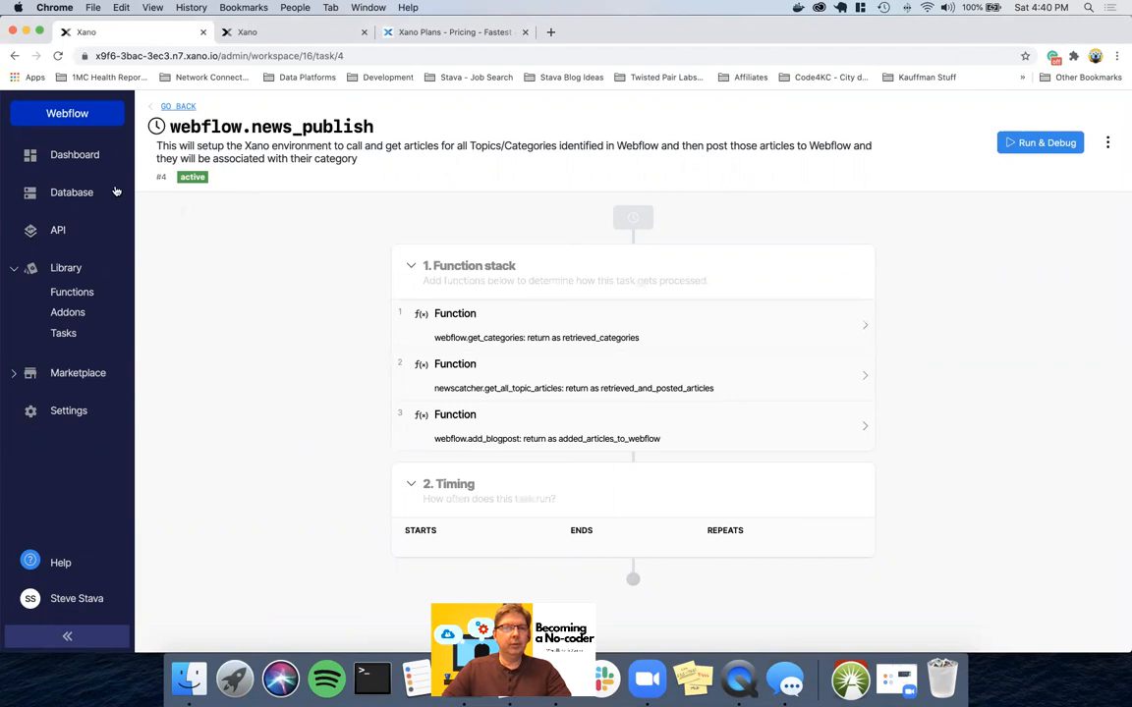
click(242, 36)
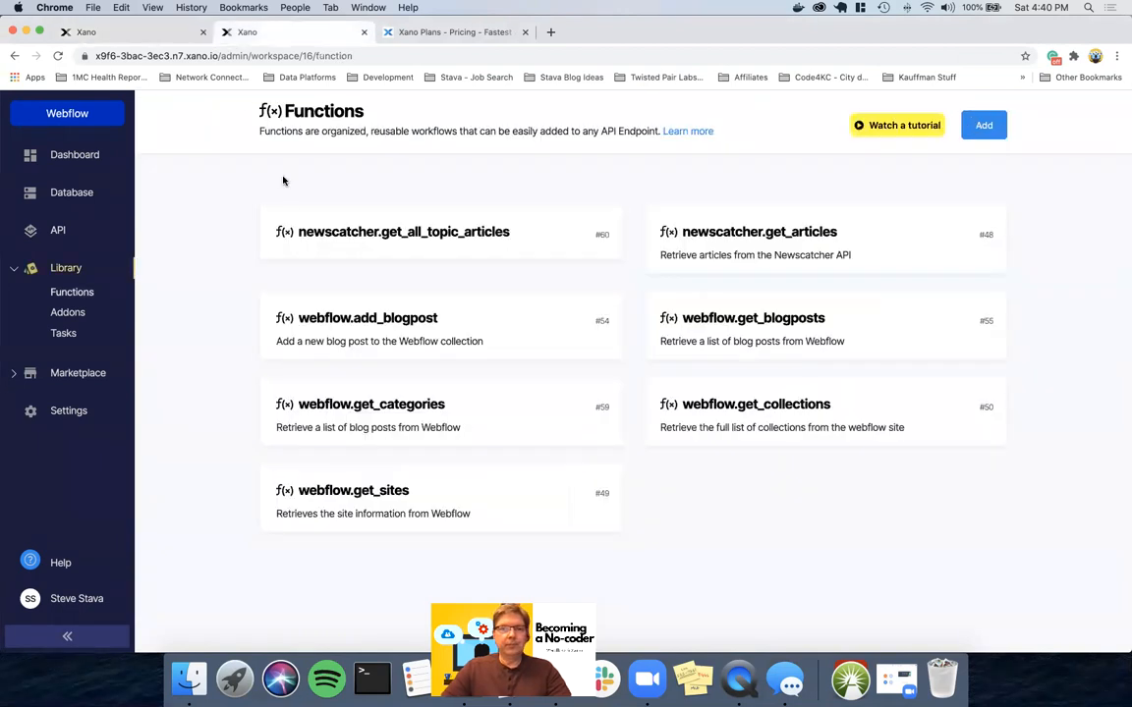
click(71, 196)
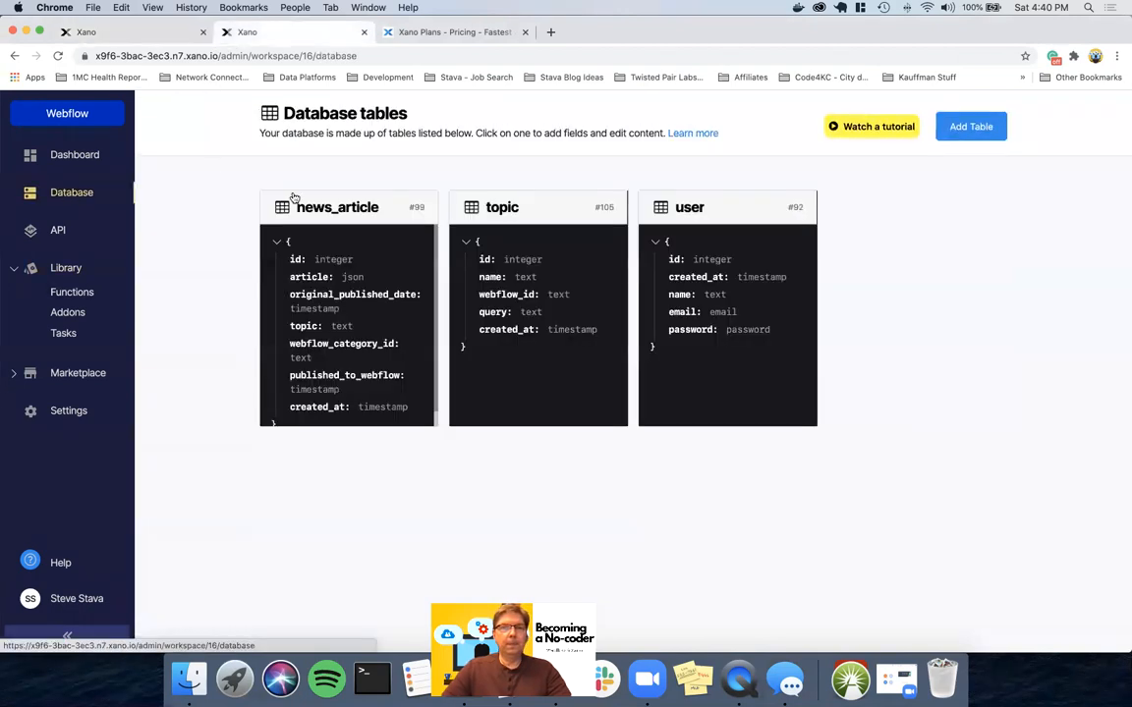
click(323, 209)
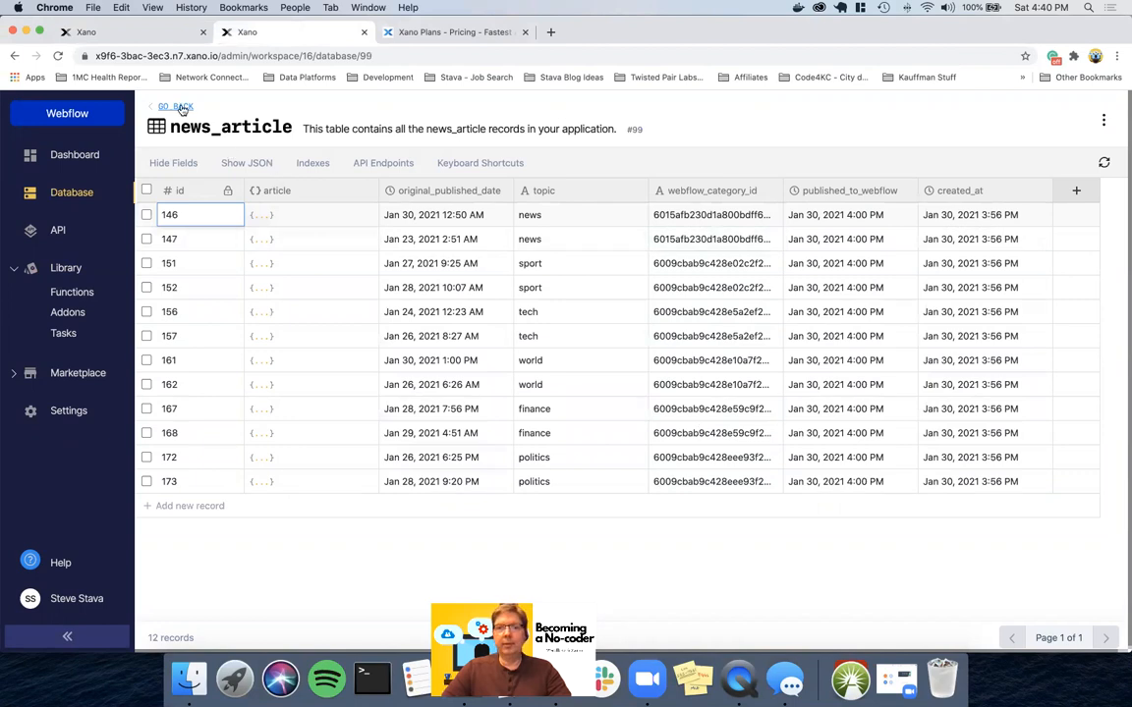
click(180, 107)
click(518, 217)
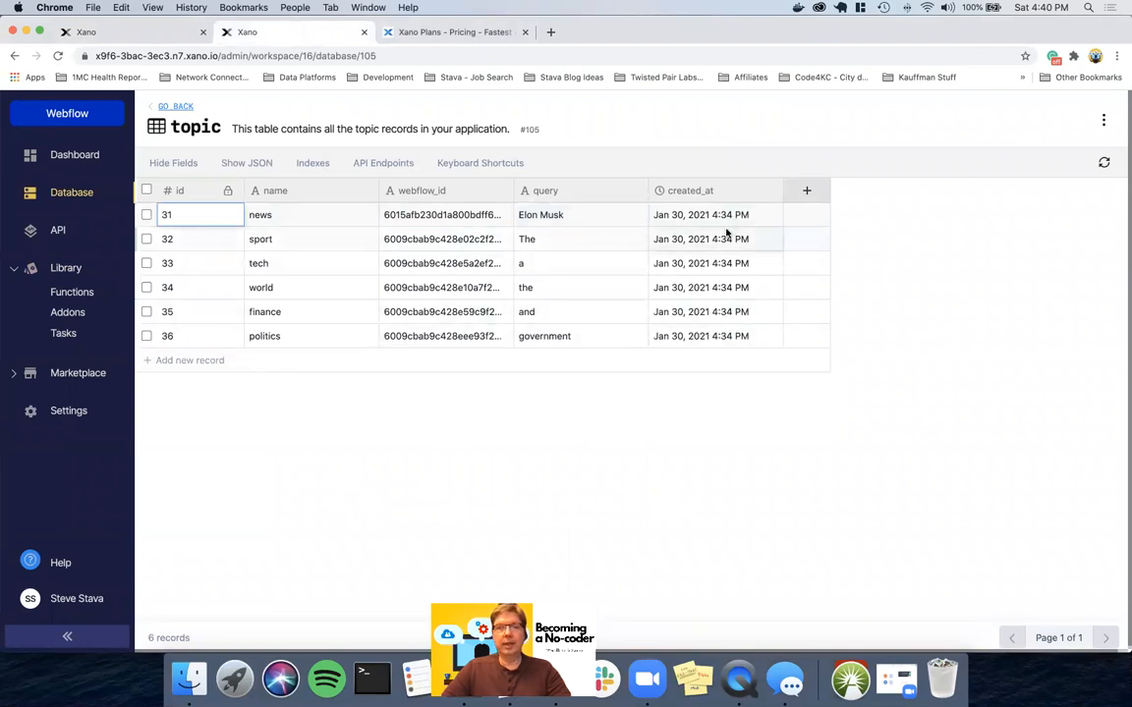
click(177, 107)
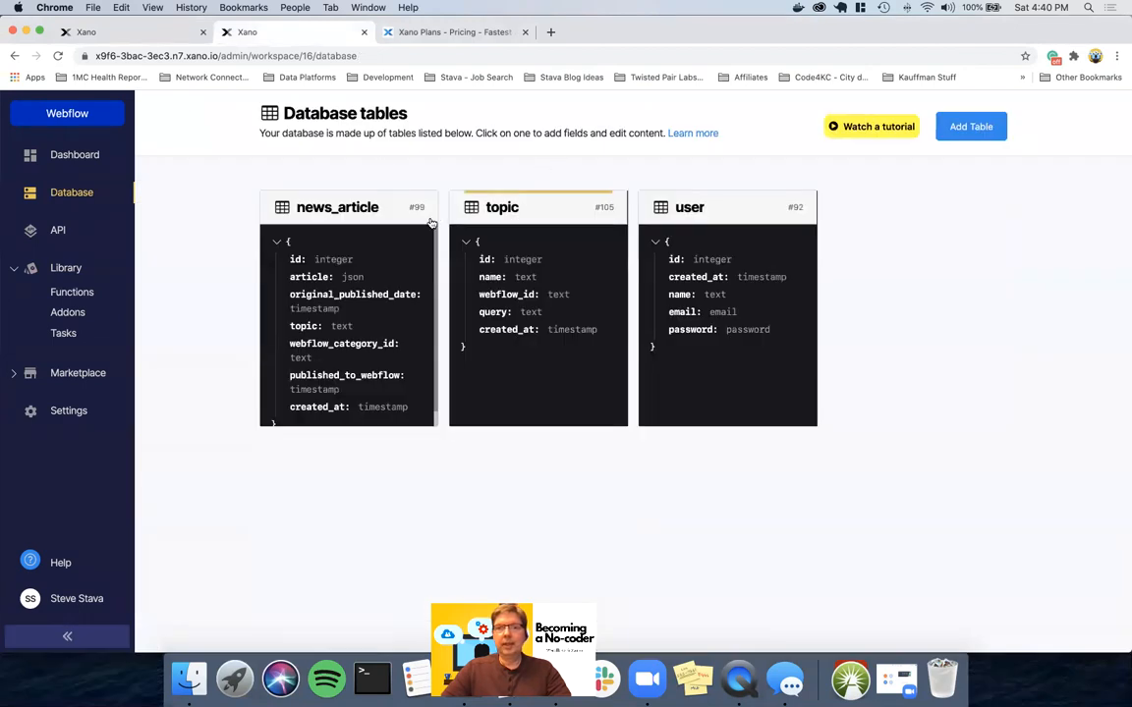
Return to the webflow.news_publish task and run it in the debugger
click(167, 32)
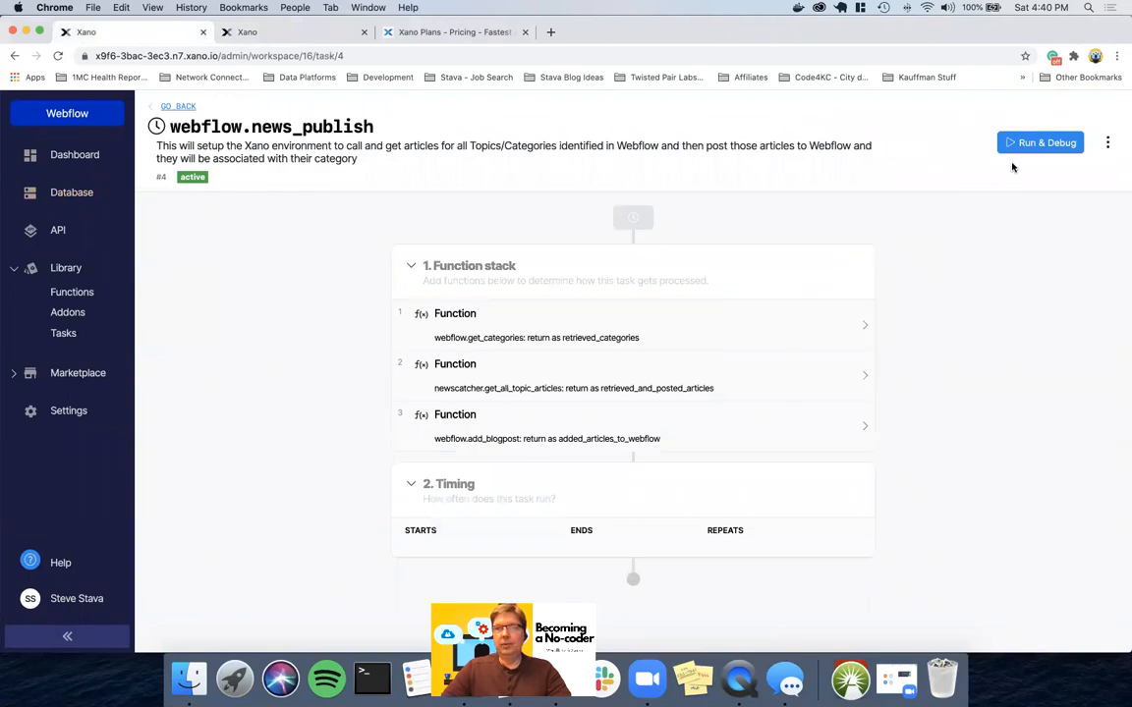
click(1032, 145)
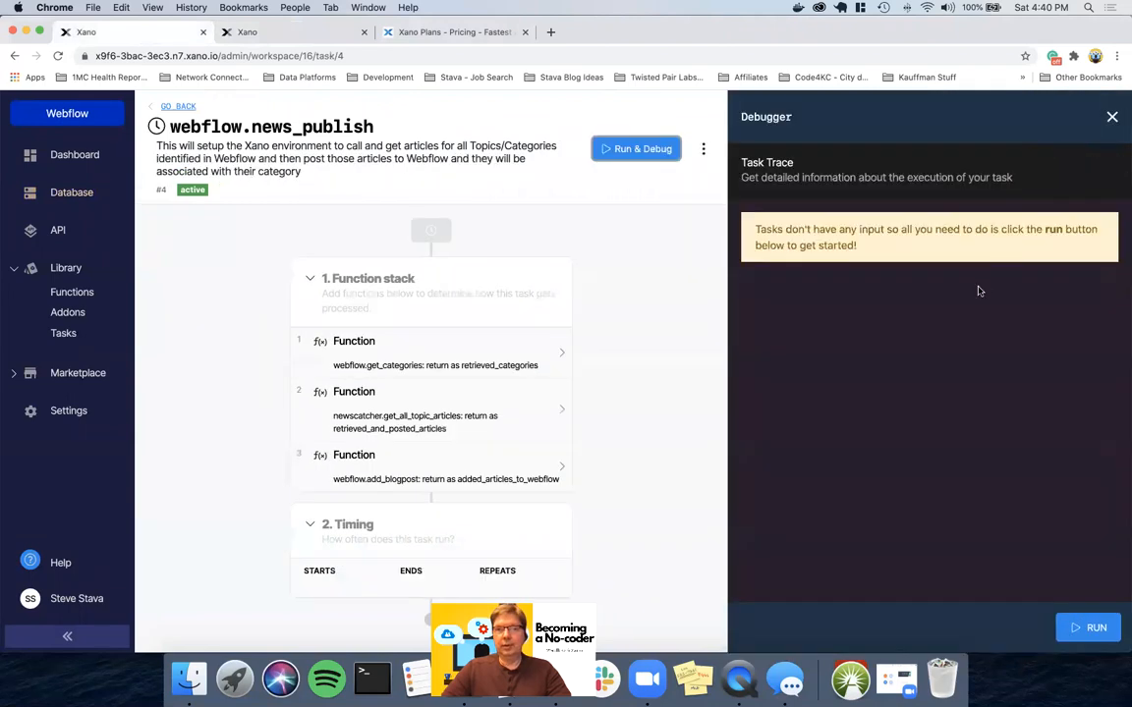
click(1083, 626)
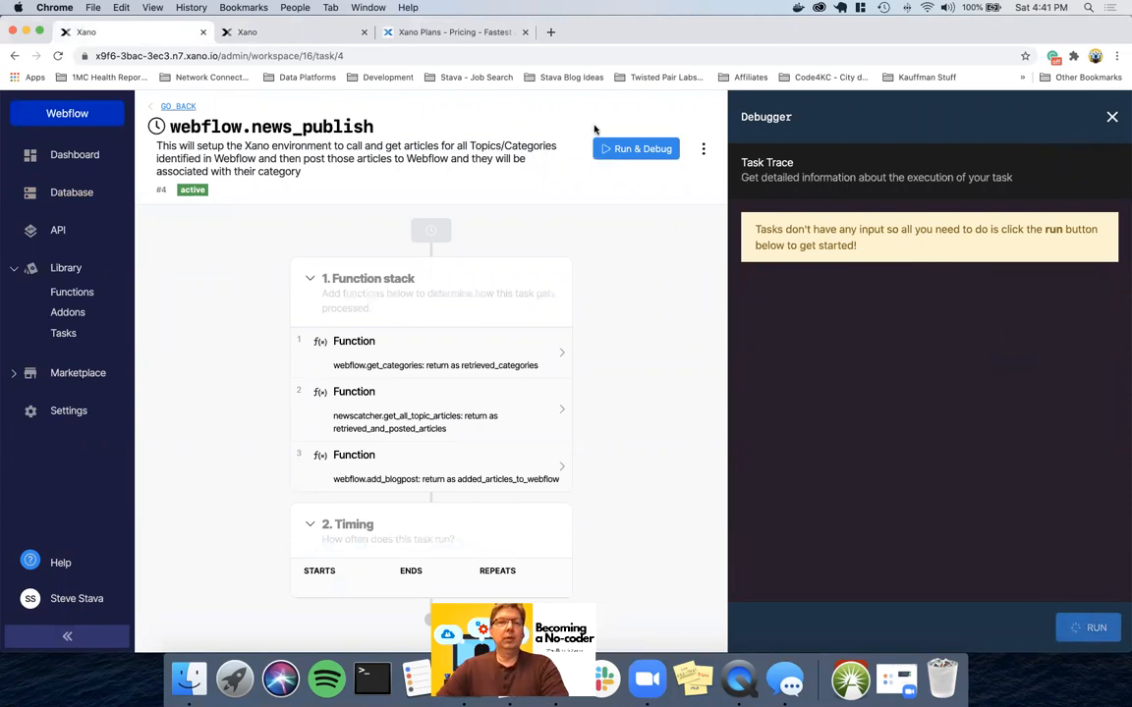
Check the created_at times of the topic table's records and go back to the database tables
click(256, 35)
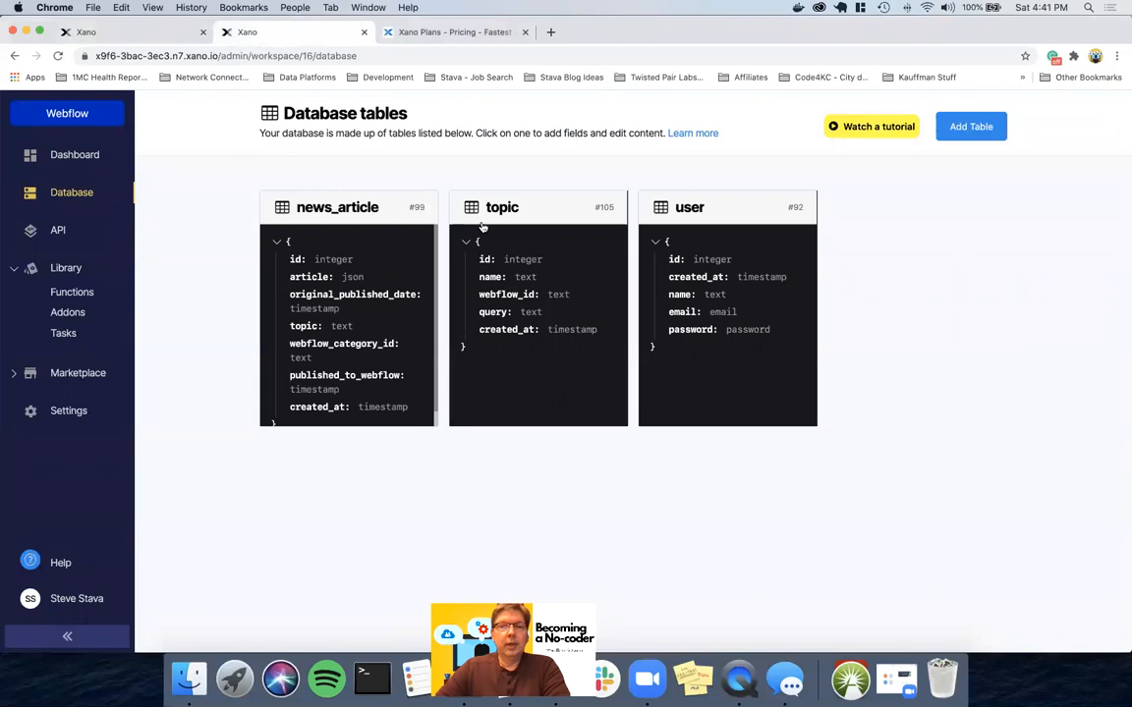
click(515, 210)
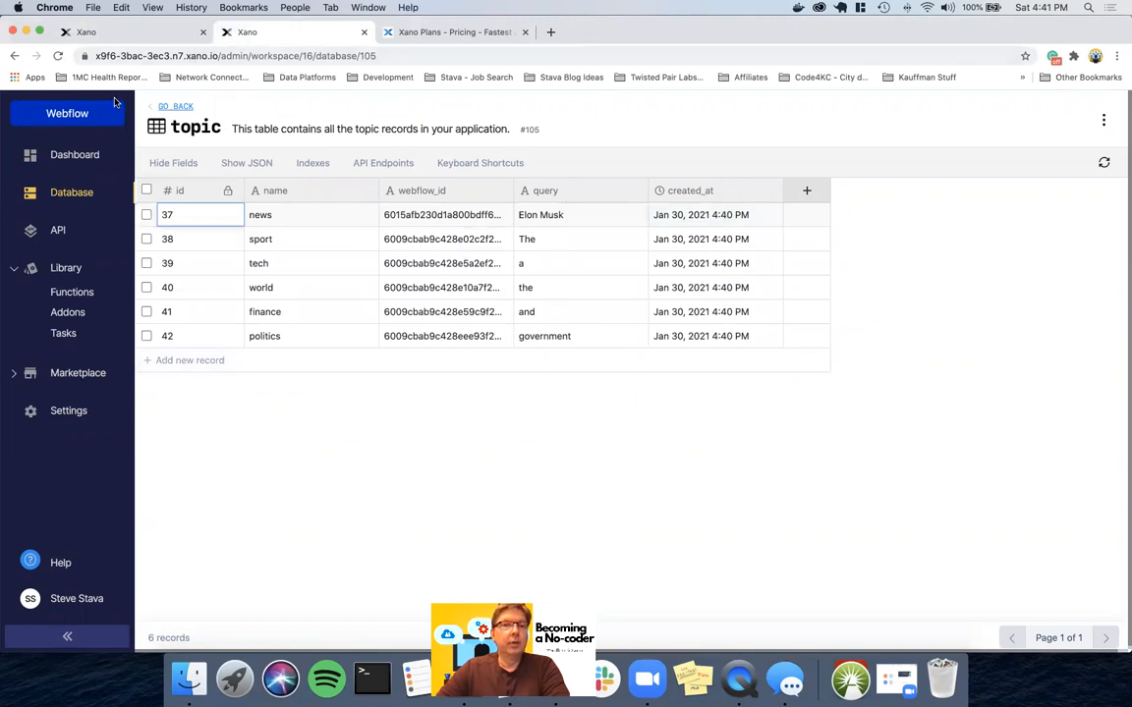
click(186, 109)
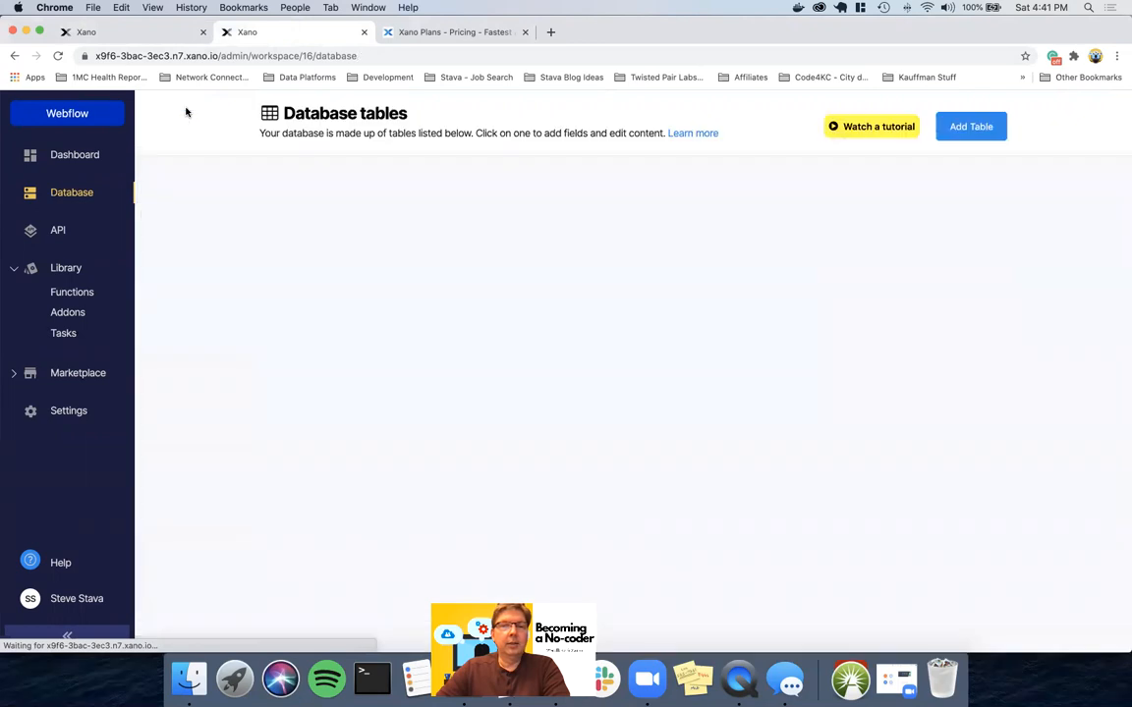
Open the news_article table and refresh its records to follow the published_to_webflow column down to the last row
click(370, 209)
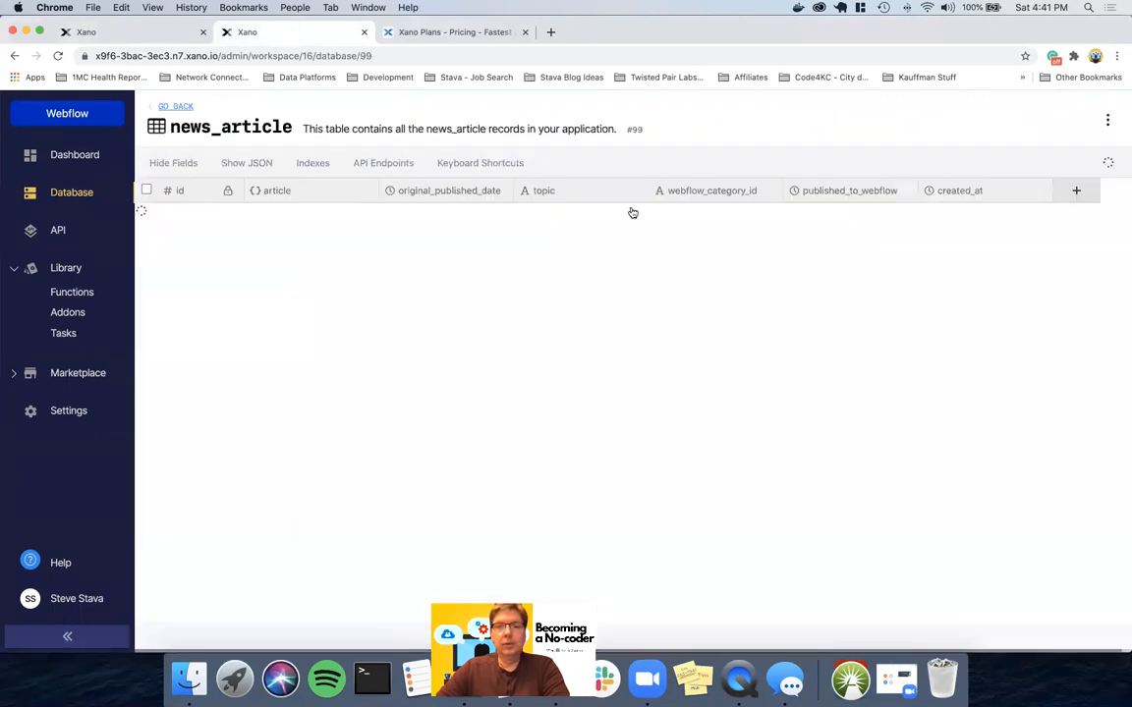
scroll(798, 267, down, 10)
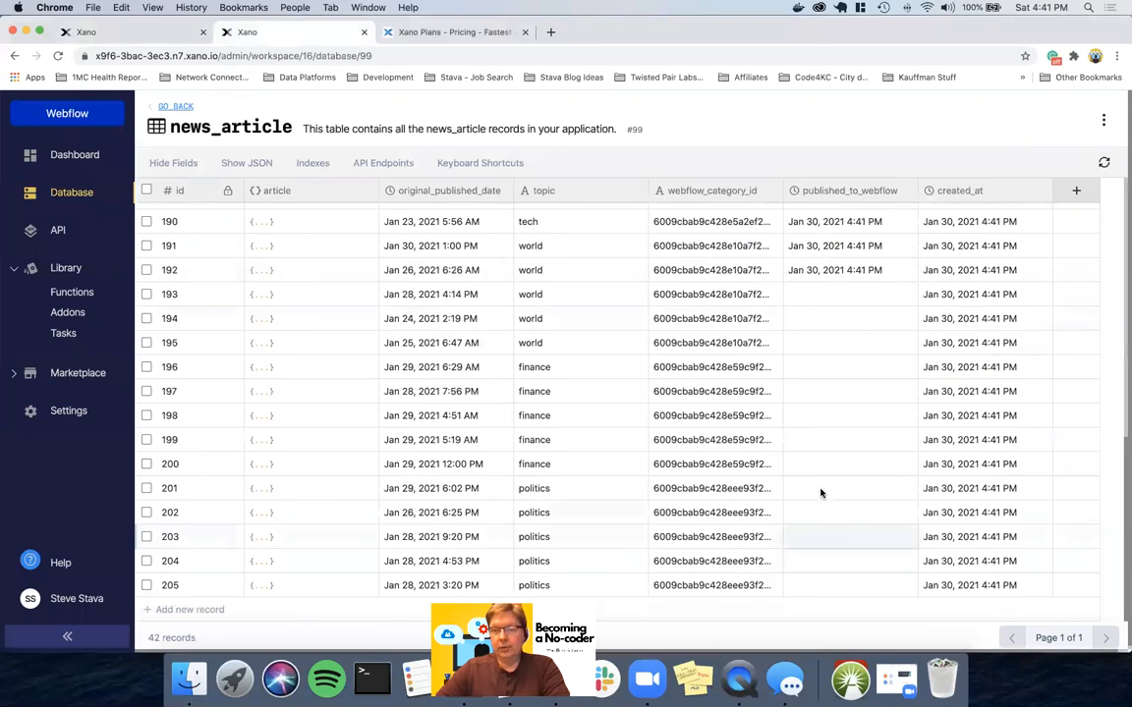
click(1103, 163)
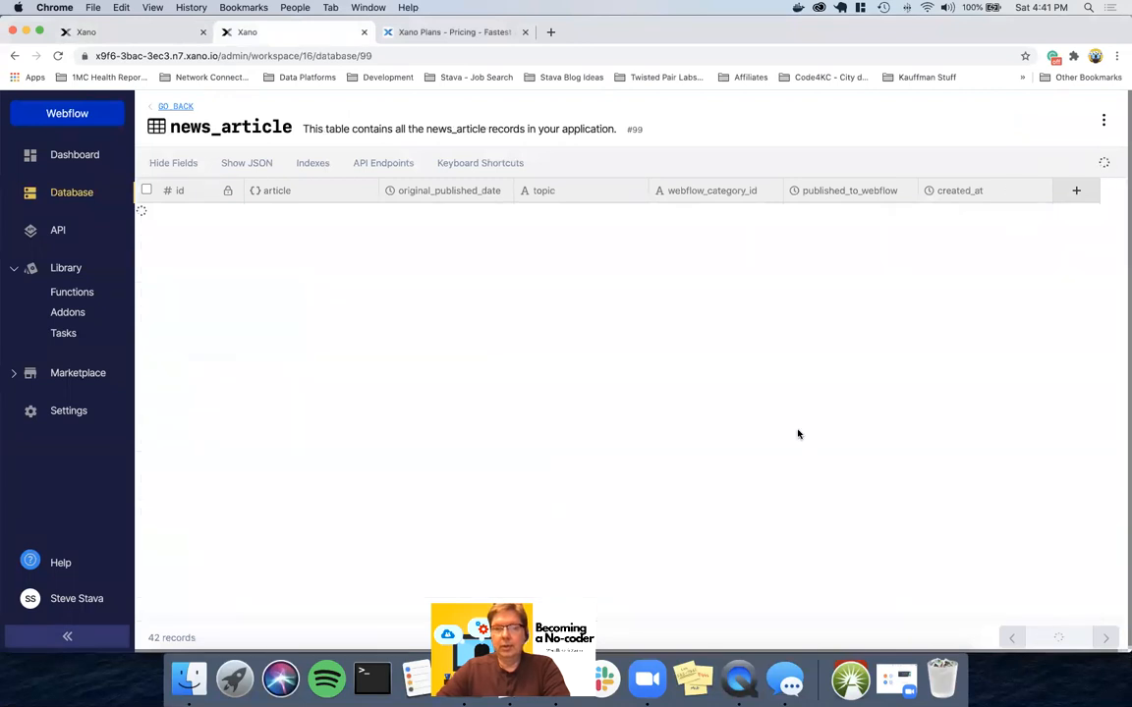
scroll(798, 434, down, 10)
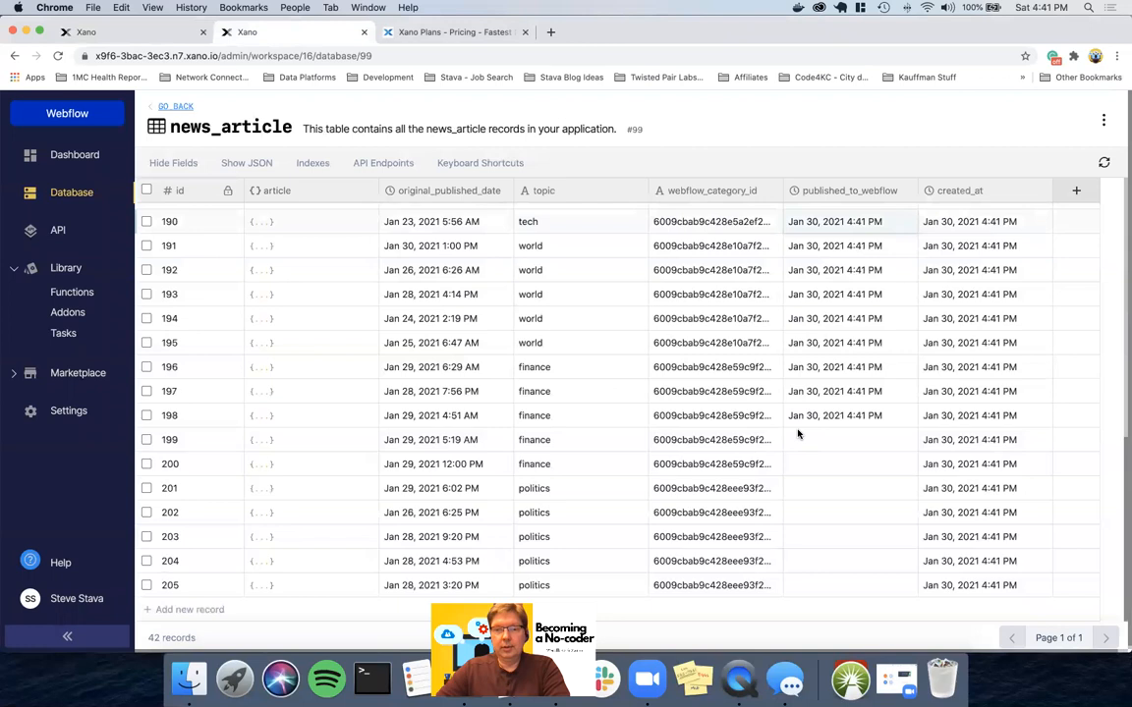
scroll(798, 434, down, 1)
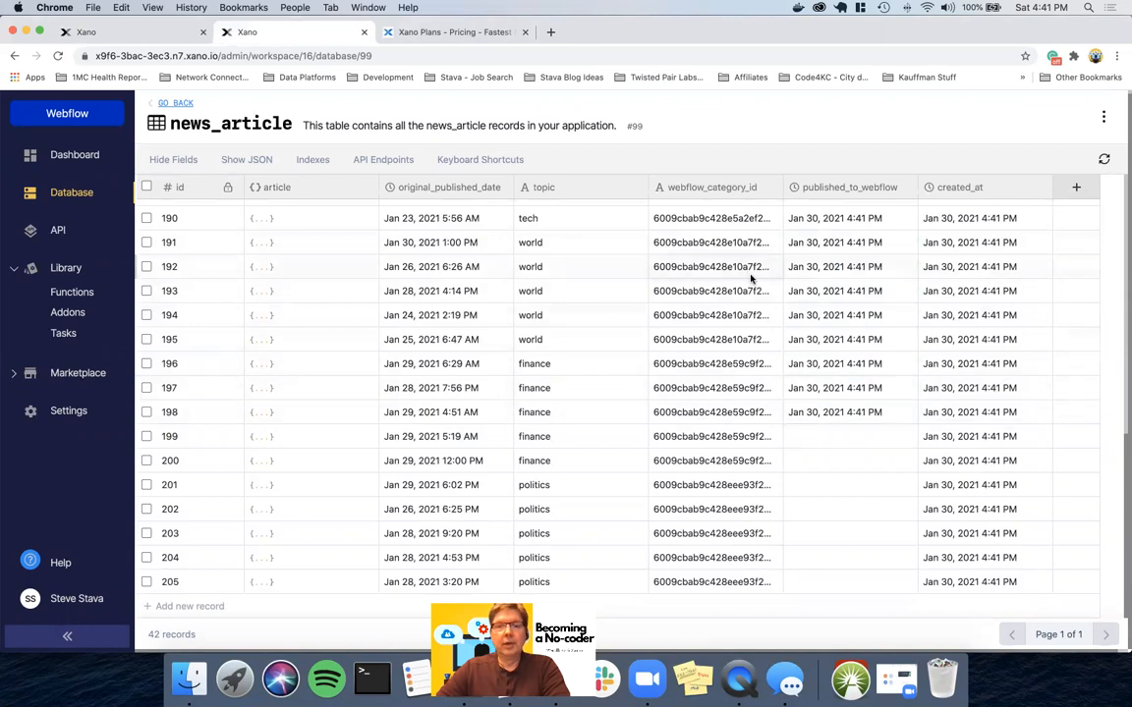
click(1106, 159)
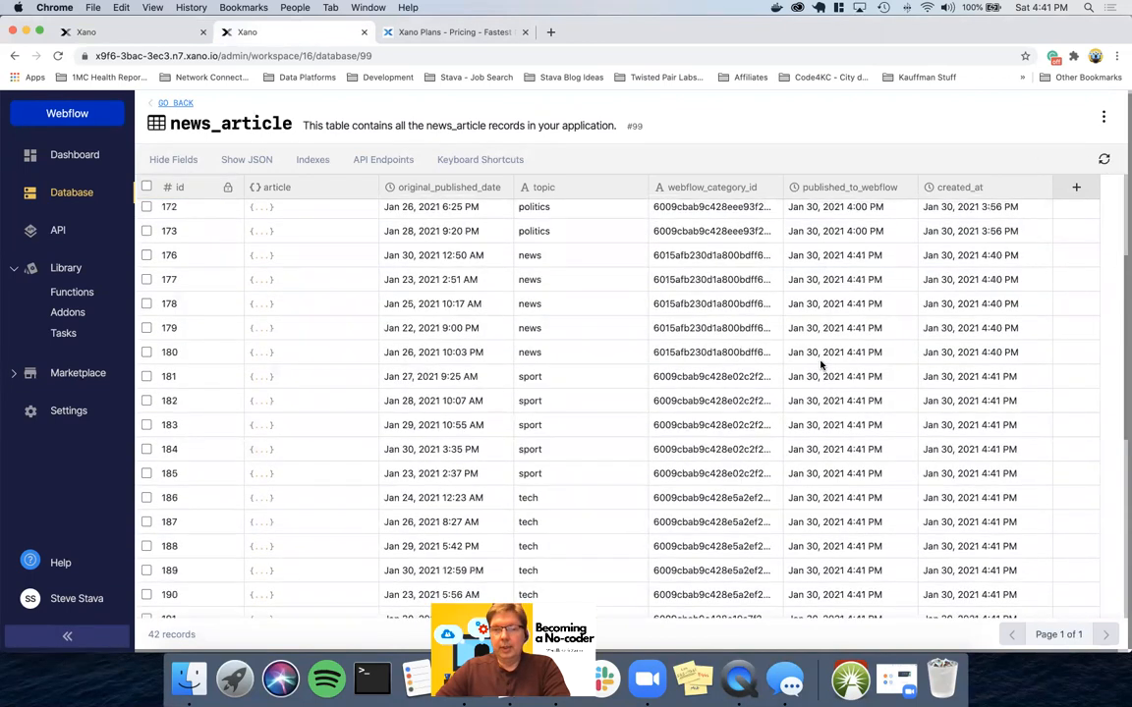
scroll(821, 365, down, 2)
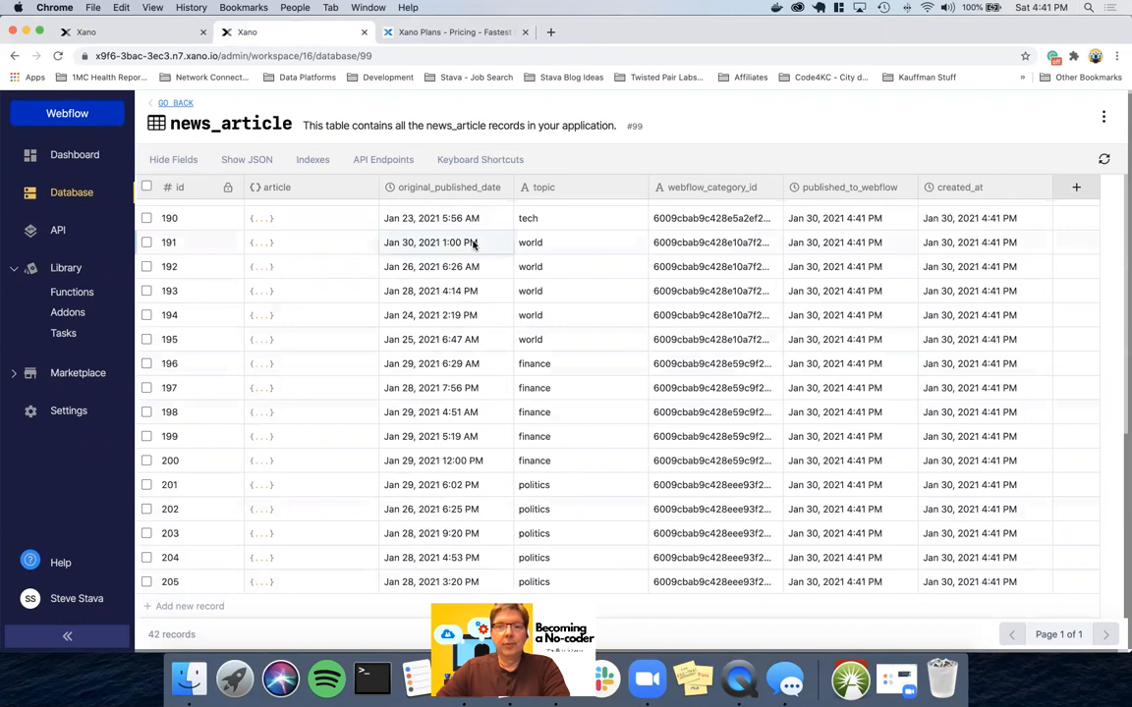
Switch to the Webflow News Feed designer, reload it and examine the posts under Most Recent on the home page
key(ctrl+Right)
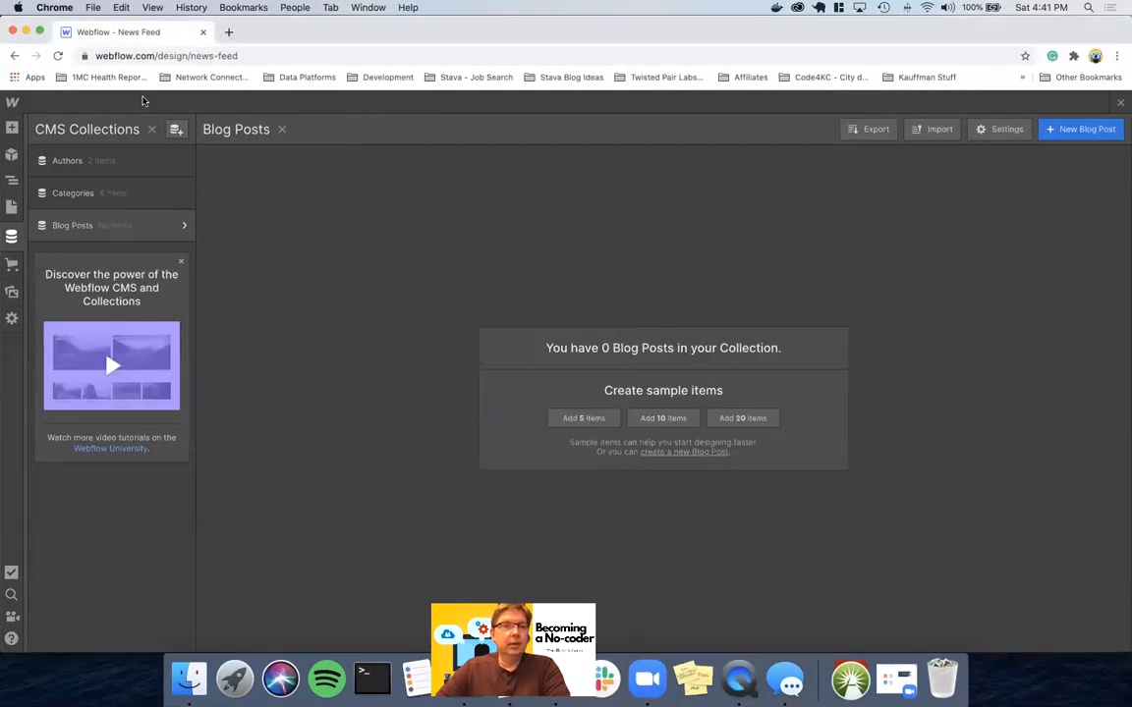
click(58, 55)
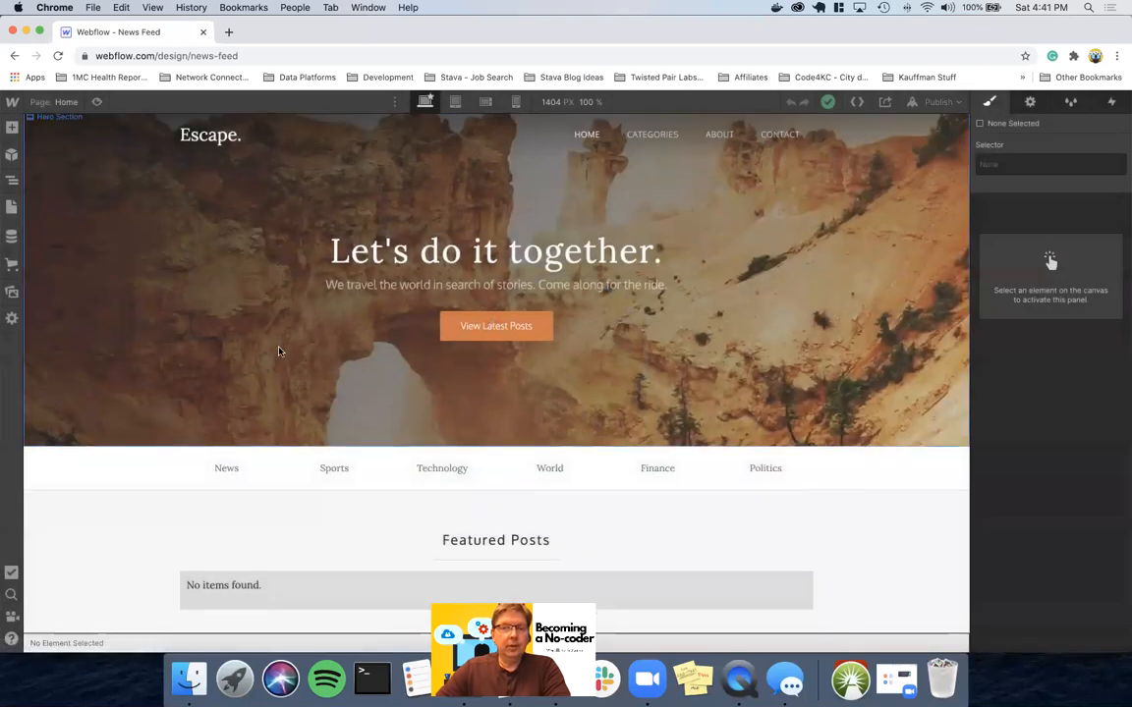
scroll(279, 352, down, 10)
scroll(279, 352, down, 5)
scroll(279, 352, up, 3)
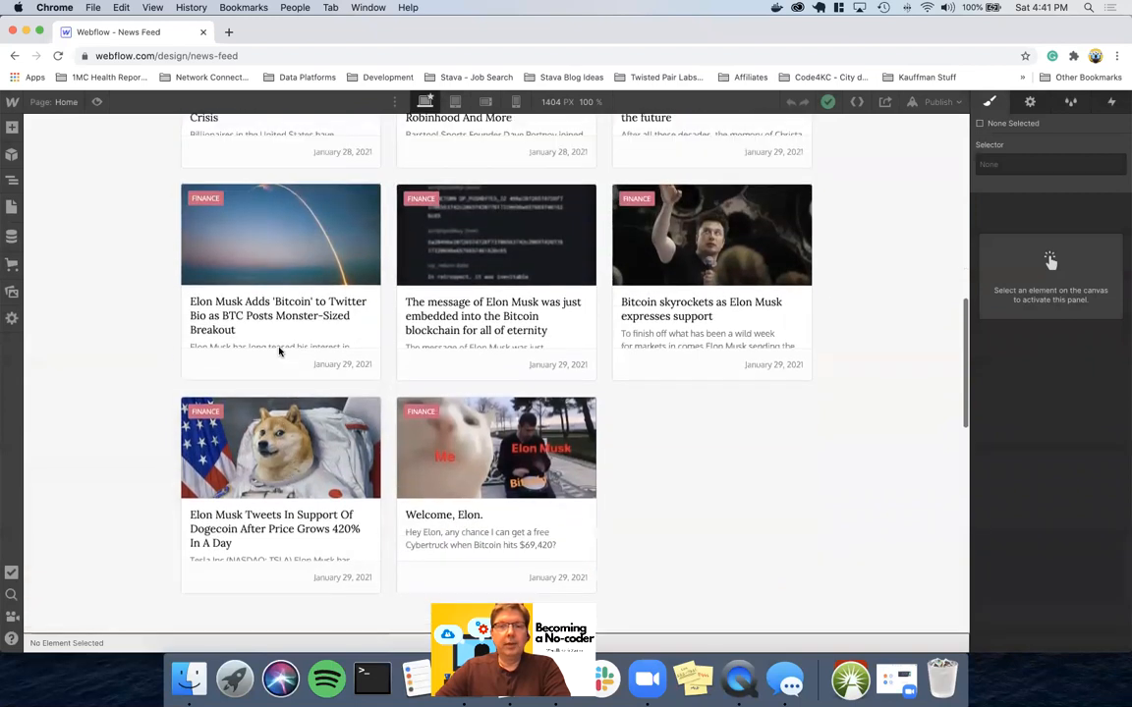
scroll(279, 352, up, 3)
scroll(398, 365, up, 4)
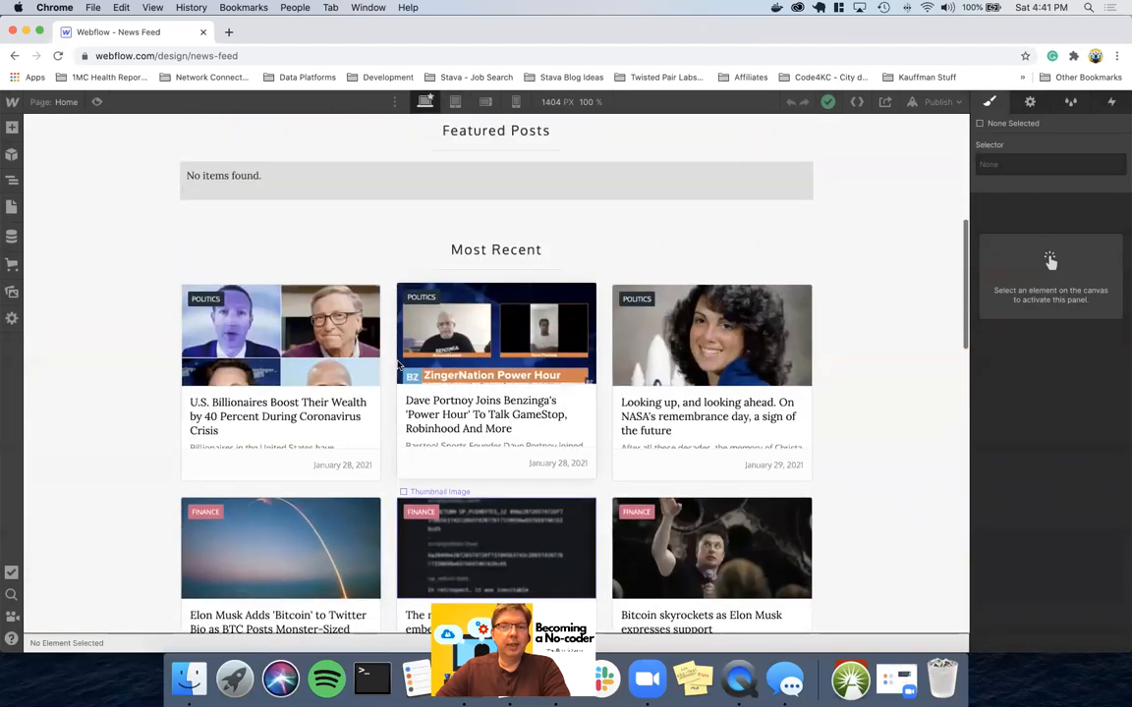
scroll(397, 365, up, 1)
Set the item limit of the Most Recent section's Collection List Wrapper to show 30 items
click(347, 319)
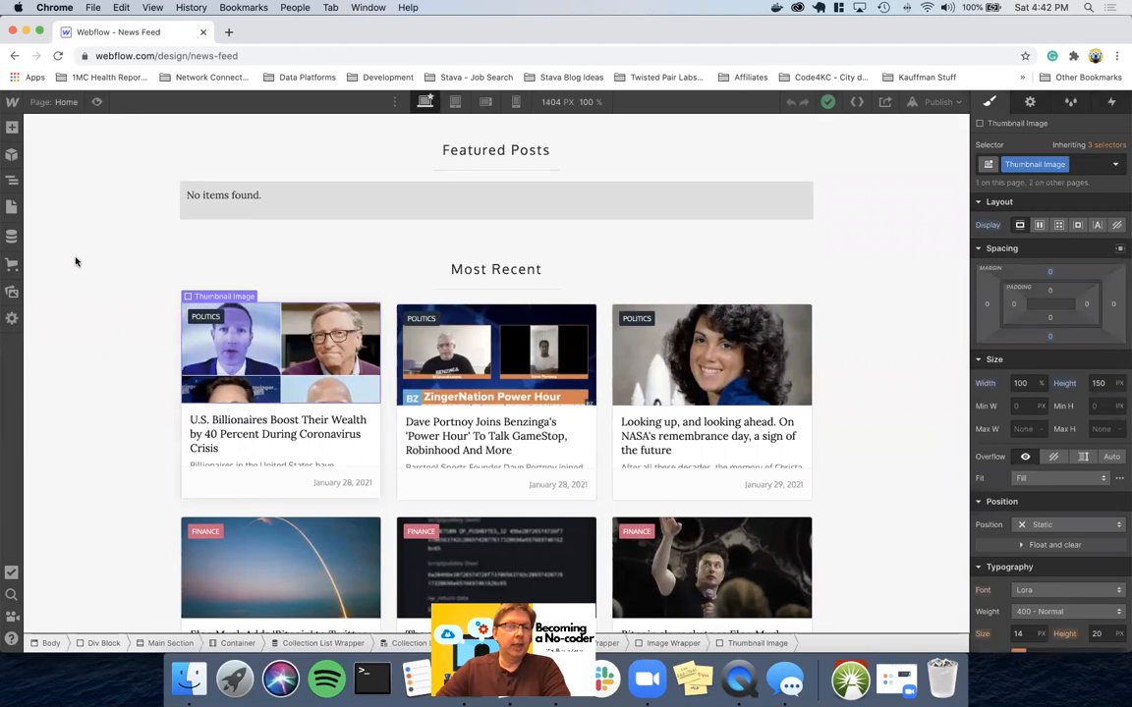
click(11, 182)
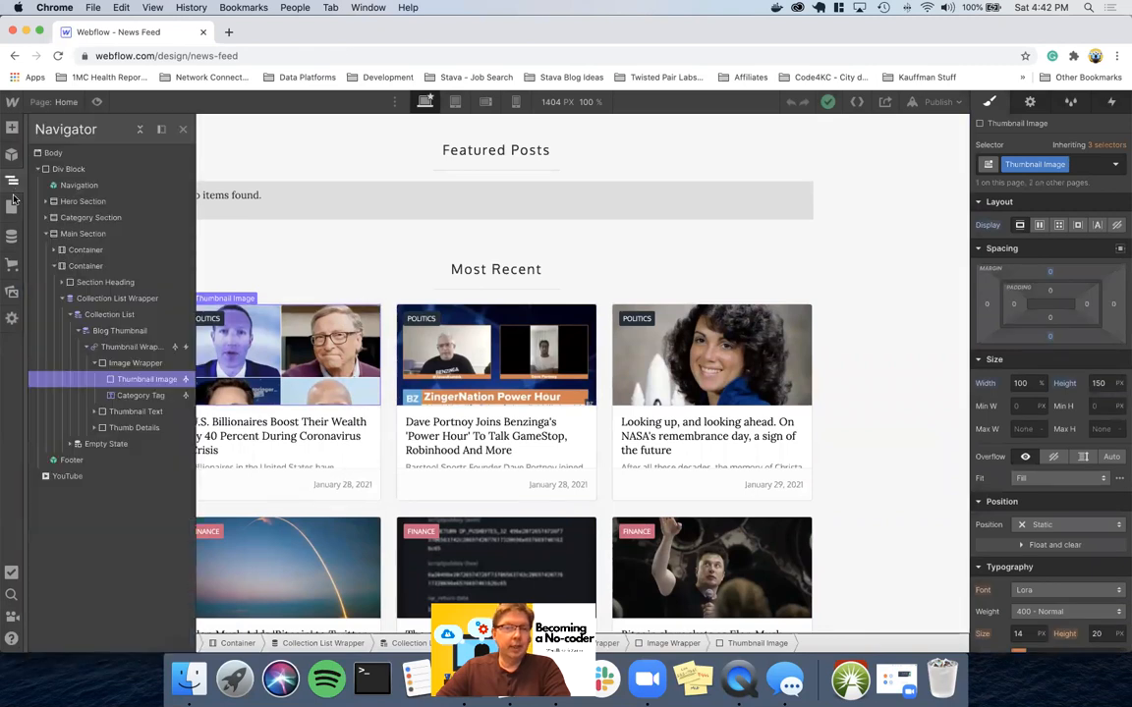
click(117, 299)
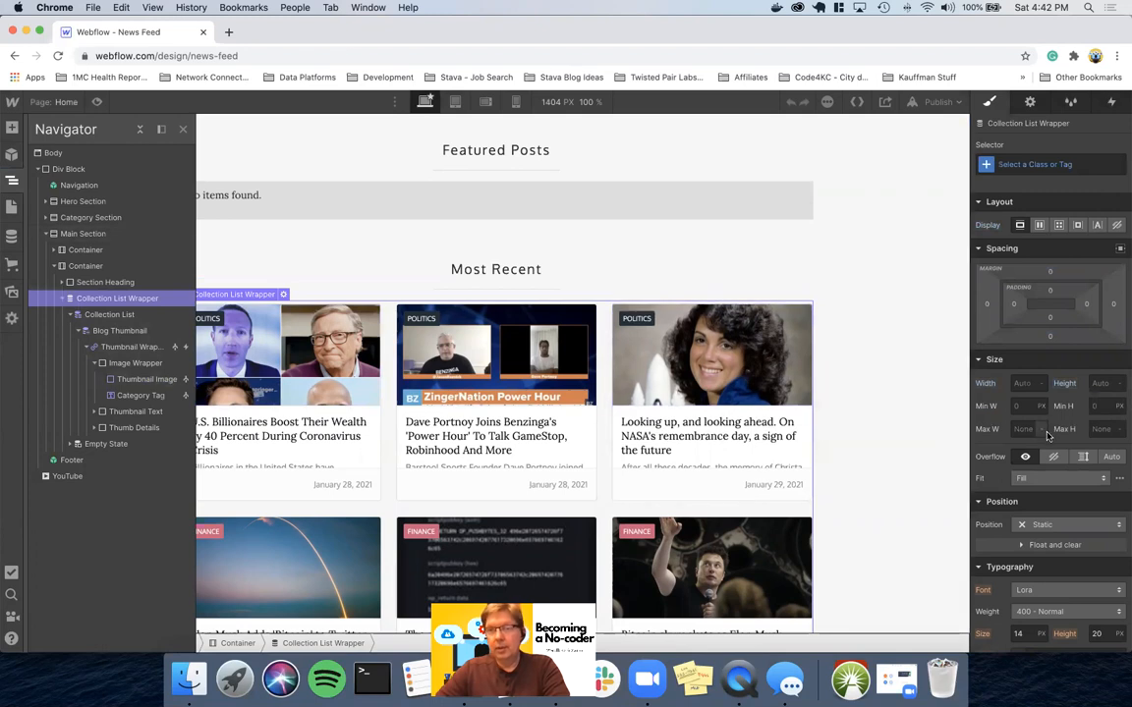
key(d)
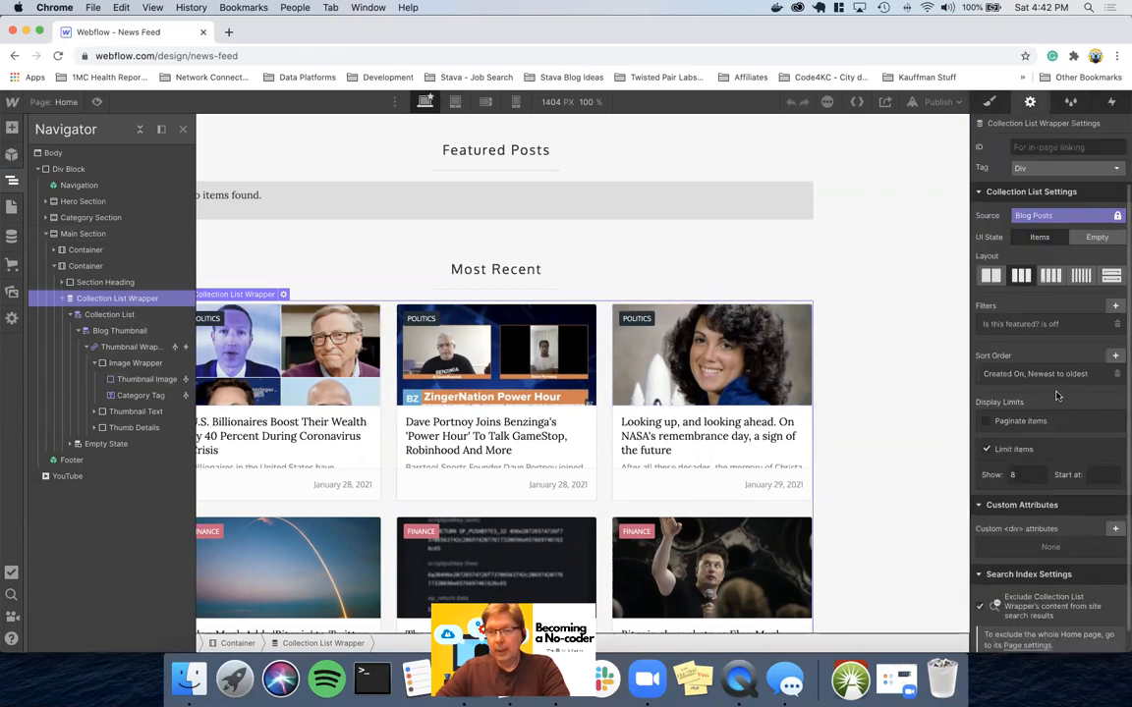
scroll(1057, 396, down, 1)
click(1021, 454)
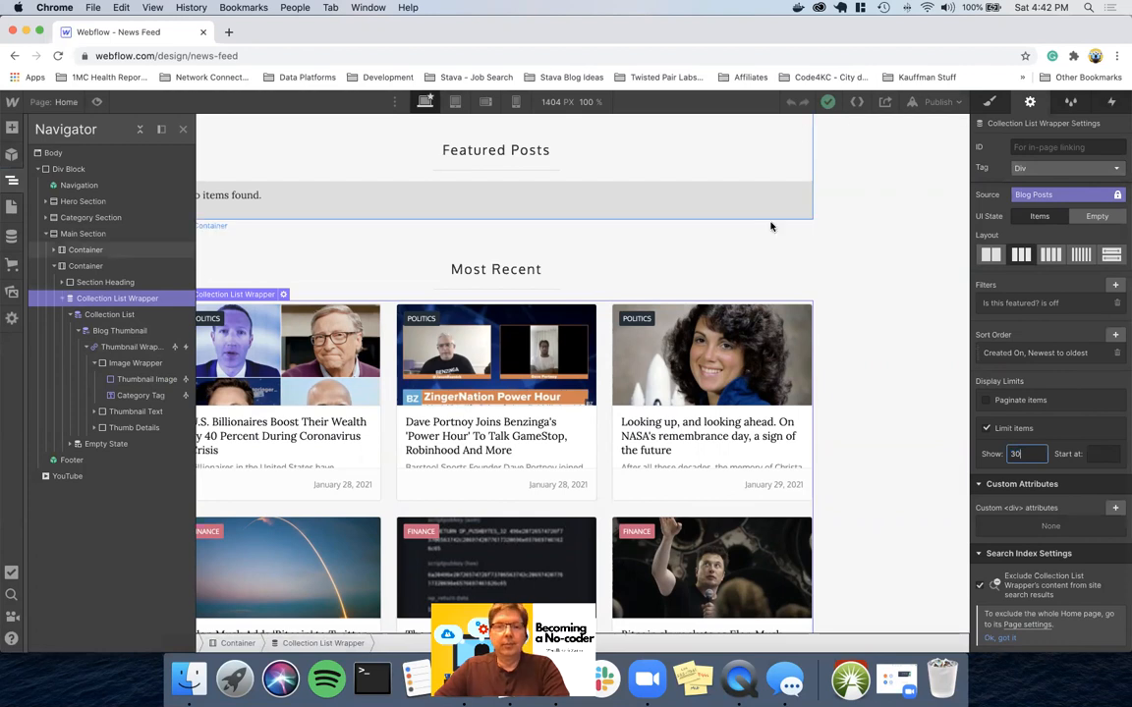
Preview the home page and look through all the articles in the Most Recent section
scroll(771, 226, down, 1)
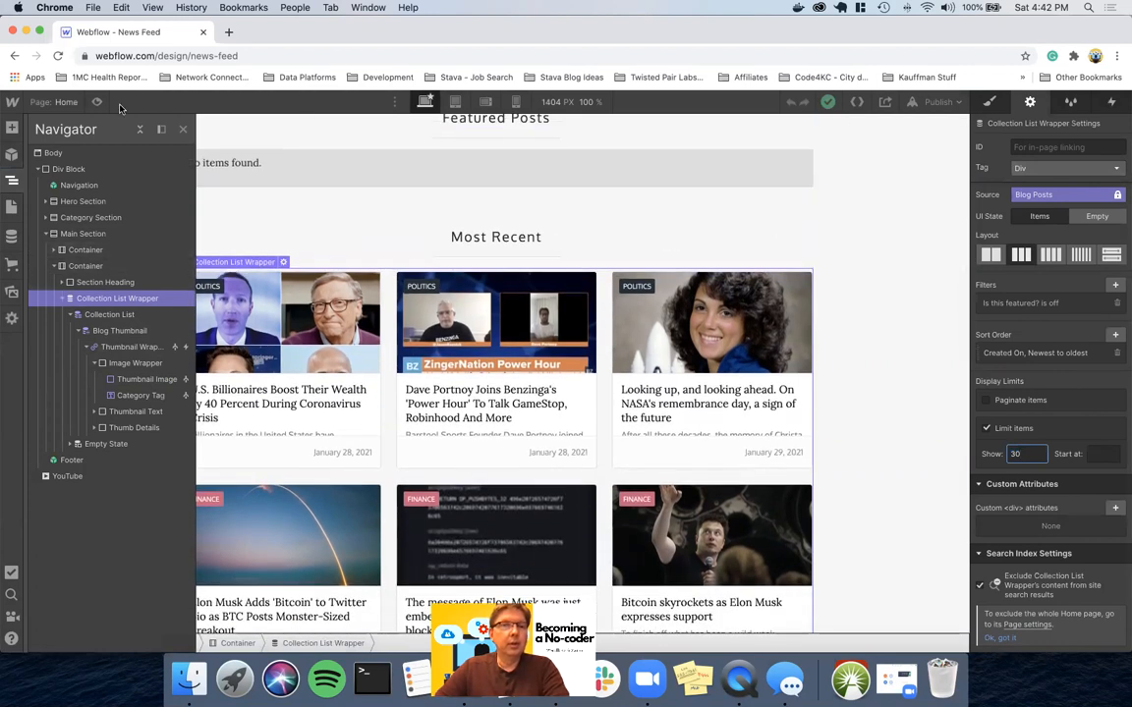
click(97, 102)
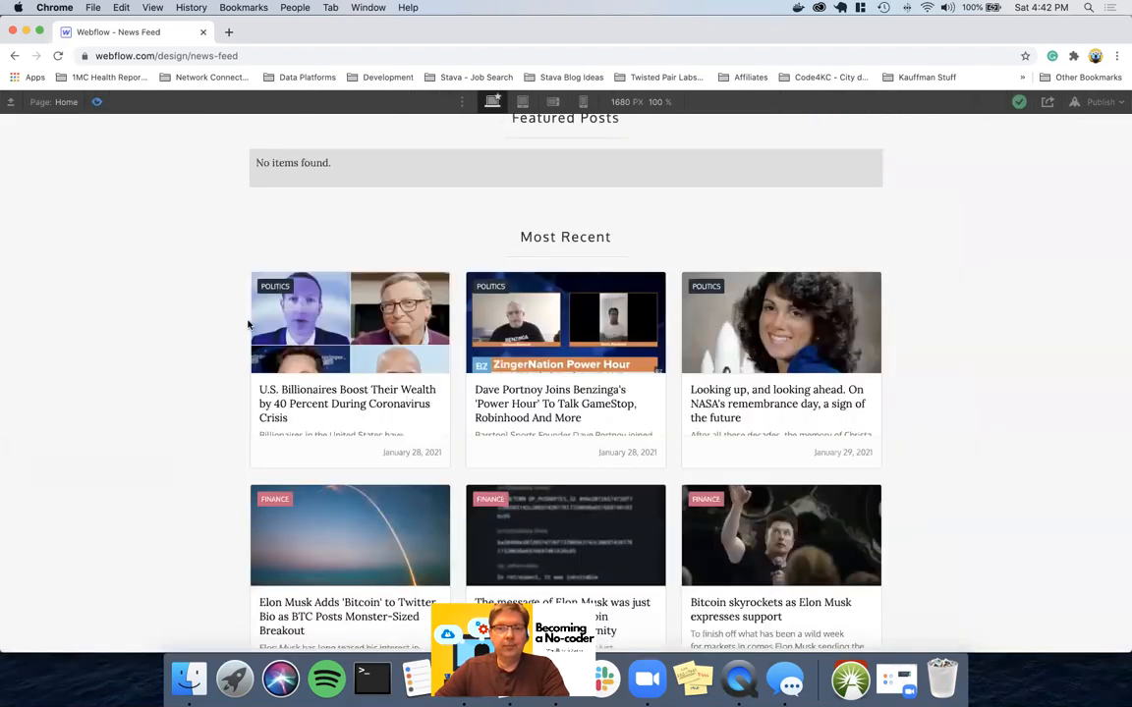
scroll(249, 327, down, 5)
scroll(249, 327, down, 8)
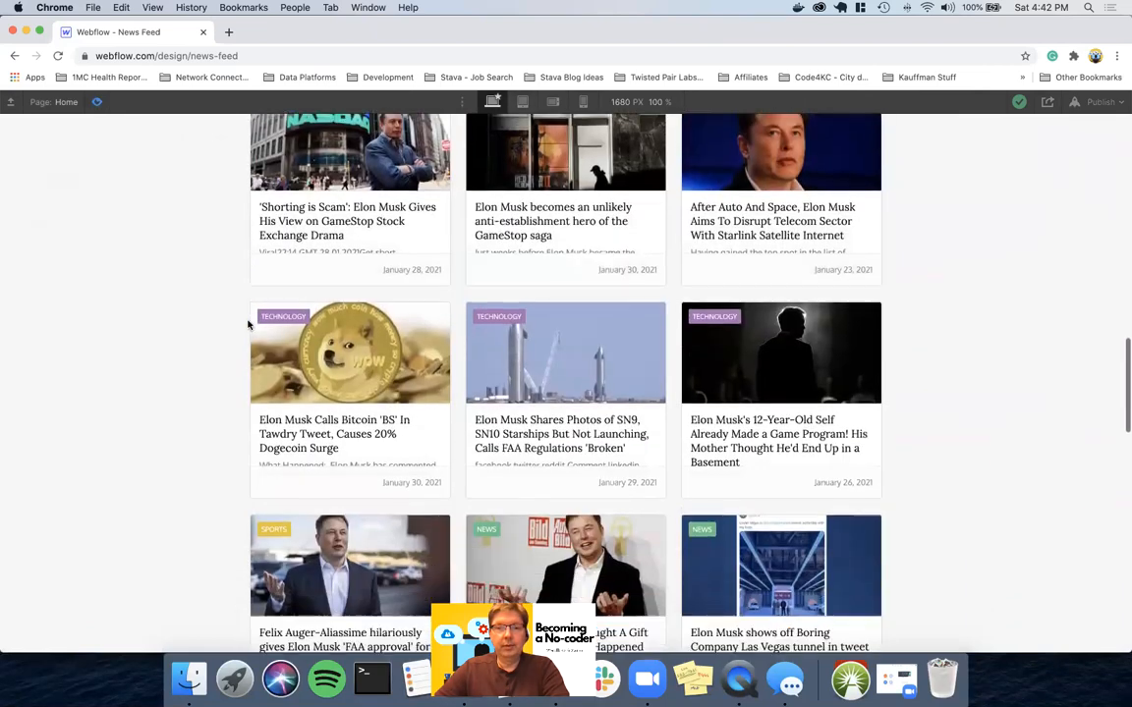
scroll(248, 327, down, 3)
scroll(249, 327, up, 10)
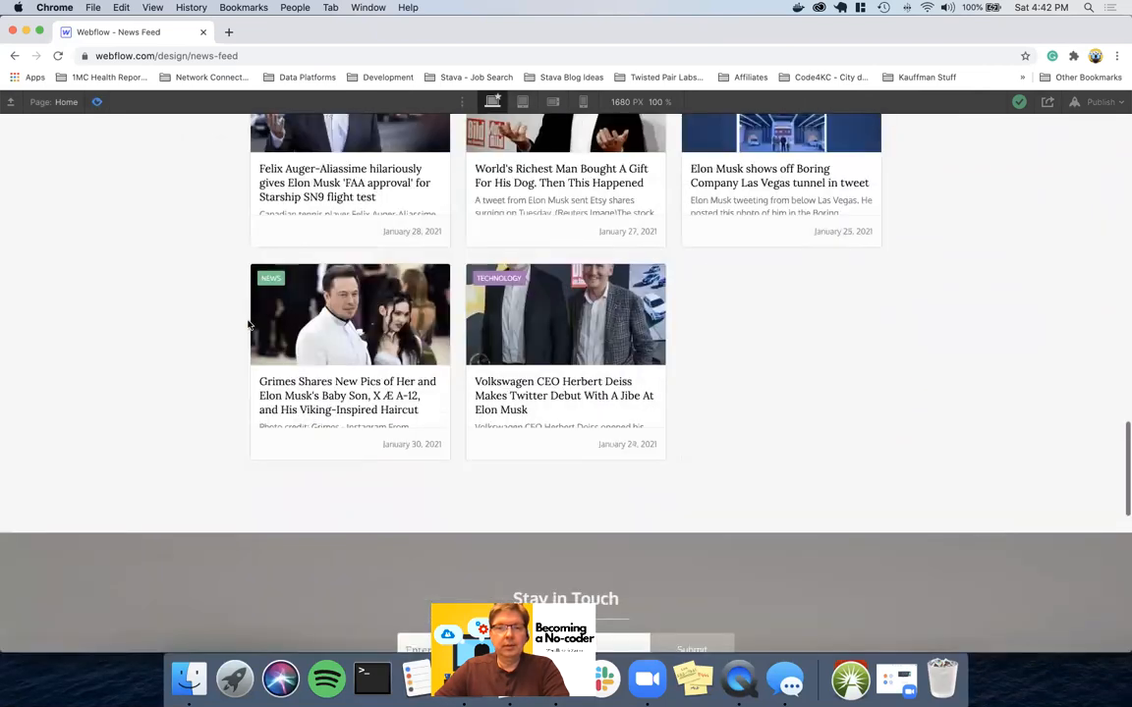
Preview the home page and open the linked sources of the U.S. Billionaires and Elon Musk Bitcoin blockchain posts, returning to the site
scroll(249, 327, up, 3)
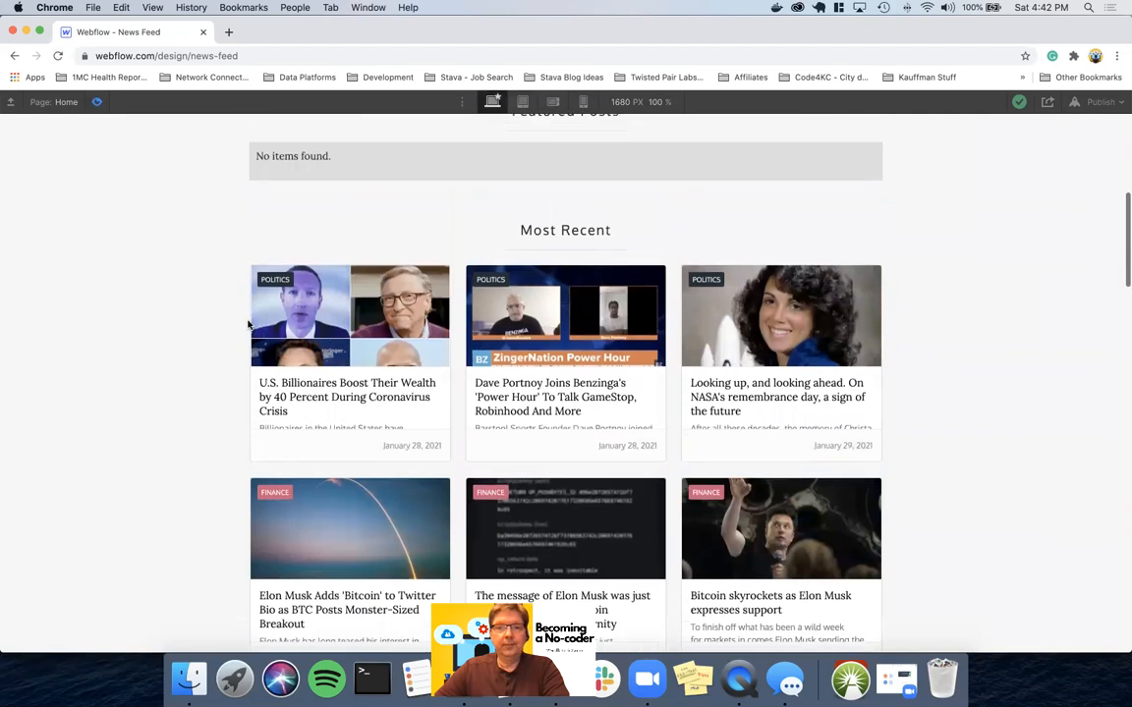
click(96, 103)
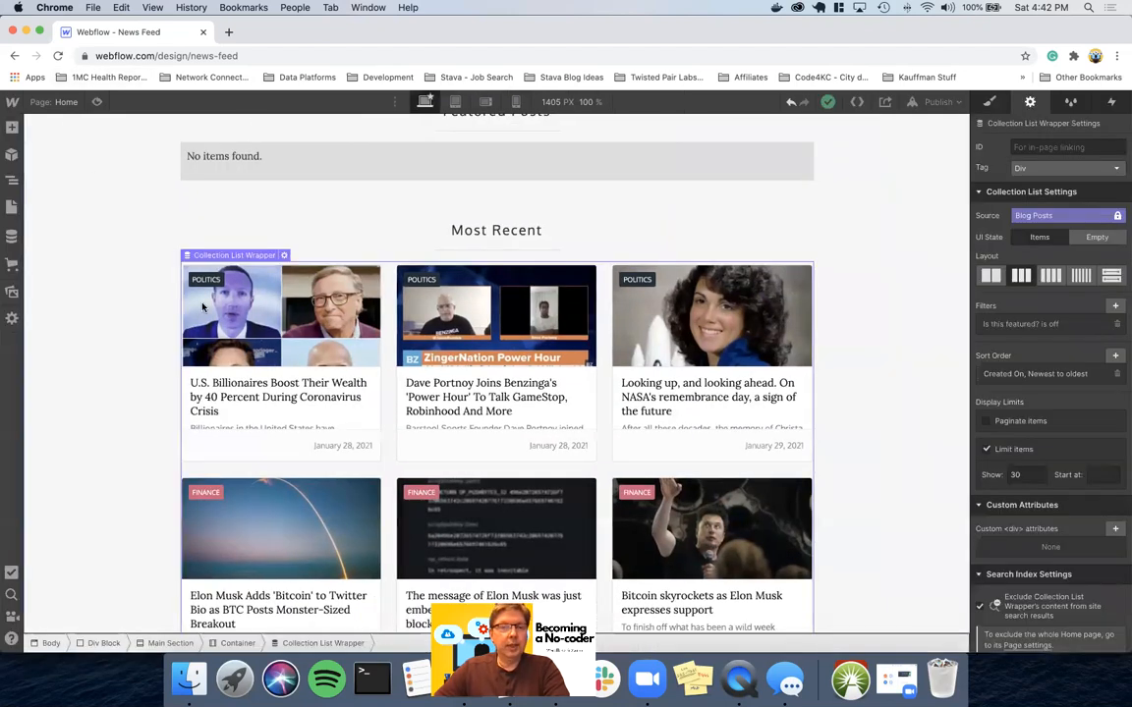
click(235, 326)
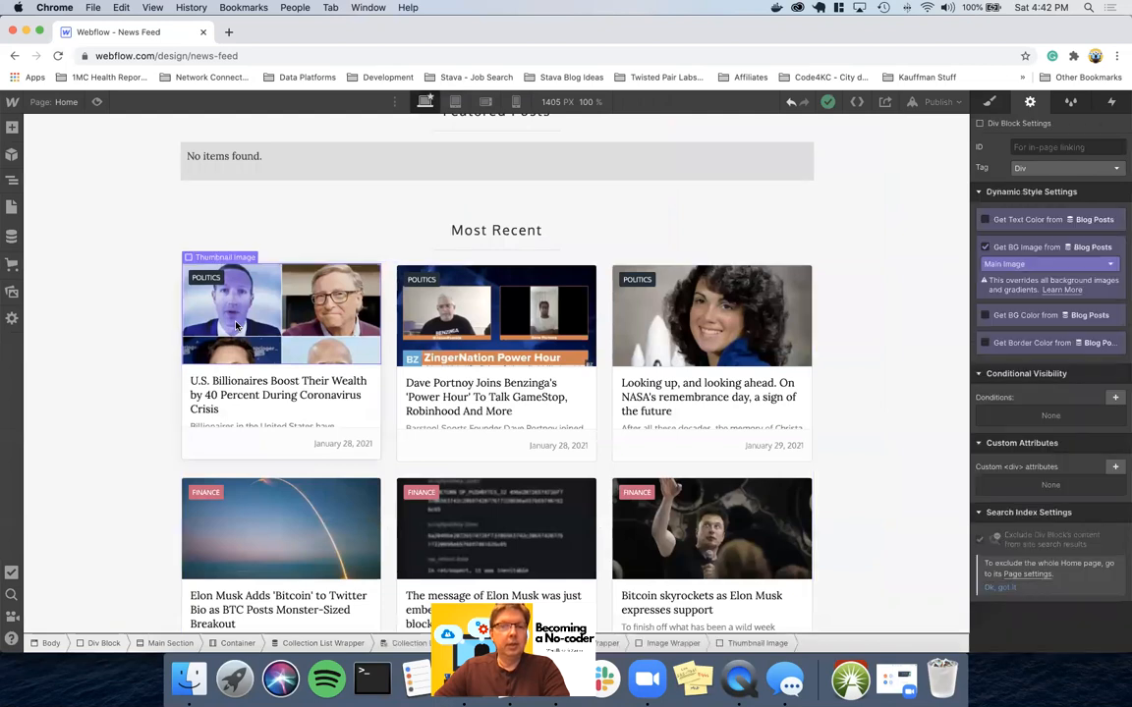
click(453, 320)
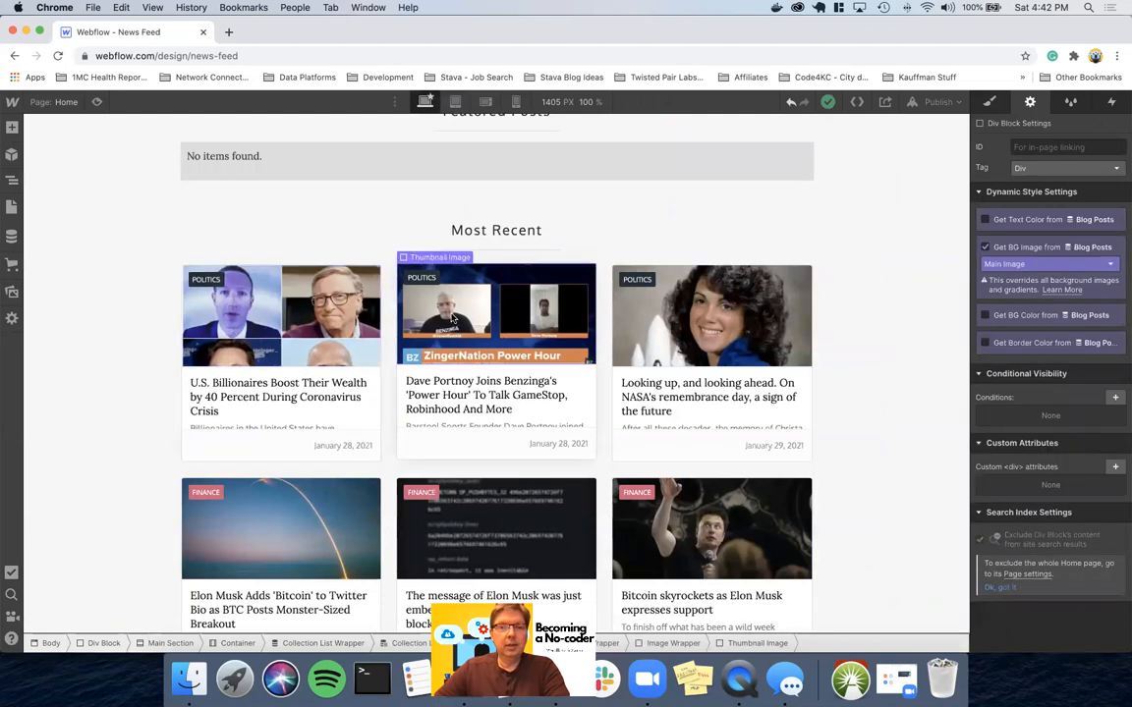
click(97, 102)
click(352, 345)
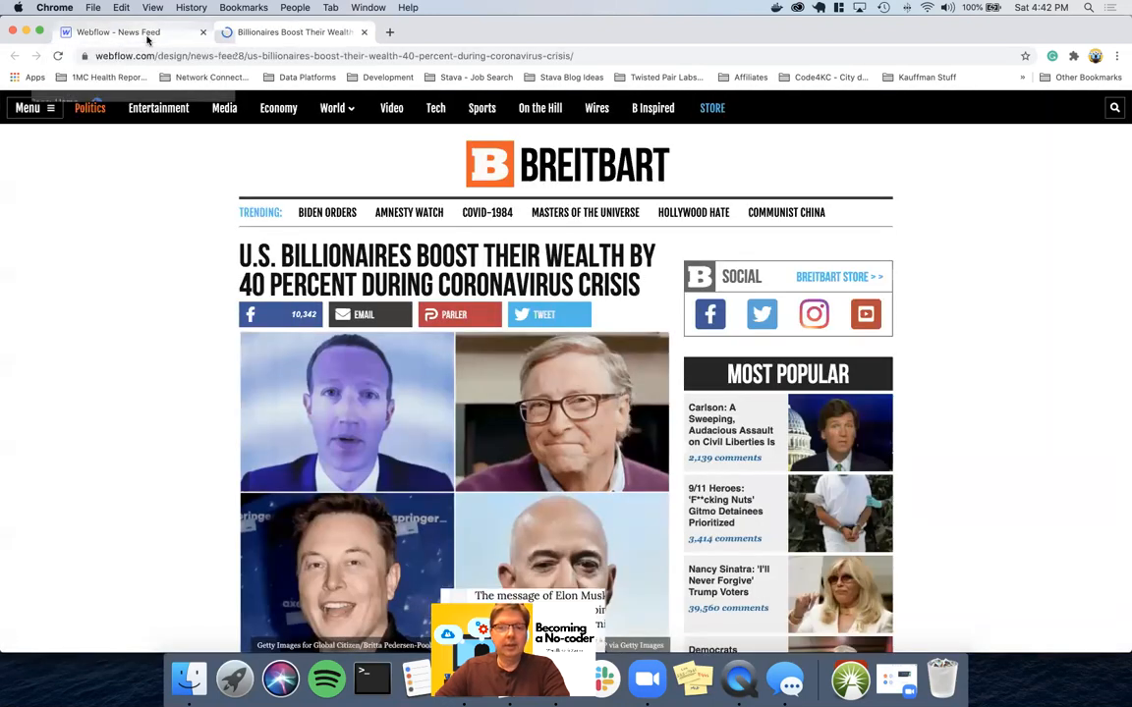
click(147, 38)
click(454, 454)
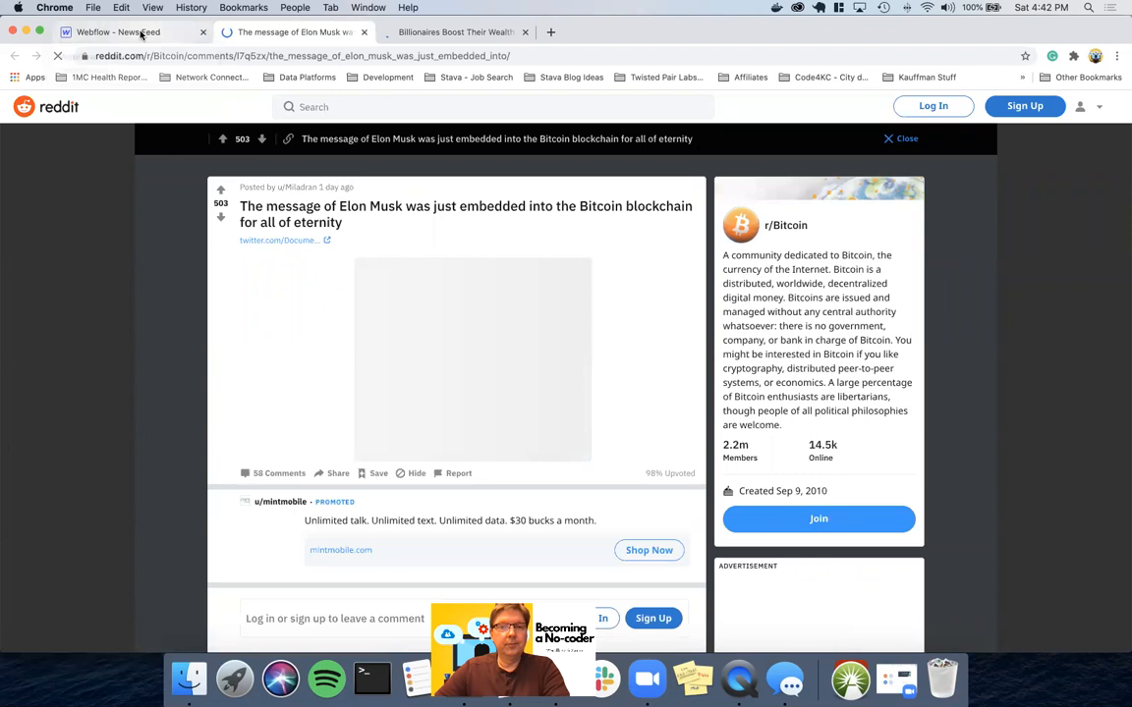
click(140, 35)
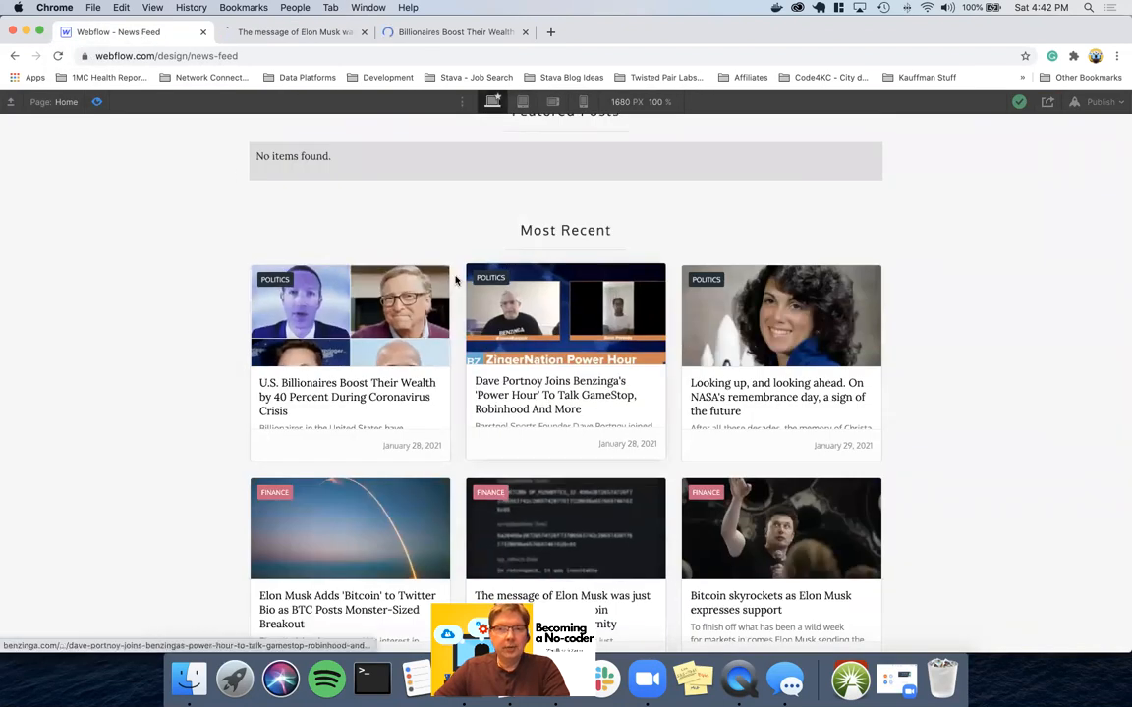
Look through the posts and their category labels down to the end of the Most Recent section
scroll(688, 314, down, 2)
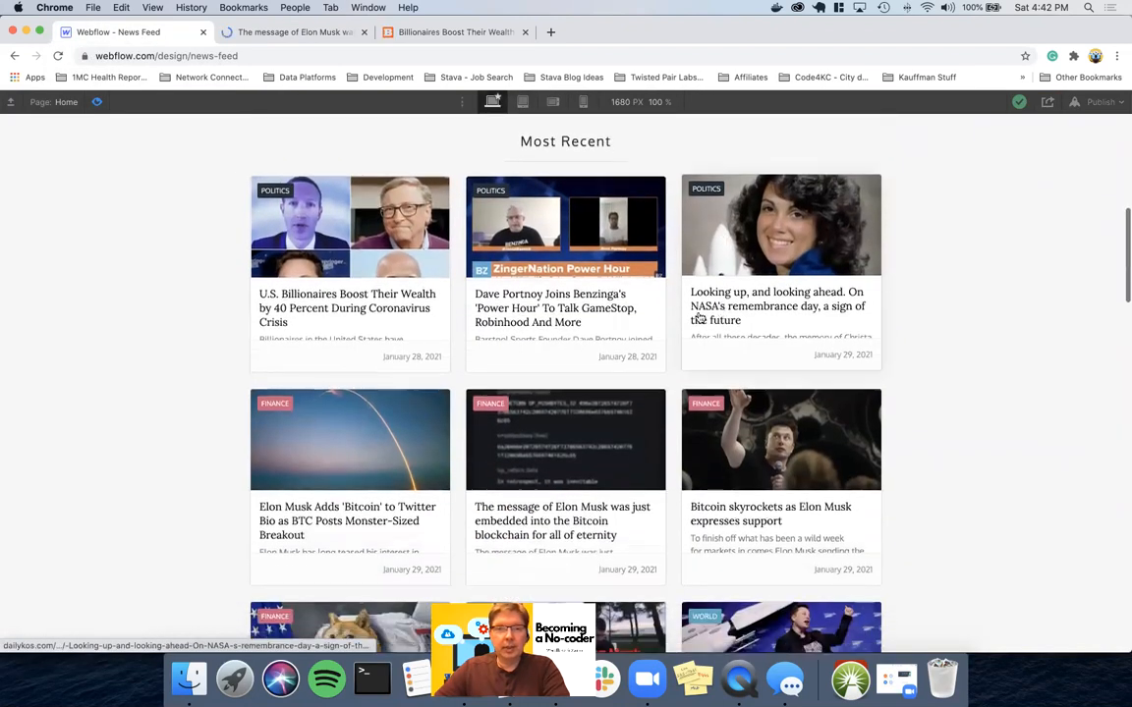
scroll(492, 444, down, 10)
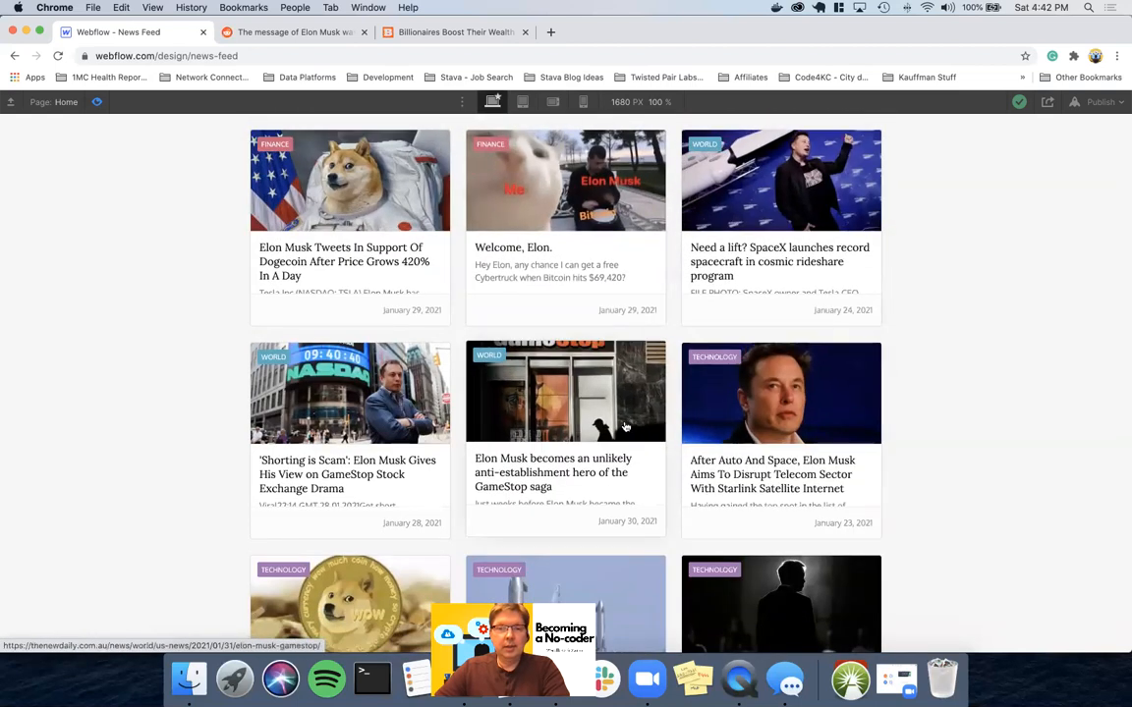
scroll(625, 427, down, 12)
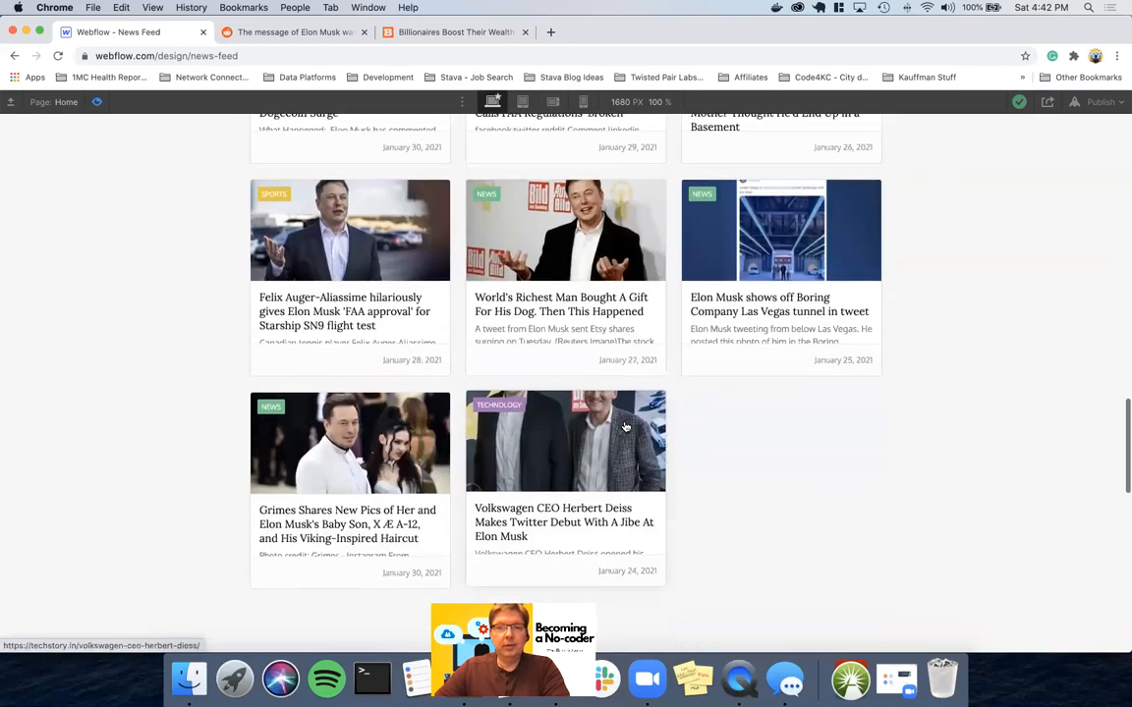
scroll(625, 427, up, 20)
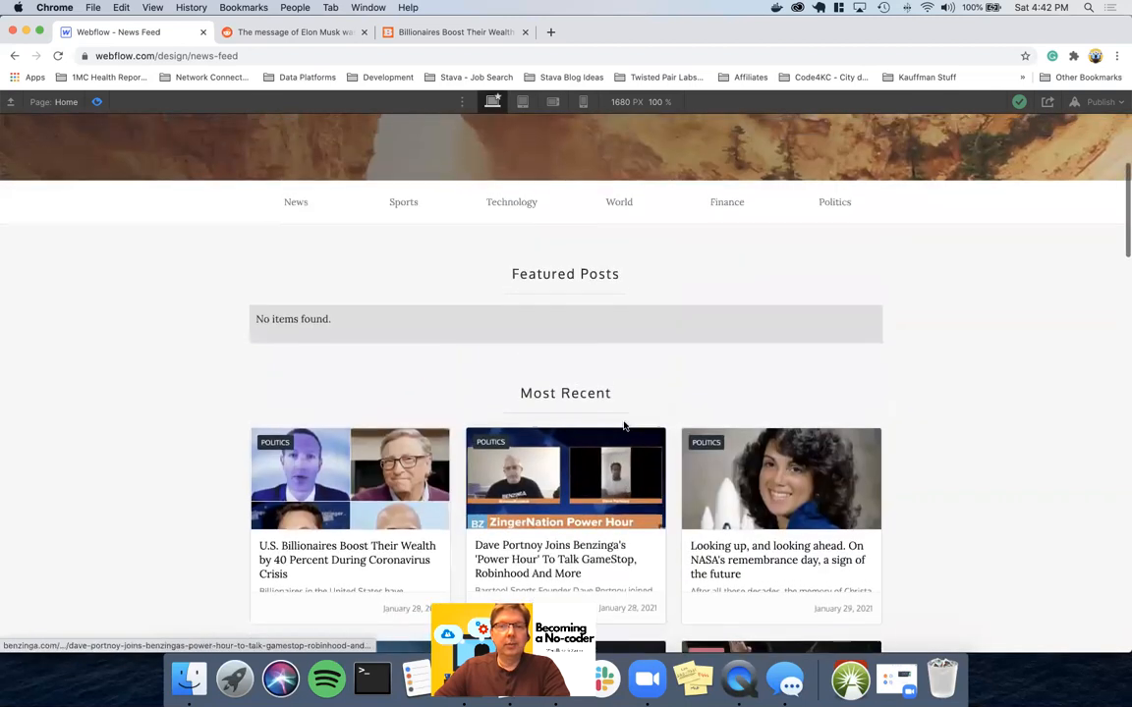
scroll(625, 427, up, 1)
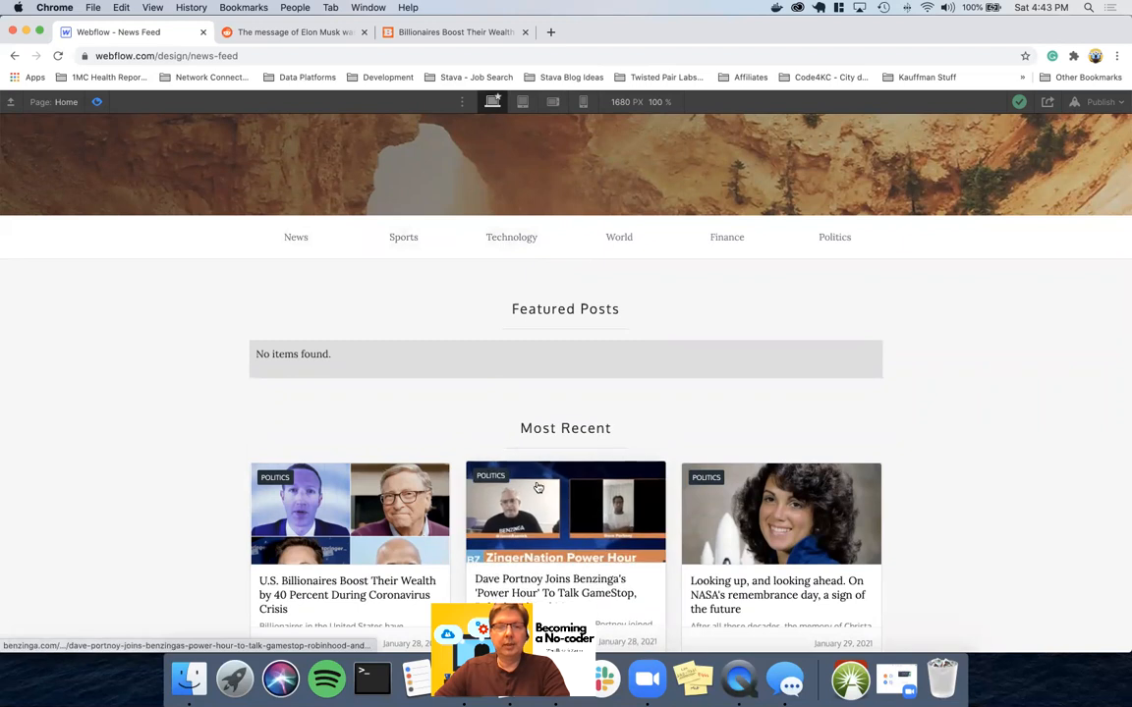
Leave the preview and open the Politics item of the Categories CMS collection to examine its fields
click(96, 103)
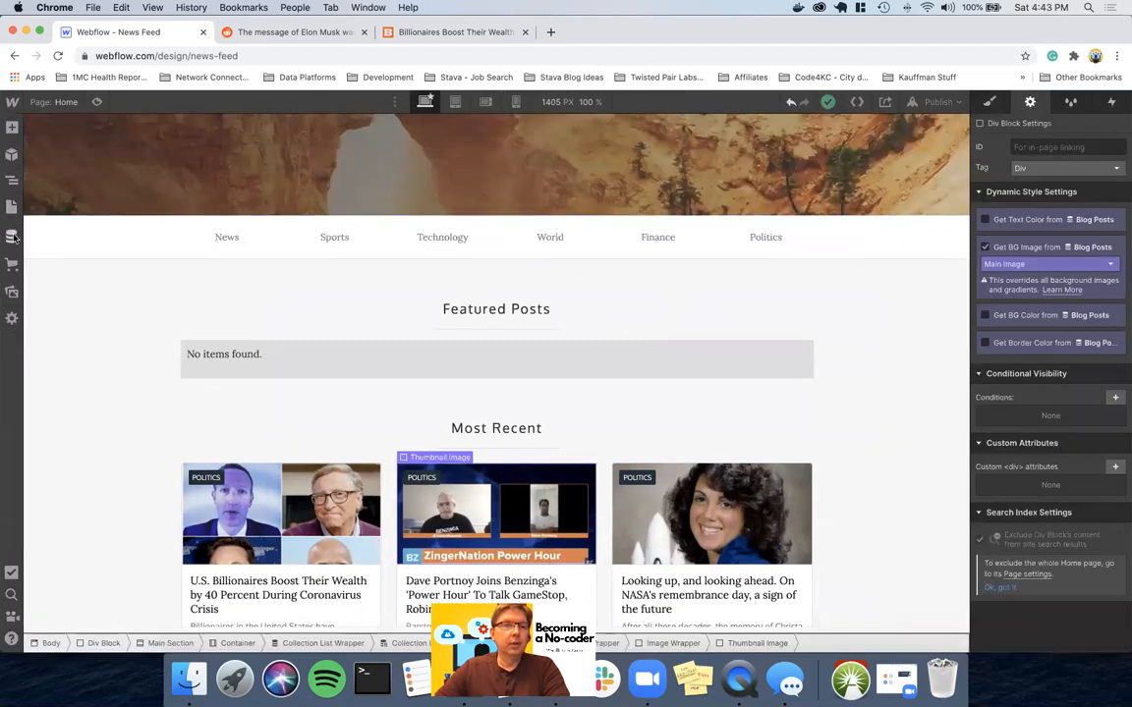
click(12, 237)
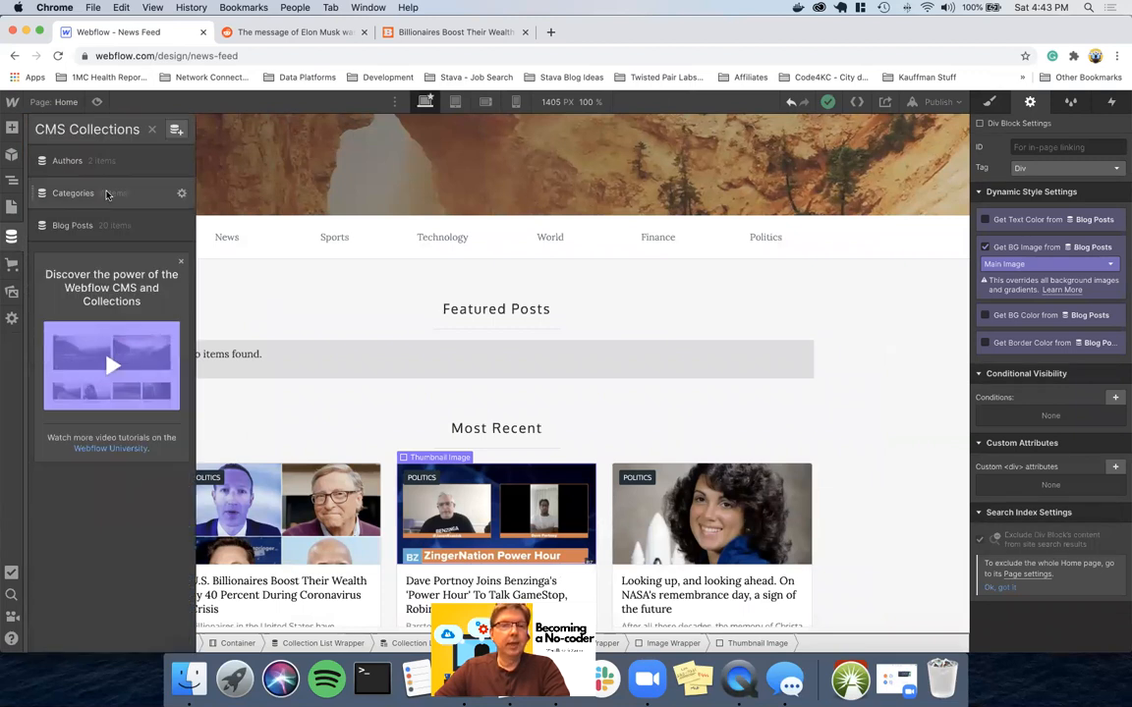
click(107, 195)
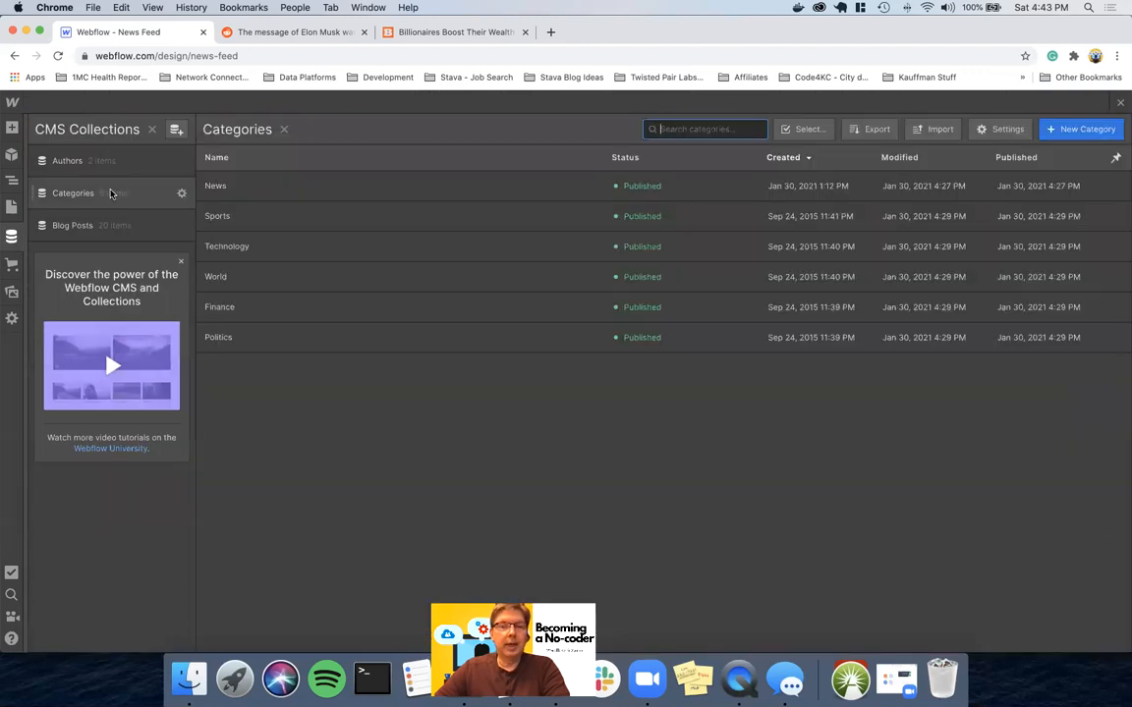
click(251, 336)
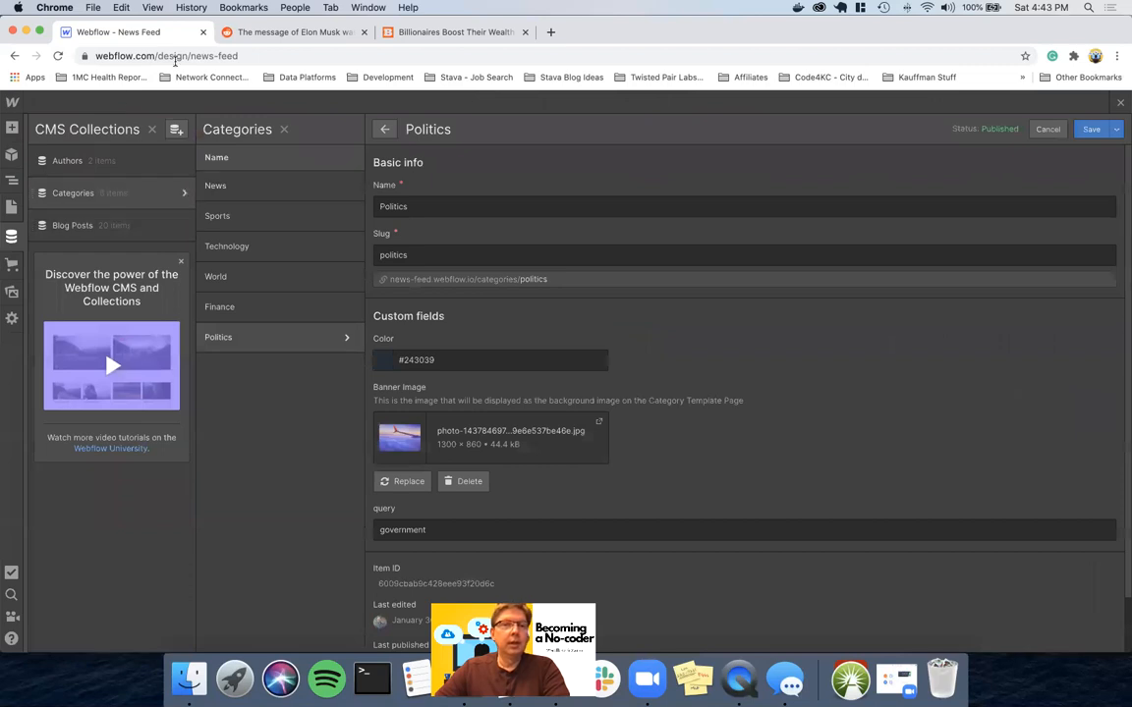
Switch to the webflow.news_publish task in Xano, close its debugger and start a new schedule that repeats Every Day
key(ctrl+Left)
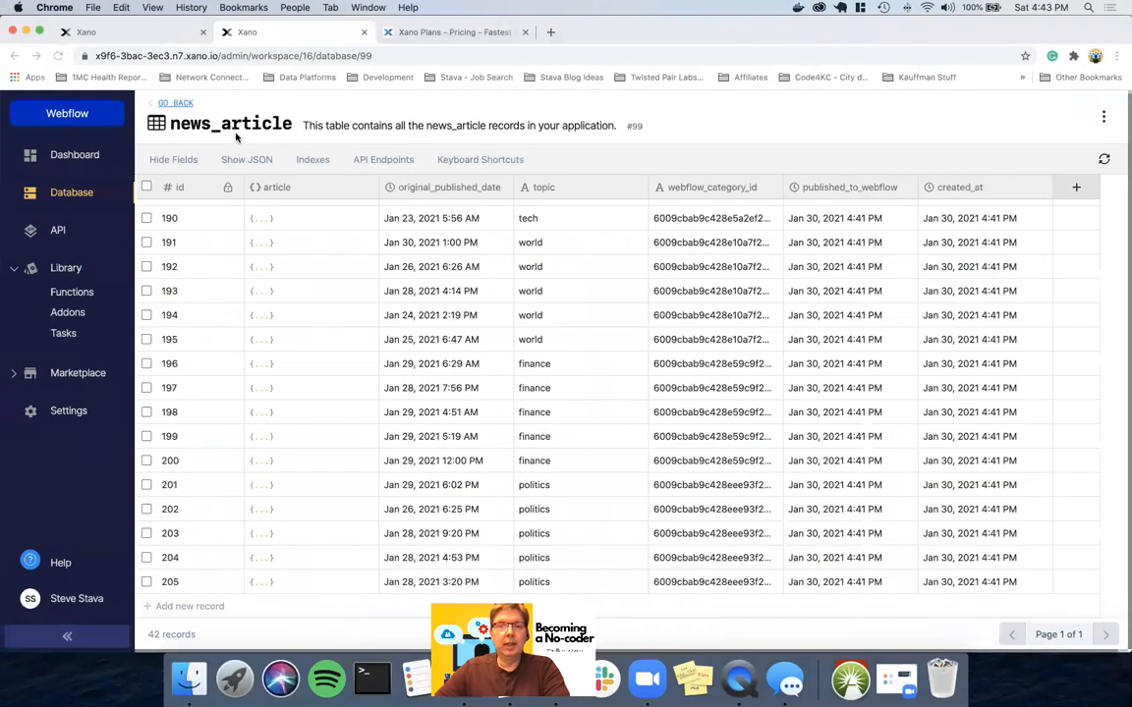
click(138, 32)
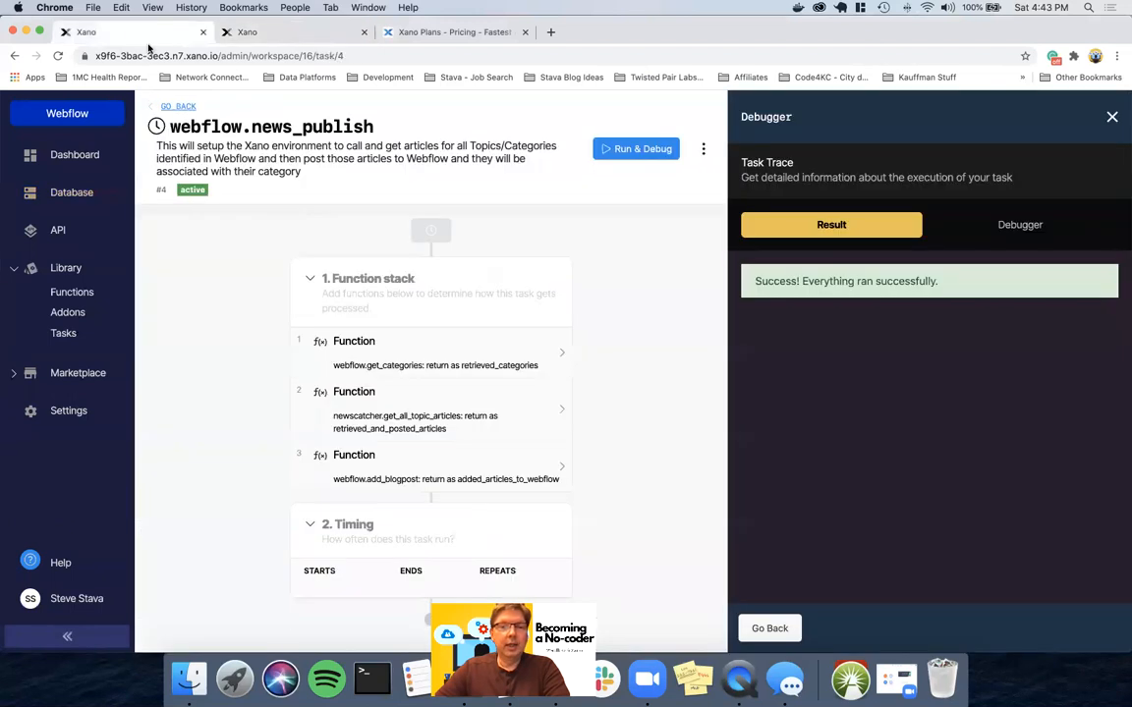
click(1112, 118)
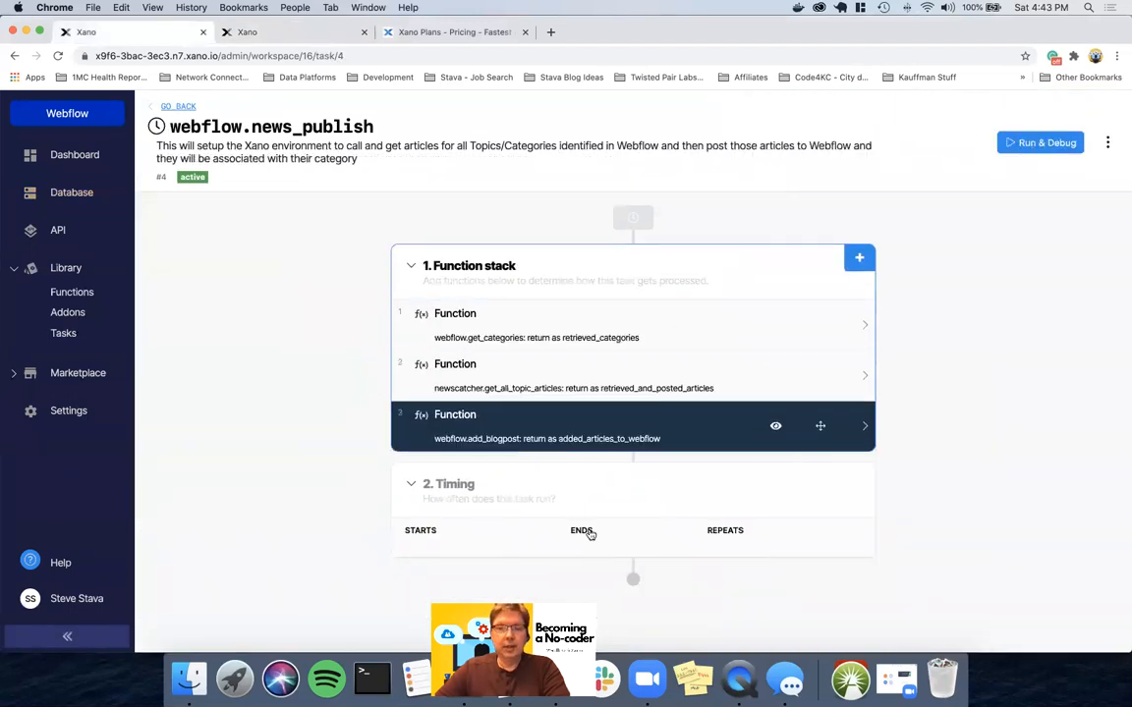
click(858, 476)
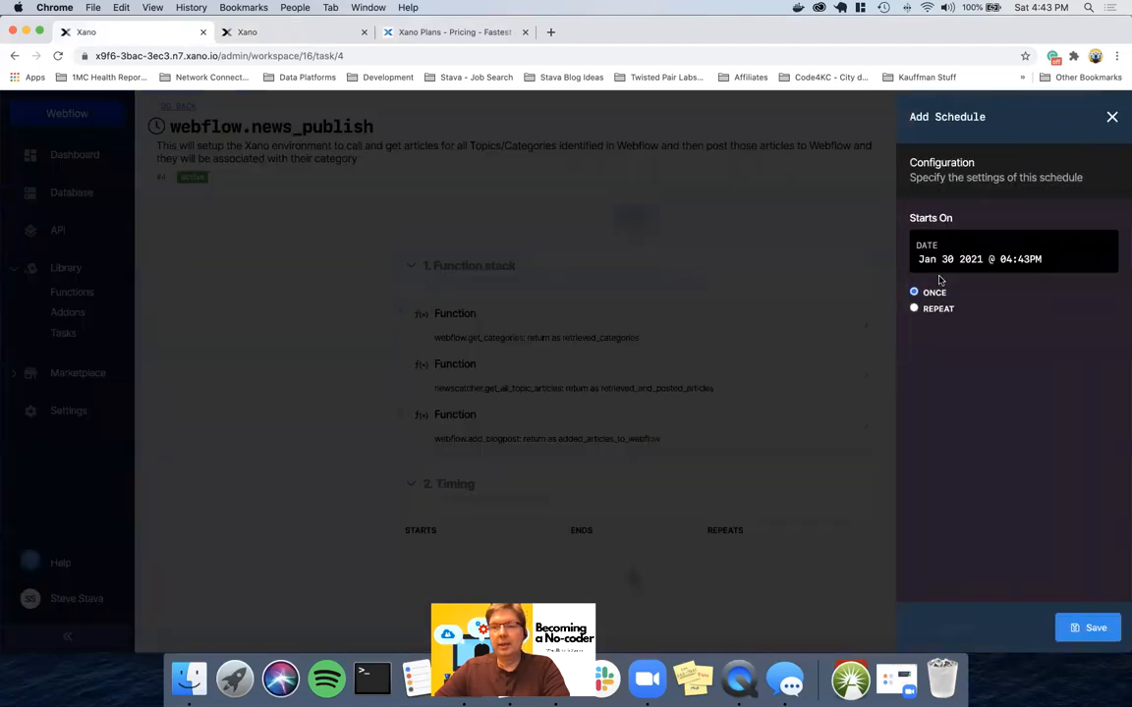
click(914, 309)
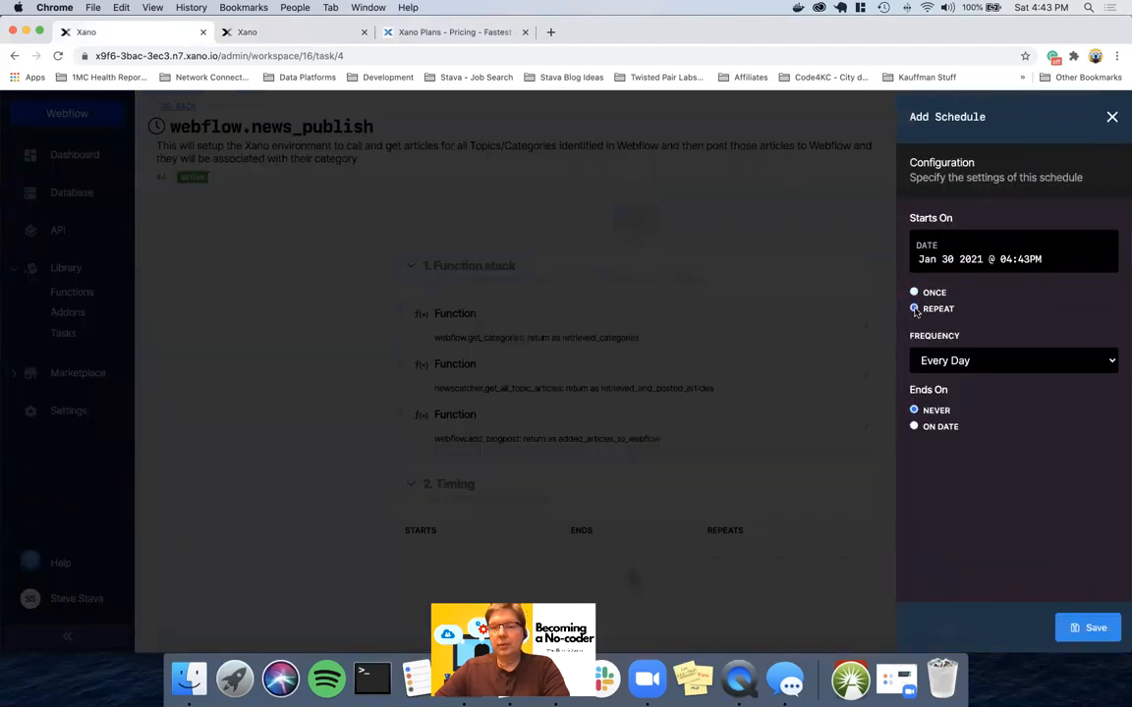
click(944, 364)
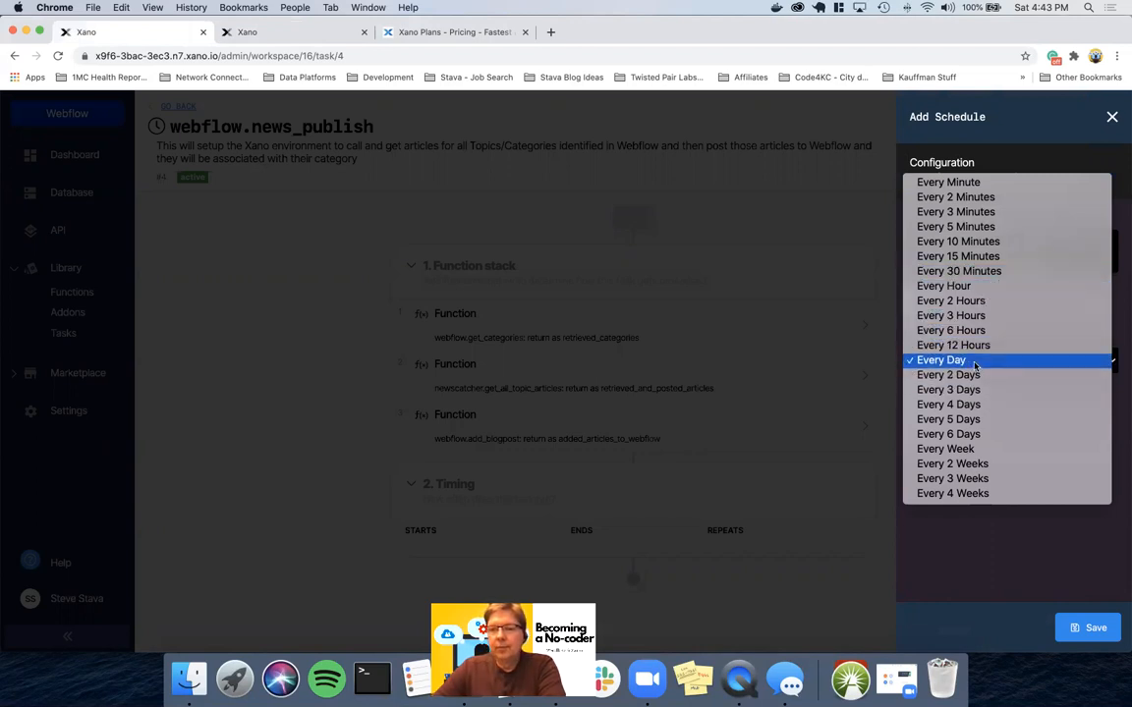
key(Down)
key(Down)
key(Down)
key(Down)
key(Down)
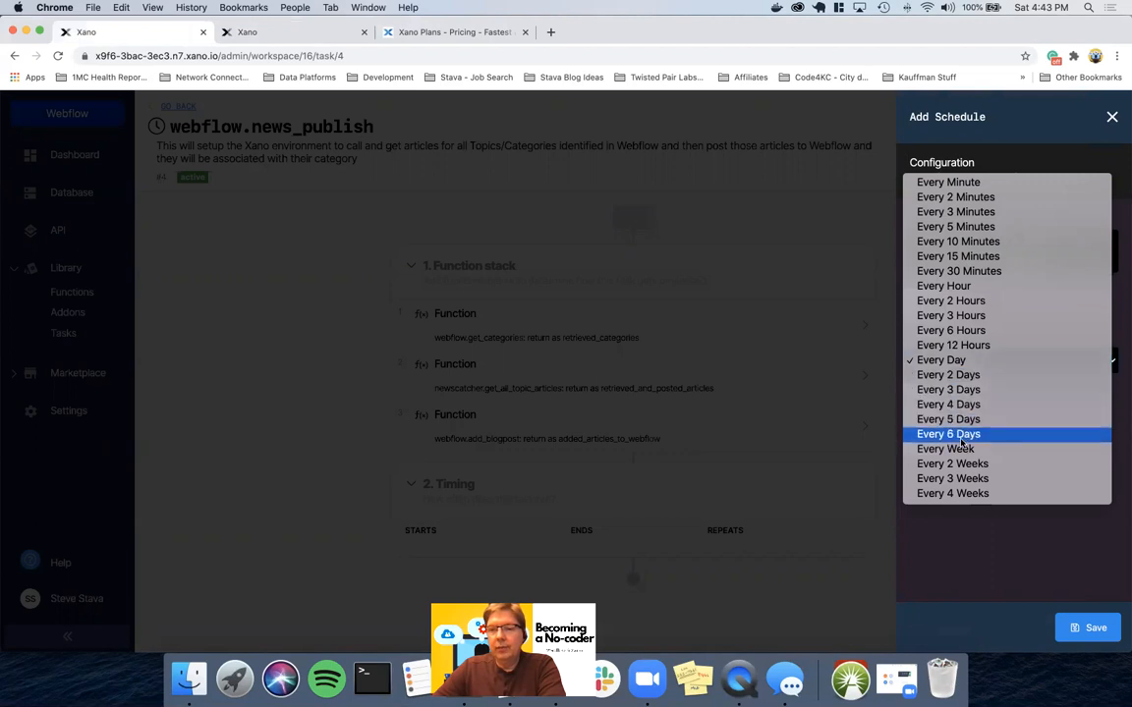
click(958, 361)
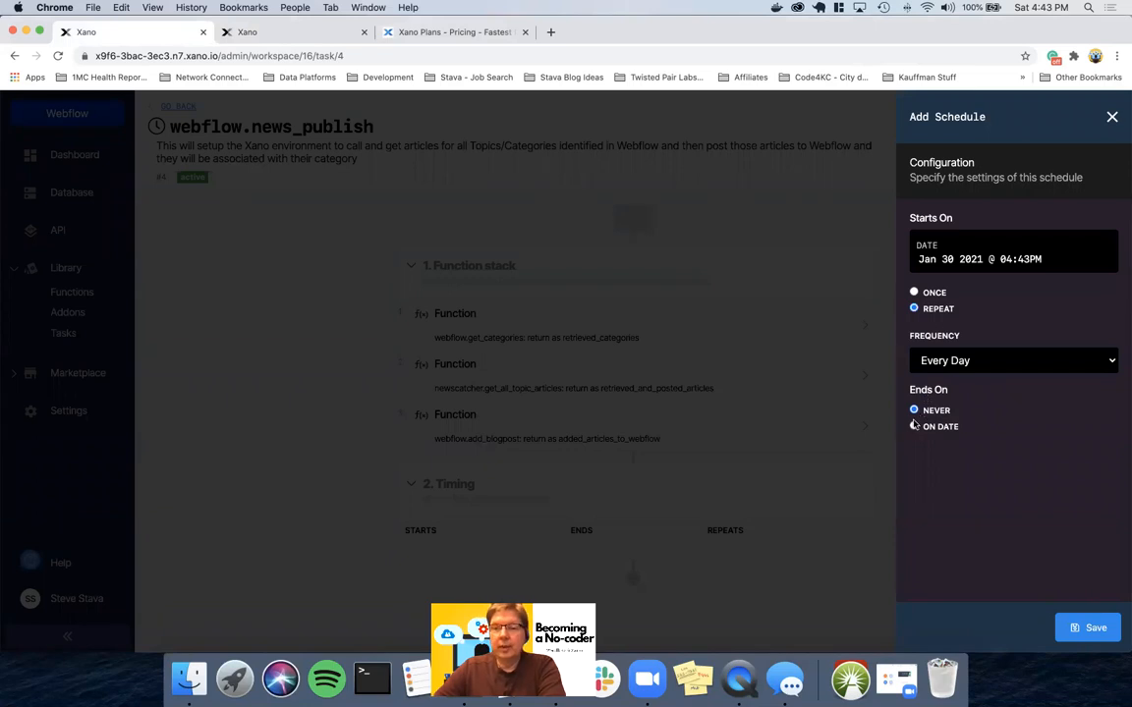
click(913, 426)
click(933, 470)
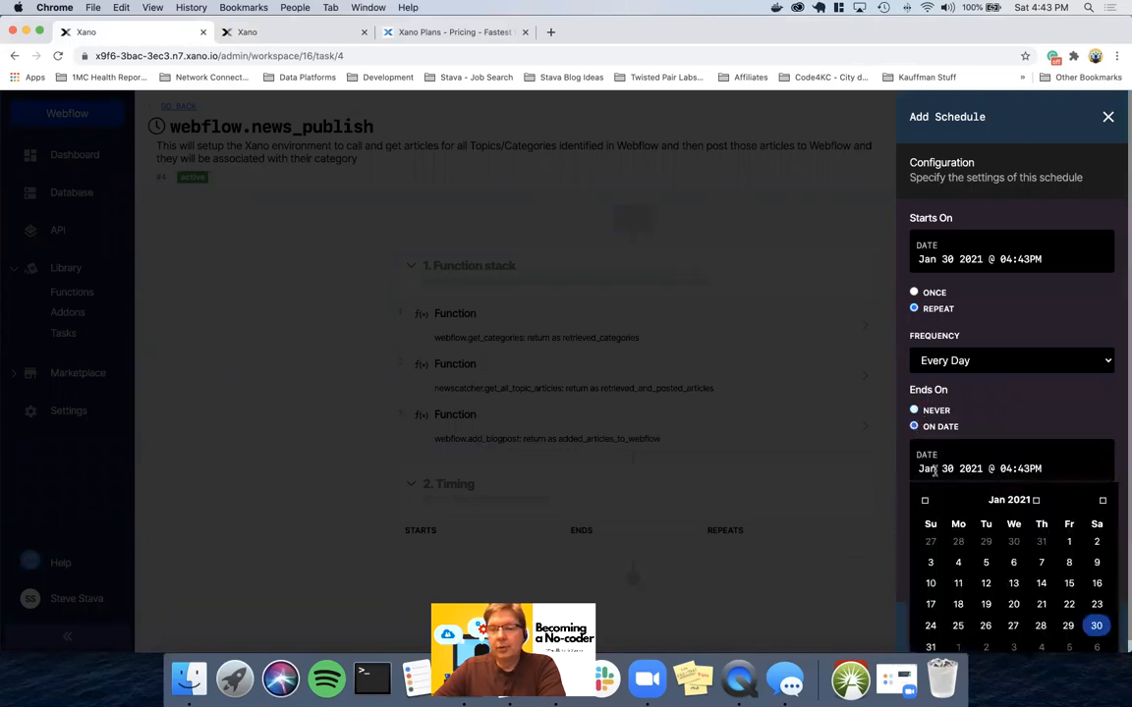
scroll(1000, 567, down, 1)
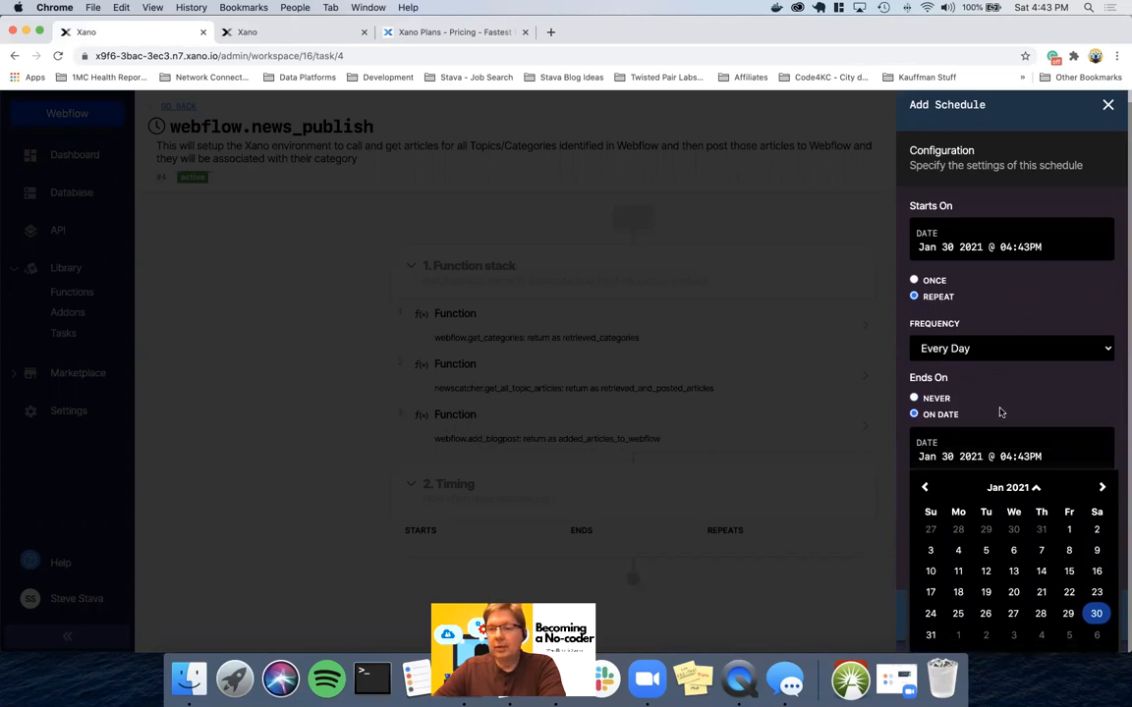
click(914, 398)
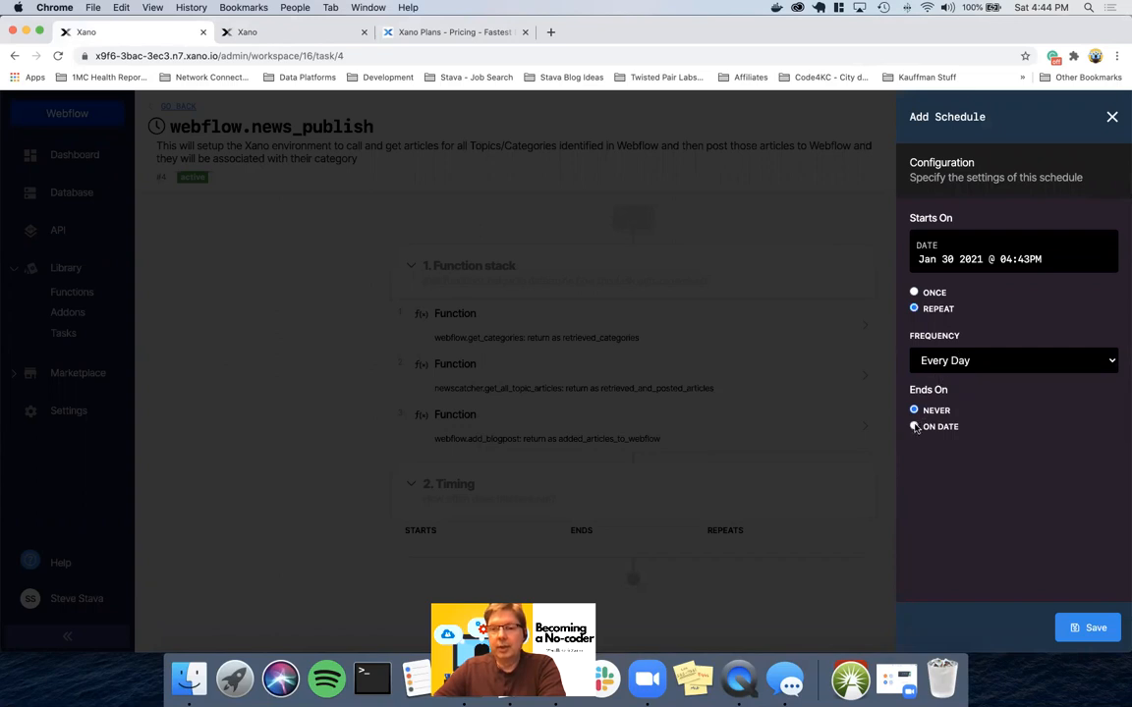
Set the schedule to end on Feb 6 2021 at 2:00 AM and save it
click(915, 427)
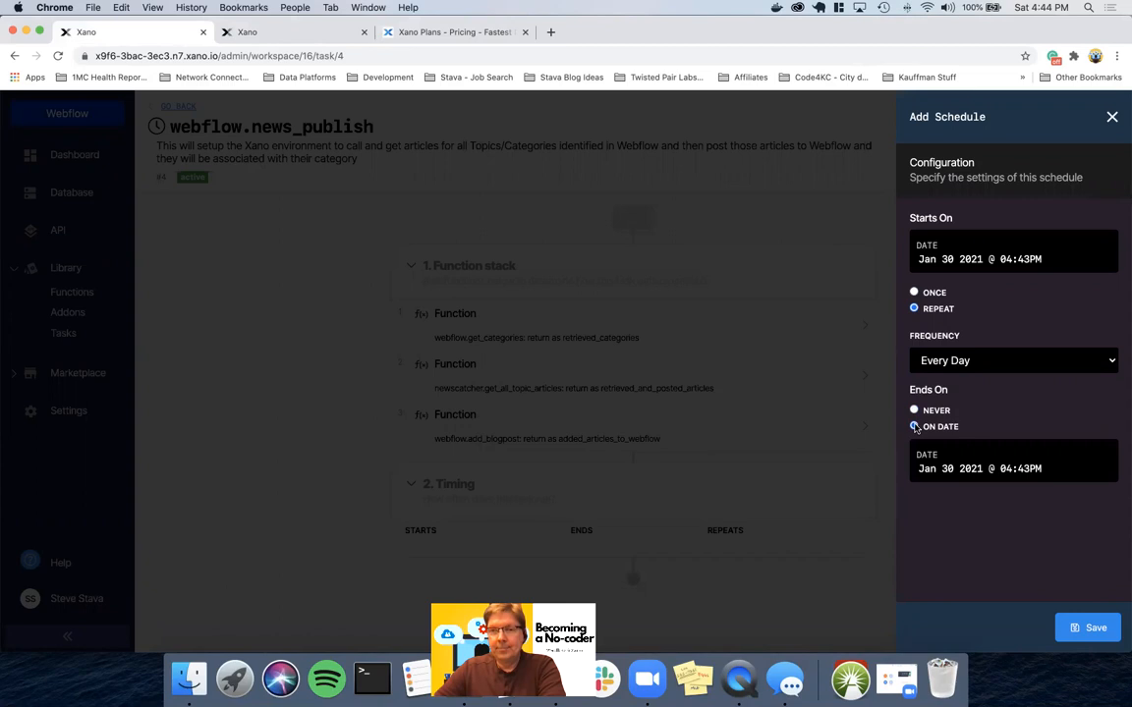
click(936, 469)
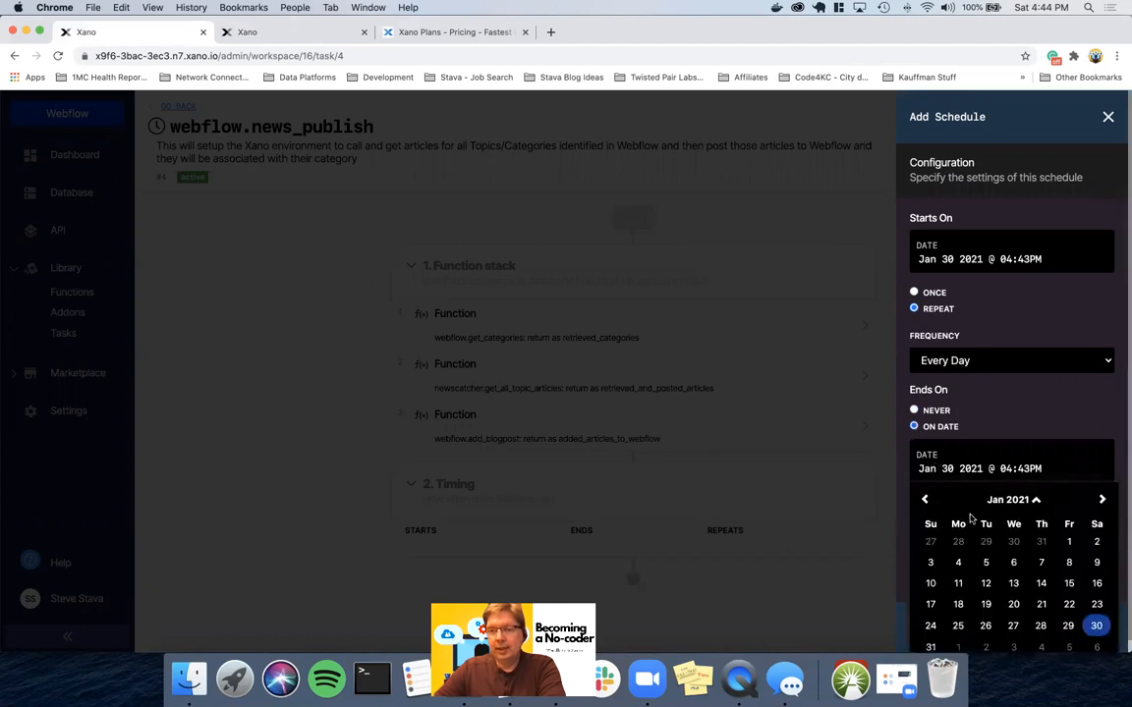
scroll(1030, 273, down, 1)
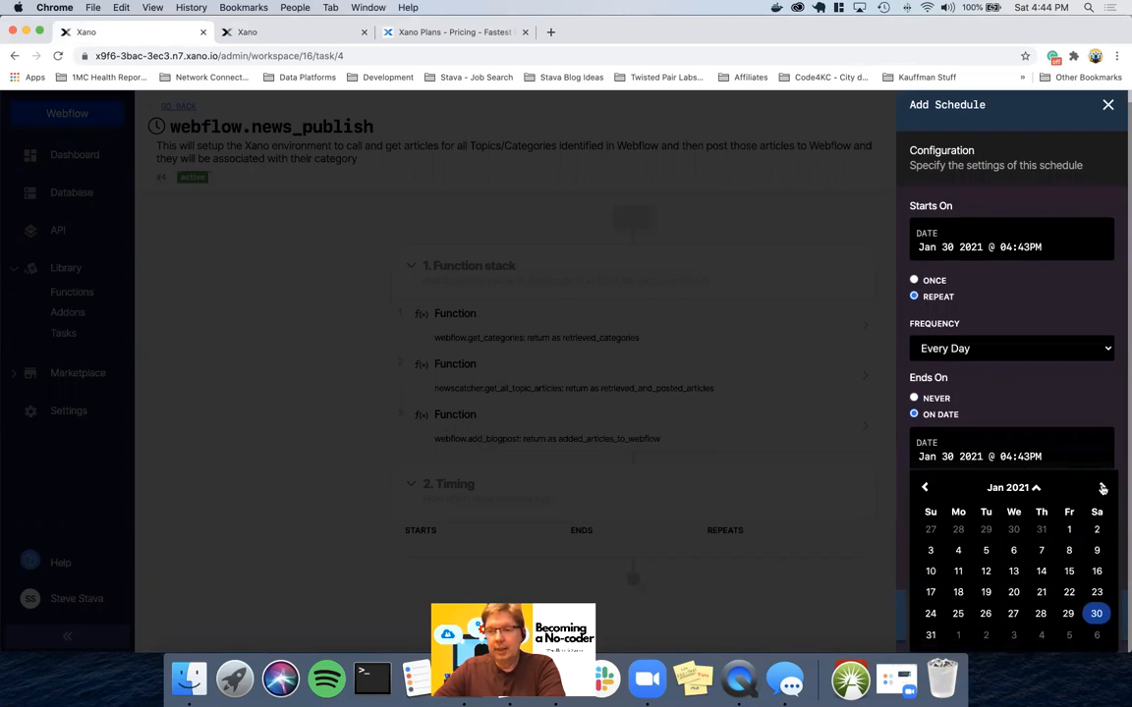
click(1097, 637)
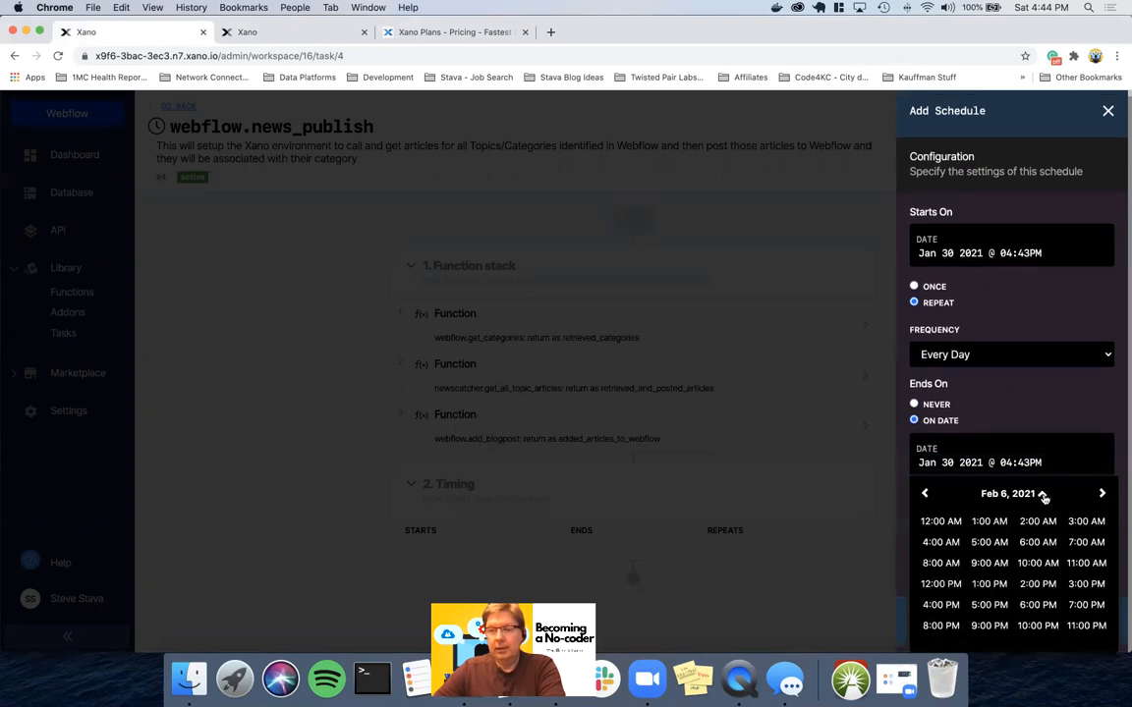
click(1039, 527)
click(1038, 525)
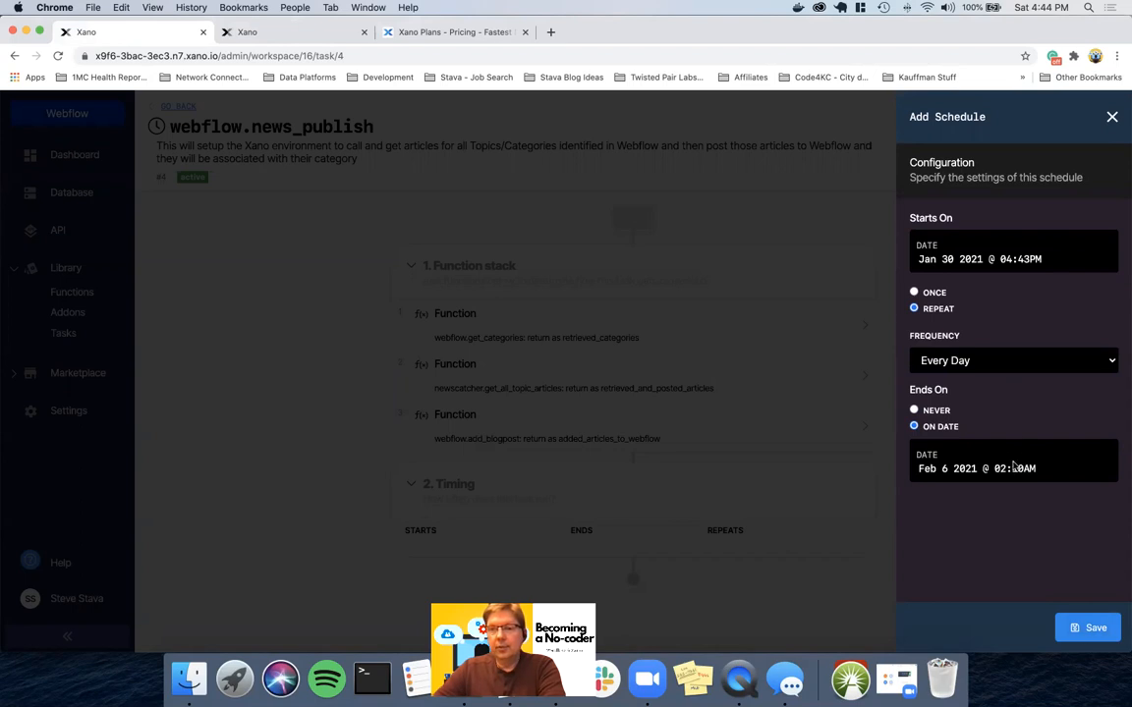
click(1085, 637)
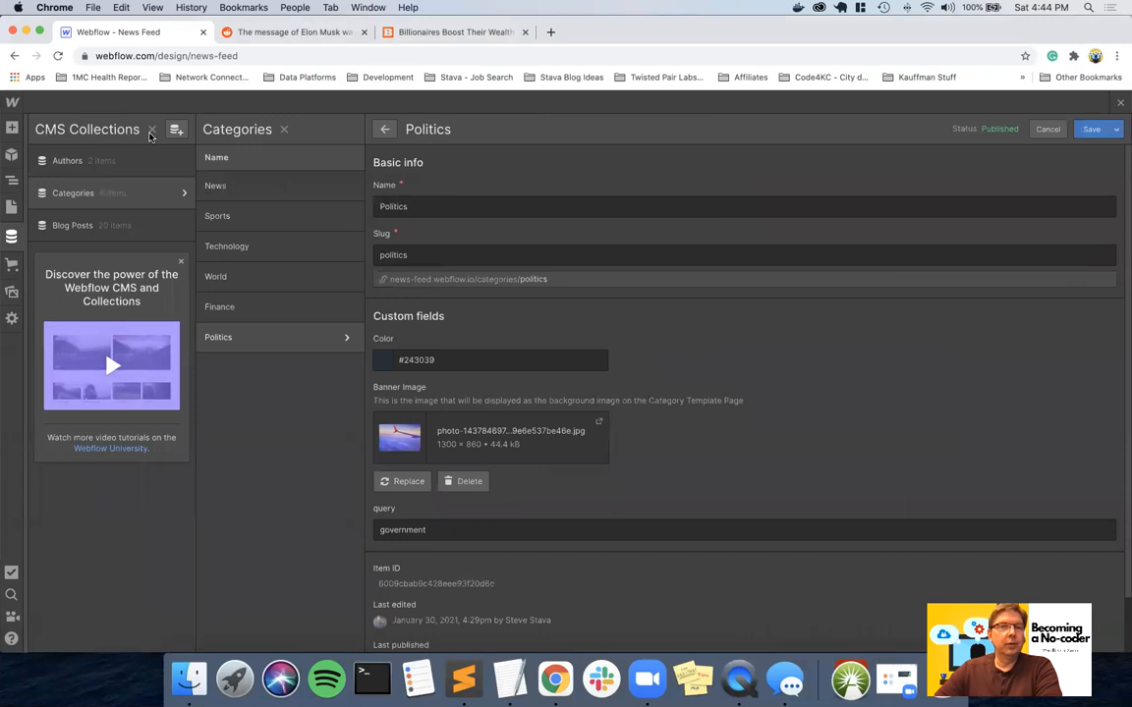
Return to the Webflow News Feed designer, close the CMS collections and look at the Most Recent posts
click(150, 128)
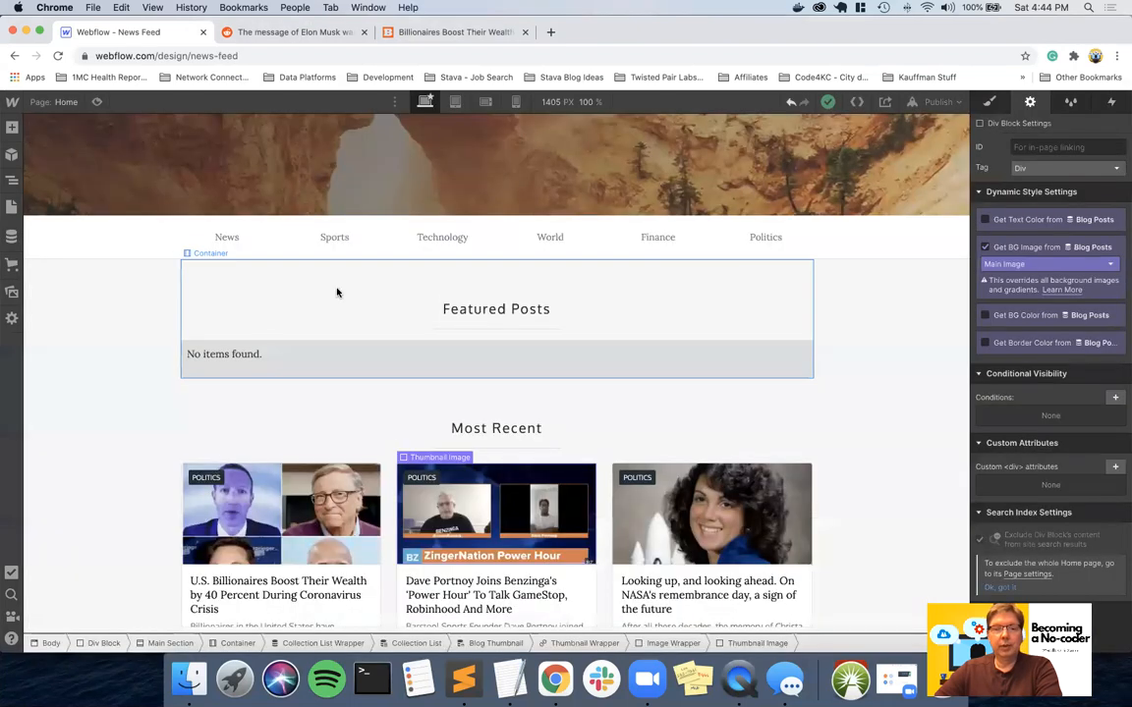
scroll(337, 293, down, 5)
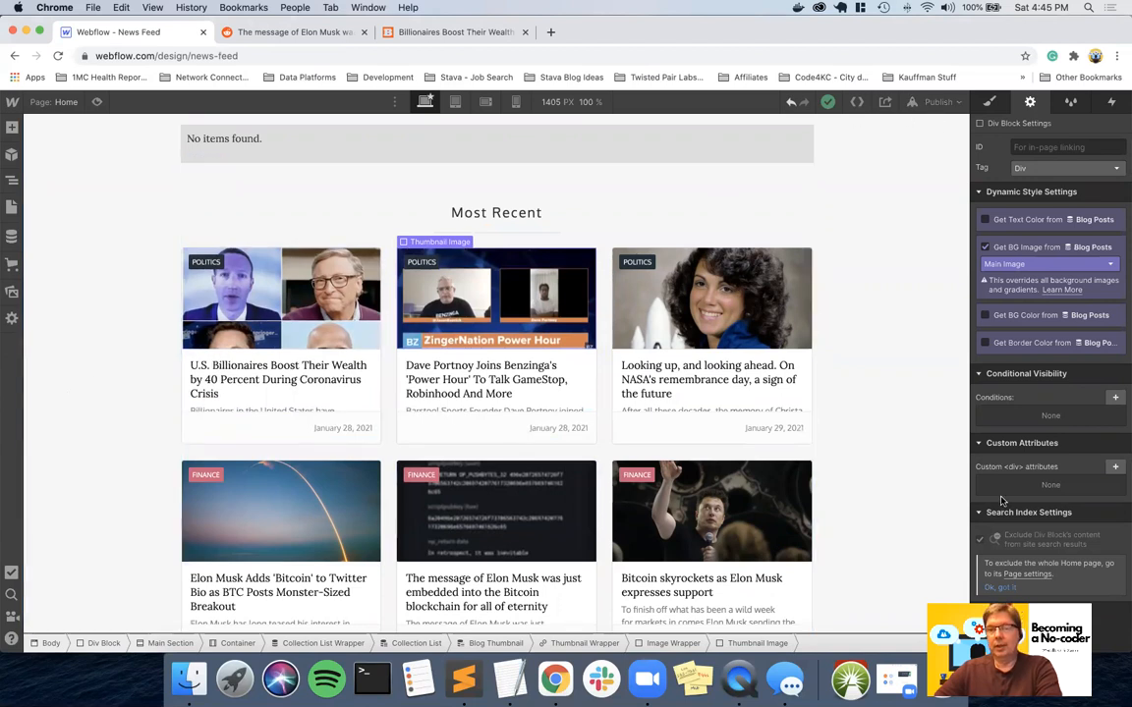
Select the Collection List Wrapper of the Most Recent section and examine its filter, sort order and item limit
click(12, 181)
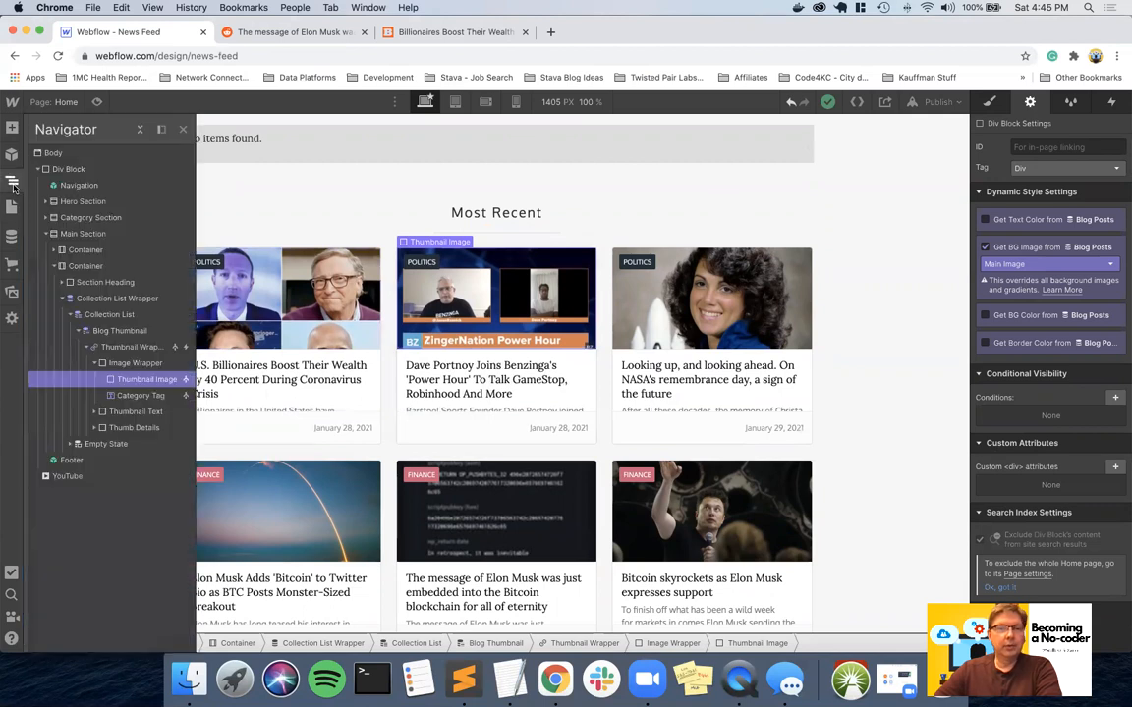
click(91, 299)
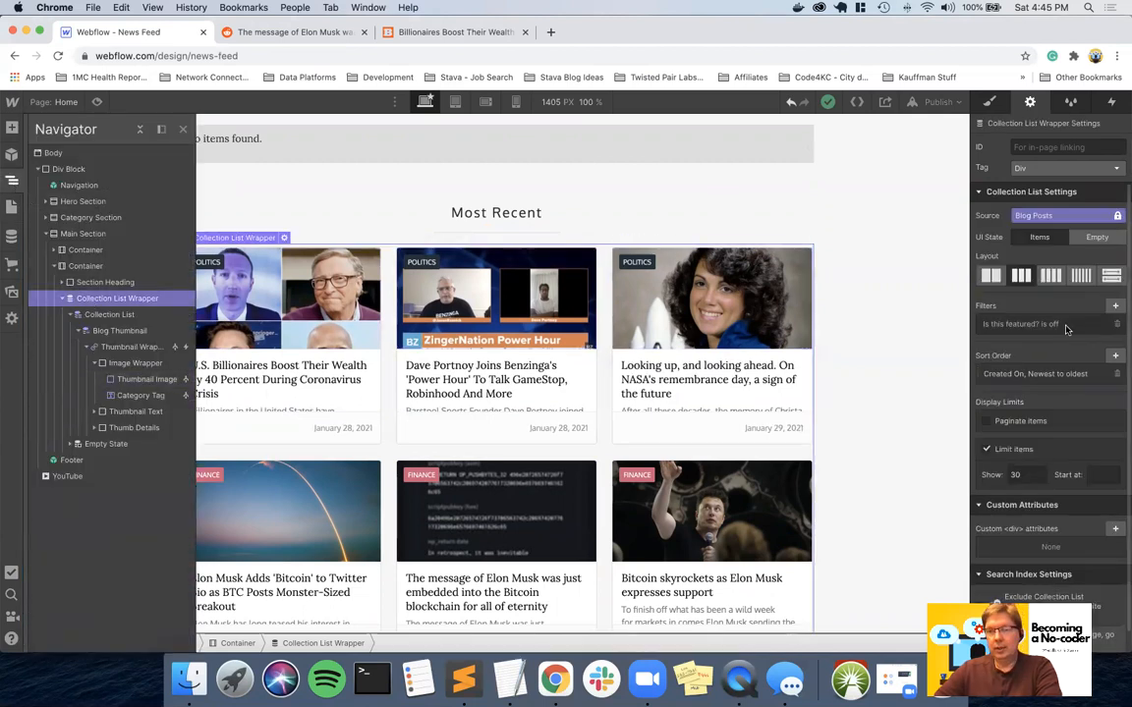
scroll(1041, 385, down, 1)
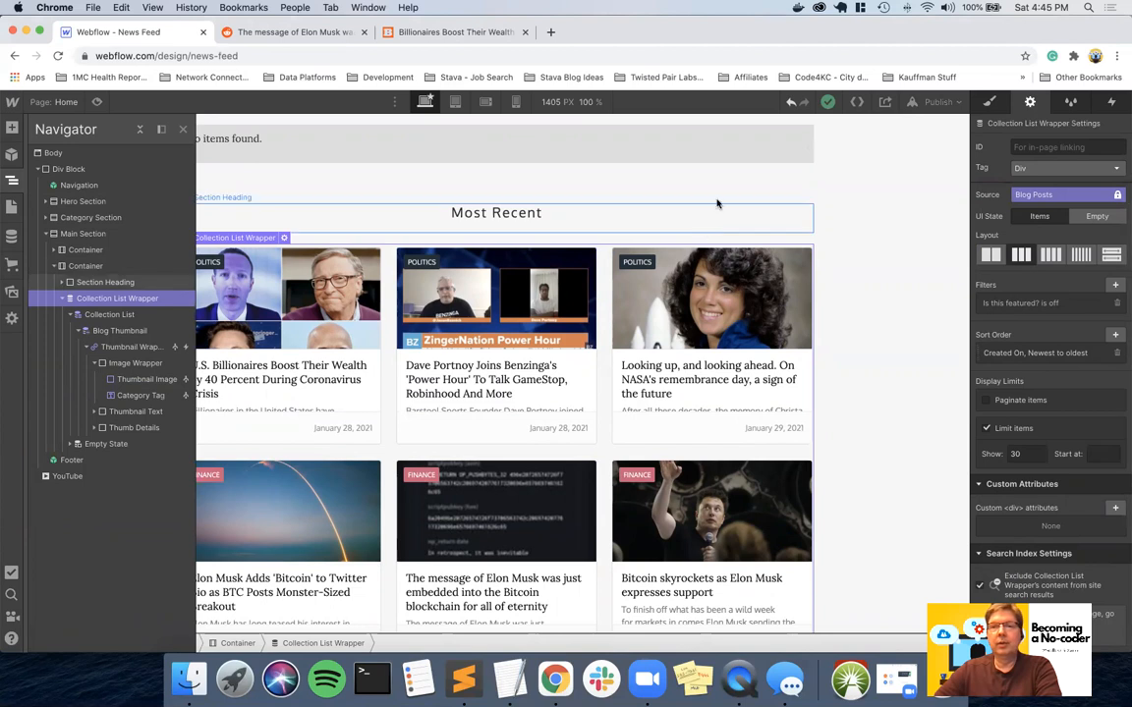
Publish the site to news-feed.webflow.io and close the page's element tree
click(921, 104)
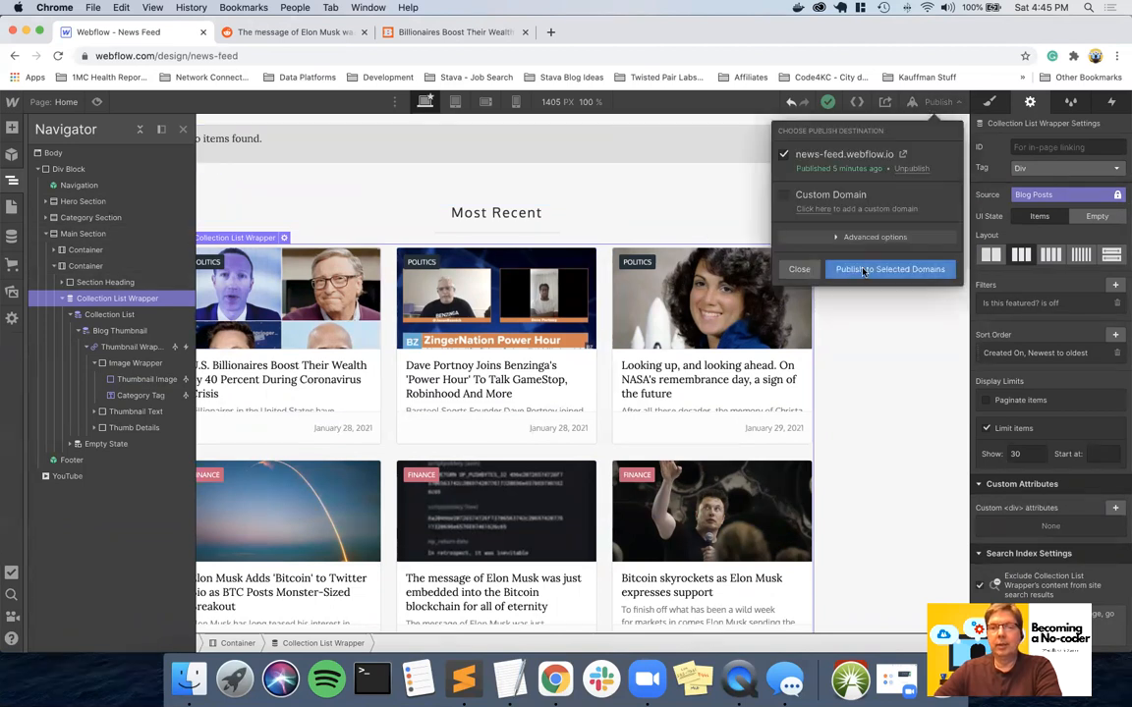
click(889, 269)
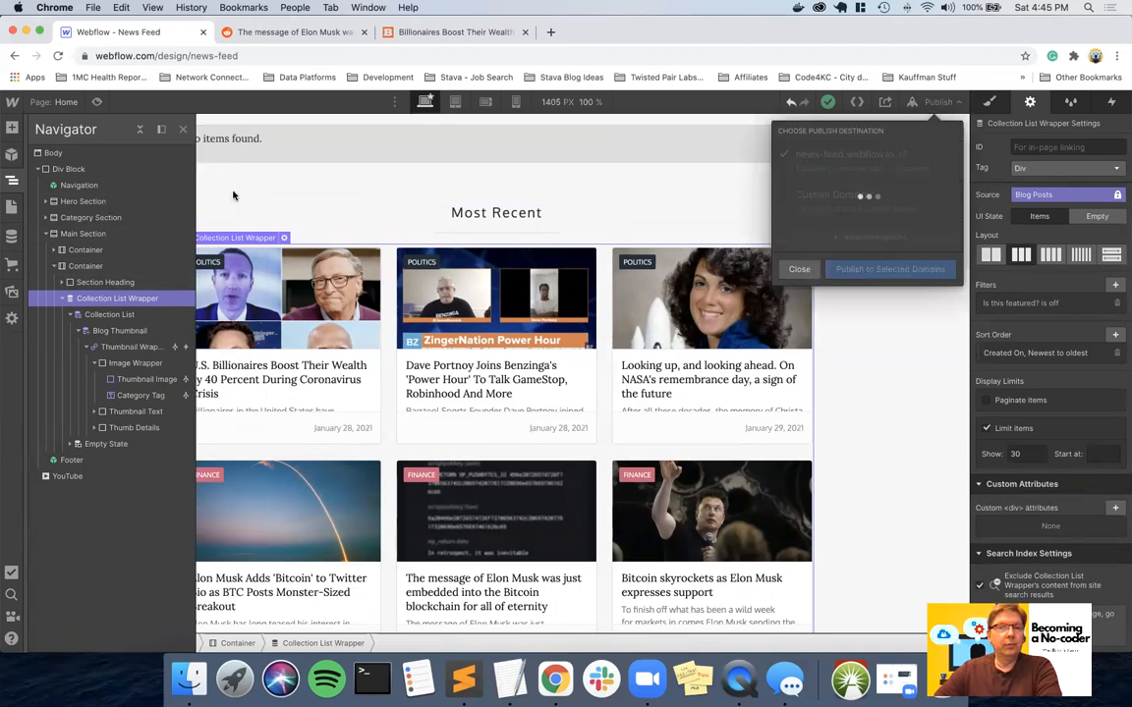
click(182, 131)
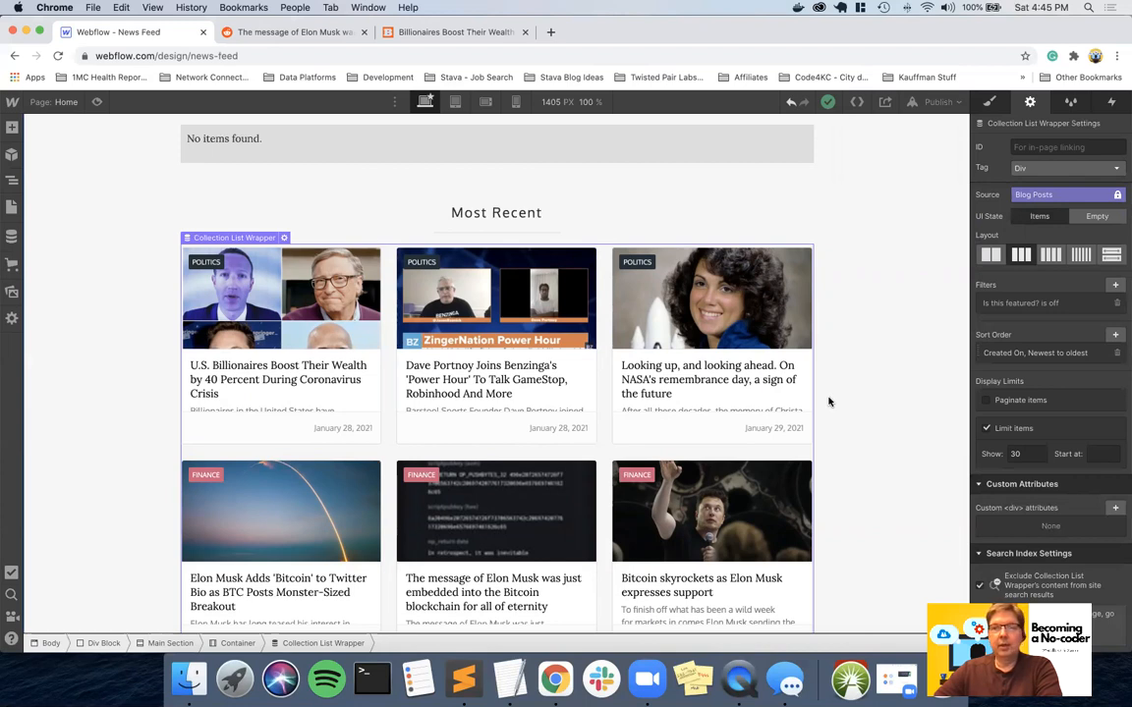
scroll(828, 401, up, 2)
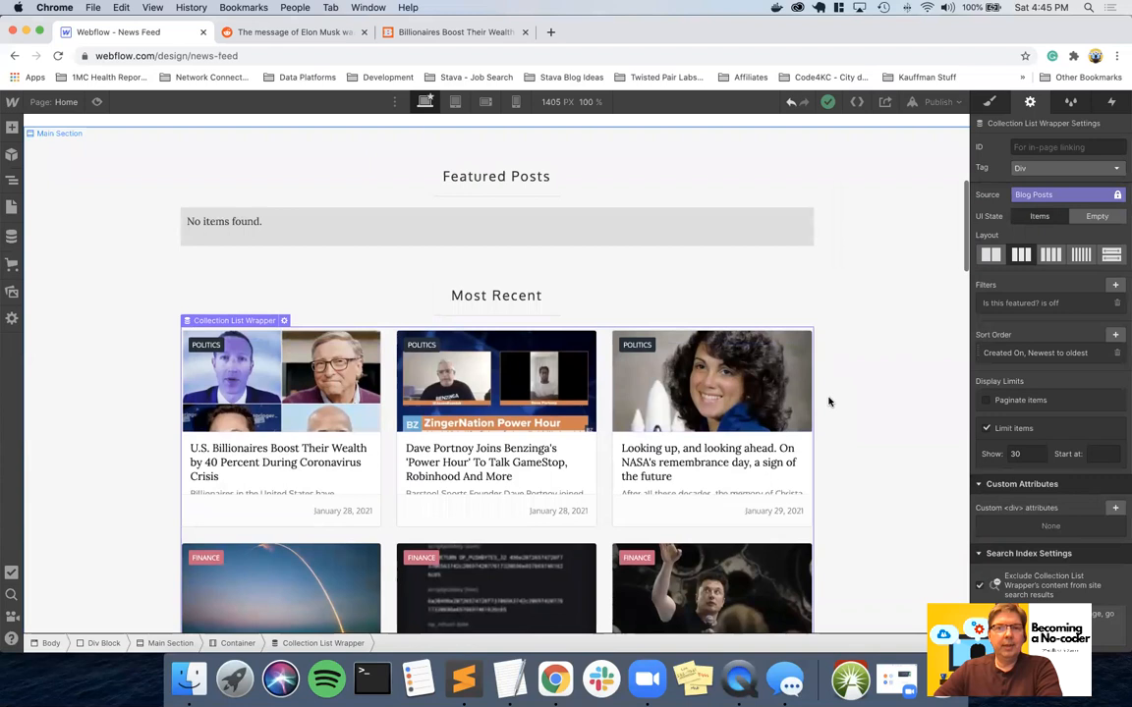
scroll(829, 401, down, 3)
scroll(828, 401, up, 1)
scroll(828, 401, up, 1)
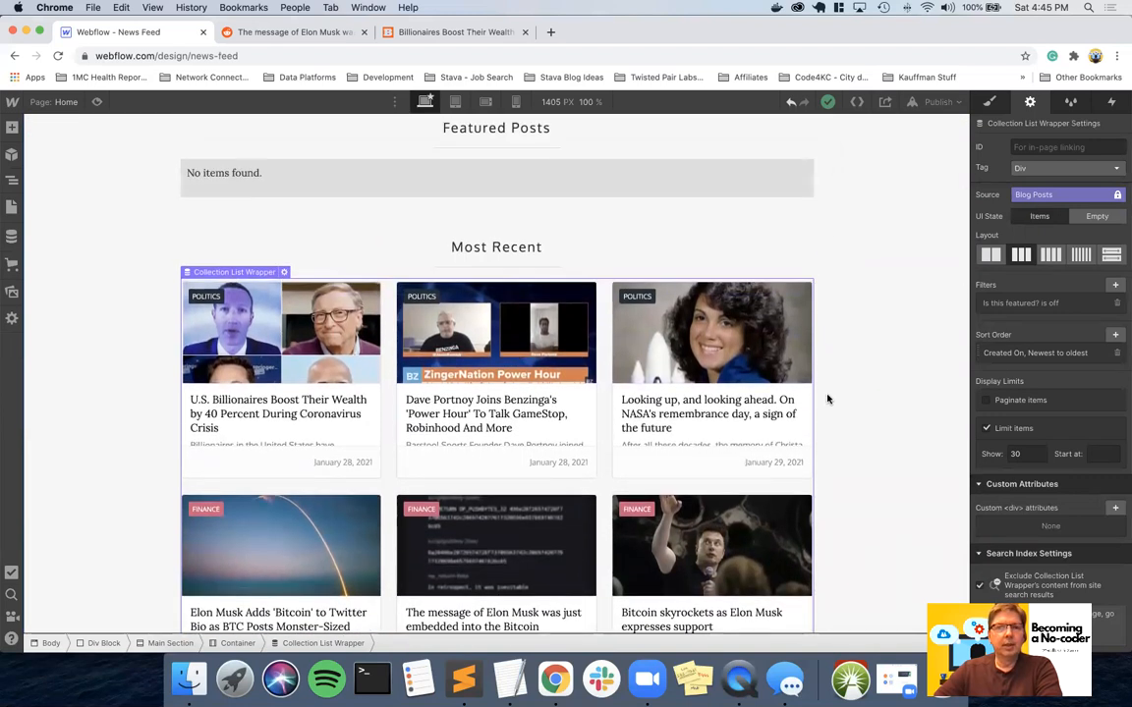